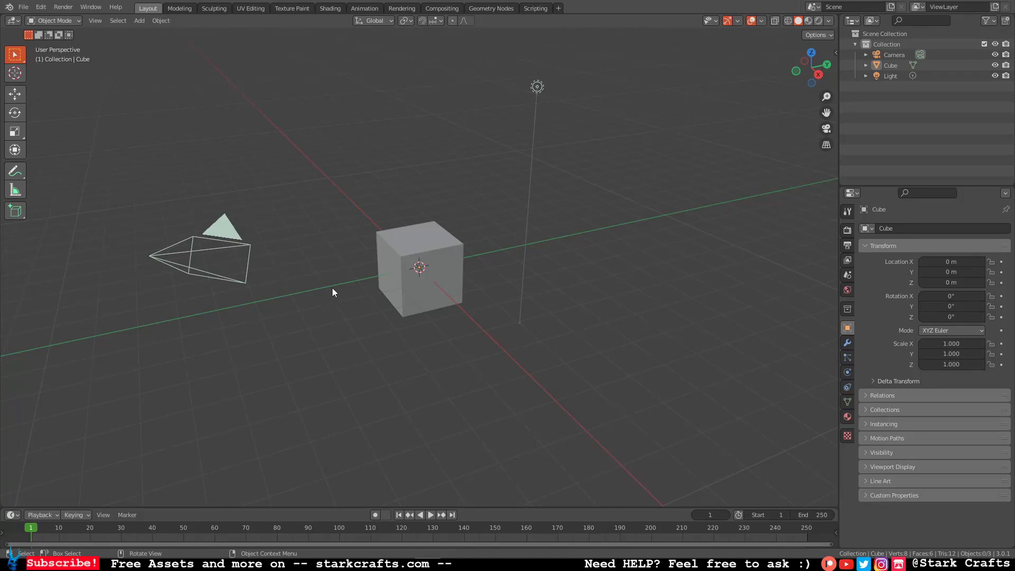
middle_drag(332, 292, 565, 305)
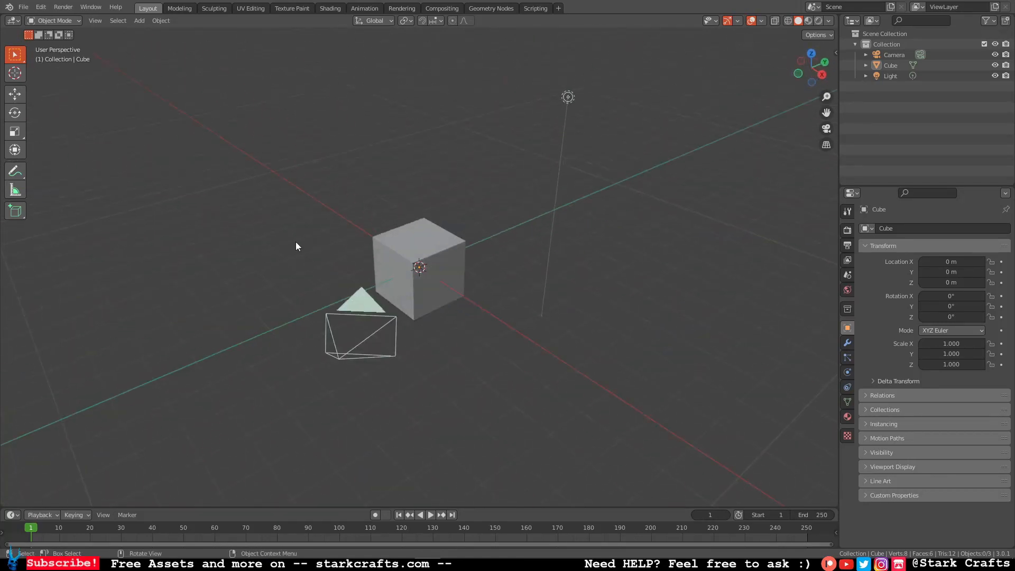
middle_drag(296, 246, 466, 249)
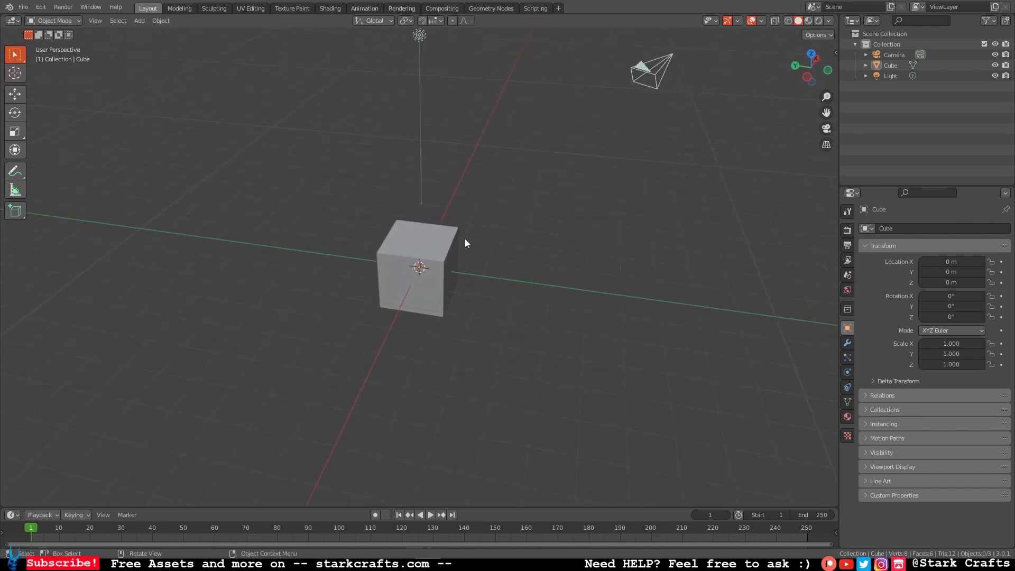
middle_drag(553, 245, 531, 216)
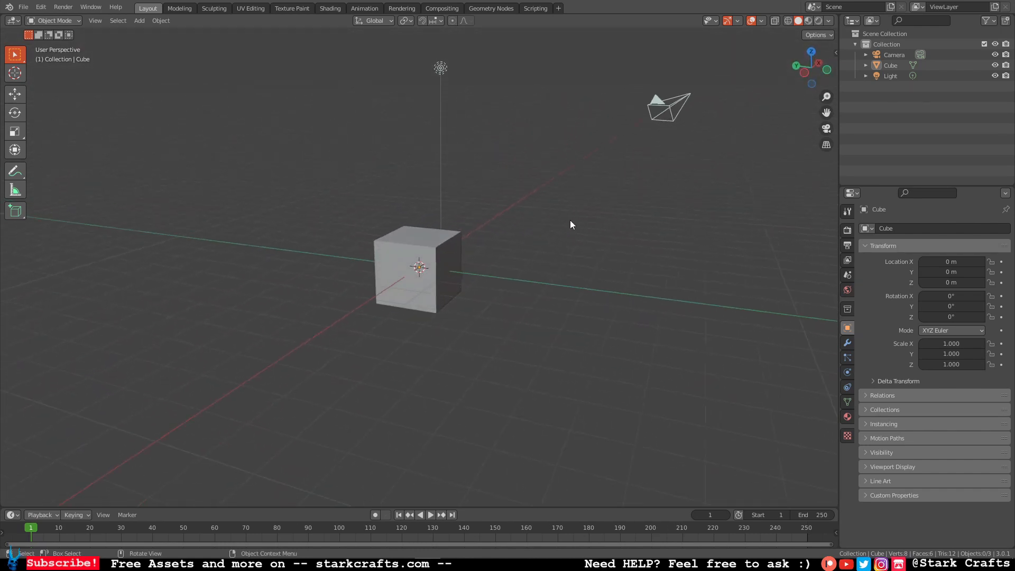
mouse_move(352, 253)
middle_down()
mouse_move(490, 219)
mouse_move(409, 234)
mouse_move(487, 157)
mouse_move(399, 152)
middle_up()
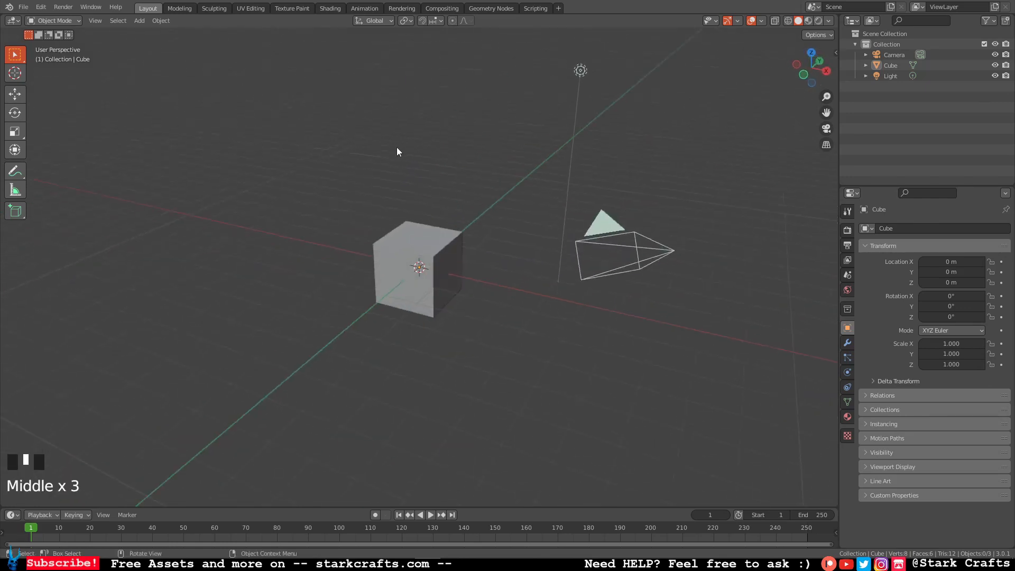
mouse_move(494, 167)
middle_down()
mouse_move(390, 175)
mouse_move(576, 295)
middle_up()
drag(638, 379, 341, 66)
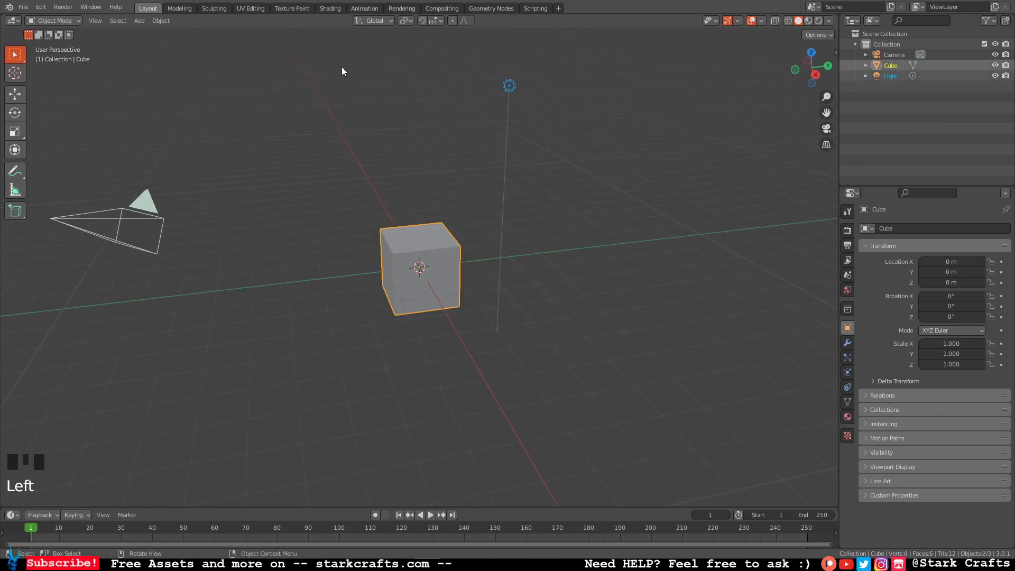
click(421, 204)
Step: Delete the default cube and add an ico sphere mesh at the world origin
click(422, 276)
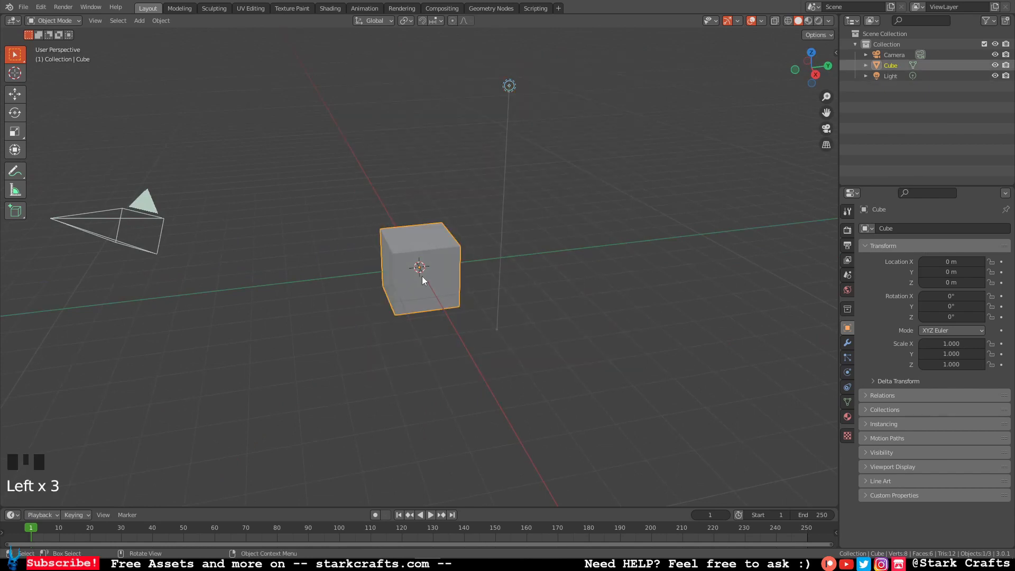
key(Delete)
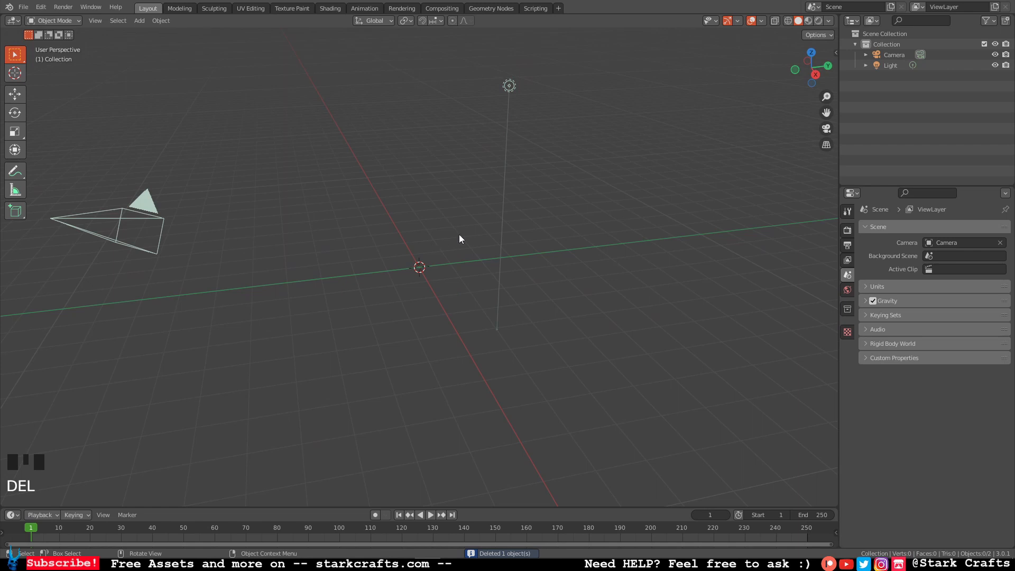
key(shift+a)
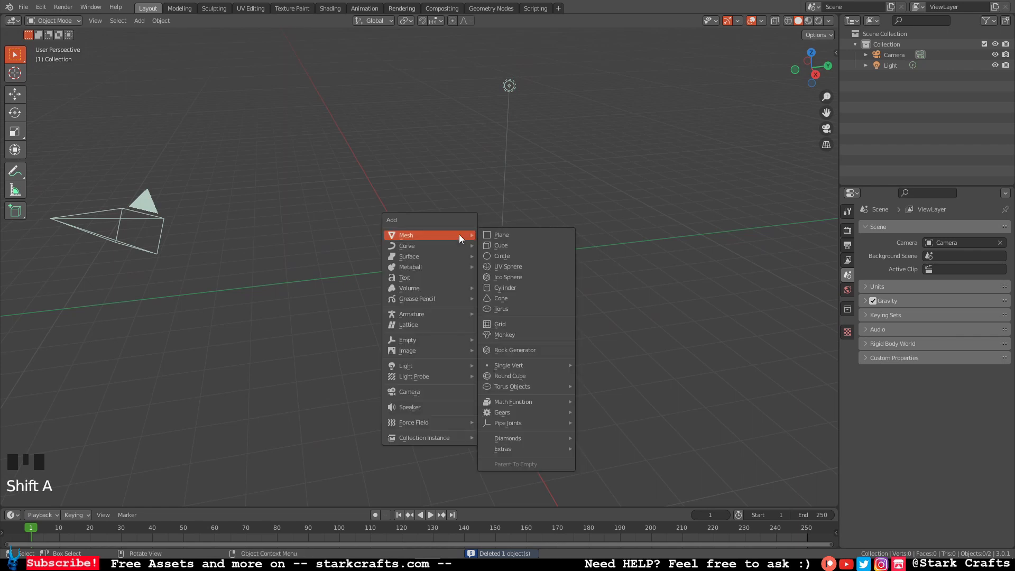
click(527, 277)
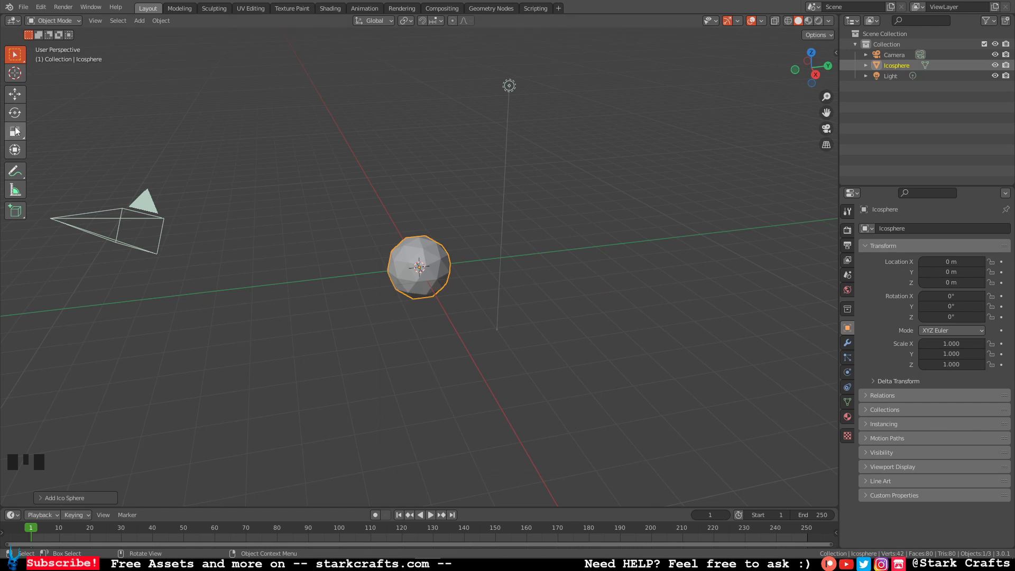
Step: From the front view, scale the ico sphere down uniformly to about 0.7
click(794, 71)
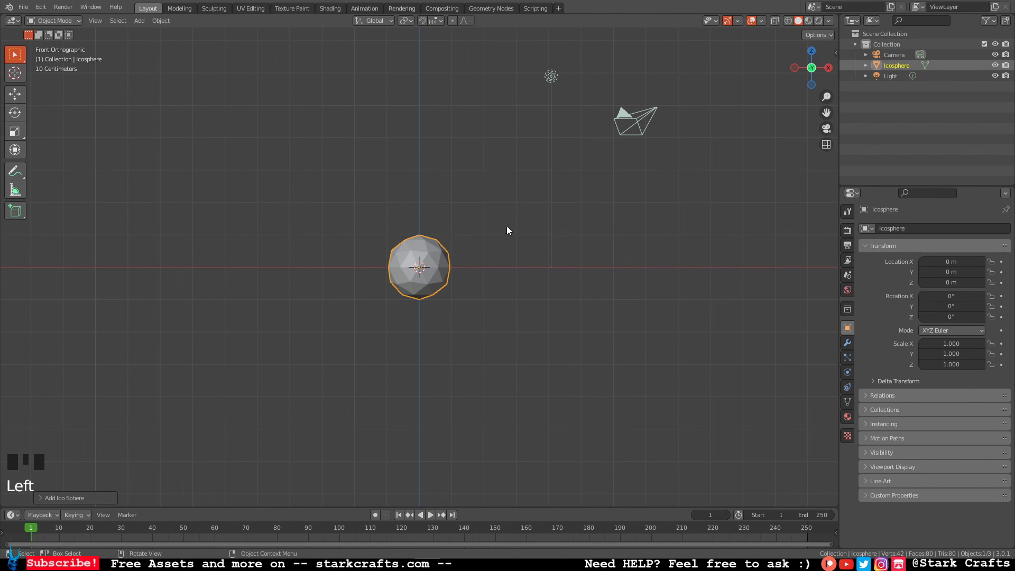
key(s)
click(476, 236)
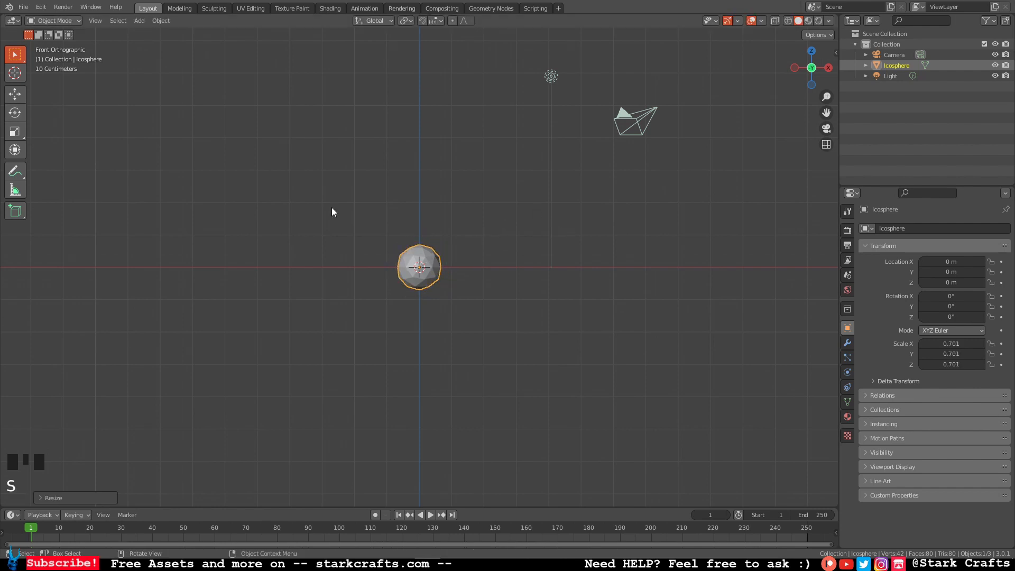
Step: Flatten the ico sphere along the X axis to a scale of about 0.21
click(15, 131)
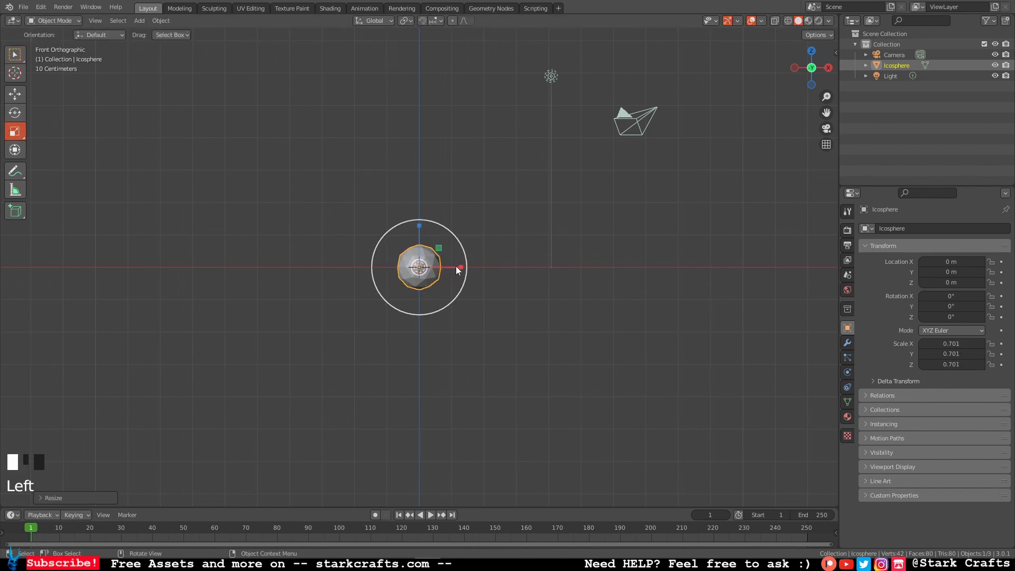
drag(458, 268, 430, 263)
middle_drag(554, 290, 465, 318)
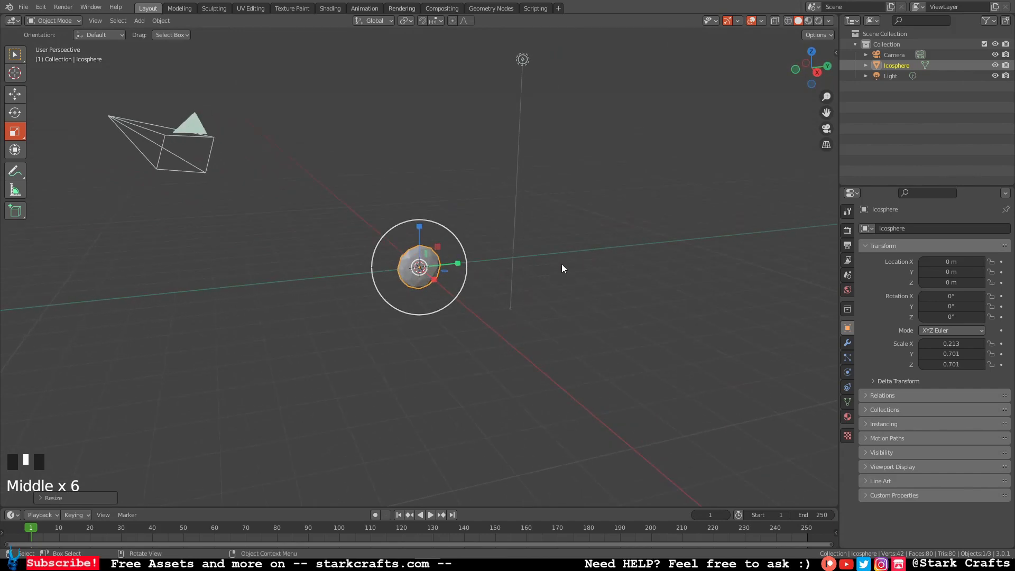
middle_drag(562, 267, 634, 223)
Step: Apply the Quick Liquid effect to the flattened ico sphere
click(797, 75)
click(361, 162)
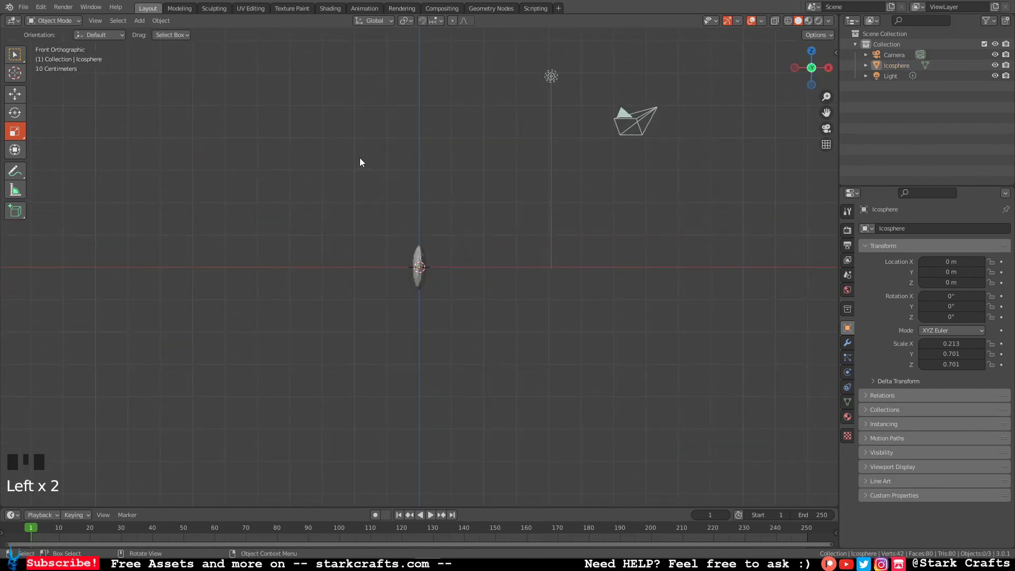
click(419, 284)
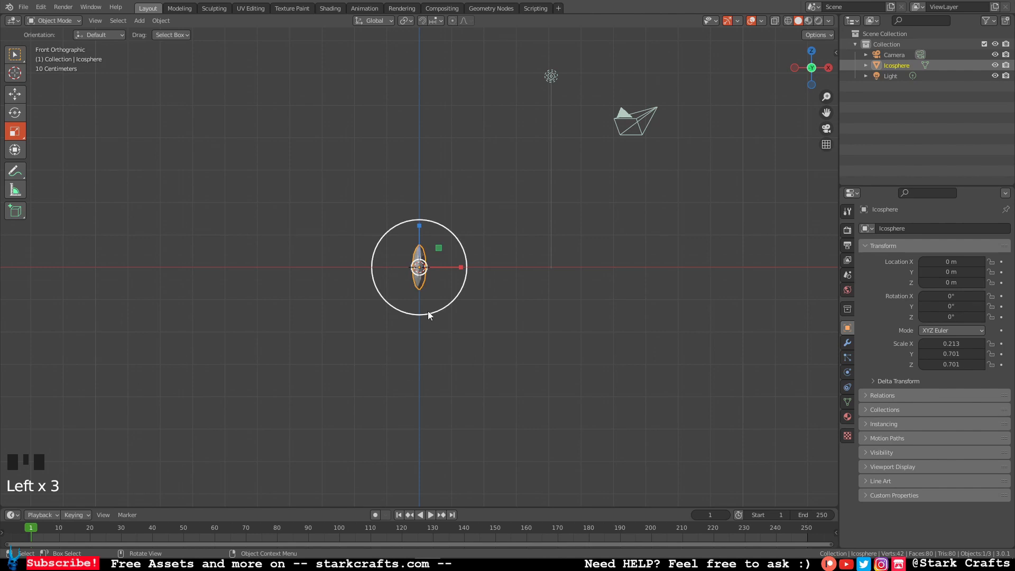
click(161, 20)
mouse_move(198, 294)
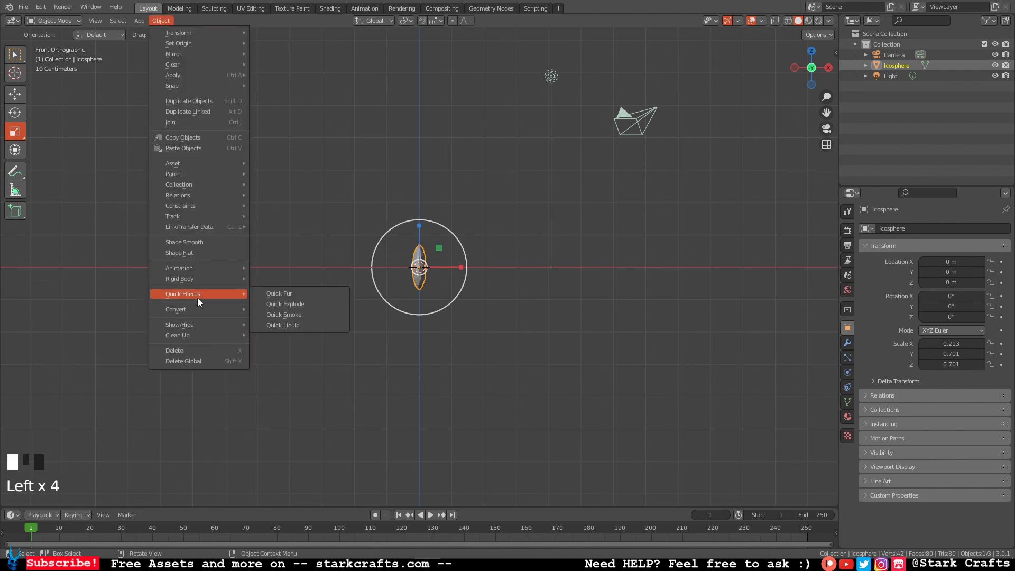
click(291, 327)
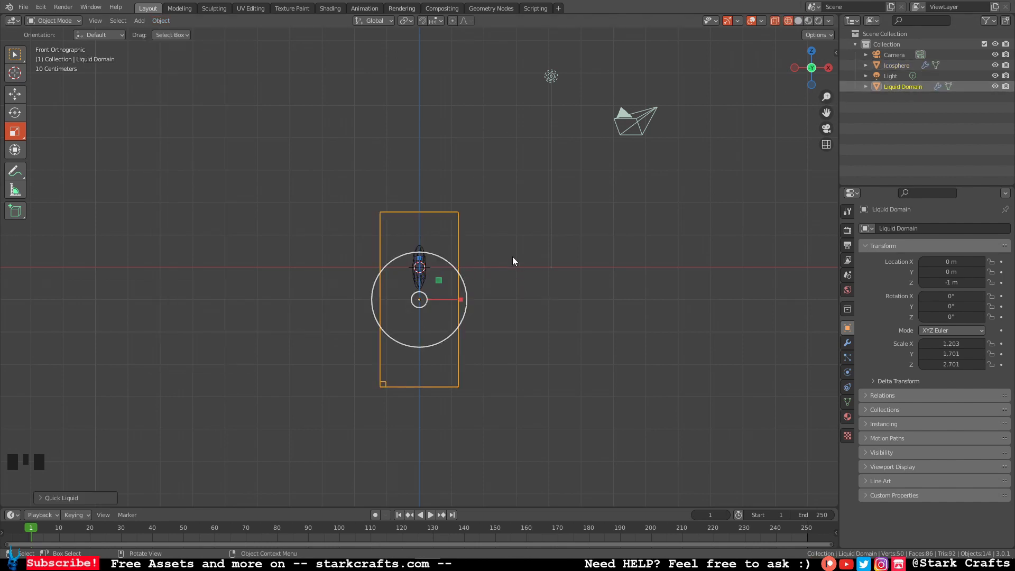
Step: Enlarge the liquid domain and widen it along X, to a scale of about 5.3 × 2.3 × 3.7
key(s)
click(545, 260)
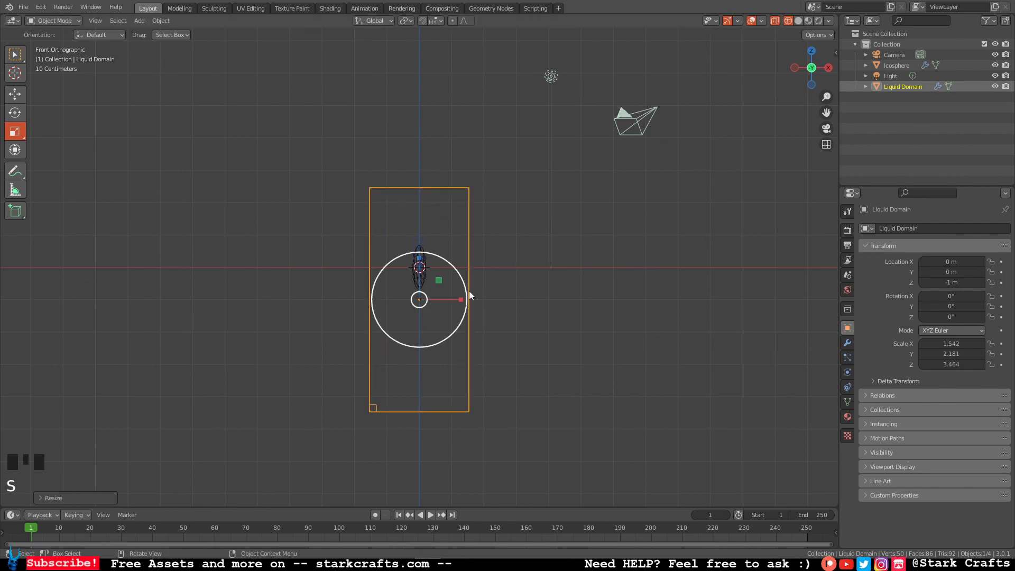
drag(466, 299, 560, 305)
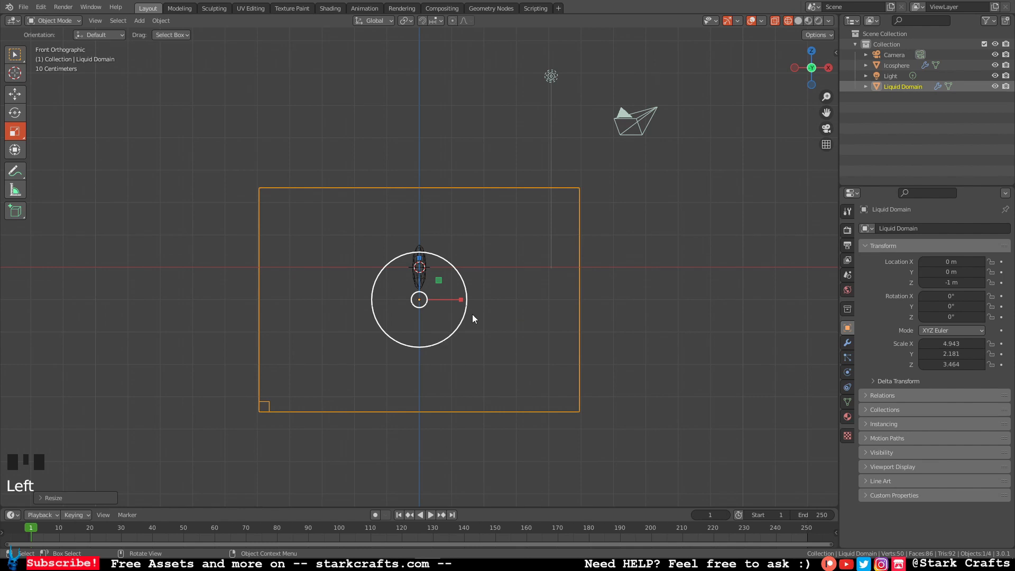
key(s)
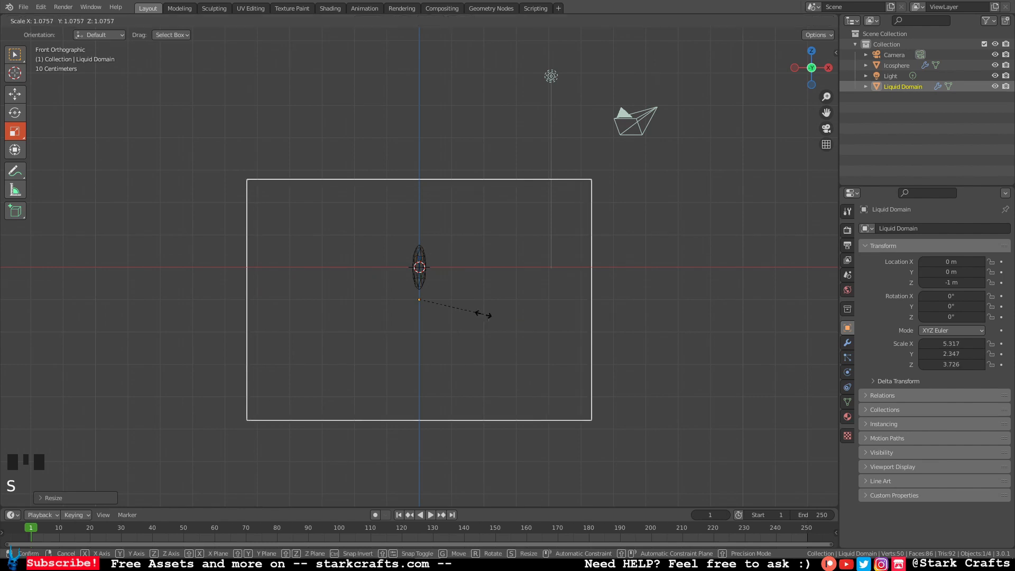
click(476, 312)
Step: Move the liquid domain to about X -3.77 m and Z -1.38 m so the ico sphere sits near its +X end
key(g)
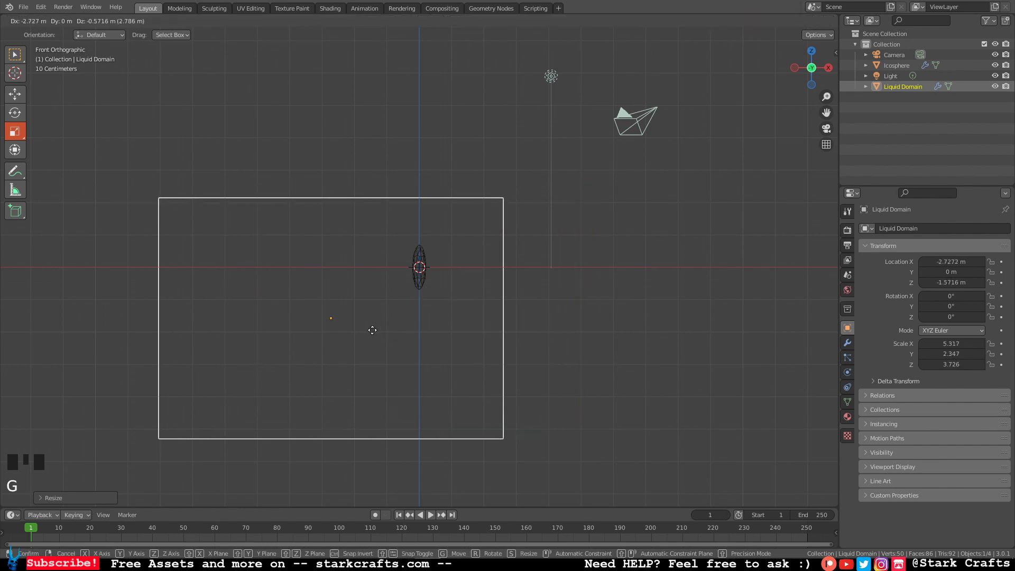
click(339, 322)
mouse_move(569, 303)
middle_down()
mouse_move(494, 328)
mouse_move(467, 313)
mouse_move(570, 320)
middle_up()
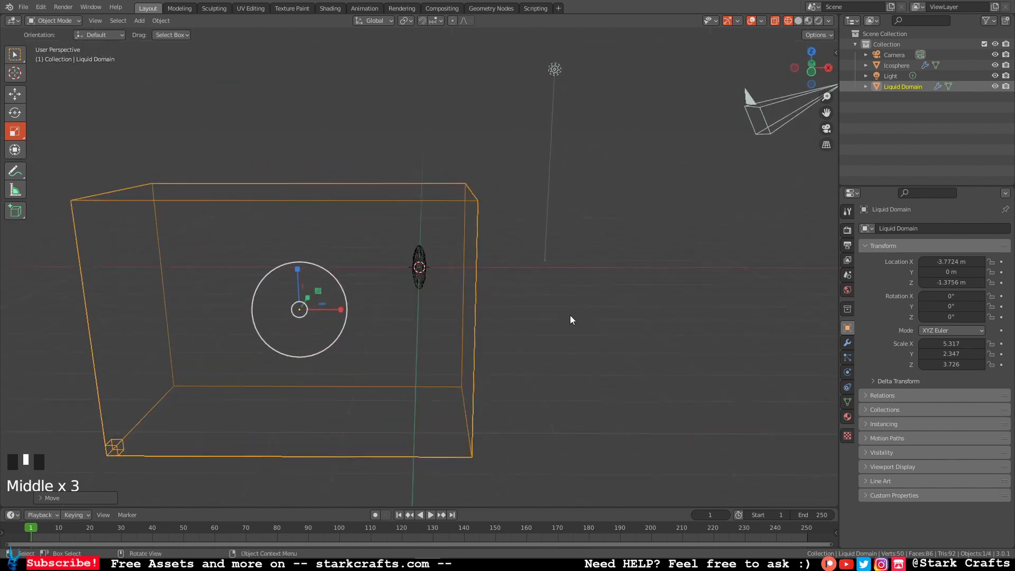
click(817, 71)
Step: Try the liquid domain higher around the ico sphere, then lower towards +X at about X 3.56 m, Z -1.73 m
key(g)
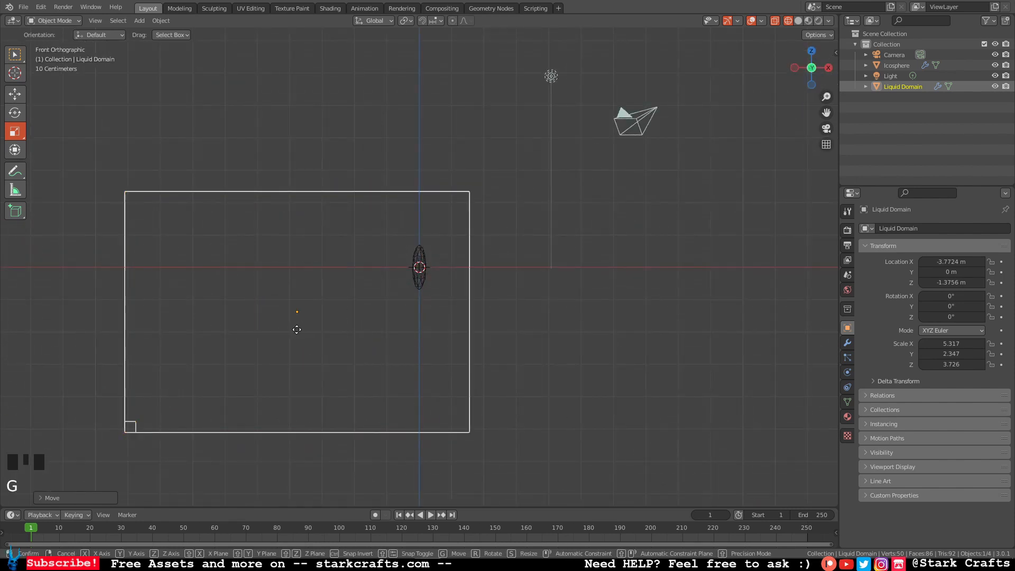
click(422, 228)
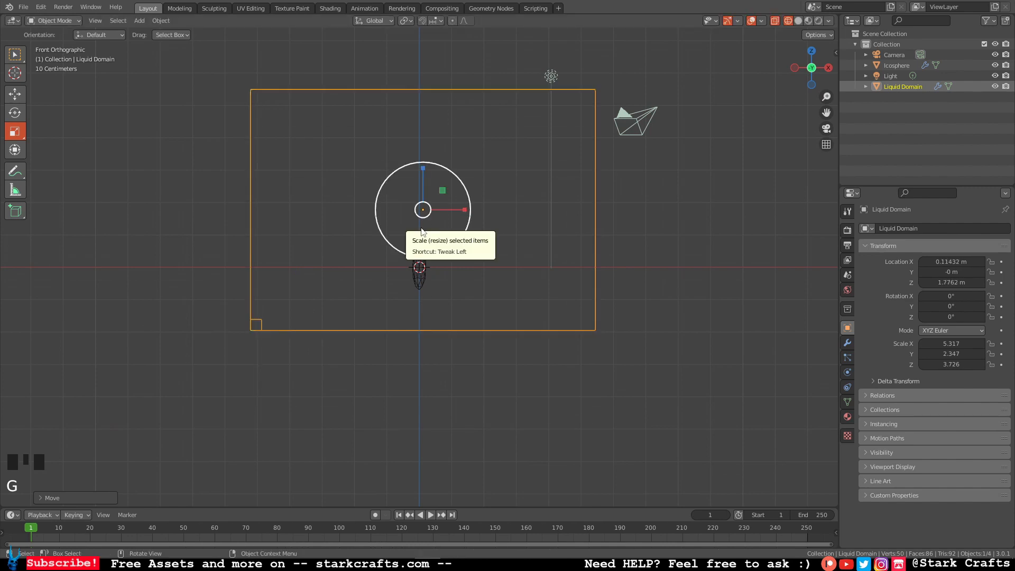
key(g)
click(509, 344)
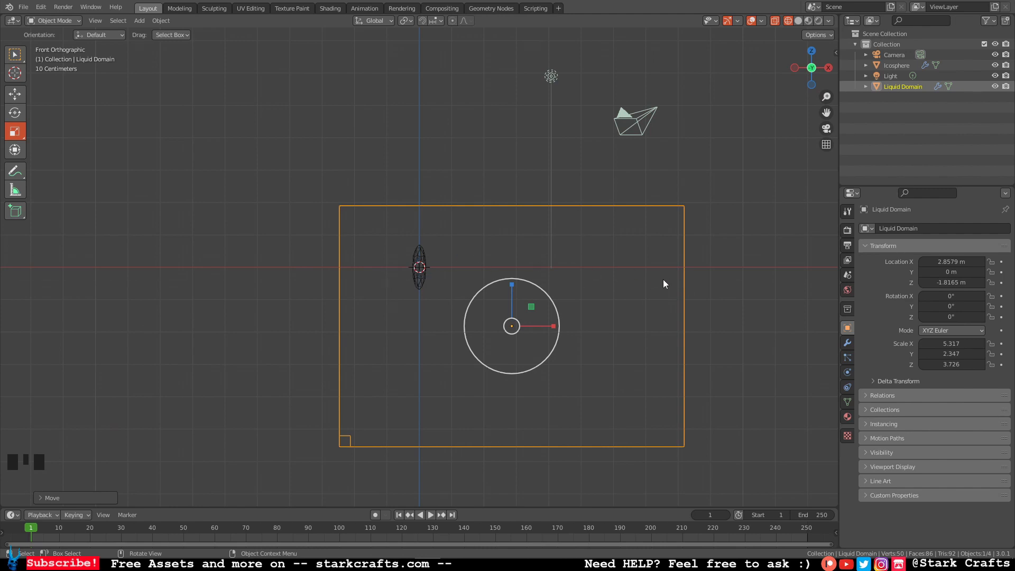
key(g)
click(516, 324)
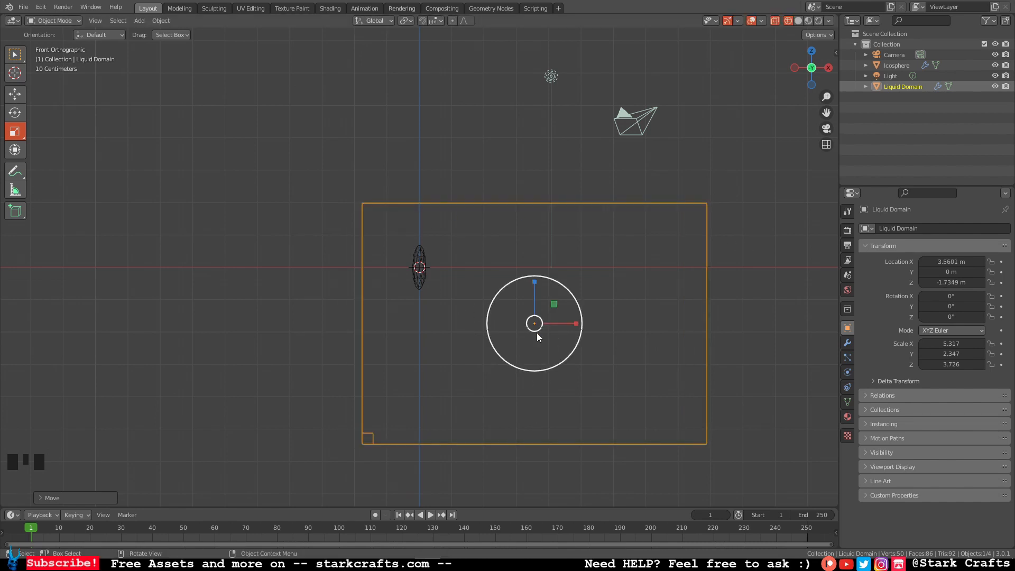
Step: Move the liquid domain back towards -X, to about X -4.49 m and Z -1.70 m, keeping the ico sphere inside
key(g)
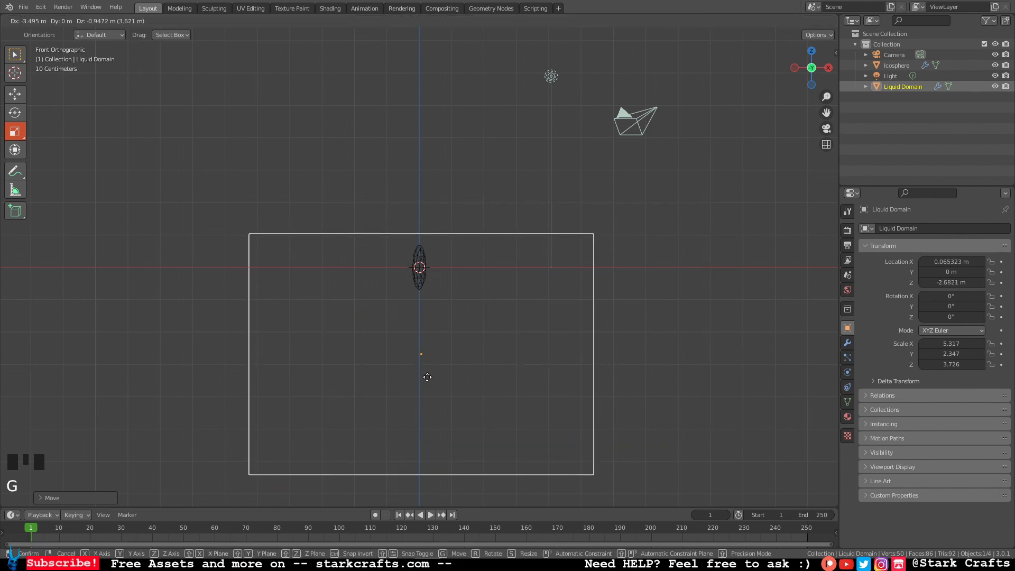
click(309, 362)
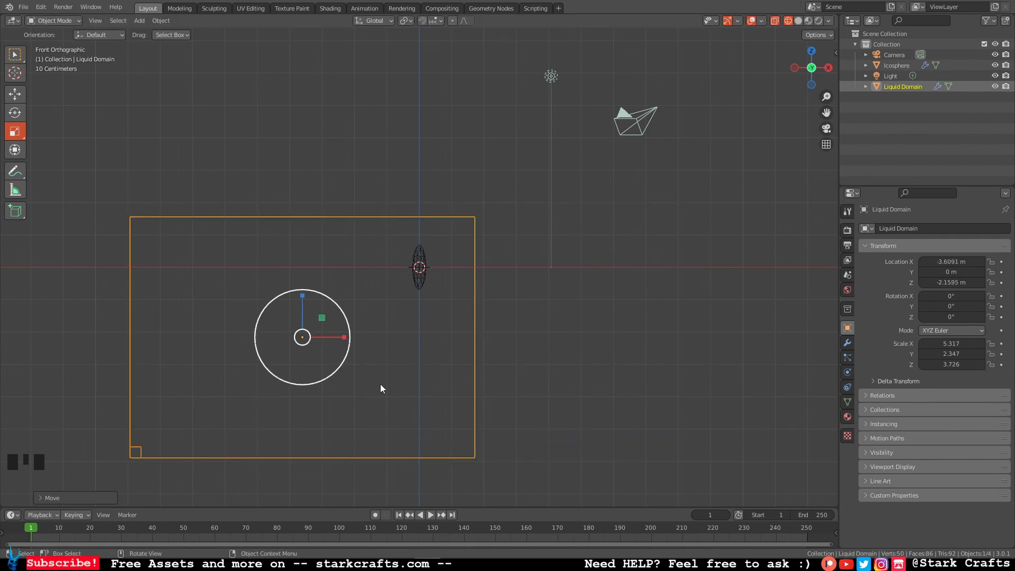
key(g)
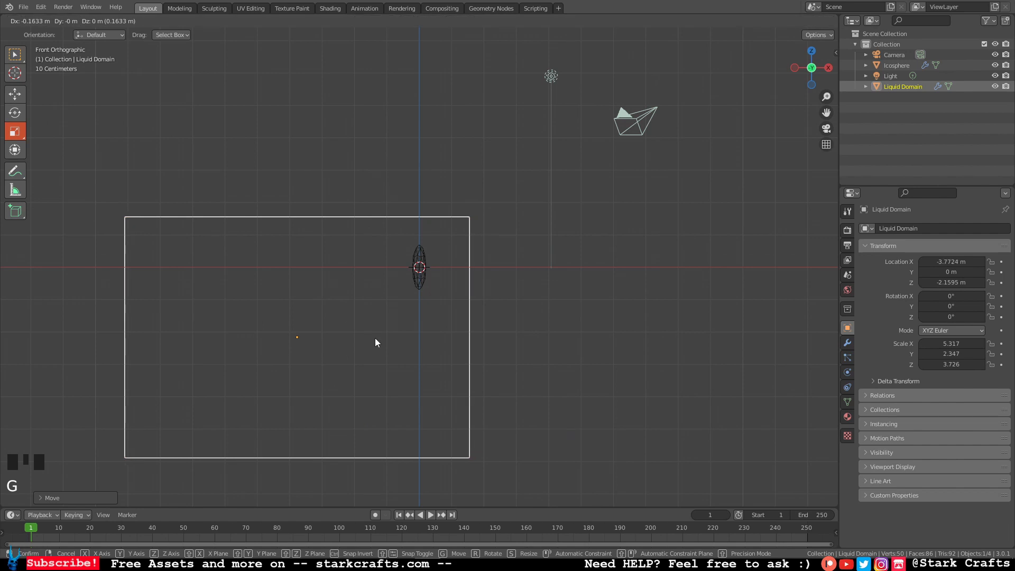
click(376, 339)
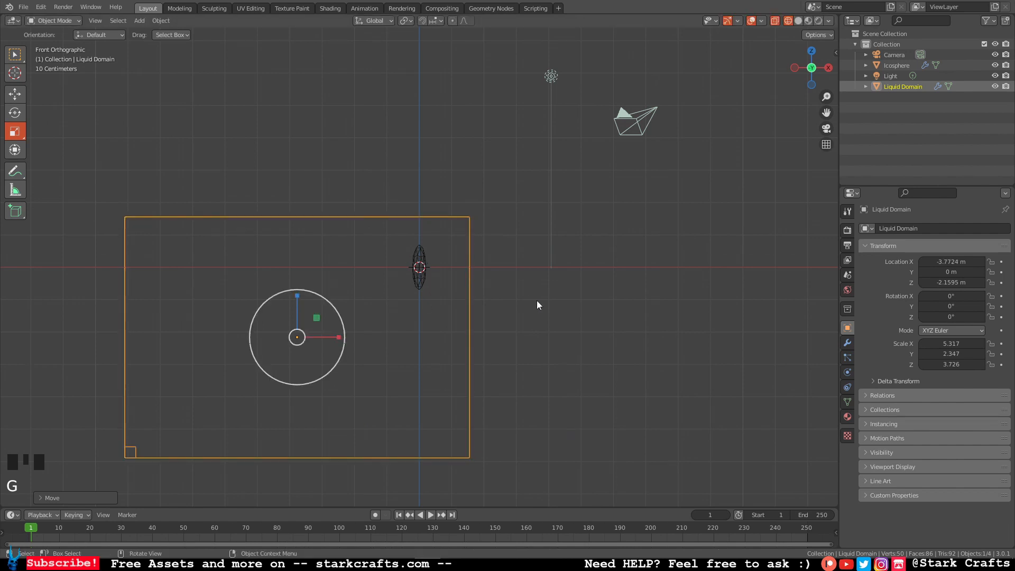
key(g)
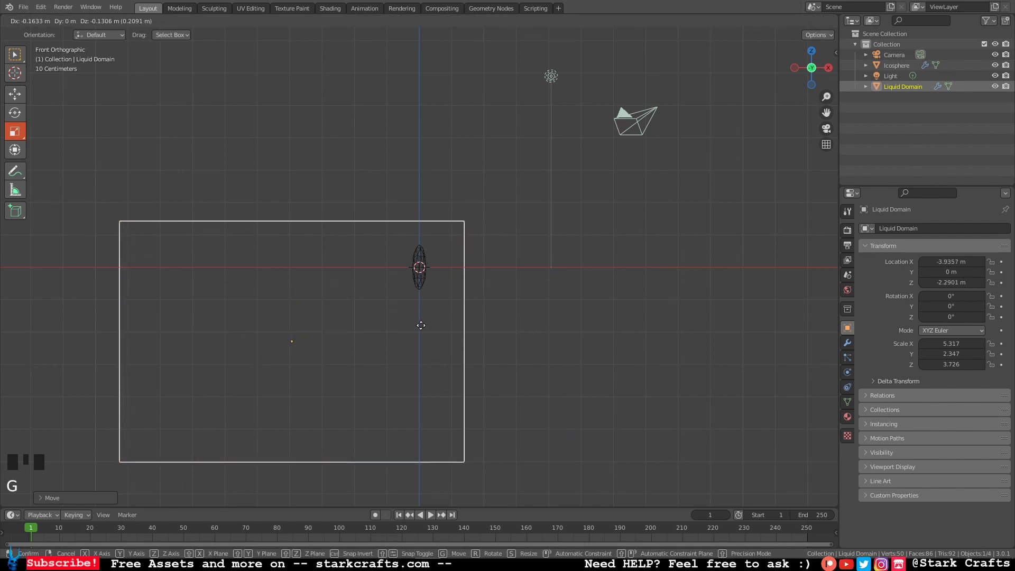
click(403, 307)
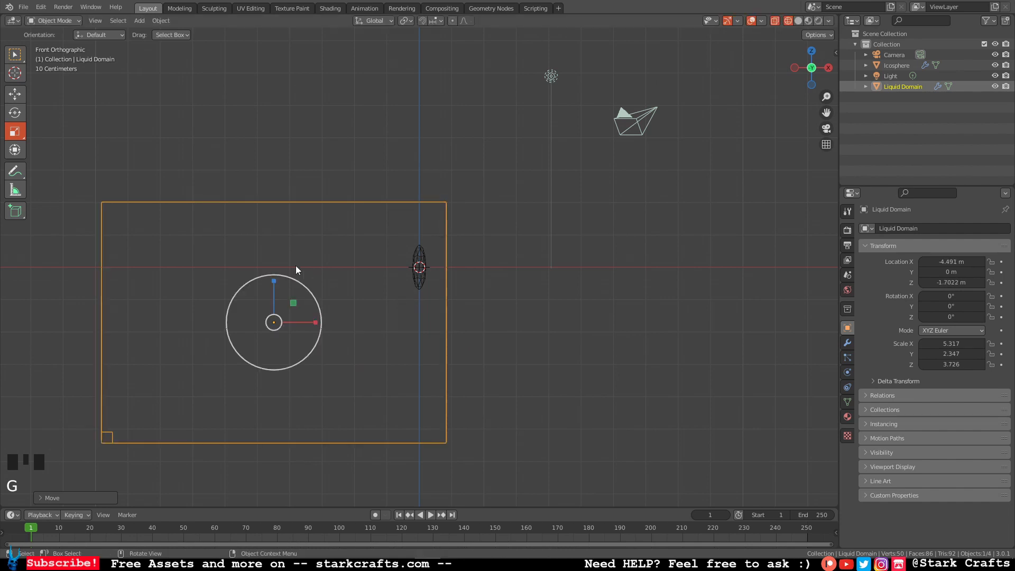
Step: Stretch the liquid domain along Z to a scale of about 4.25 and reposition it at about X -4.65 m, Z -1.95 m
drag(275, 281, 276, 249)
key(g)
click(400, 317)
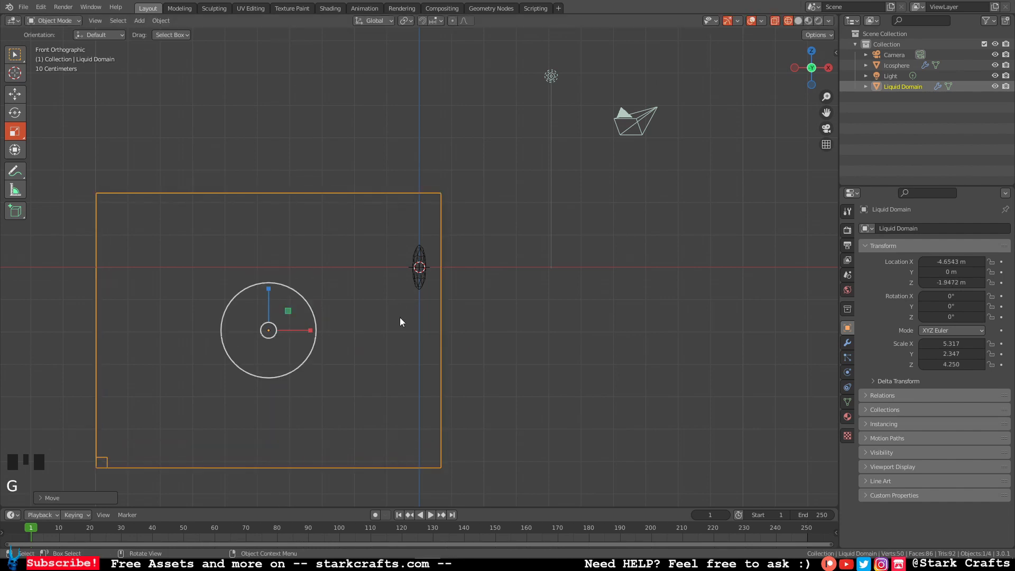
middle_drag(400, 317, 705, 116)
click(805, 71)
middle_drag(672, 194, 587, 296)
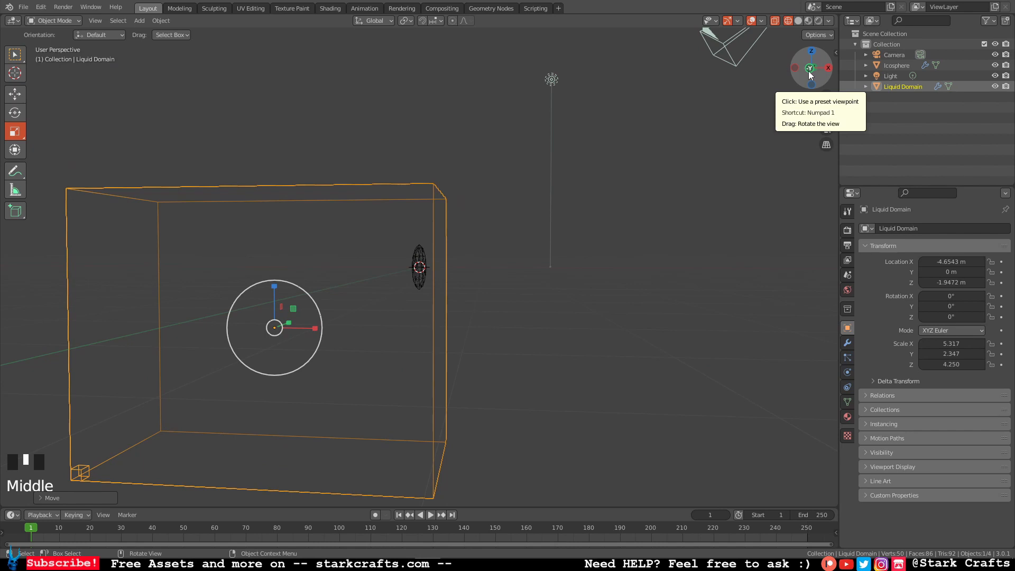
click(810, 69)
shift+middle_drag(680, 220, 709, 283)
click(652, 272)
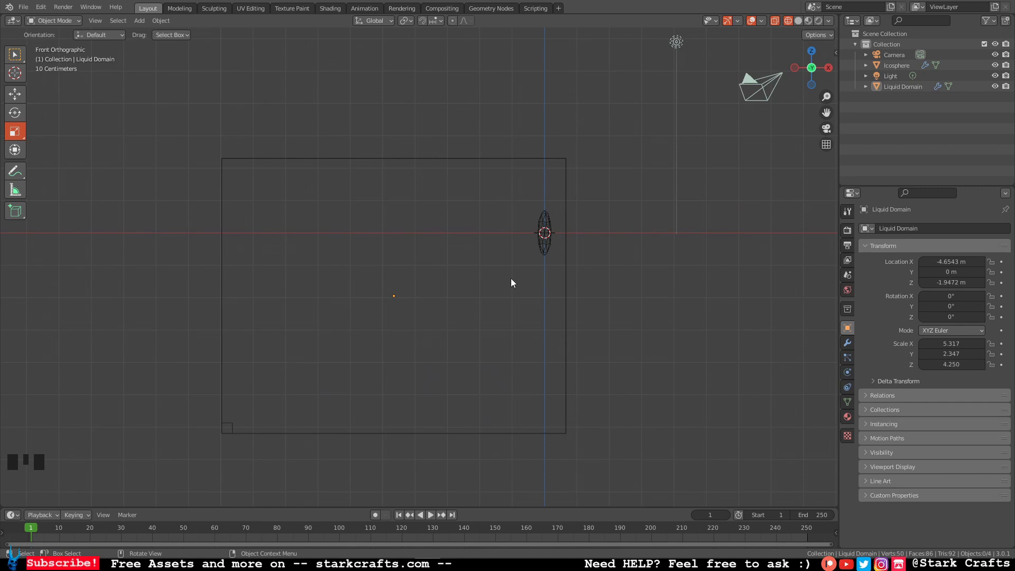
Step: Enable Initial Velocity in the ico sphere's fluid flow settings
click(545, 251)
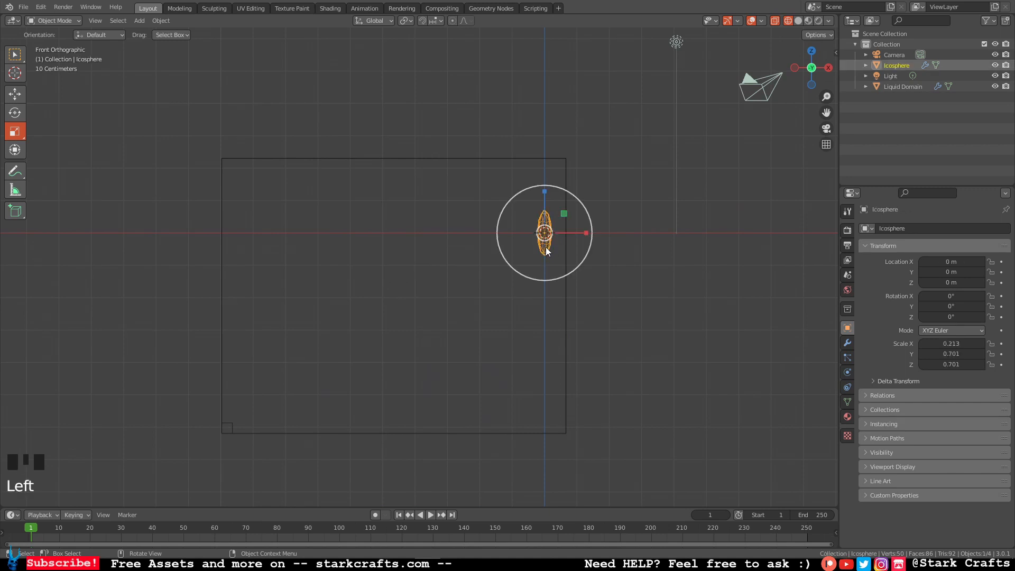
click(848, 372)
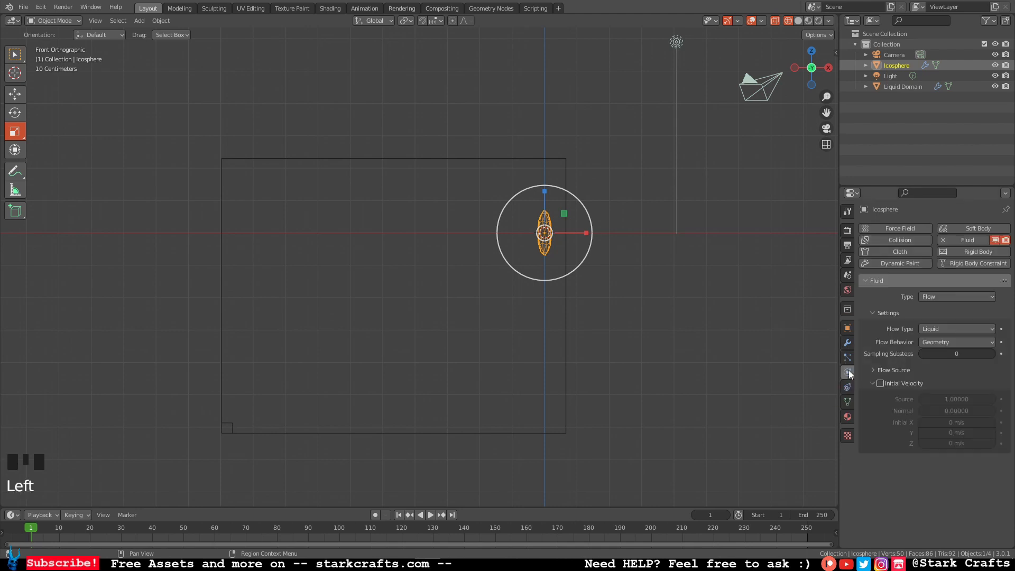
click(880, 383)
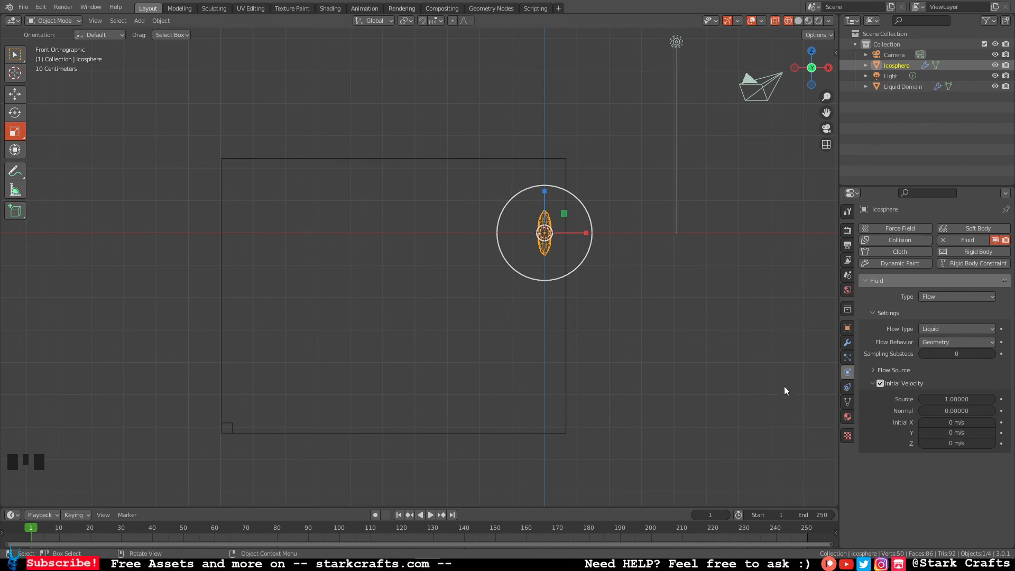
middle_drag(805, 147, 799, 89)
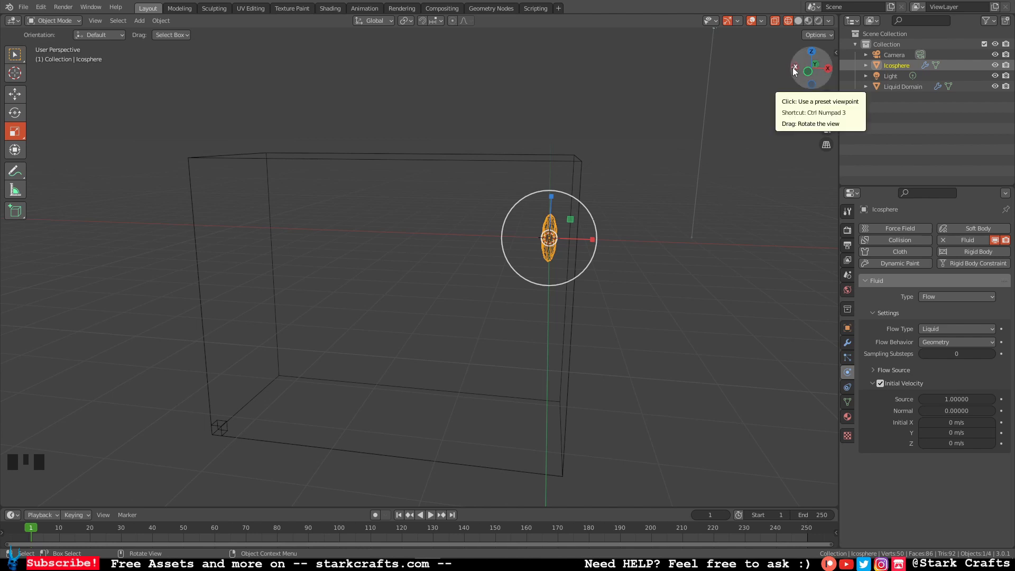
Step: Try an initial X velocity of 30 m/s for the ico sphere's liquid flow
click(970, 421)
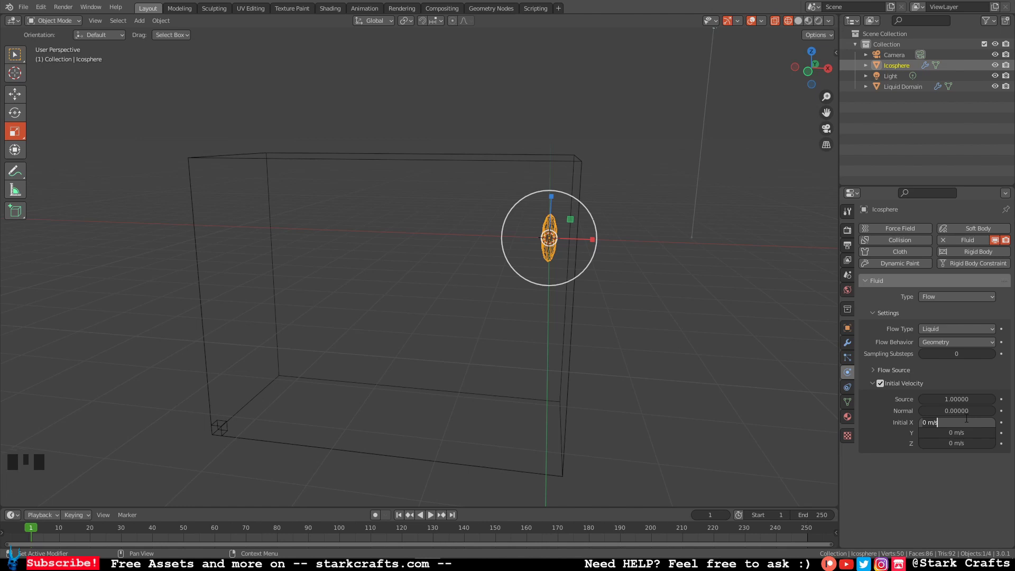
text(30)
key(Return)
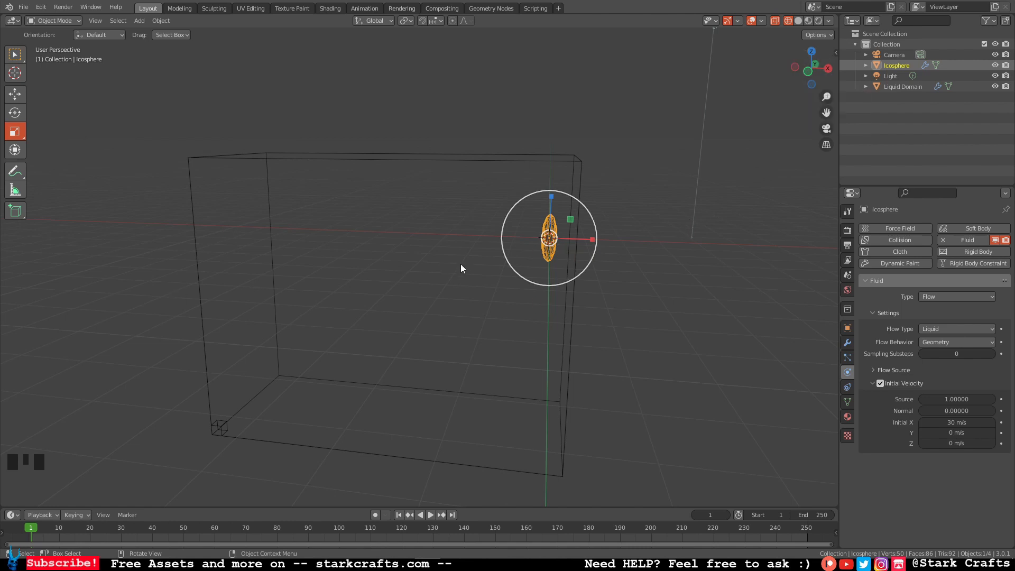
Step: Set the ico sphere's initial X velocity to -30 m/s so the liquid shoots towards -X
click(947, 423)
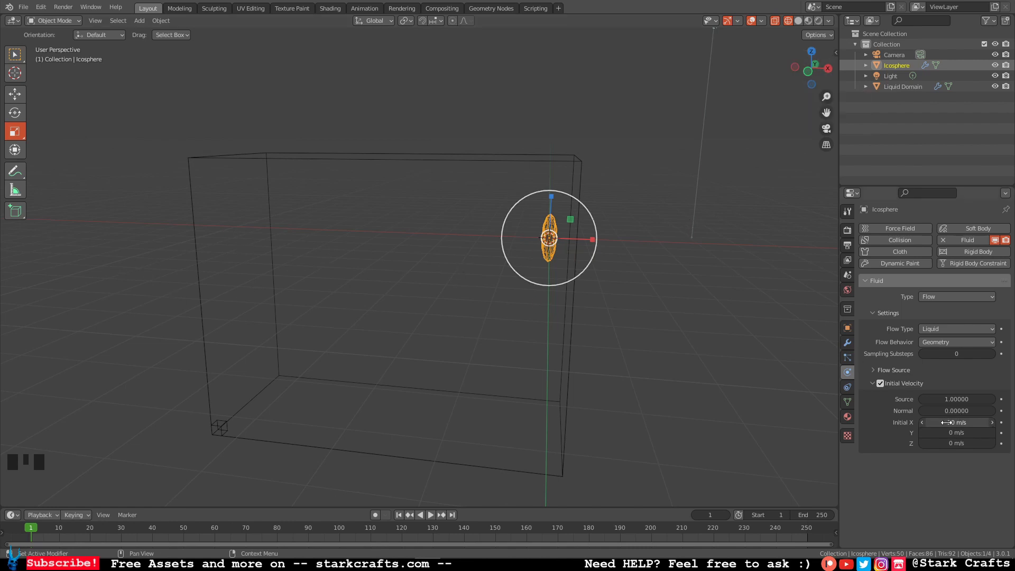
key(ctrl+a)
key(BackSpace)
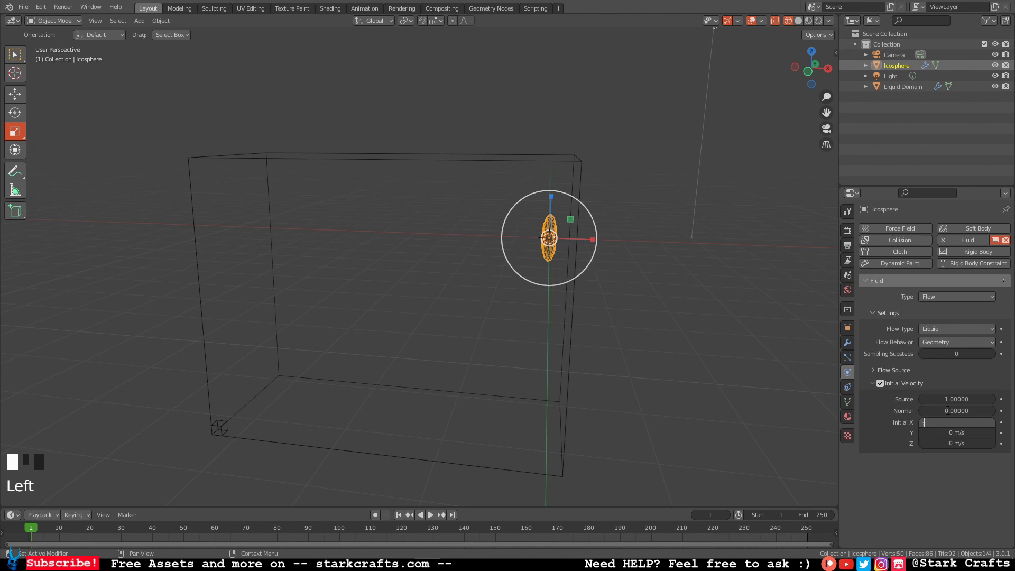
text(-30)
key(Return)
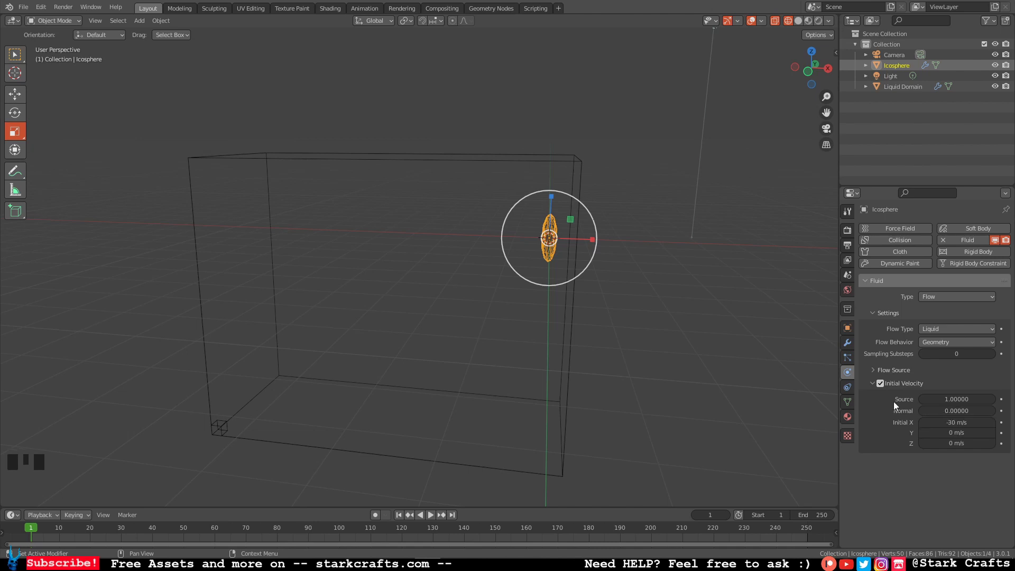
Step: Set the ico sphere's initial Z velocity to 2 m/s
click(808, 71)
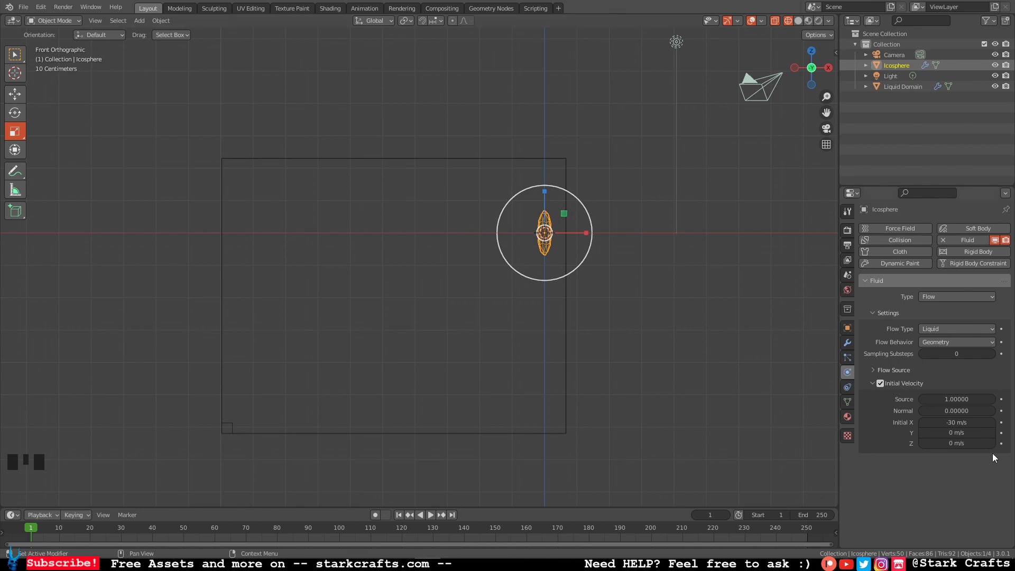
click(954, 442)
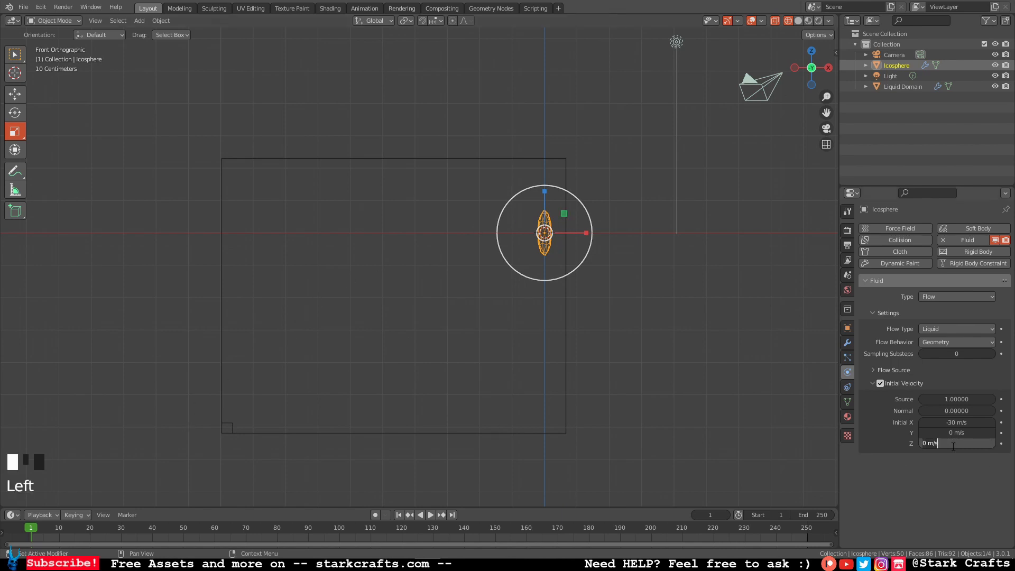
text(2)
click(950, 471)
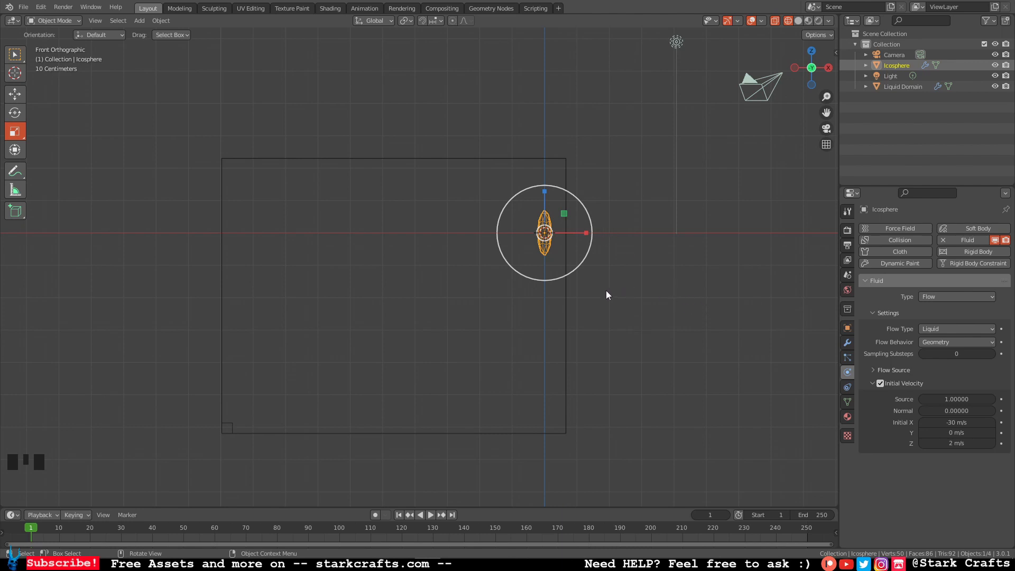
Step: Enable Diffusion for the liquid domain's fluid simulation and set its base to 2
middle_drag(606, 295, 415, 236)
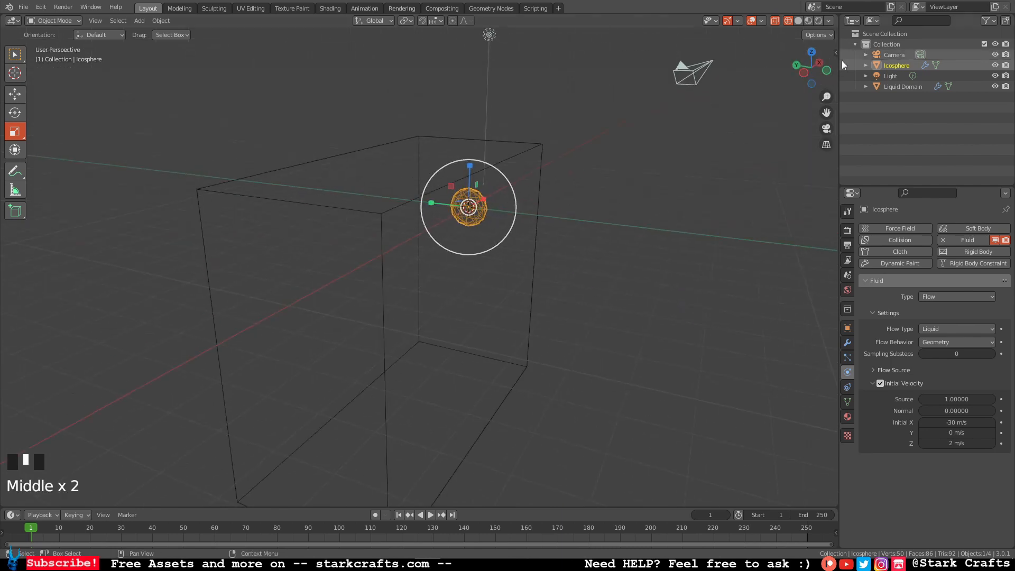
click(827, 71)
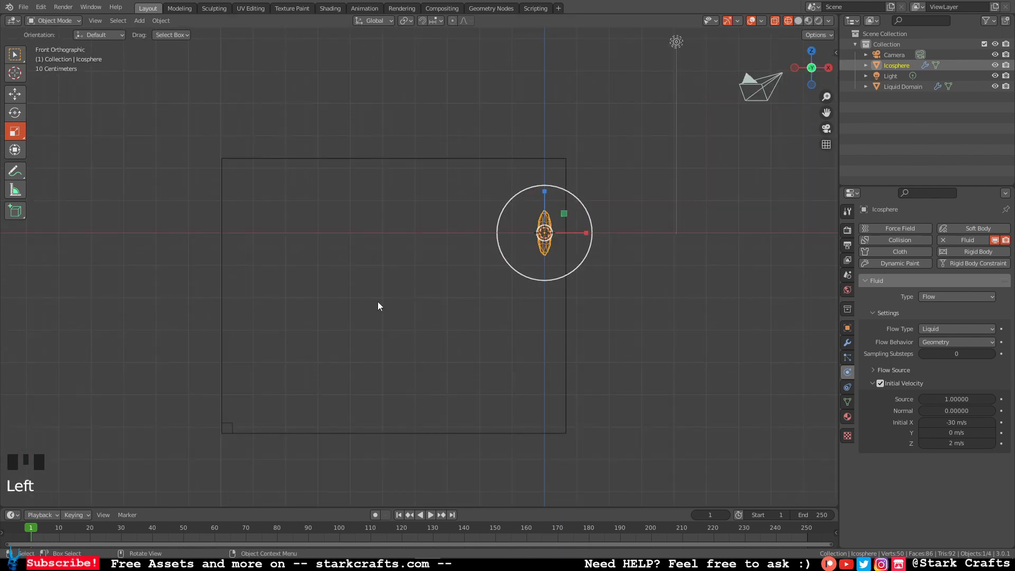
click(568, 329)
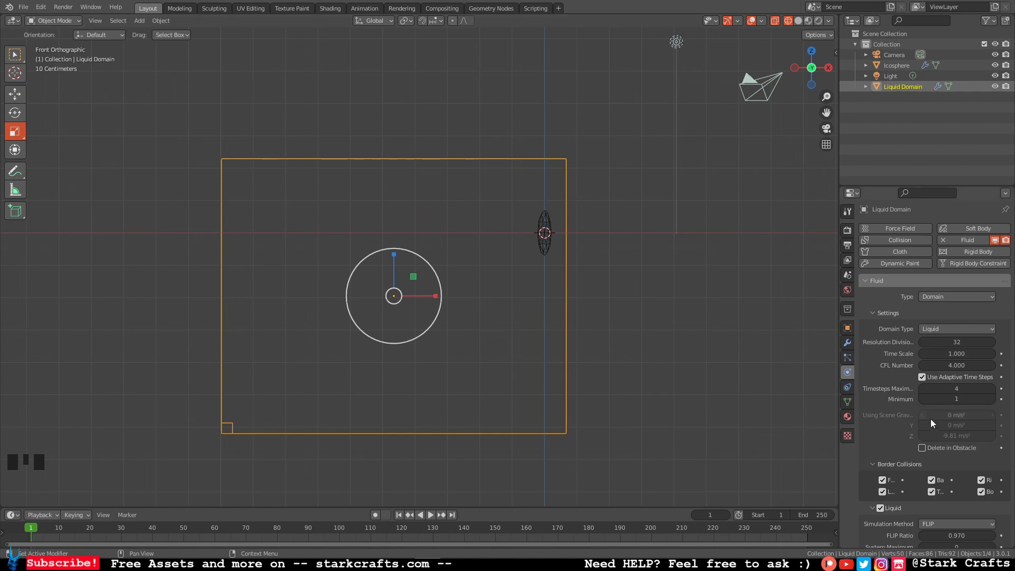
scroll(932, 421, down, 1)
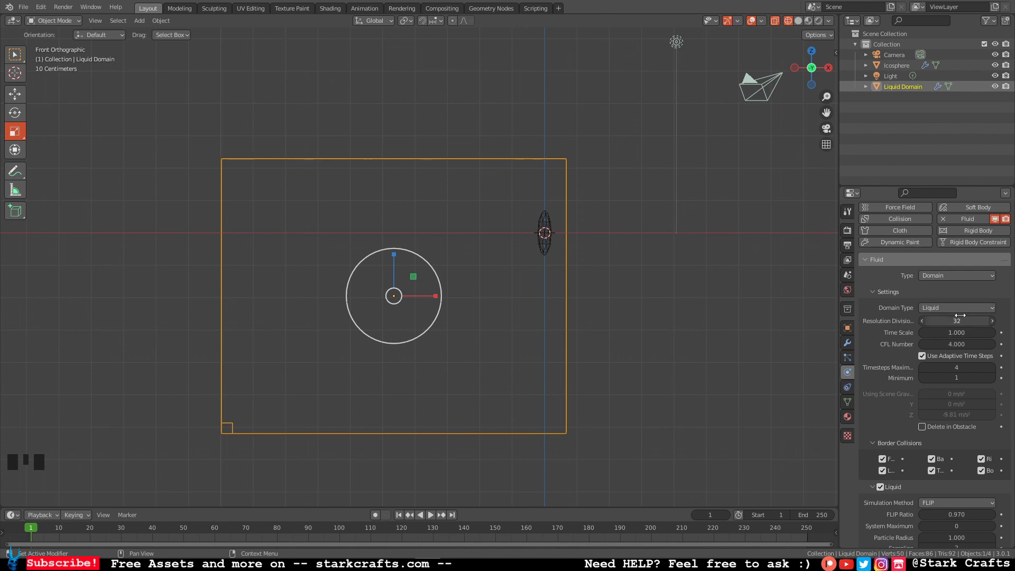
scroll(989, 399, down, 6)
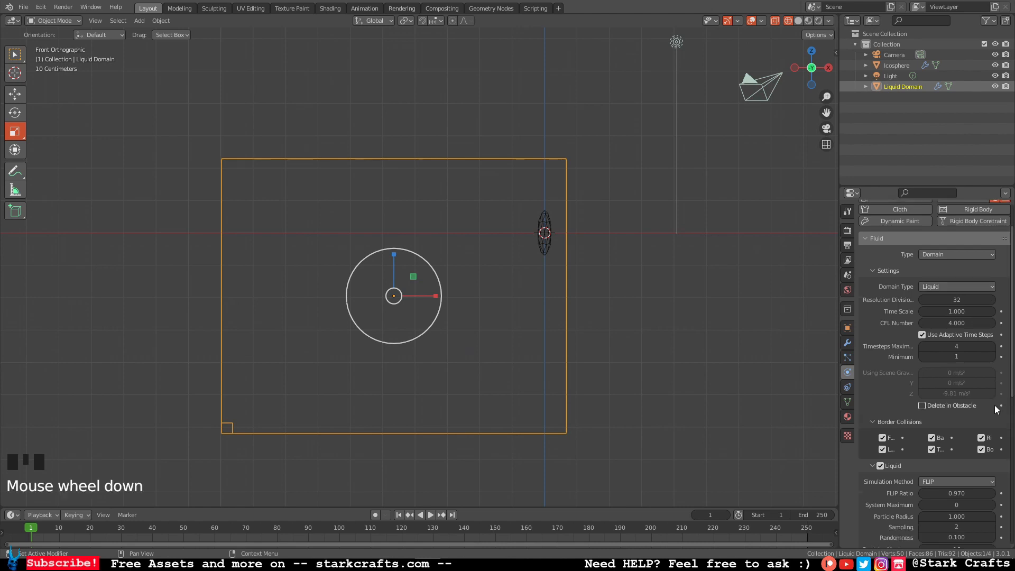
scroll(973, 400, down, 7)
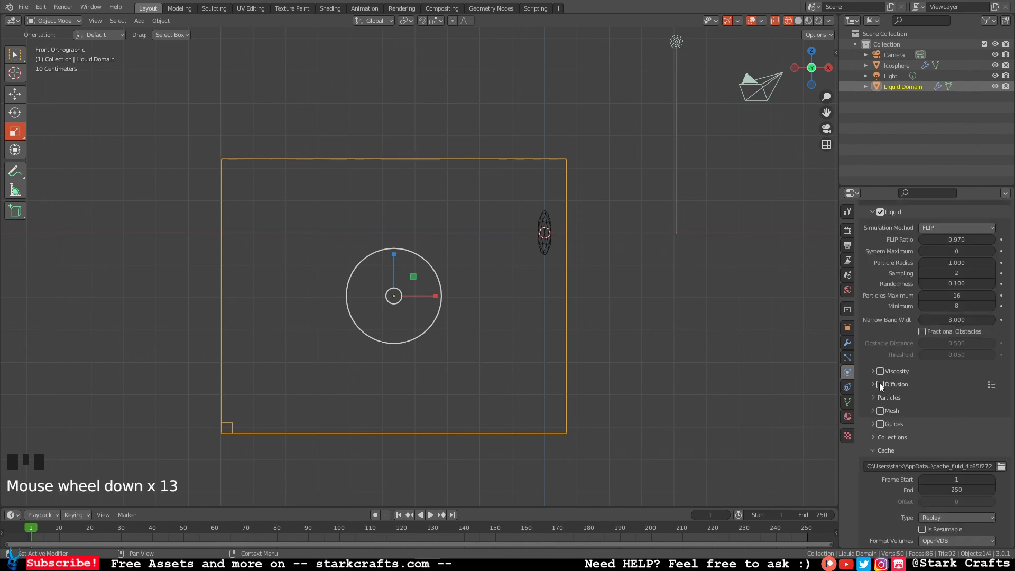
click(881, 384)
click(874, 384)
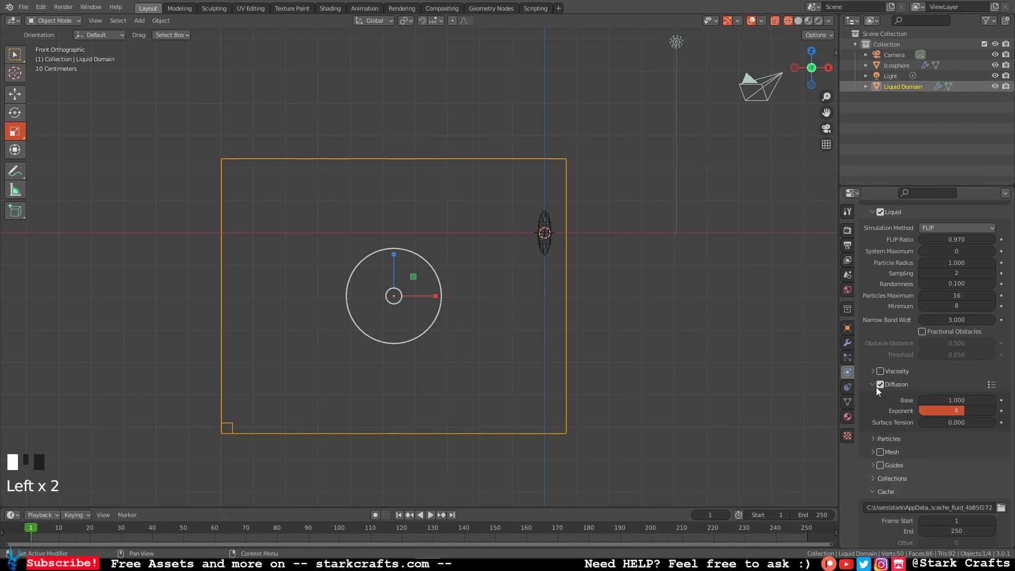
click(961, 399)
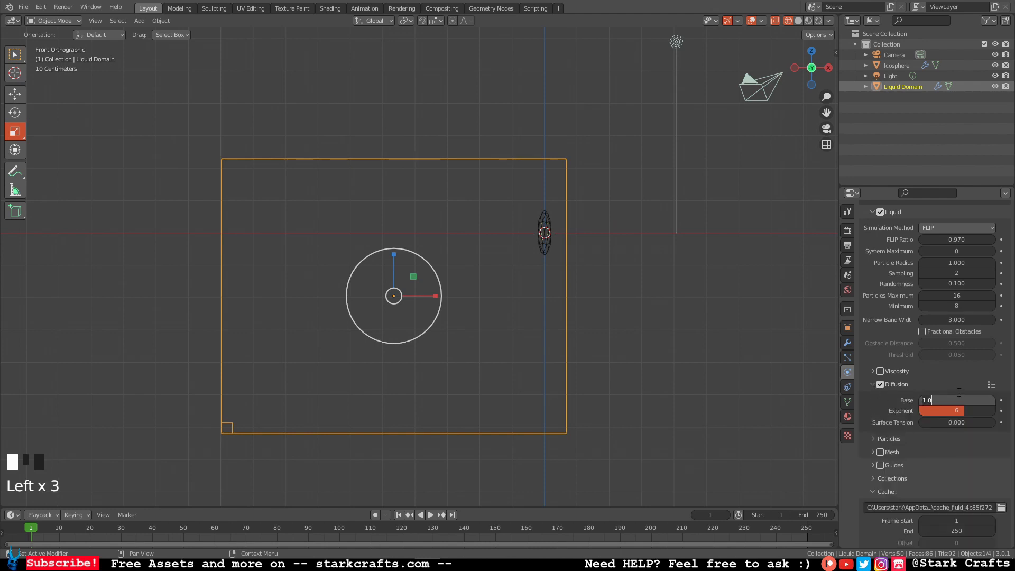
text(2)
key(Return)
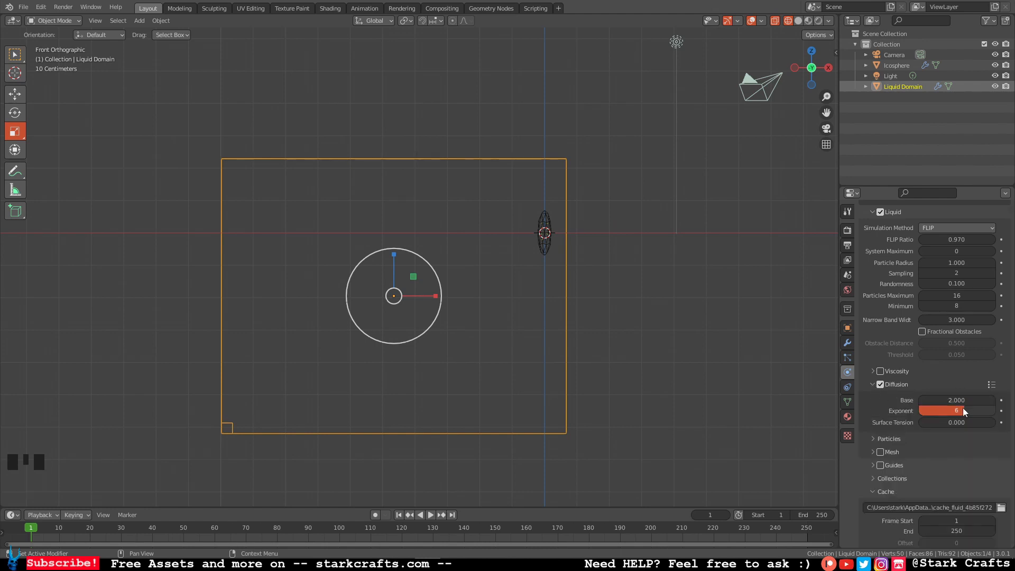
Step: Set the liquid domain's diffusion exponent to 3 and surface tension to 2
click(964, 409)
text(3)
key(Return)
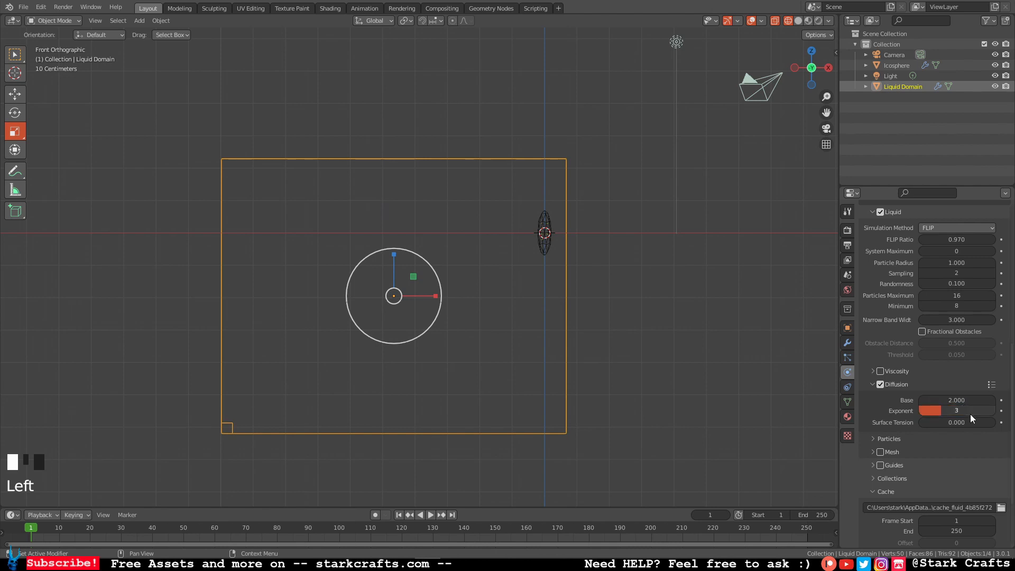
click(963, 423)
text(2)
key(Return)
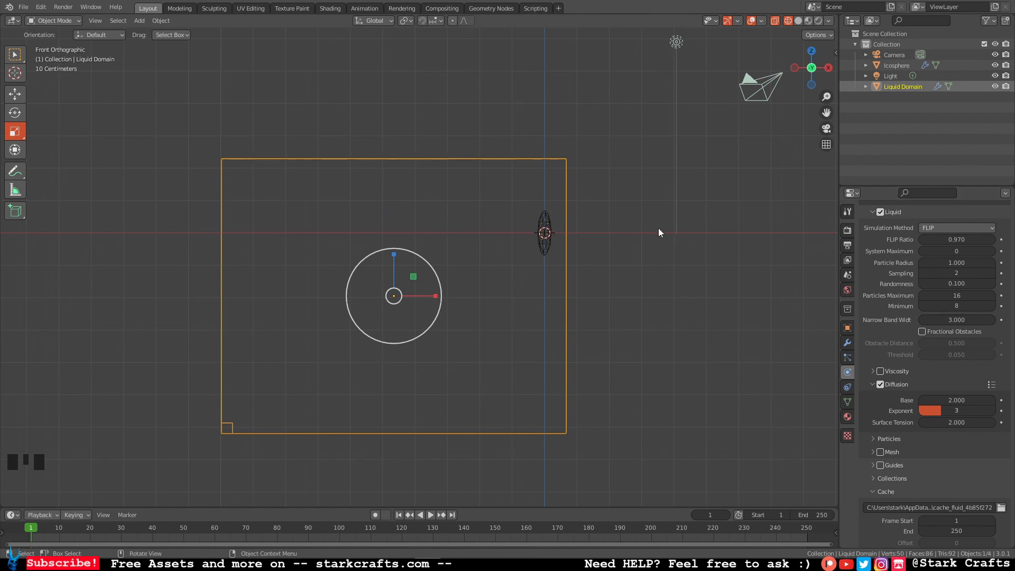
middle_drag(639, 238, 464, 266)
scroll(629, 247, up, 5)
scroll(628, 247, down, 8)
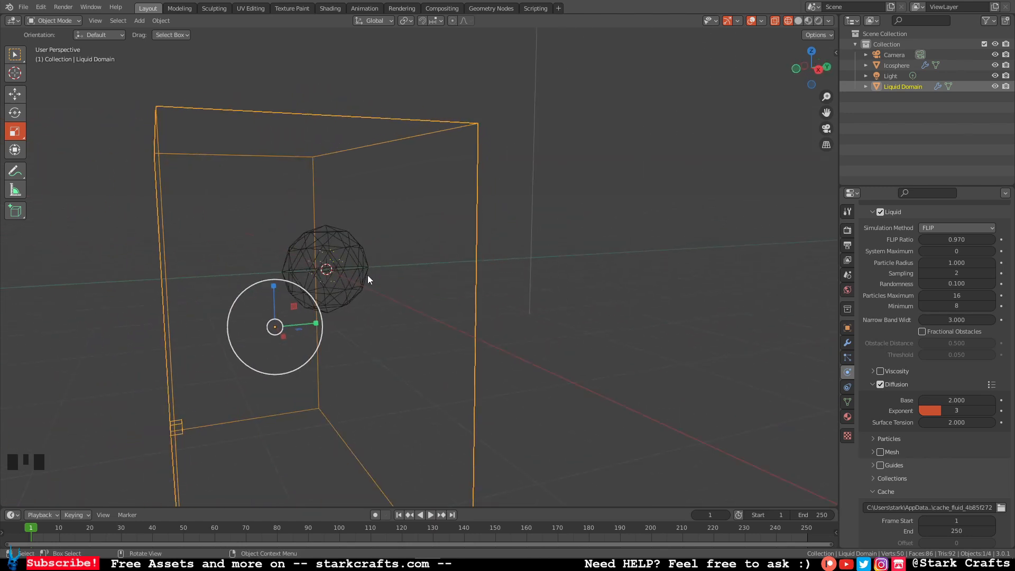
click(794, 70)
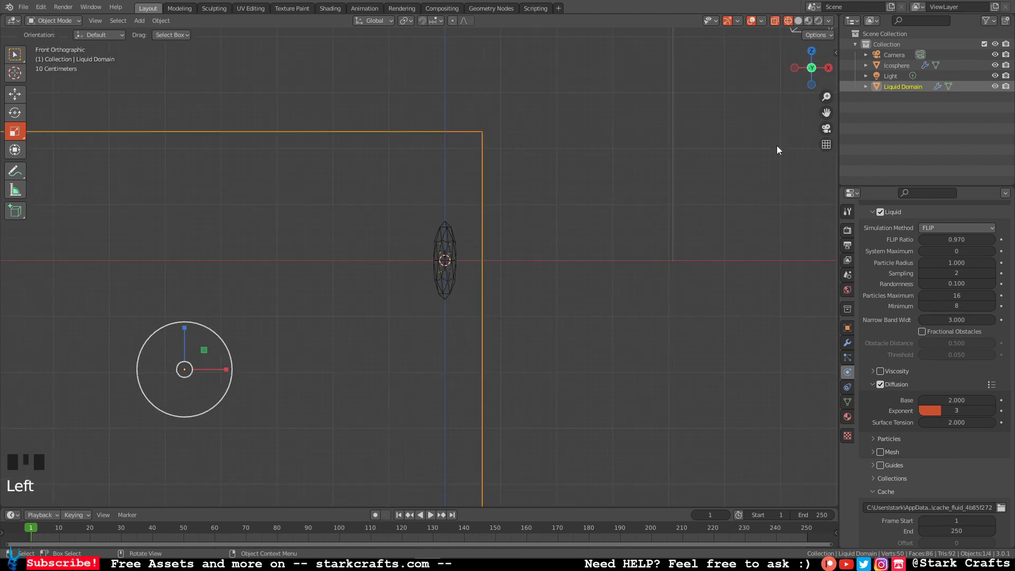
shift+middle_drag(686, 354, 630, 276)
scroll(637, 281, down, 2)
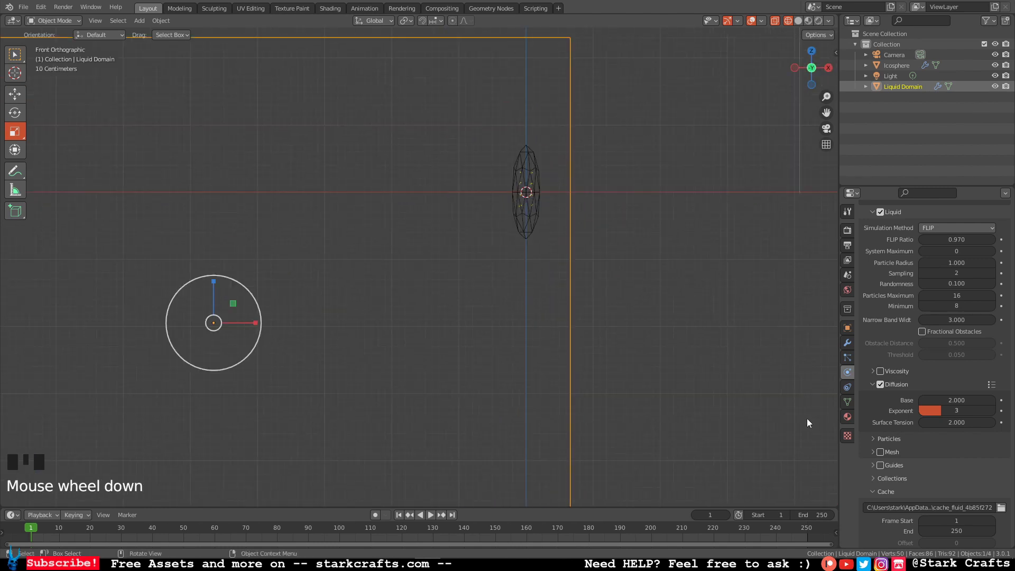
scroll(633, 375, up, 1)
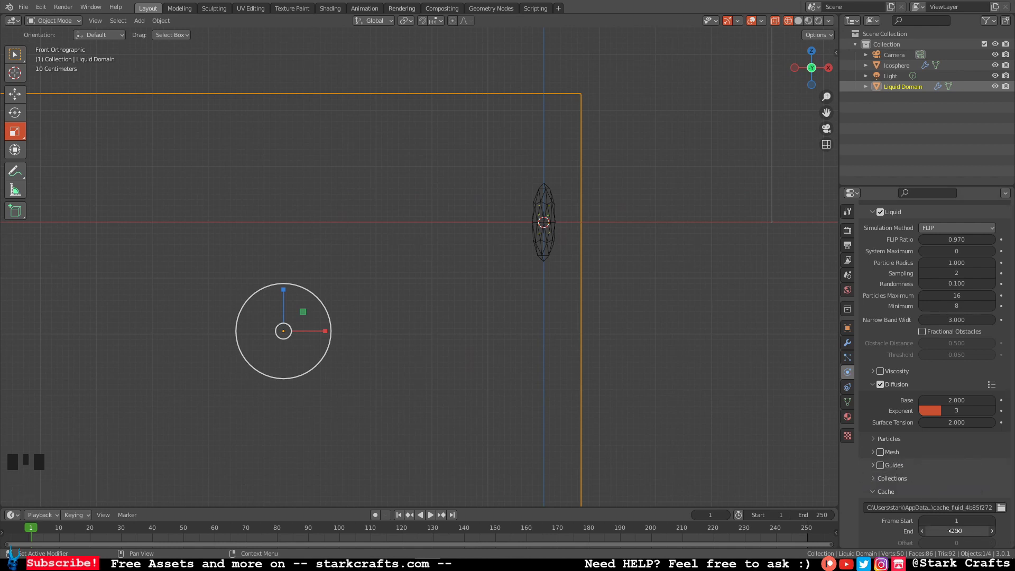
Step: Set the end frame of the liquid domain's simulation cache to 100
scroll(941, 474, down, 4)
click(966, 447)
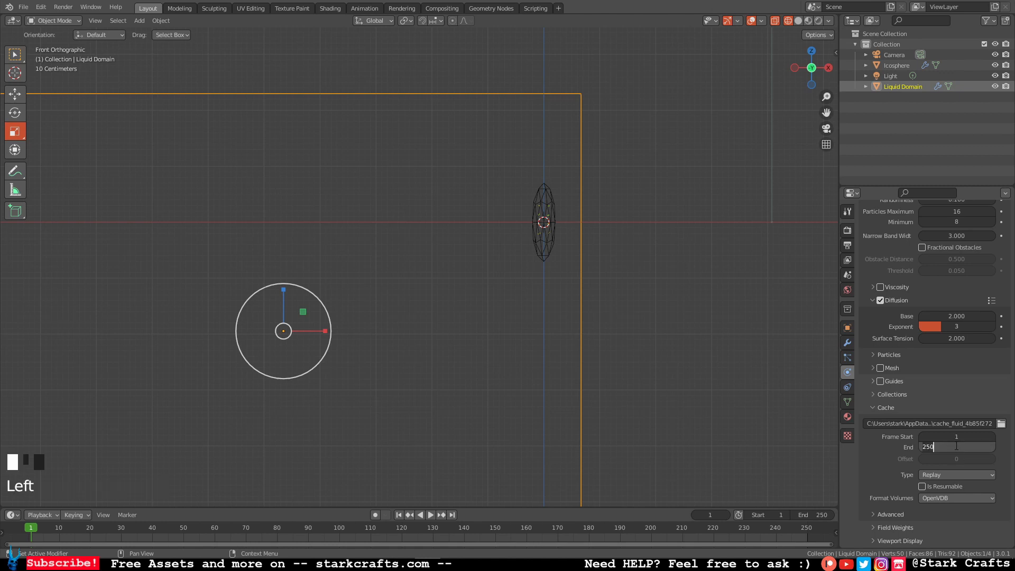
key(BackSpace)
key(BackSpace)
key(BackSpace)
text(100)
key(Return)
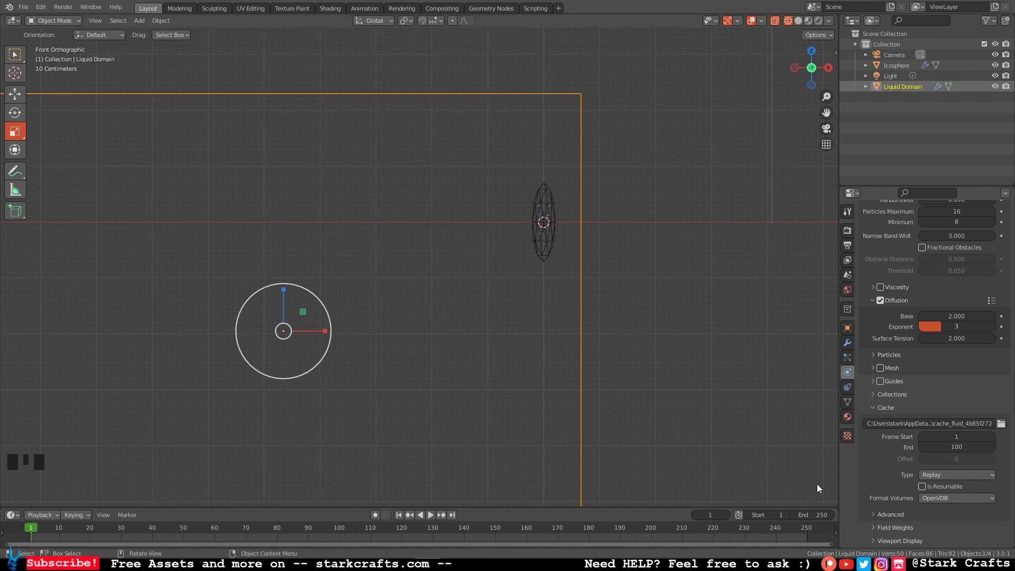
Step: Change the liquid domain's cache type to Modular and make it resumable
click(959, 476)
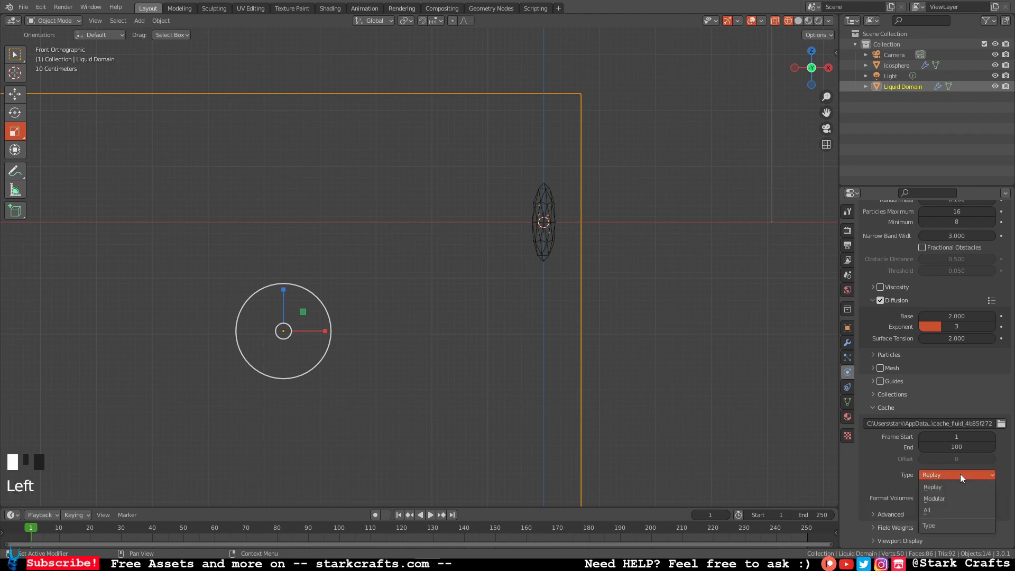
click(945, 498)
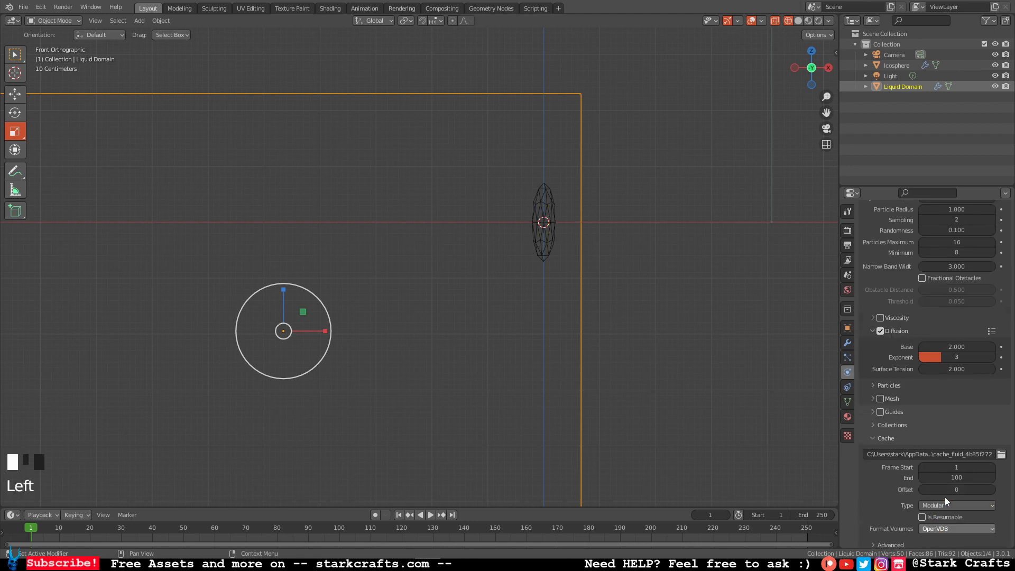
click(921, 516)
scroll(921, 516, down, 1)
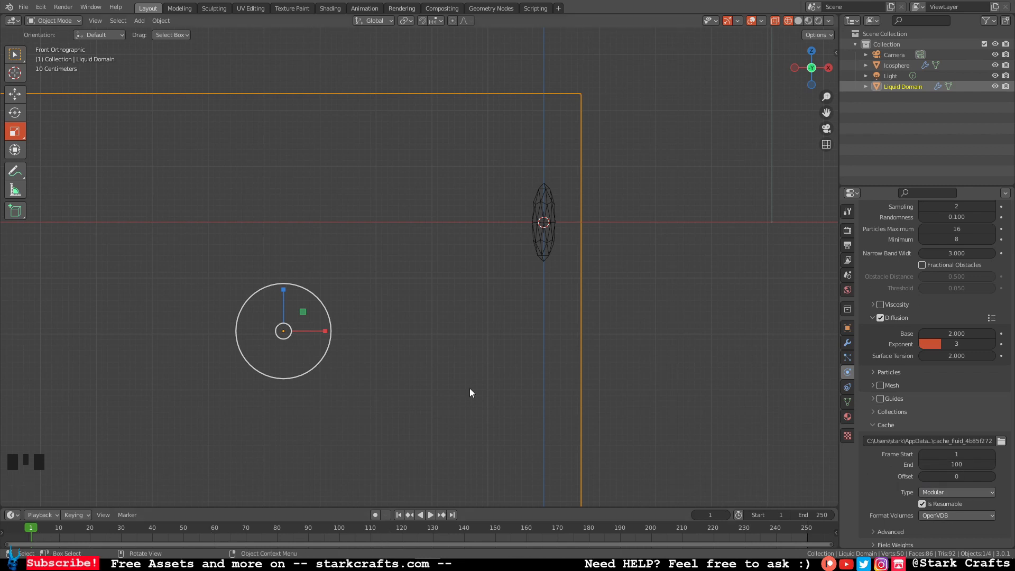
Step: Set the scene's timeline end frame to 100
scroll(477, 379, down, 2)
scroll(477, 379, up, 4)
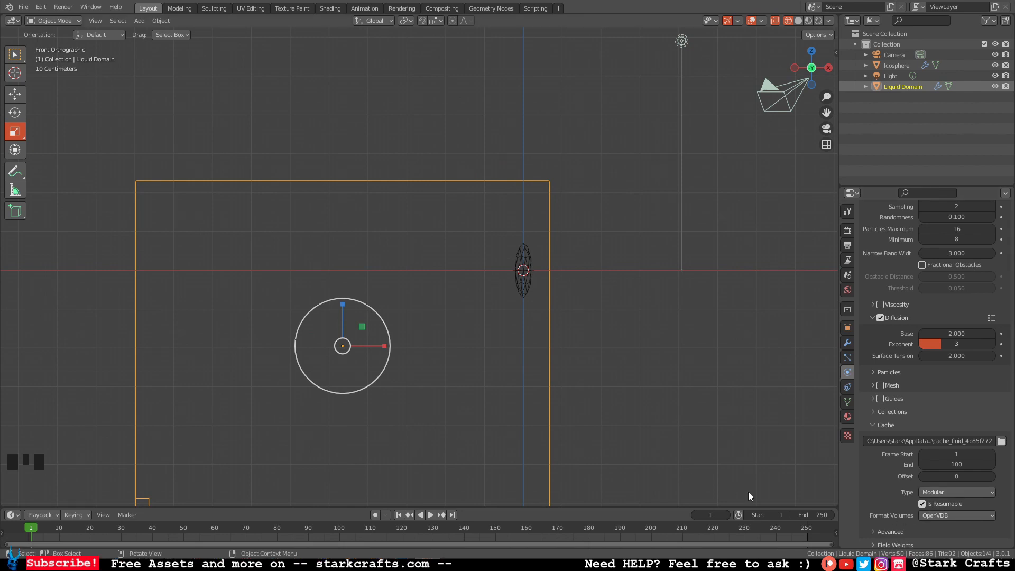
click(817, 514)
text(100)
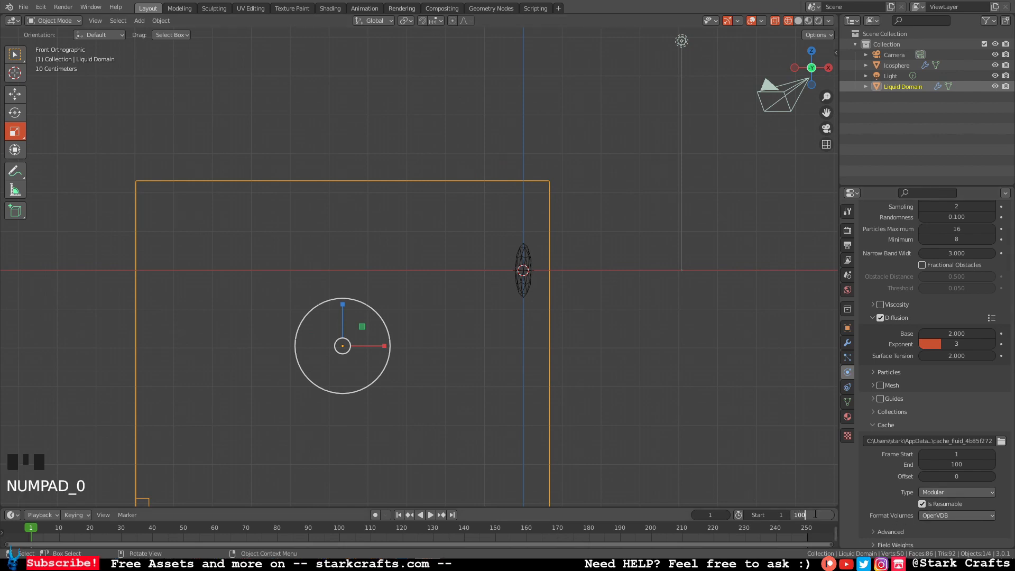
key(Return)
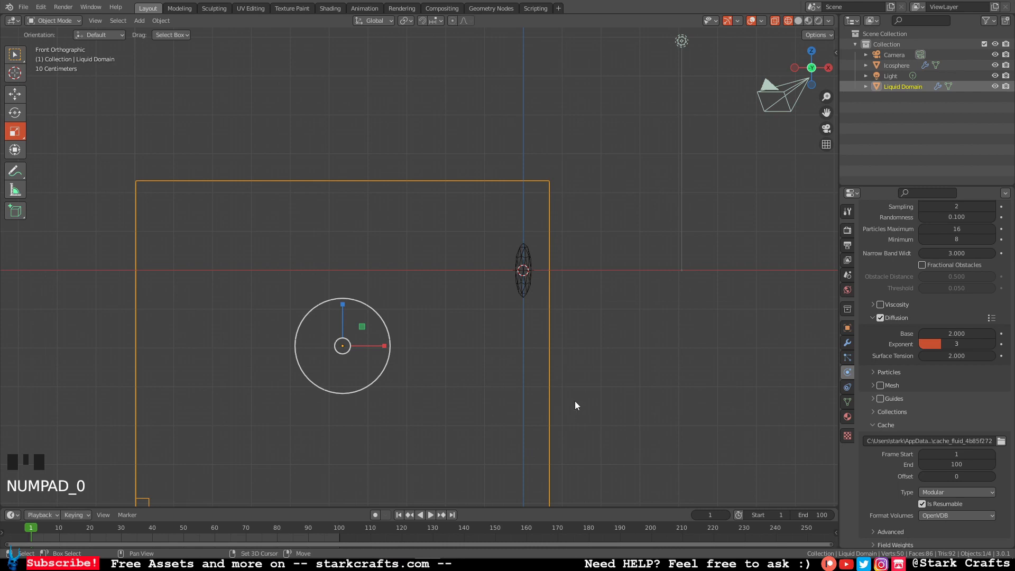
Step: Bake the simulation data of the liquid domain
shift+middle_drag(576, 406, 709, 316)
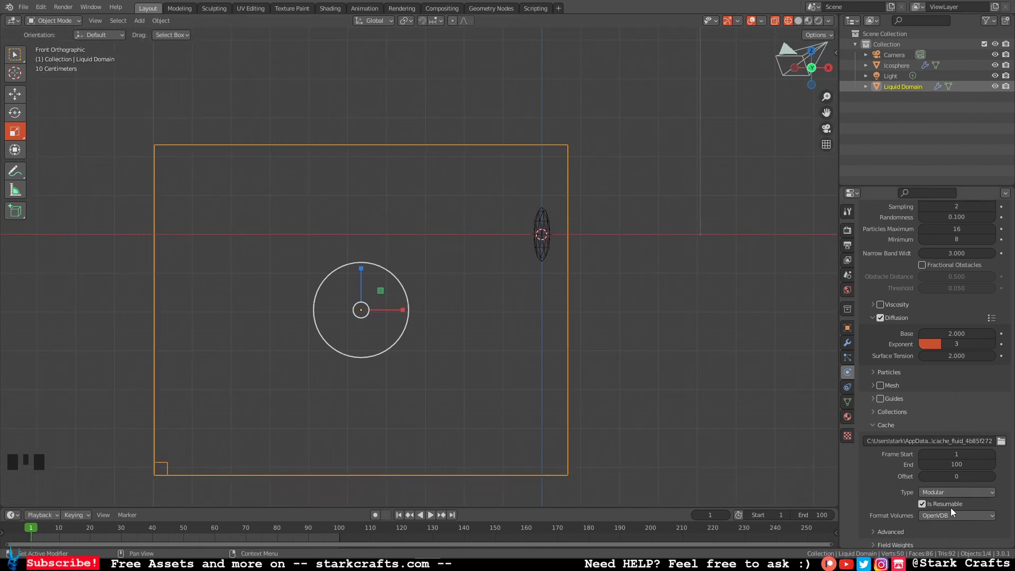
scroll(918, 399, up, 12)
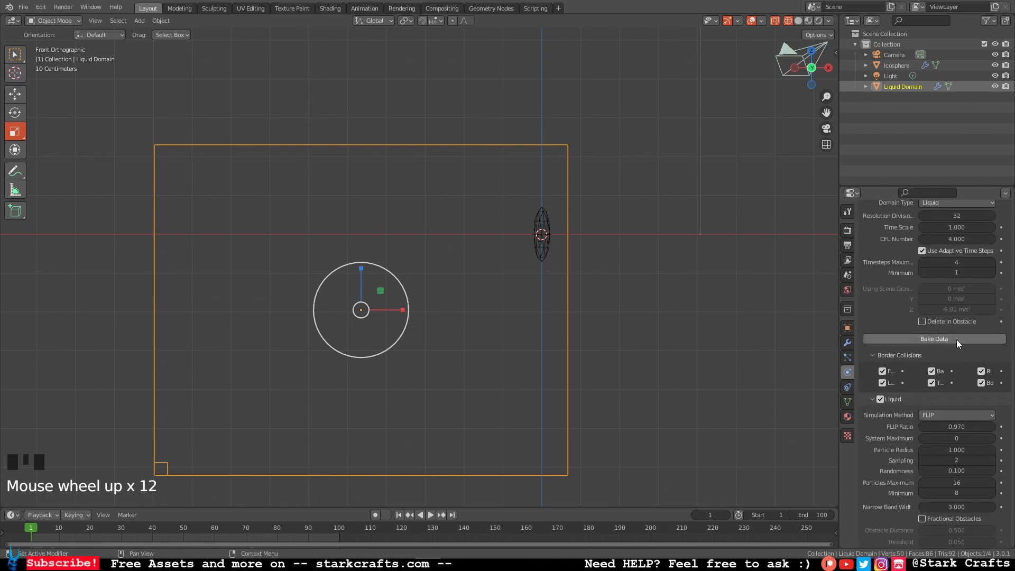
click(956, 340)
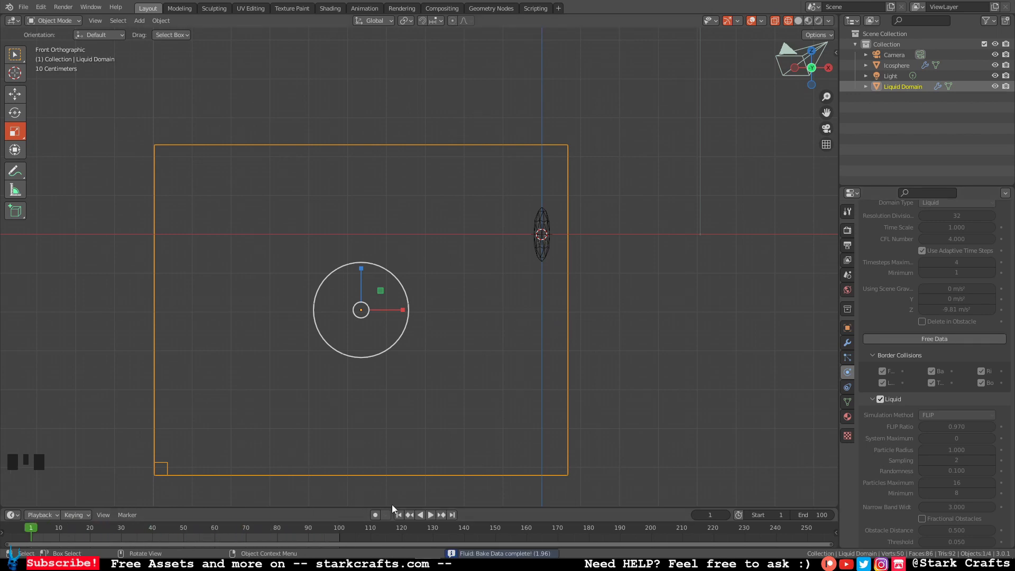
Step: Play back the baked liquid simulation in the front view and from an angled perspective
click(431, 515)
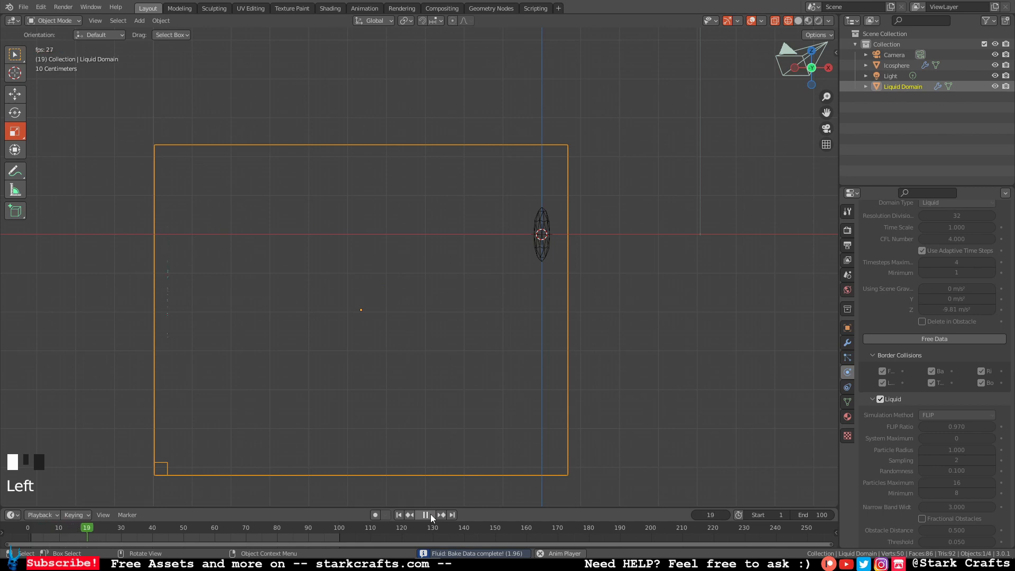
click(431, 515)
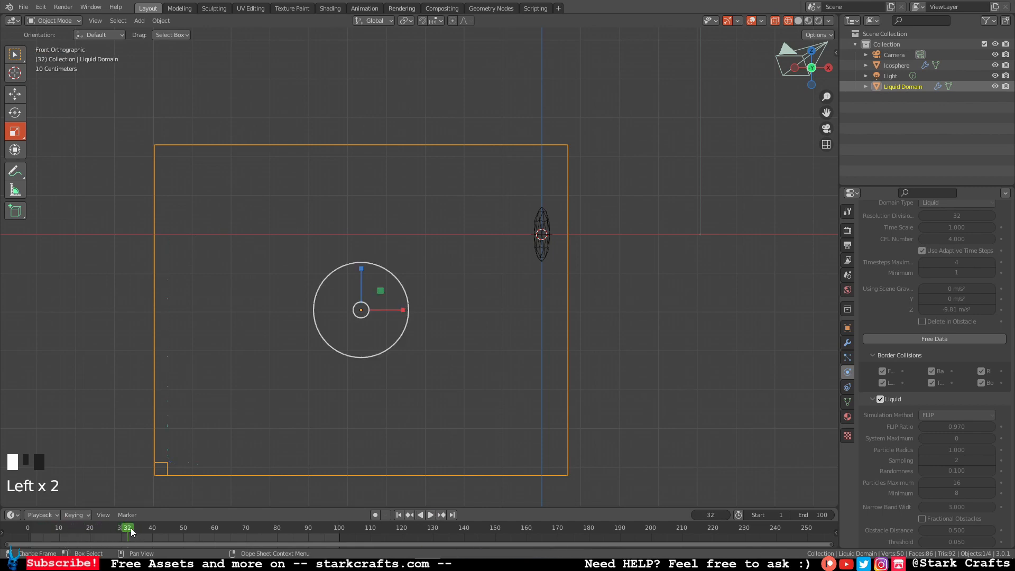
drag(131, 528, 31, 531)
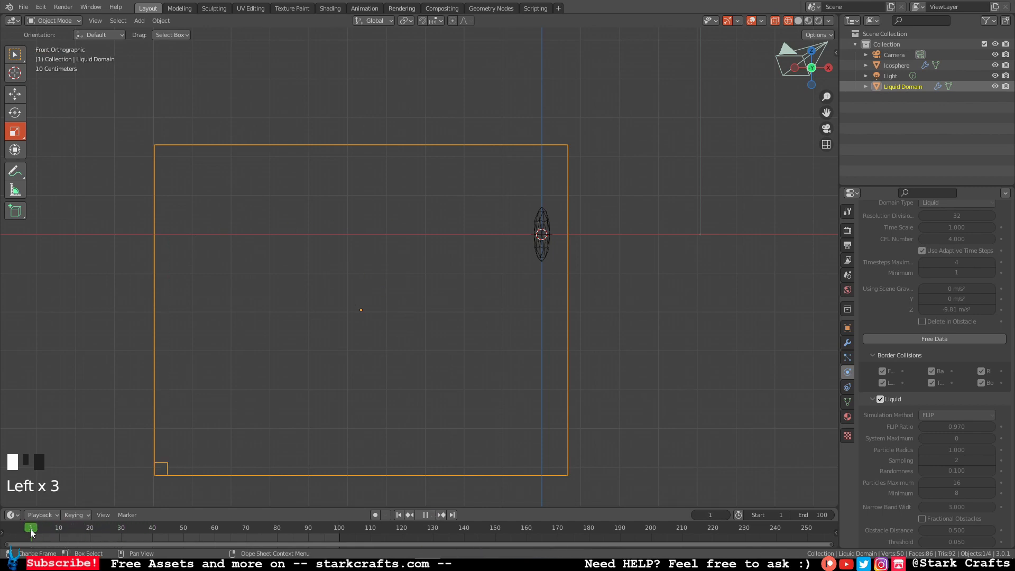
middle_drag(513, 375, 399, 411)
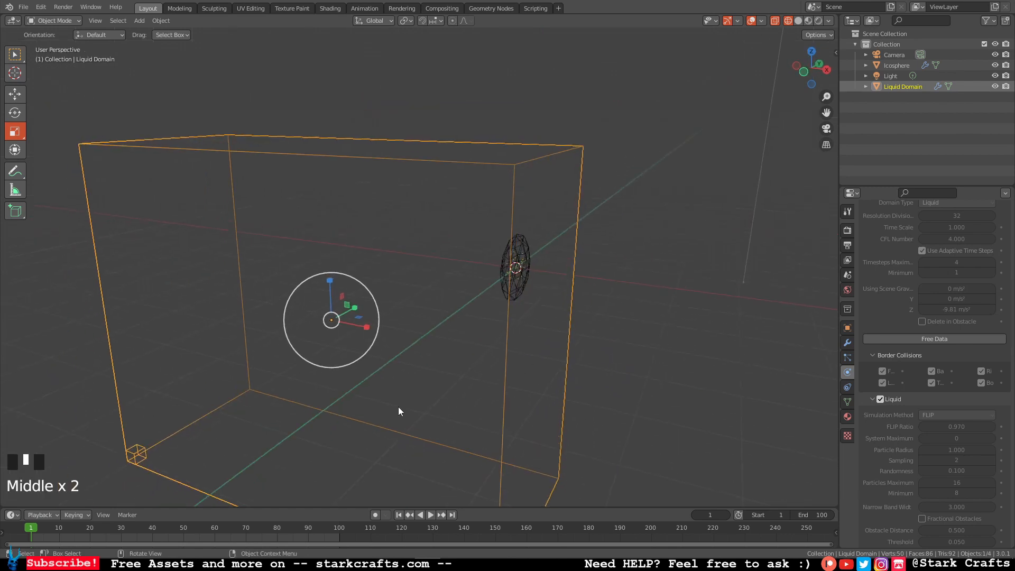
drag(35, 532, 42, 532)
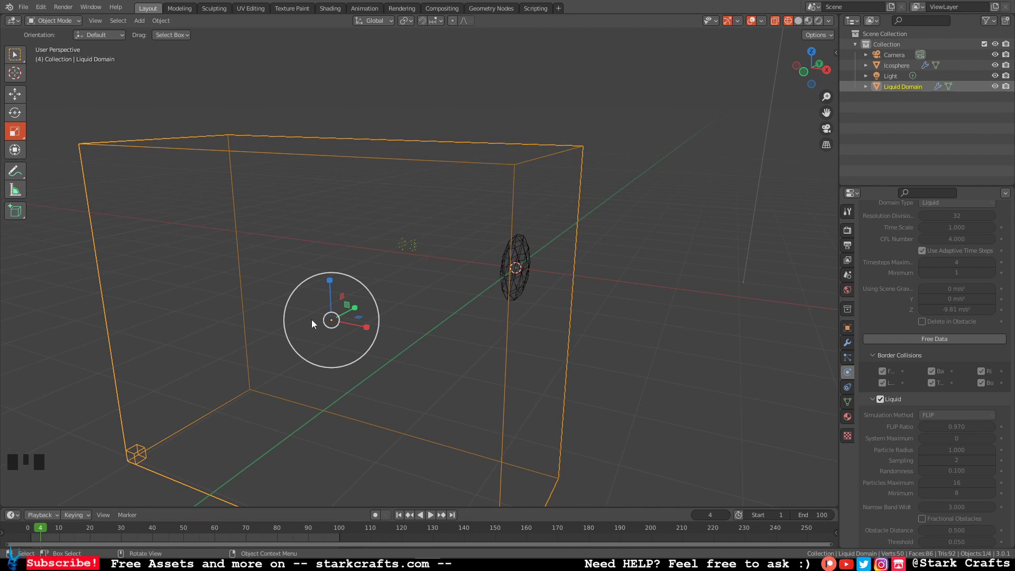
click(430, 515)
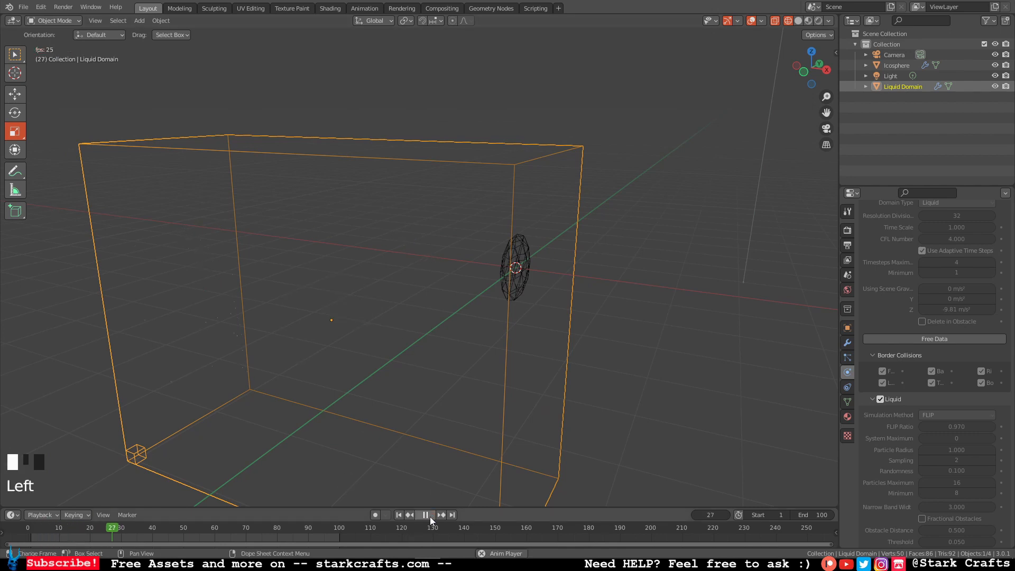
click(426, 516)
Step: Scrub through the early frames of the liquid simulation in front view, stopping at frame 15
click(801, 67)
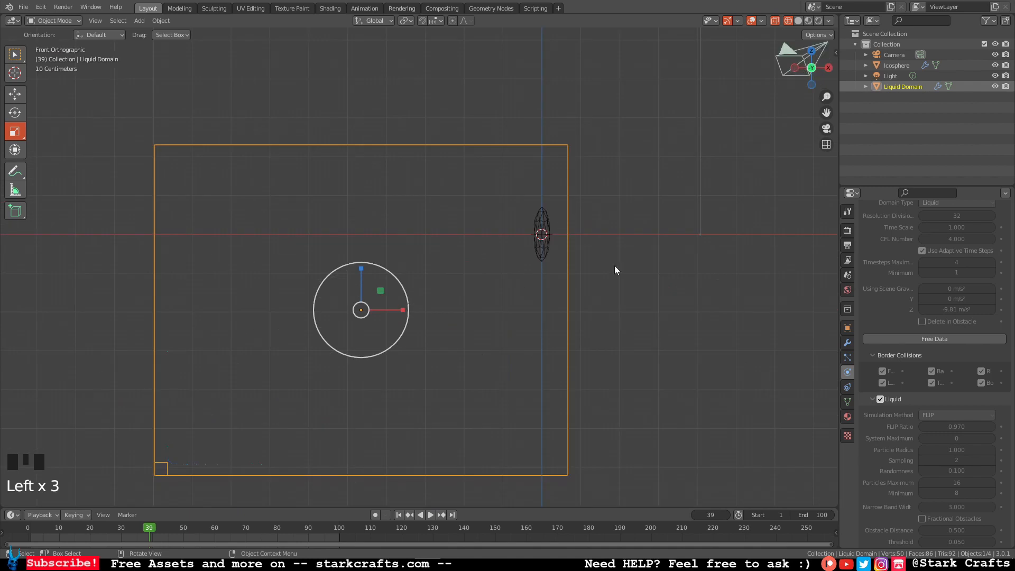
click(37, 527)
drag(38, 530, 56, 527)
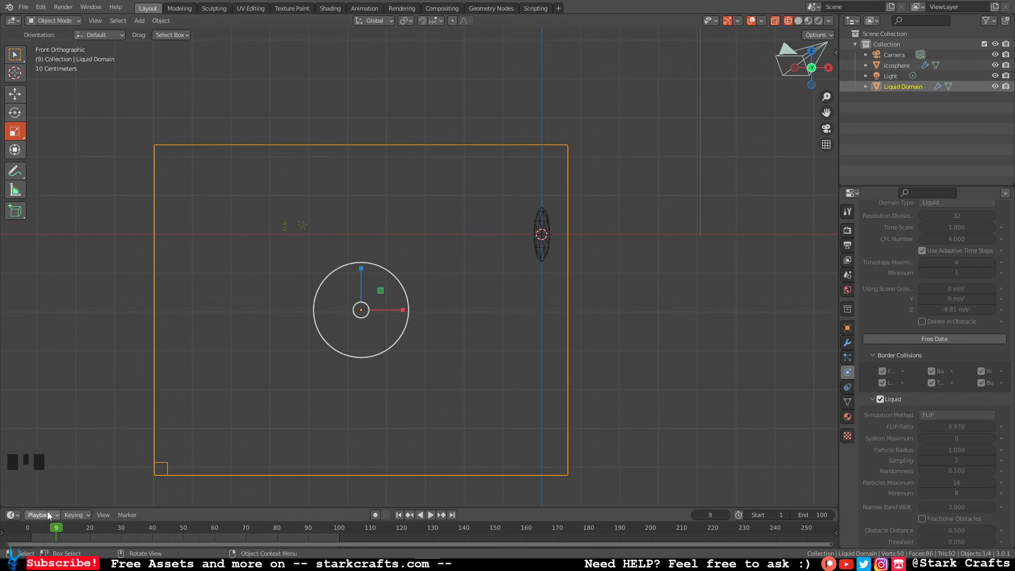
drag(44, 525, 77, 513)
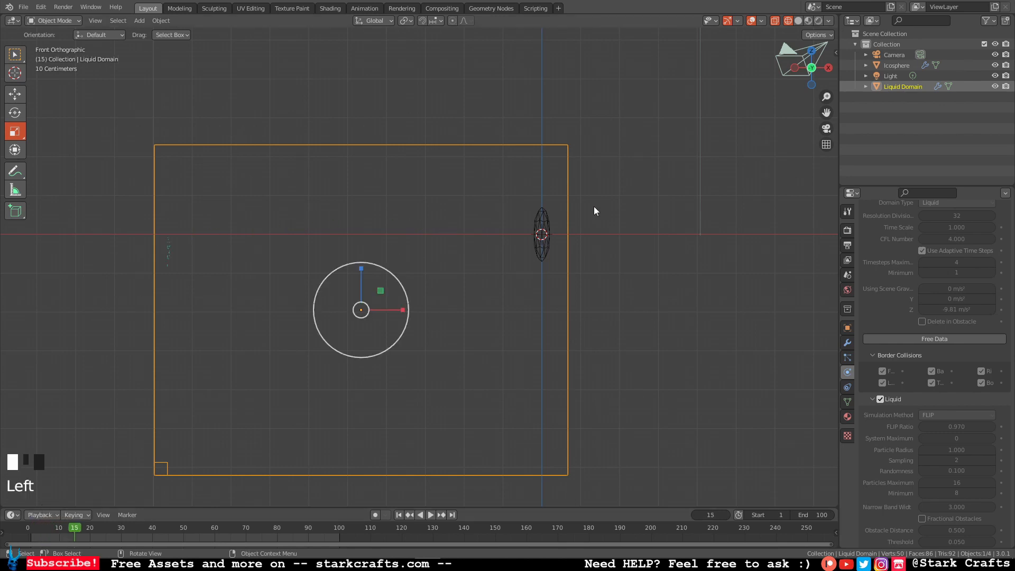
Step: Scale up the flattened ico sphere in the right side view and narrow it along the Y axis
click(544, 229)
middle_drag(703, 249, 613, 267)
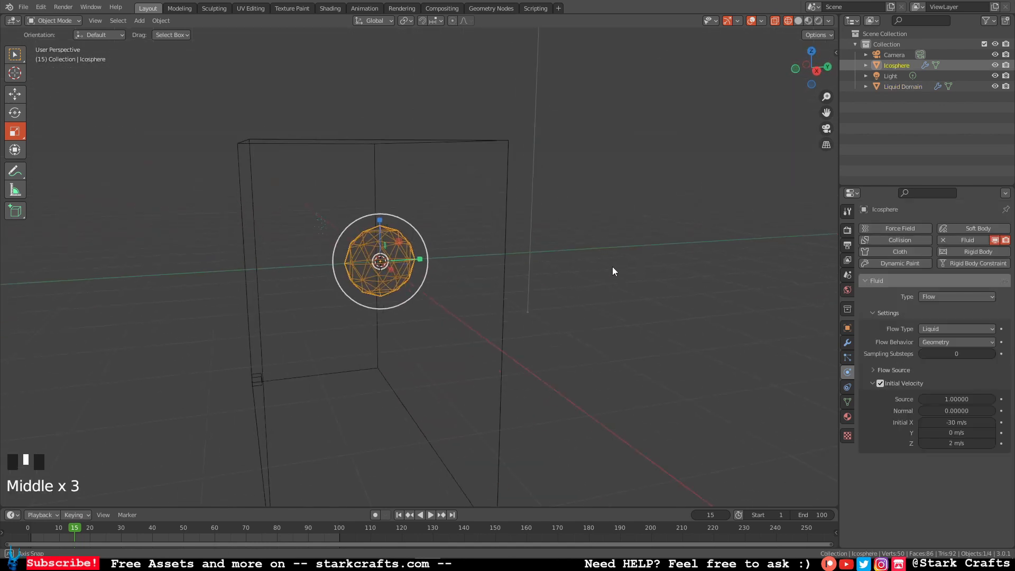
click(817, 70)
key(s)
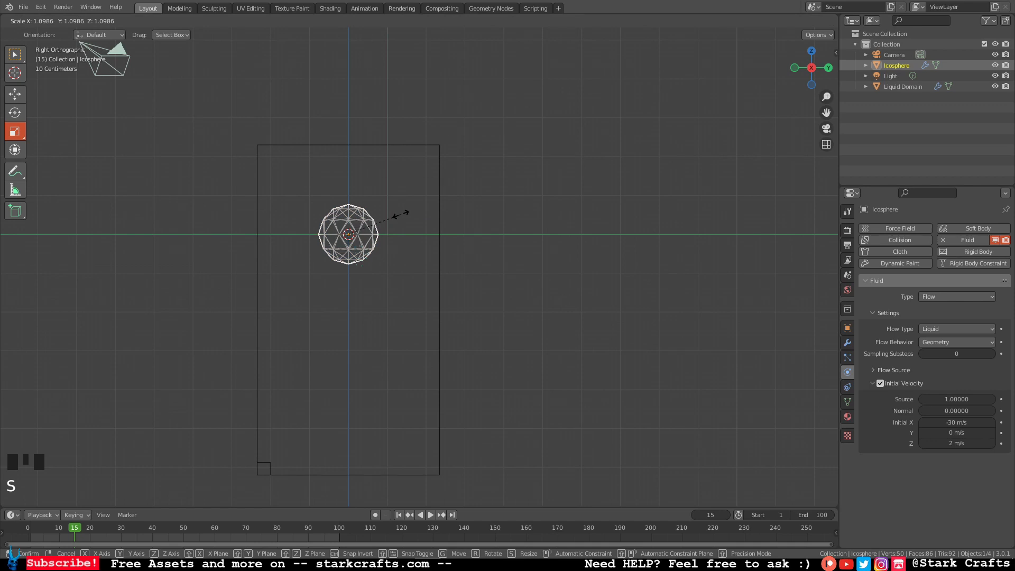
click(412, 221)
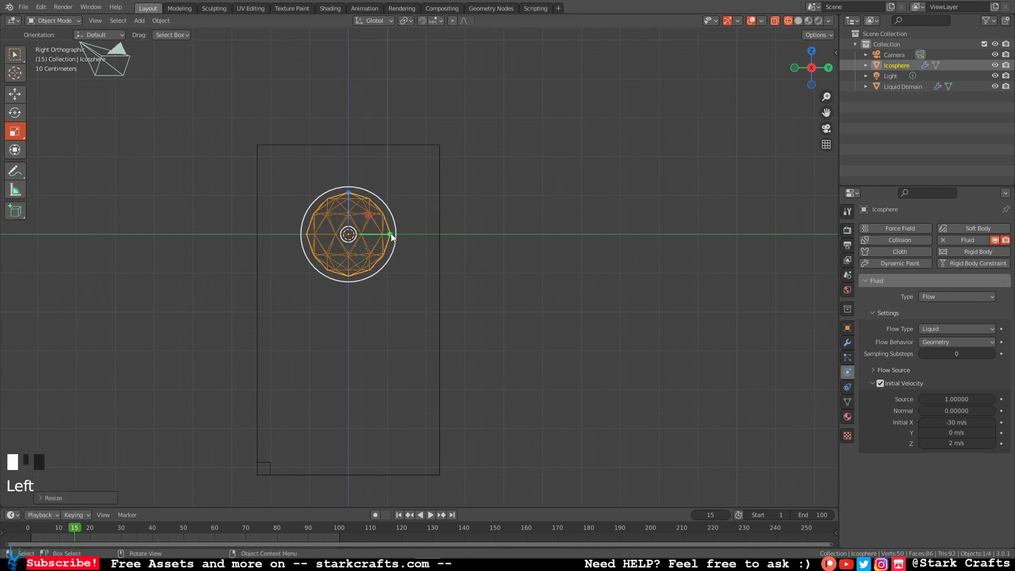
drag(392, 234, 376, 233)
middle_drag(417, 256, 546, 300)
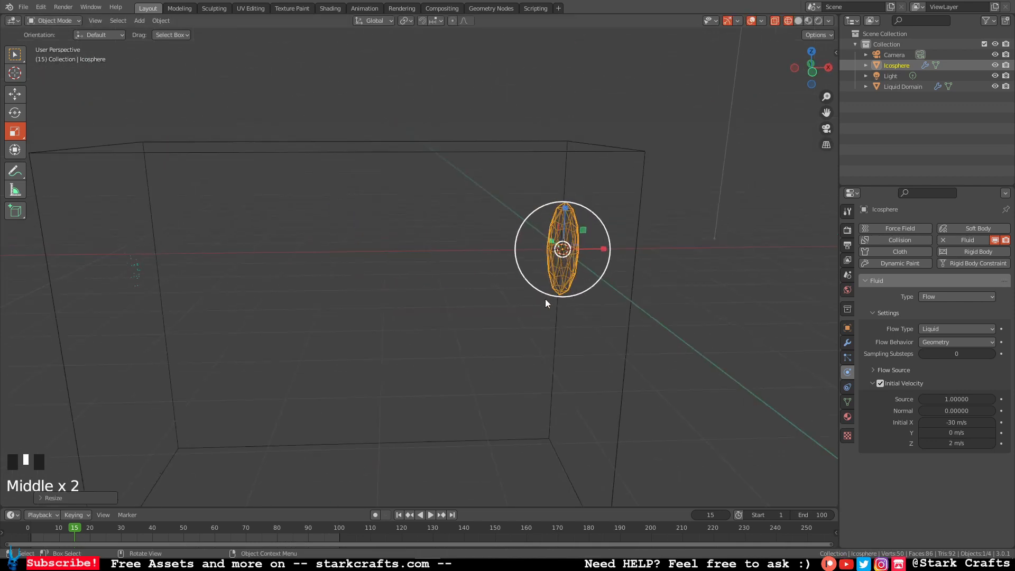
Step: Free the liquid domain's baked data and bake it again with the resized sphere
click(633, 299)
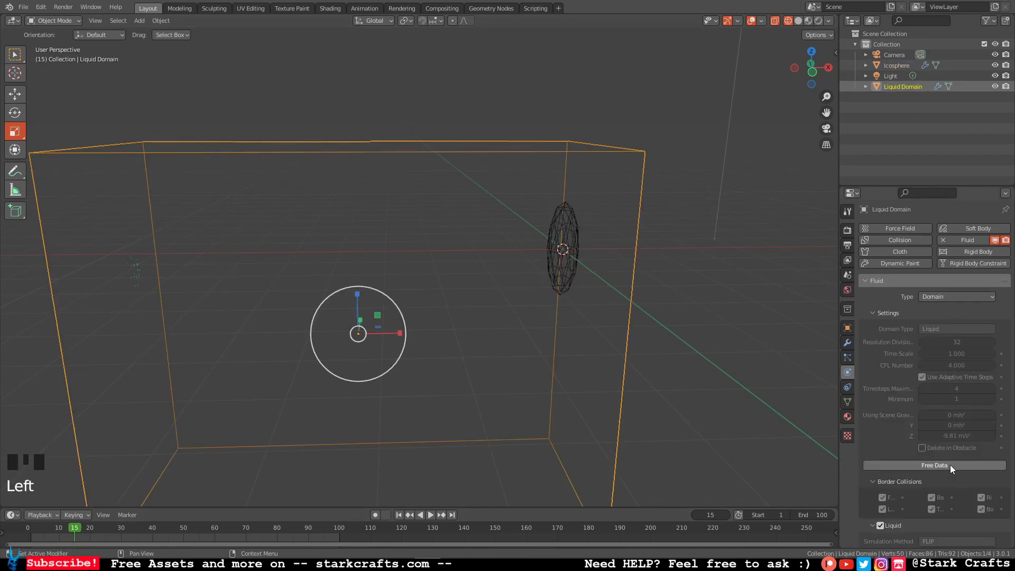
click(950, 465)
scroll(696, 318, down, 3)
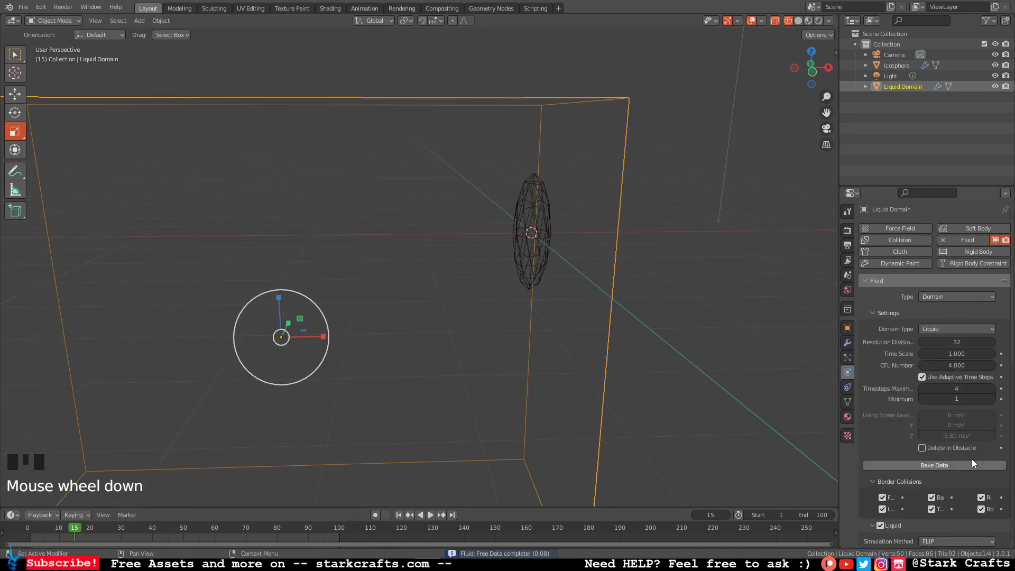
click(966, 465)
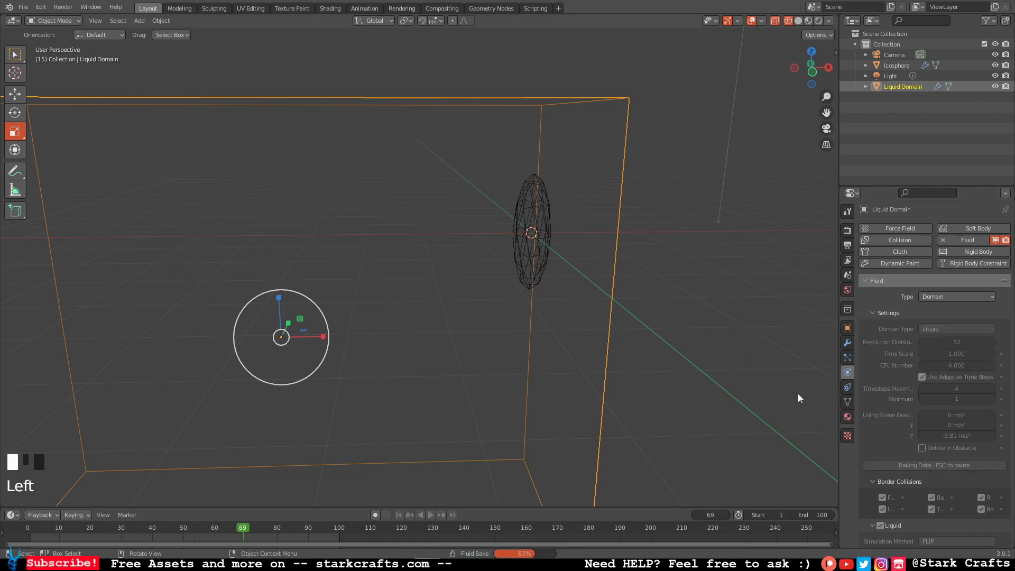
Step: Check the liquid's early frames in front view and return the timeline to frame 1
click(811, 76)
drag(76, 532, 51, 531)
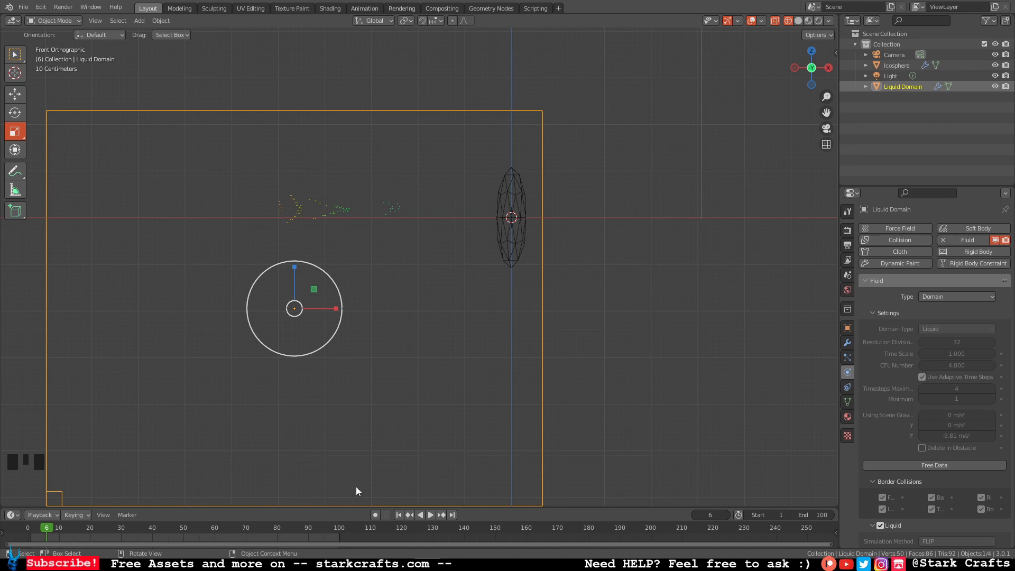
click(398, 515)
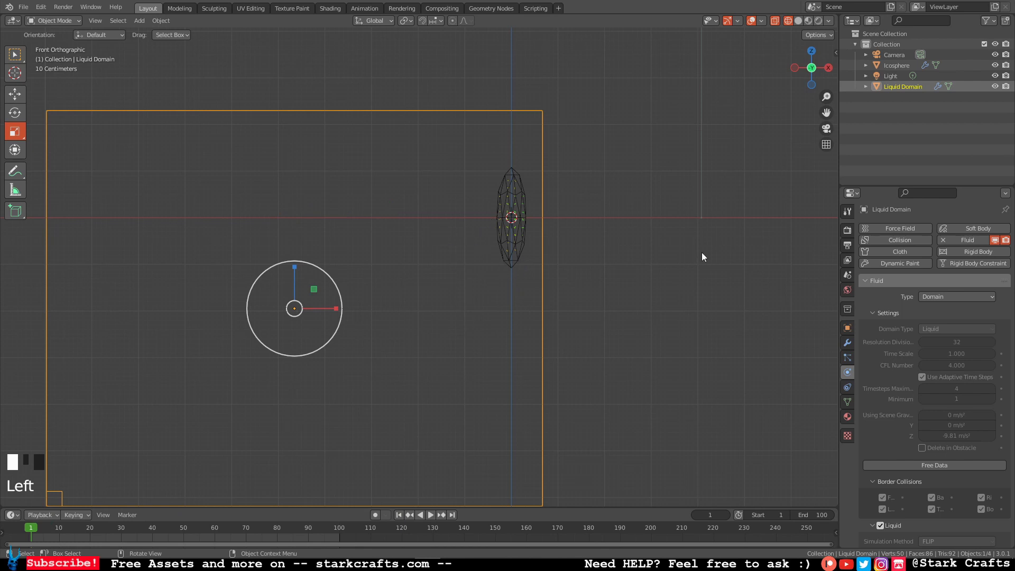
Step: Duplicate the ico sphere and place the copy beside the original, towards -X inside the domain
click(510, 242)
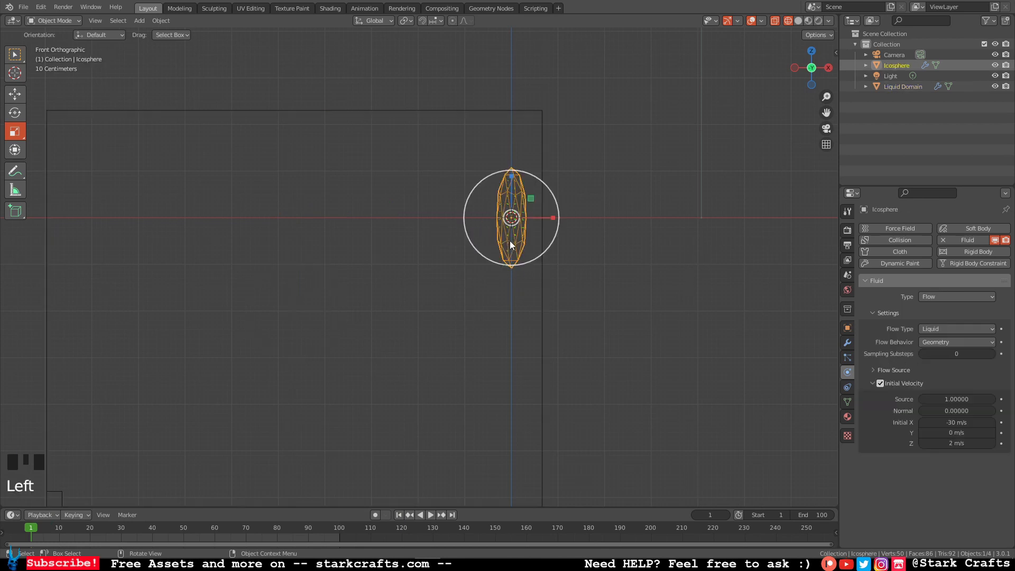
key(shift)
key(shift+d)
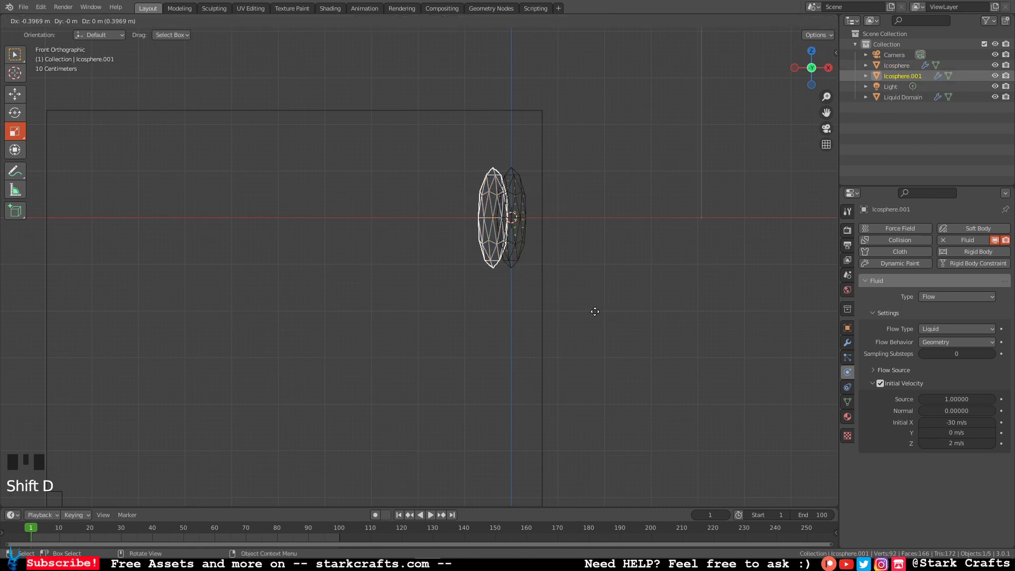
click(578, 313)
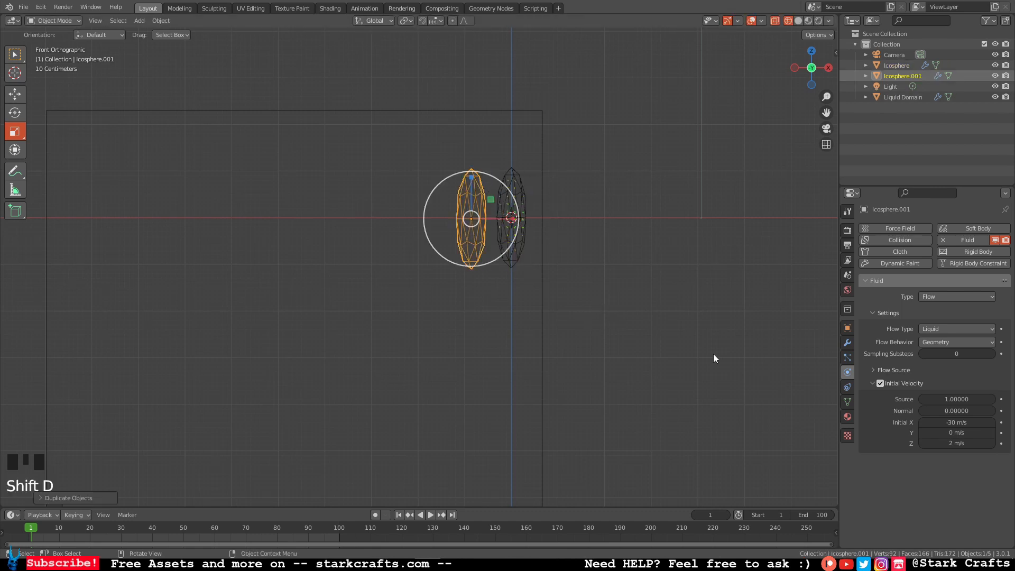
Step: Set the duplicate sphere's initial X and Z velocities to 0 m/s
click(948, 425)
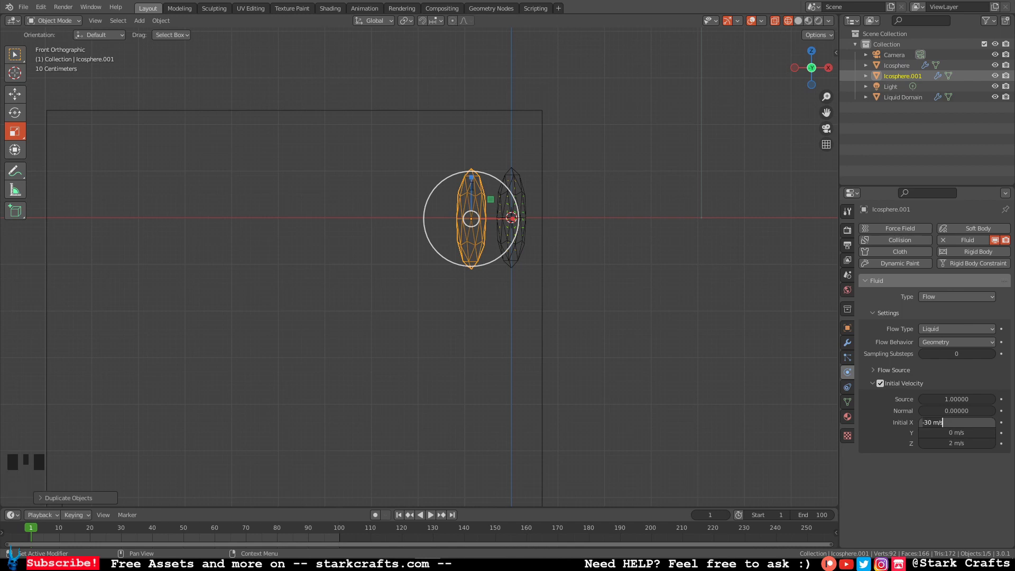
text(0)
key(Return)
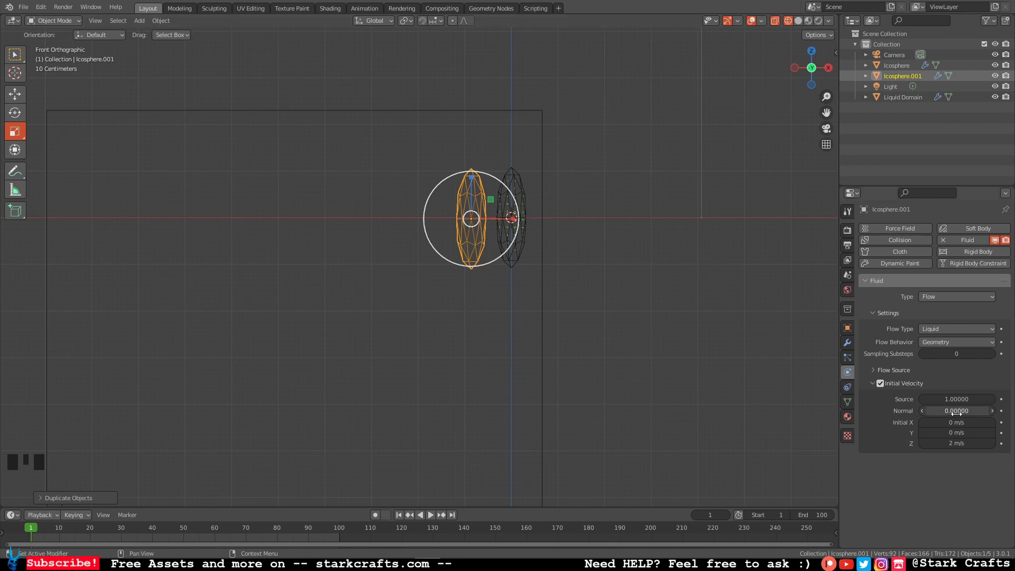
click(958, 443)
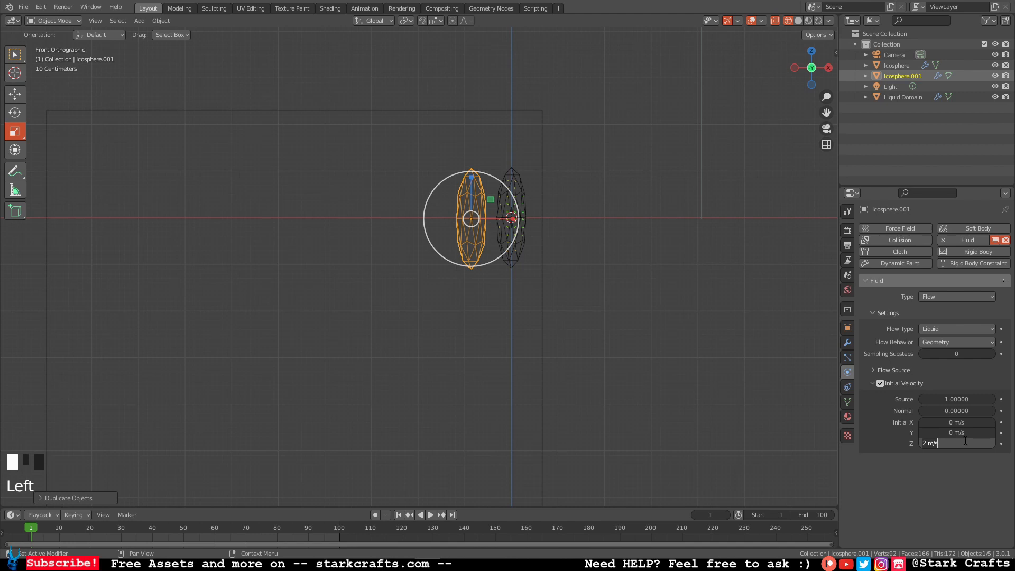
key(Escape)
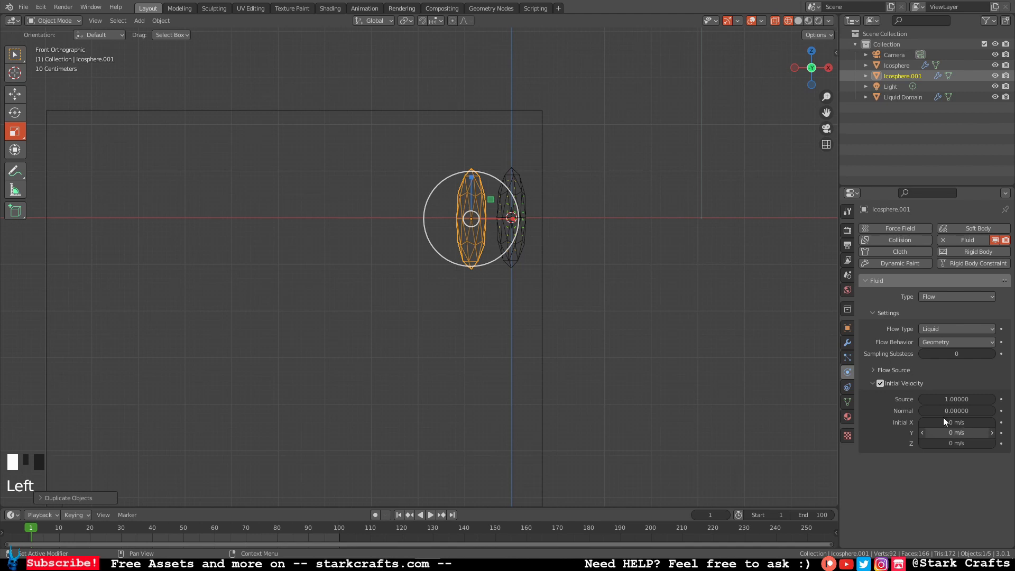
Step: Narrow the duplicate sphere slightly along Y and rotate it about 60° in the left side view
click(795, 67)
mouse_move(457, 218)
mouse_down()
mouse_move(475, 220)
mouse_move(466, 221)
mouse_up()
key(r)
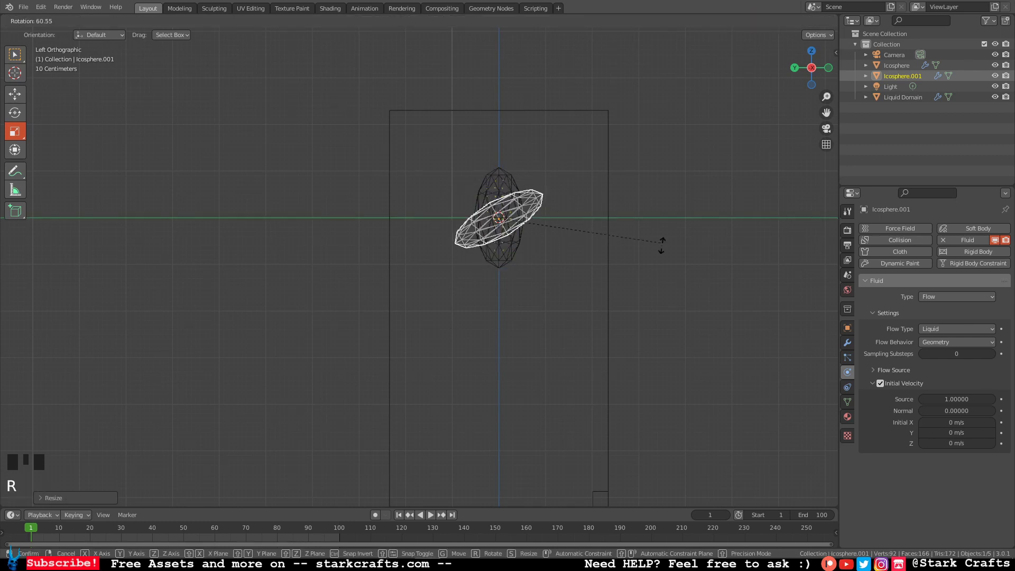
click(661, 245)
Step: Move the duplicate sphere down so its centre sits slightly below the original sphere's centre
key(g)
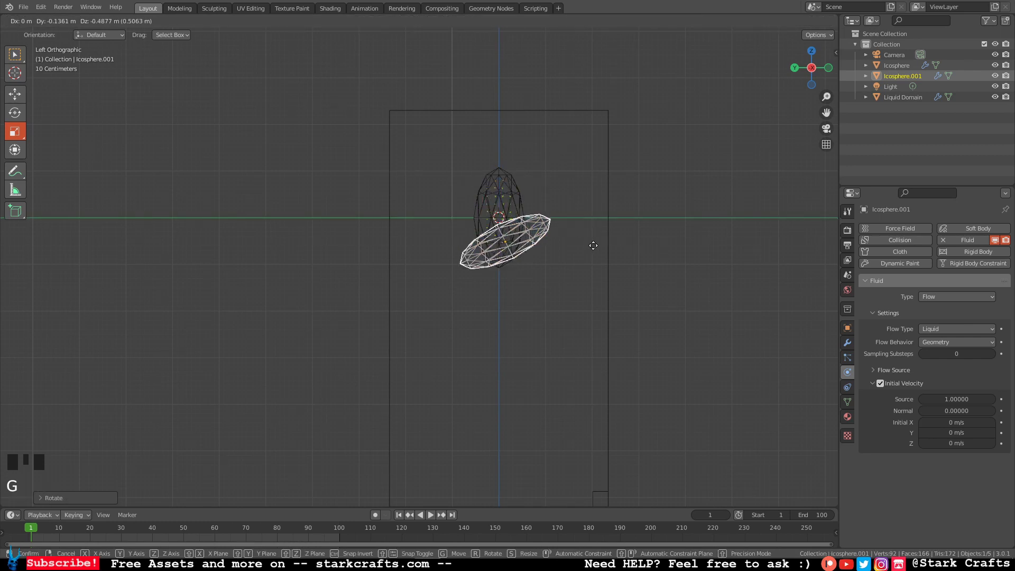
click(590, 240)
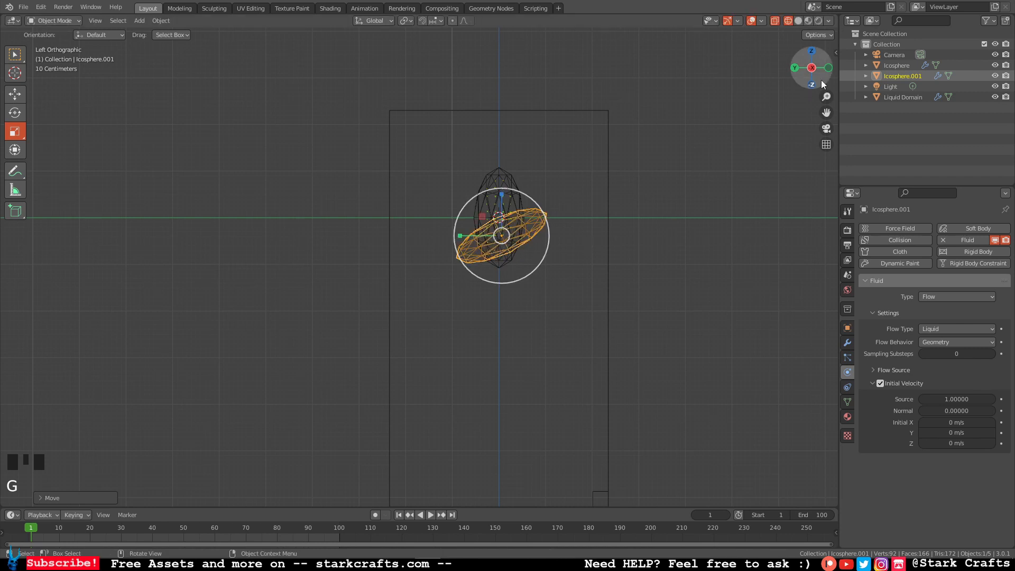
click(750, 170)
middle_drag(721, 195, 447, 251)
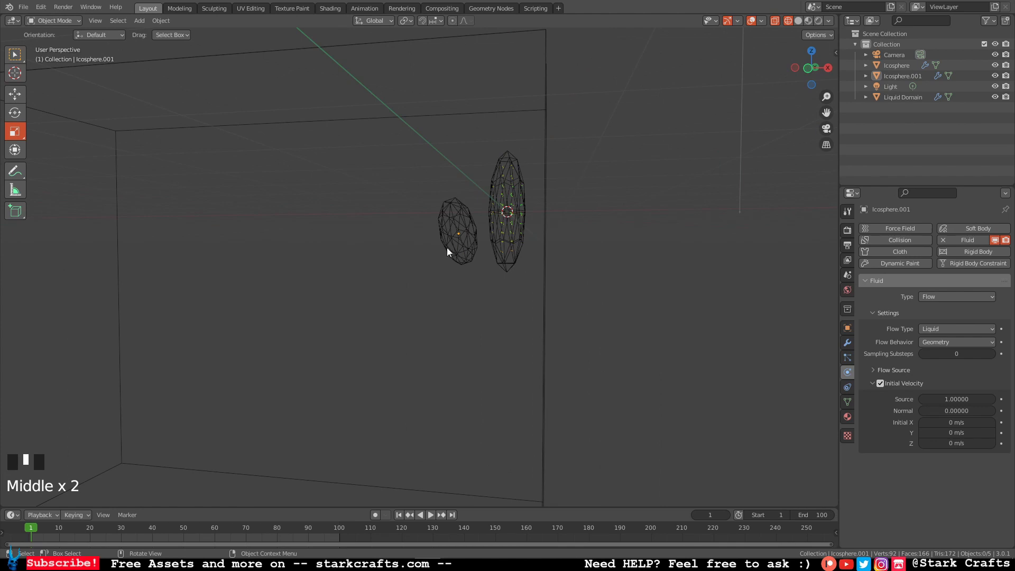
Step: Free the liquid domain's baked simulation data
click(809, 68)
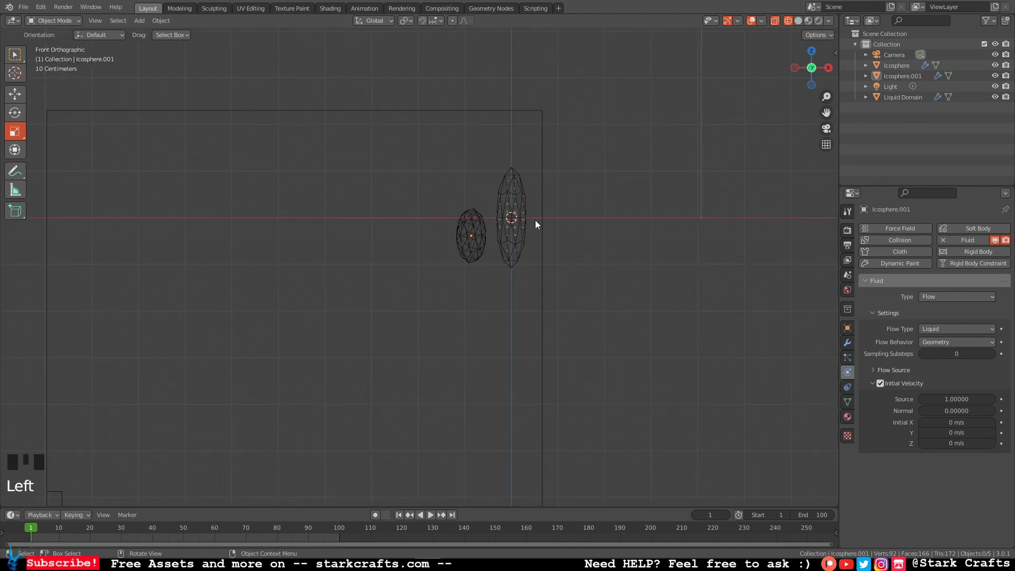
click(543, 302)
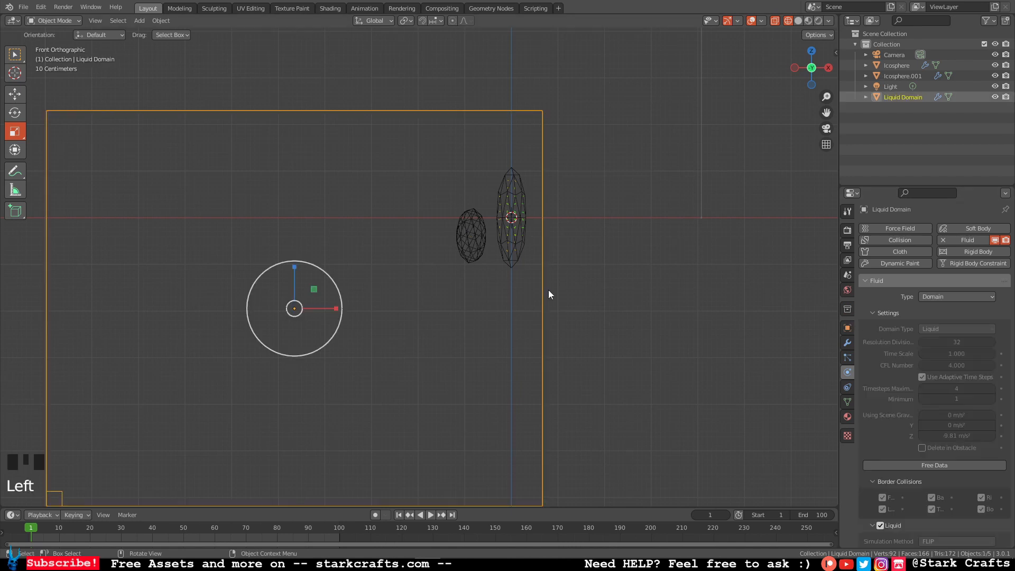
click(956, 465)
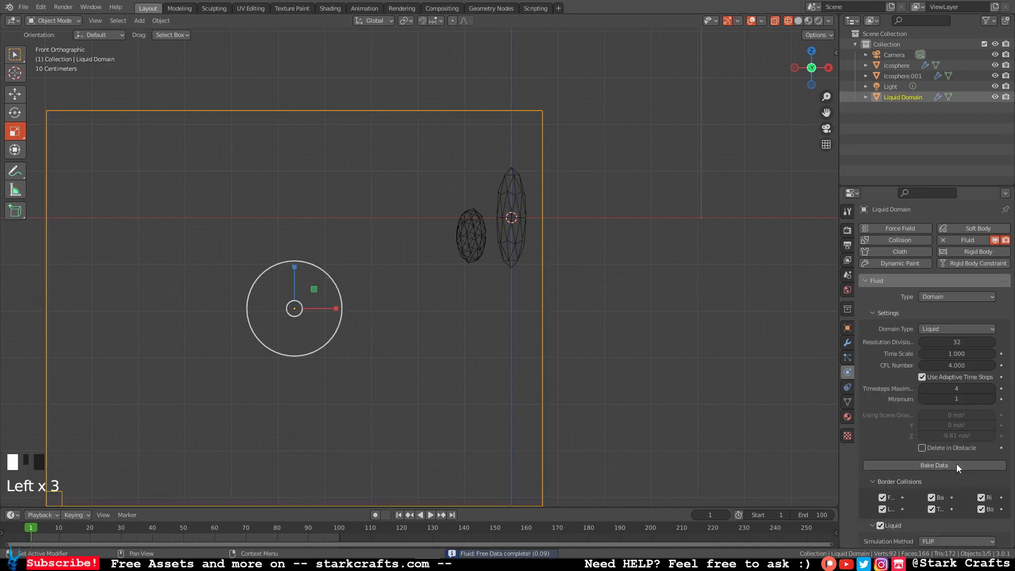
Step: Bake the liquid domain's simulation data, check the liquid up to frame 25, and return to the first frame
click(957, 464)
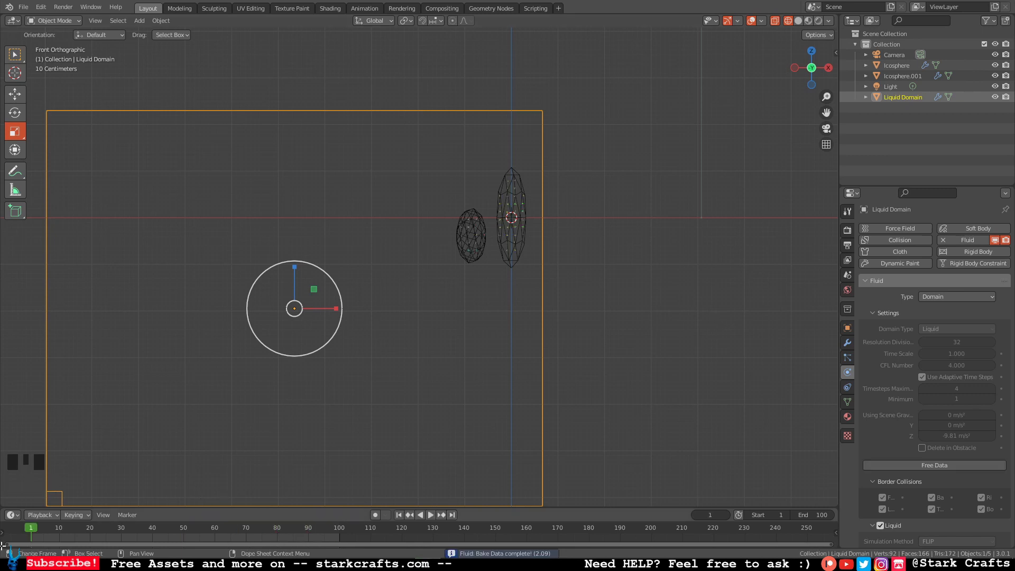
mouse_move(33, 531)
mouse_down()
mouse_move(118, 529)
mouse_move(33, 533)
mouse_up()
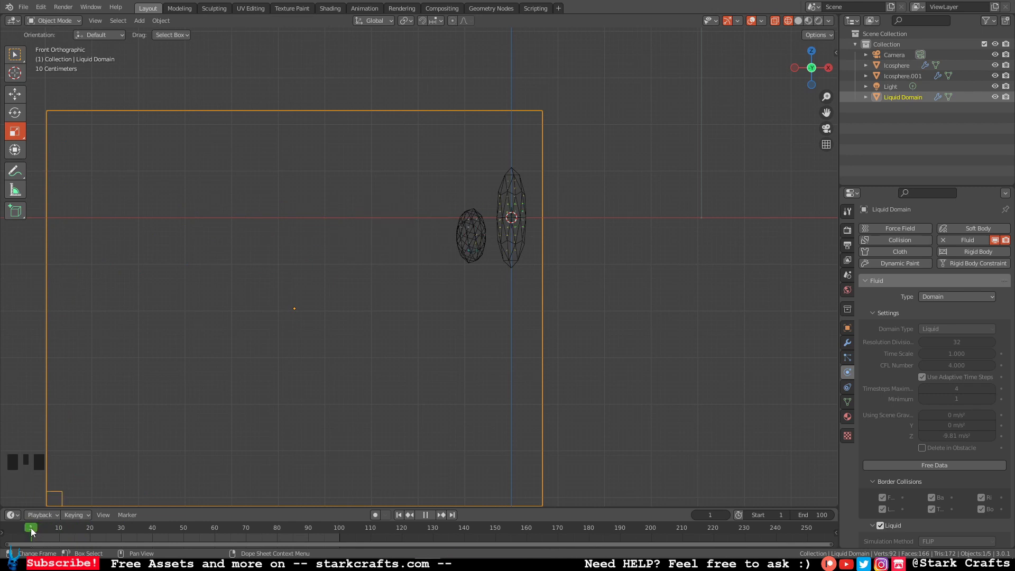
drag(33, 528, 36, 528)
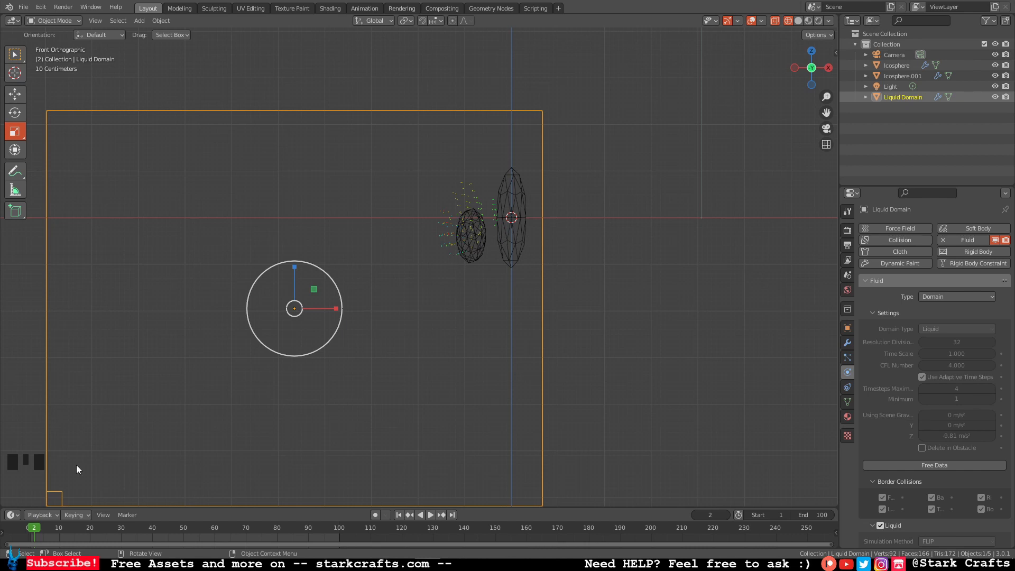
drag(37, 527, 106, 527)
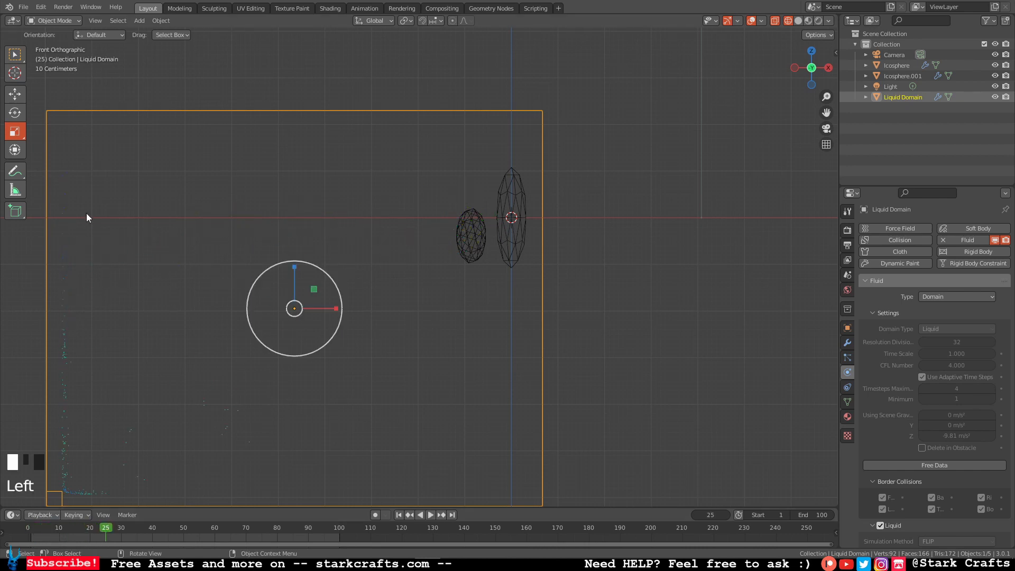
middle_drag(646, 313, 609, 309)
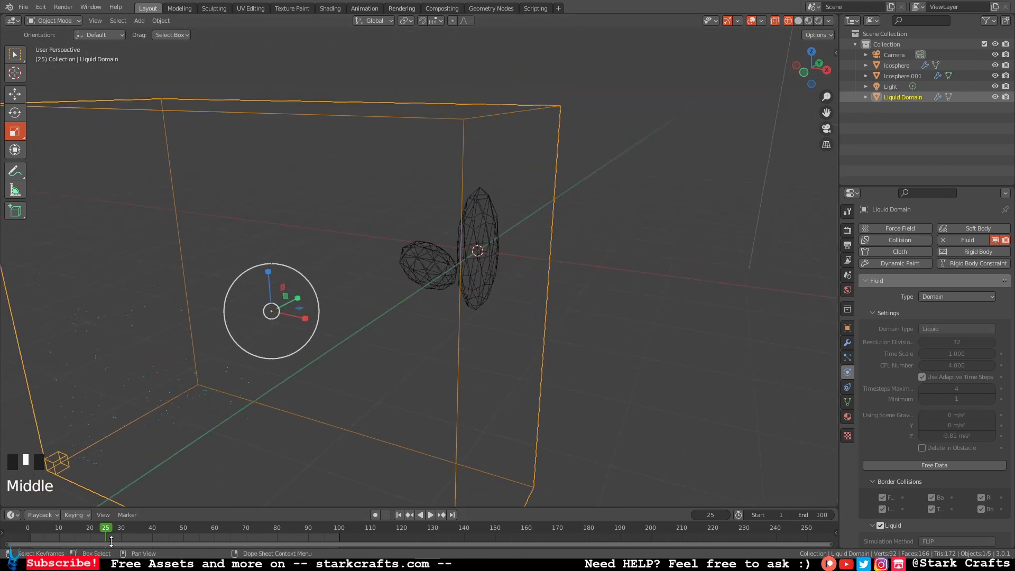
mouse_move(105, 528)
mouse_down()
mouse_move(31, 528)
mouse_move(109, 522)
mouse_up()
click(399, 517)
Step: Duplicate the tilted stationary sphere towards -X and slightly up, and rotate the copy to the opposite tilt
click(804, 72)
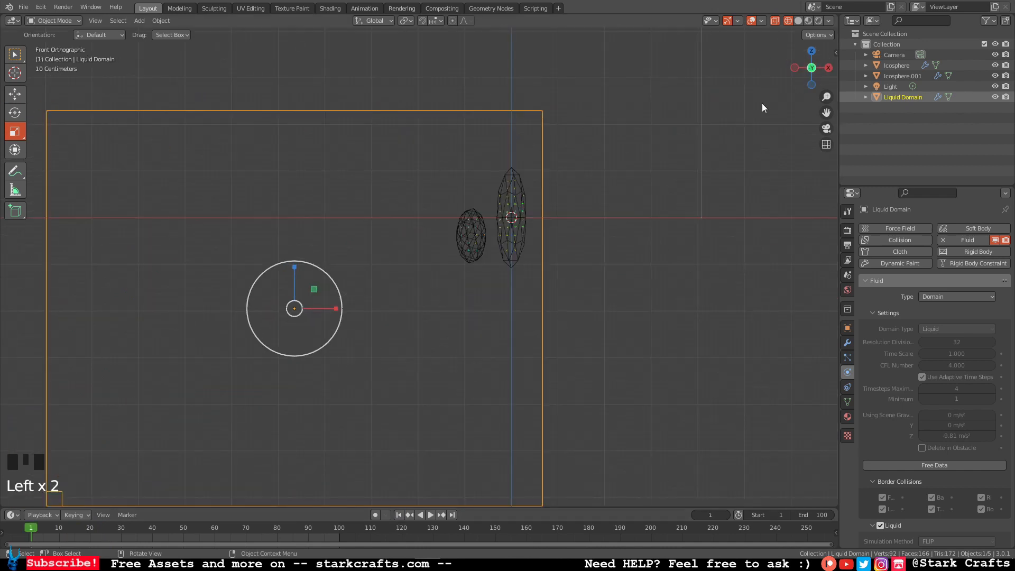
click(475, 230)
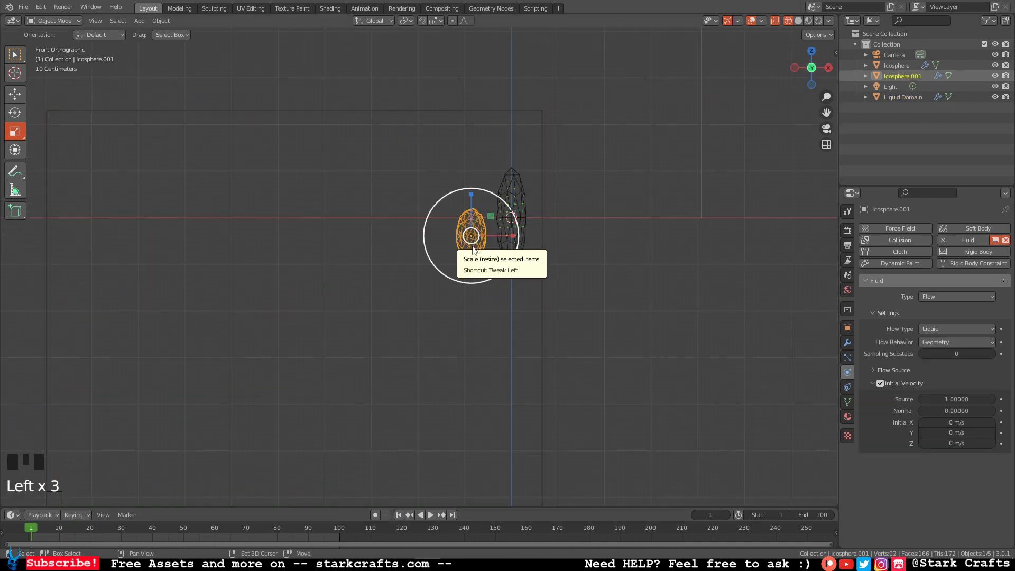
key(shift+d)
click(435, 219)
middle_drag(435, 219, 509, 301)
key(r)
click(445, 154)
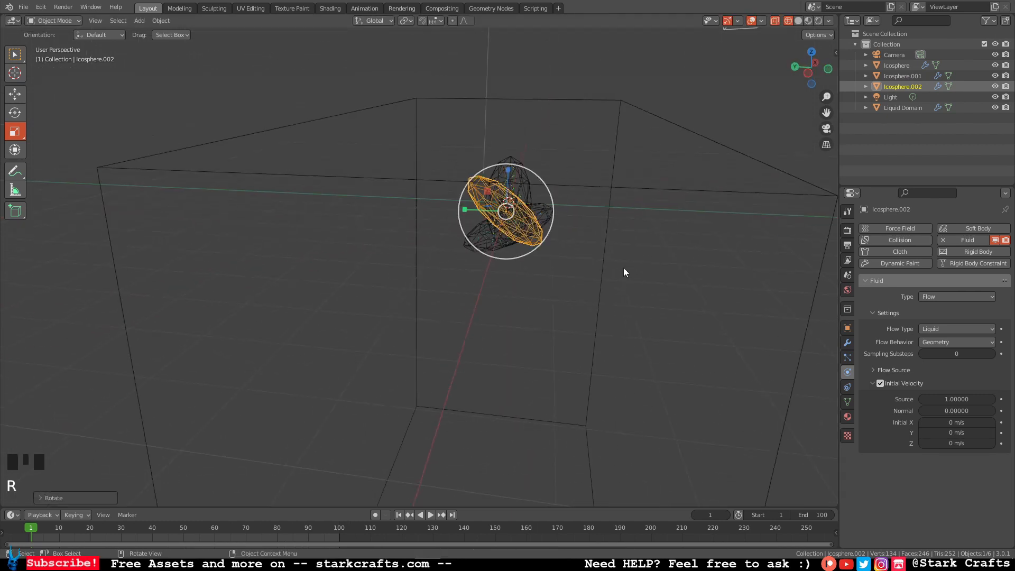
Step: Scale the new sphere copy down slightly and move it up about 0.4 m in the left side view
middle_drag(624, 270, 586, 195)
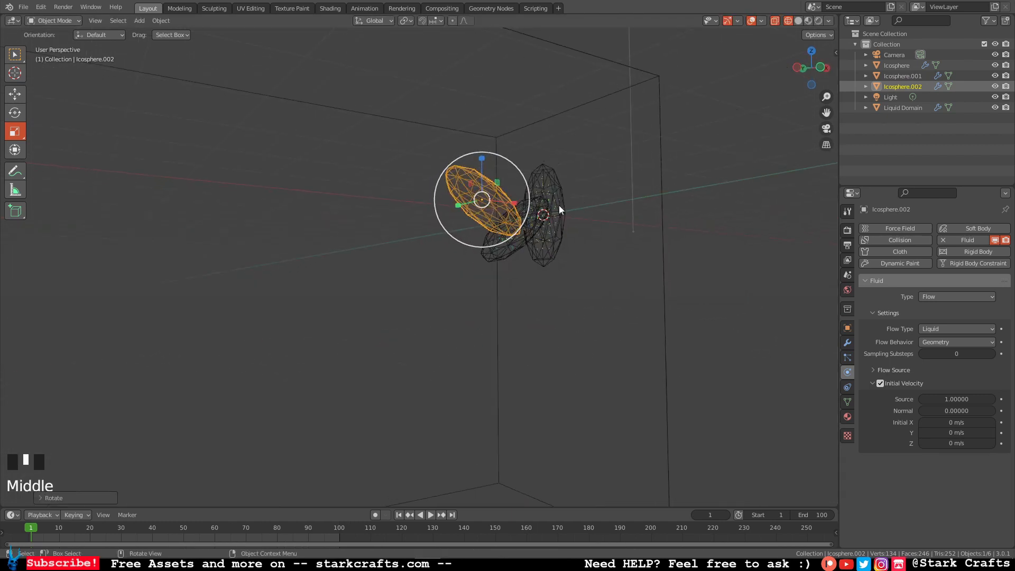
click(803, 67)
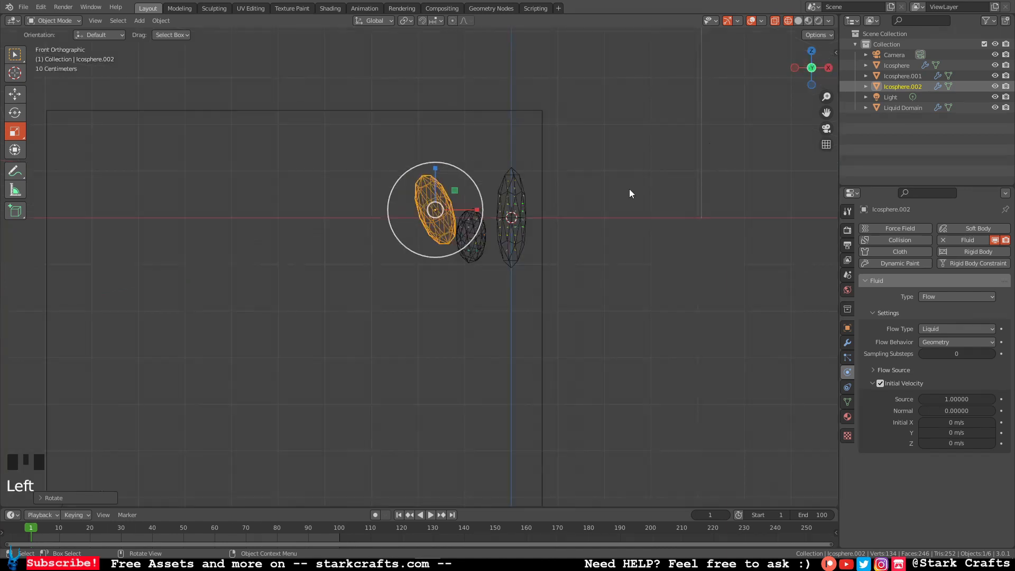
click(796, 68)
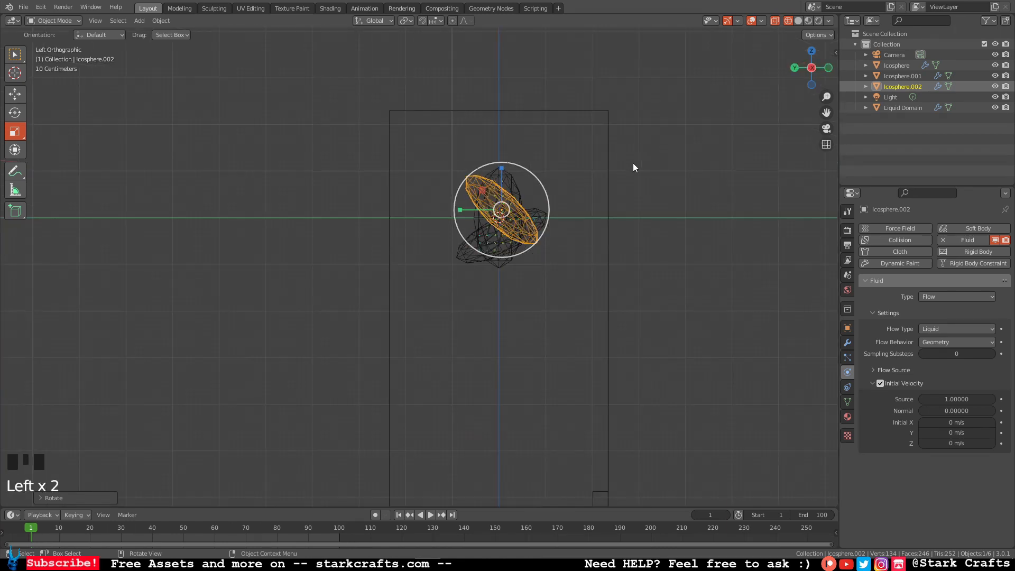
key(s)
click(595, 169)
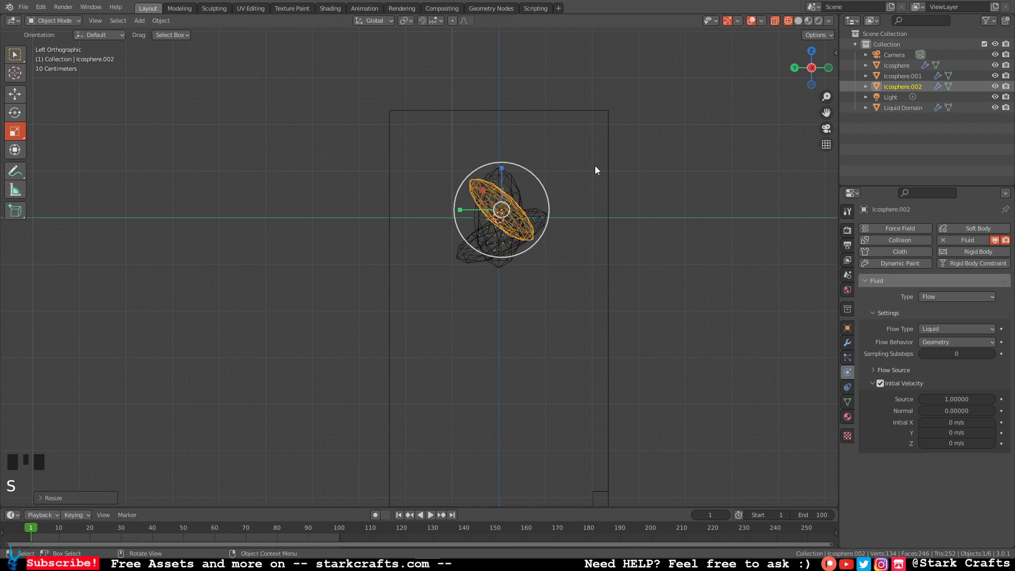
key(g)
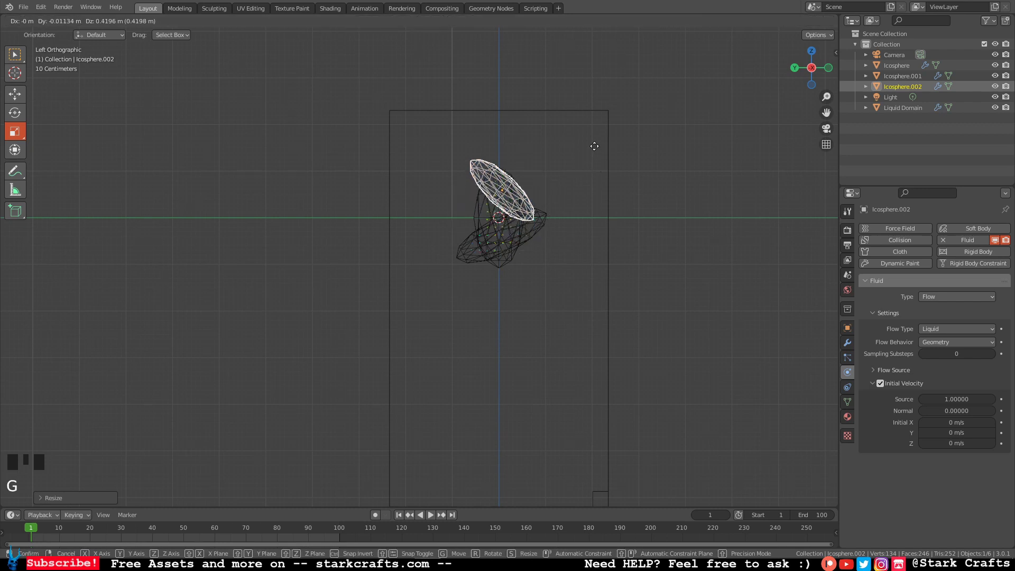
click(593, 147)
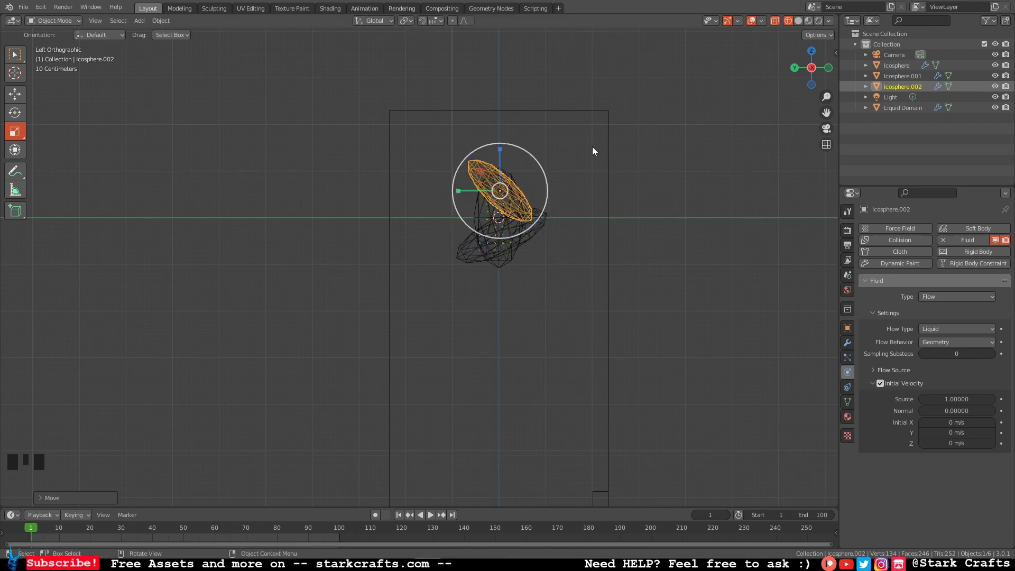
Step: Free and re-bake the liquid domain's data with the added third sphere, and preview the result up to frame 12
click(828, 68)
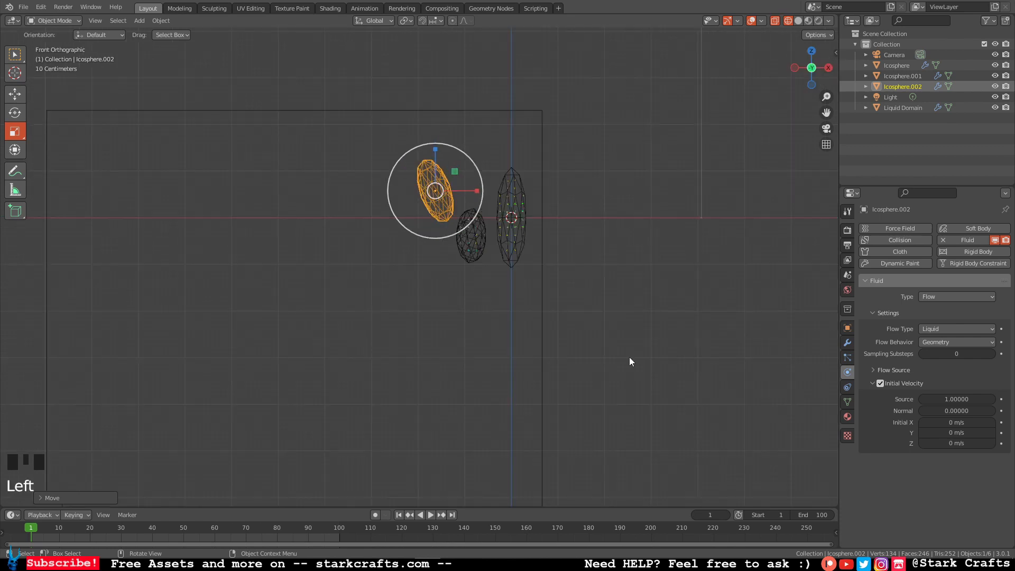
double_click(545, 306)
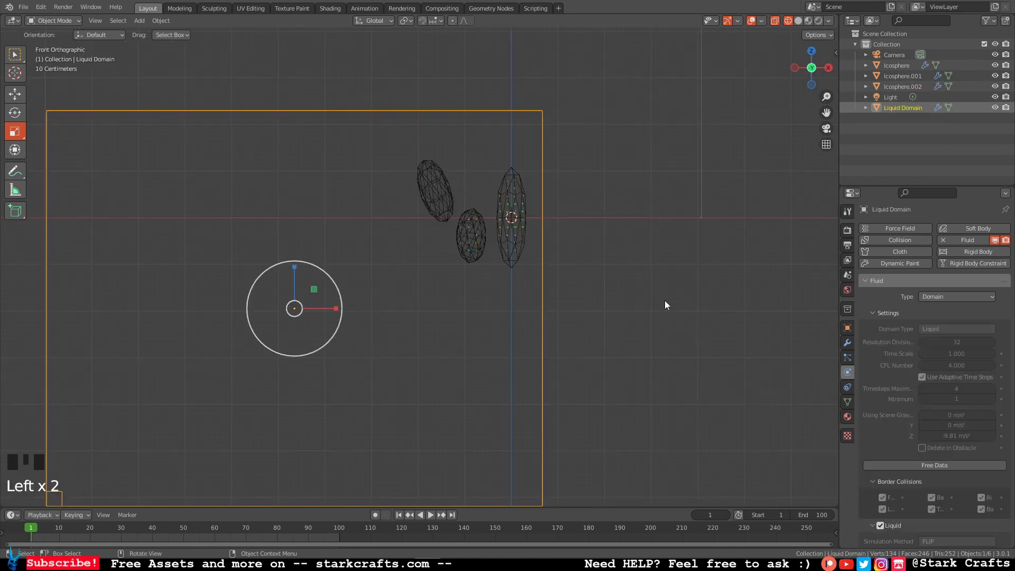
click(954, 463)
click(954, 465)
click(954, 464)
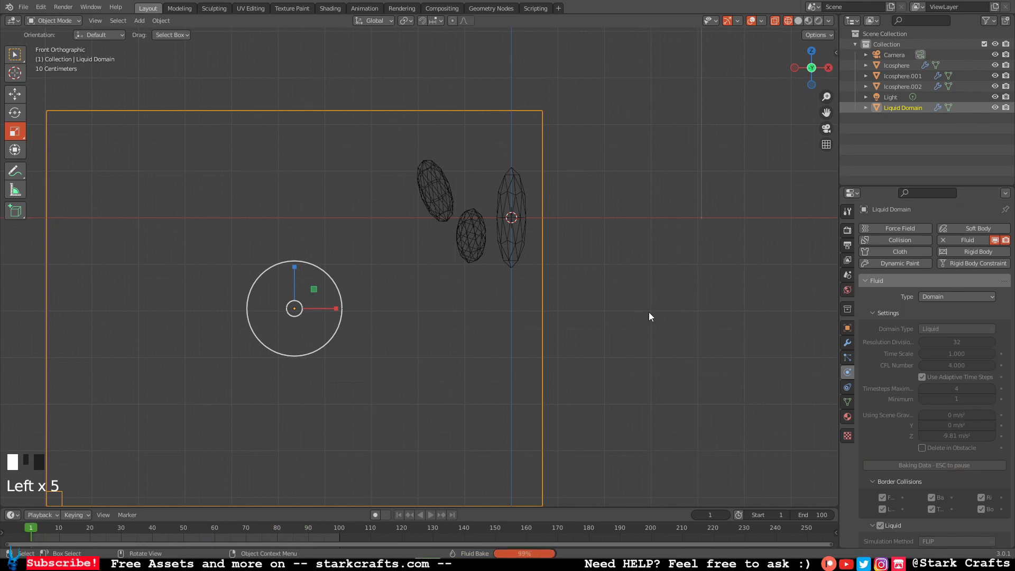
mouse_move(33, 529)
mouse_down()
mouse_move(90, 527)
mouse_move(29, 528)
mouse_move(66, 530)
mouse_up()
Step: Rotate the third sphere in the front view so its upper end leans towards +X
click(423, 189)
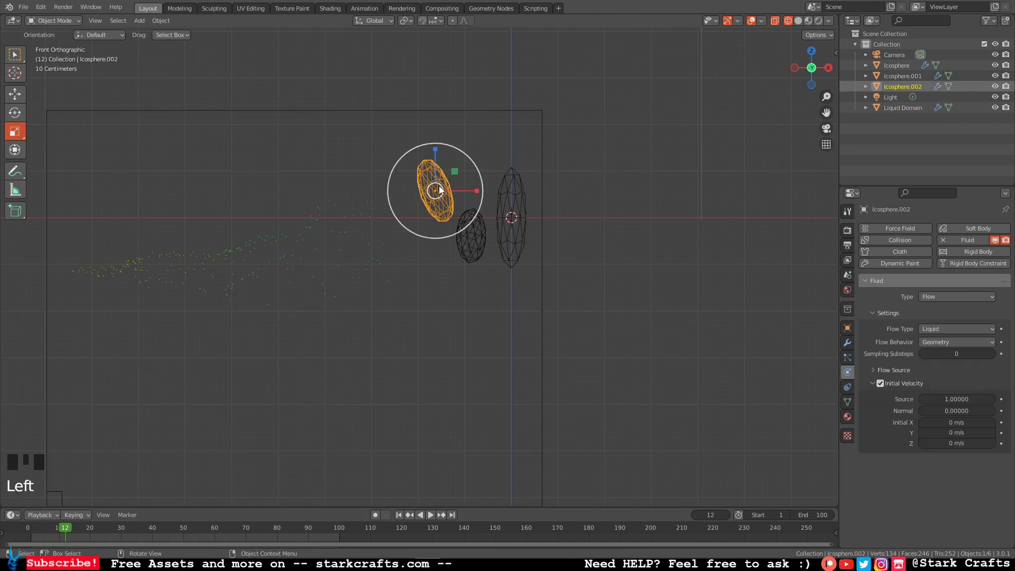
key(r)
click(525, 239)
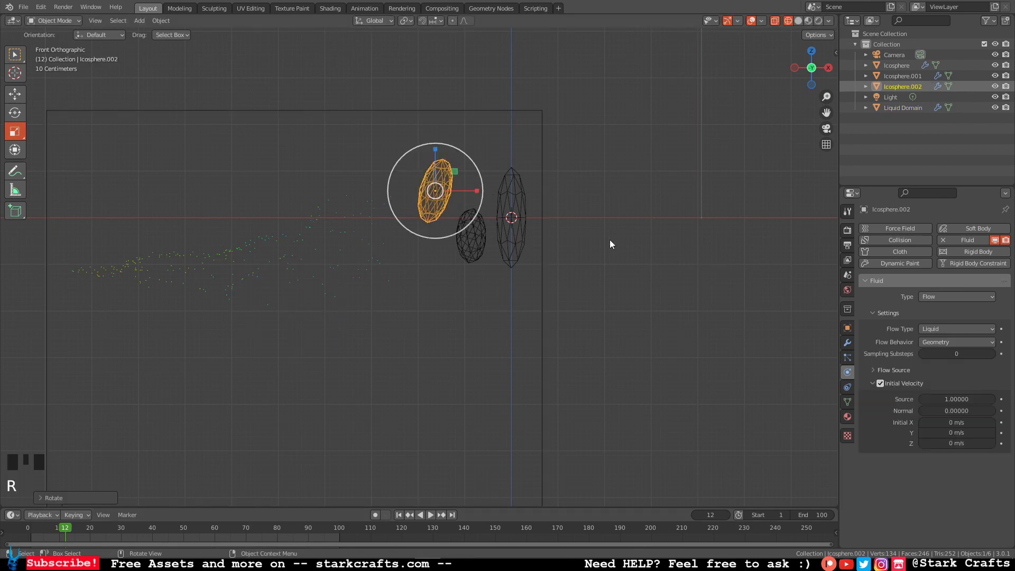
Step: Shrink the third sphere to about 70% and move it down and towards +X, close beside the second sphere
key(s)
click(552, 239)
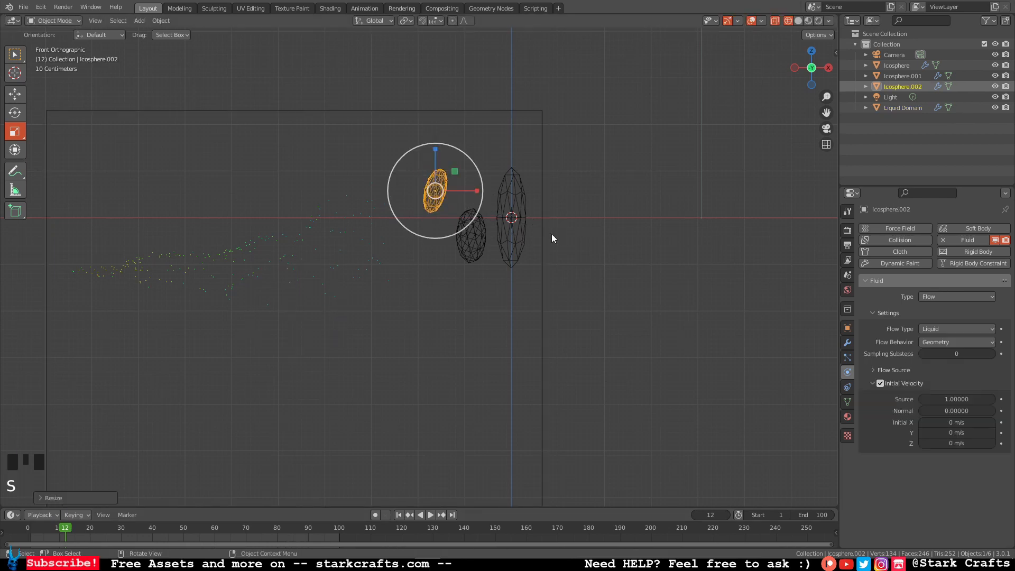
key(g)
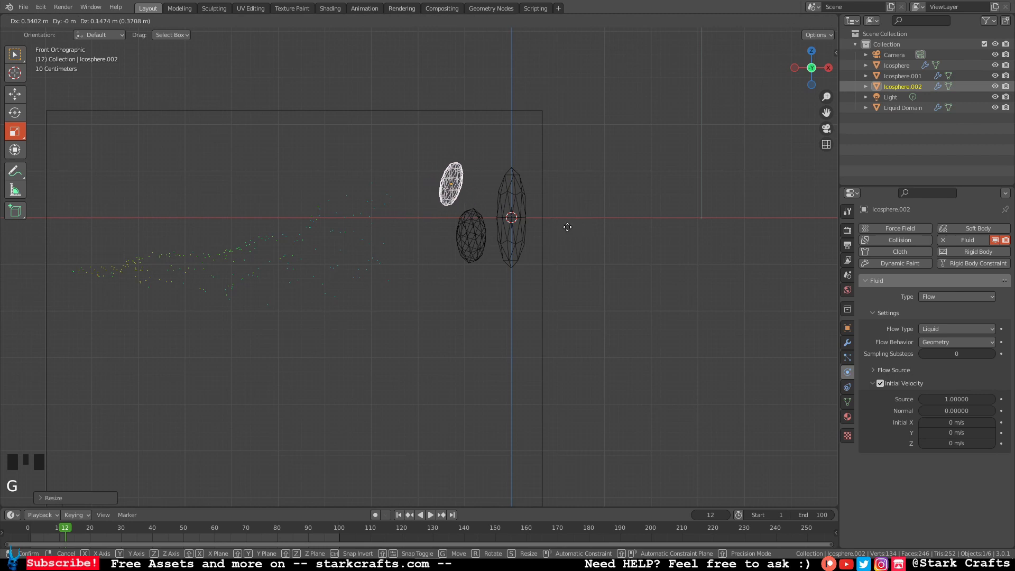
click(569, 246)
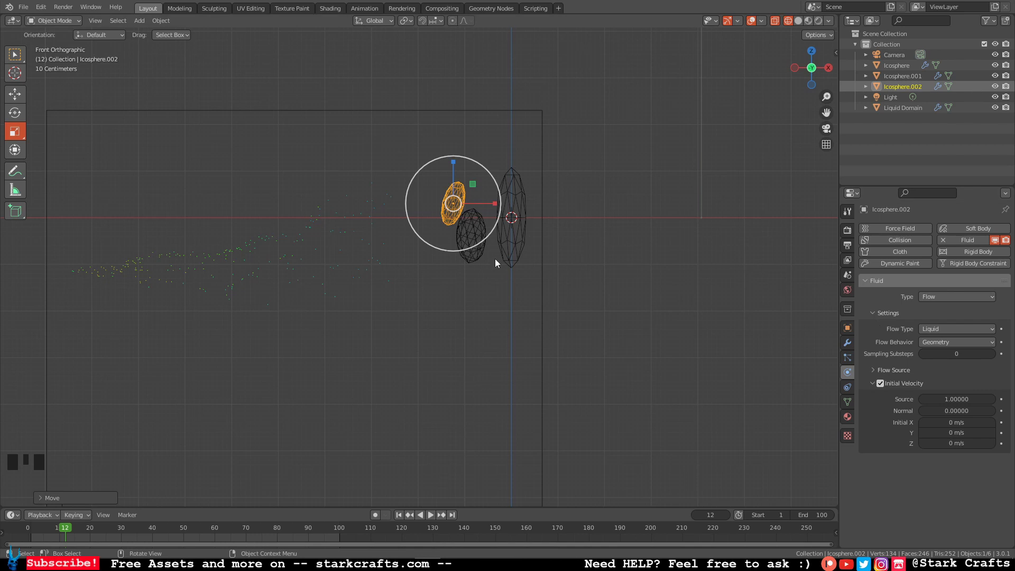
Step: Free the liquid domain's old data and bake it again with the adjusted third sphere
click(541, 301)
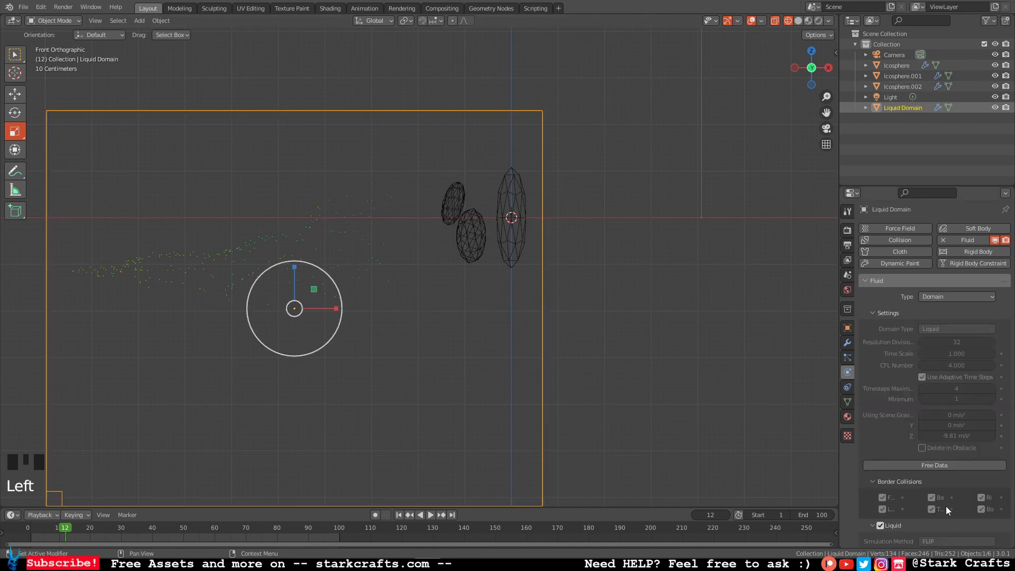
click(939, 467)
click(939, 467)
click(939, 468)
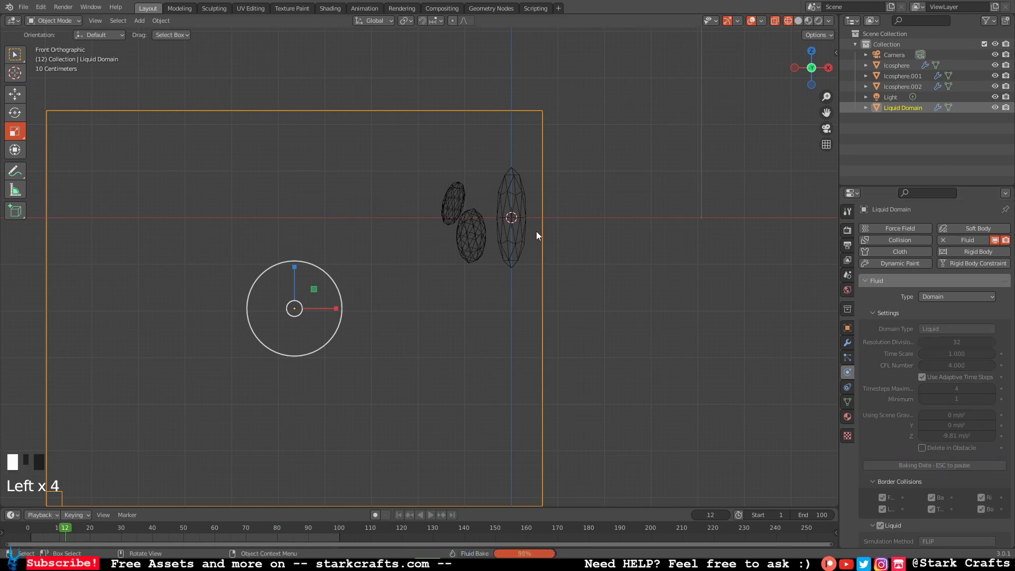
Step: Play and scrub through the baked particles to examine how the liquid spreads, and return to frame 1
mouse_move(67, 527)
mouse_down()
mouse_move(30, 527)
mouse_move(71, 521)
mouse_up()
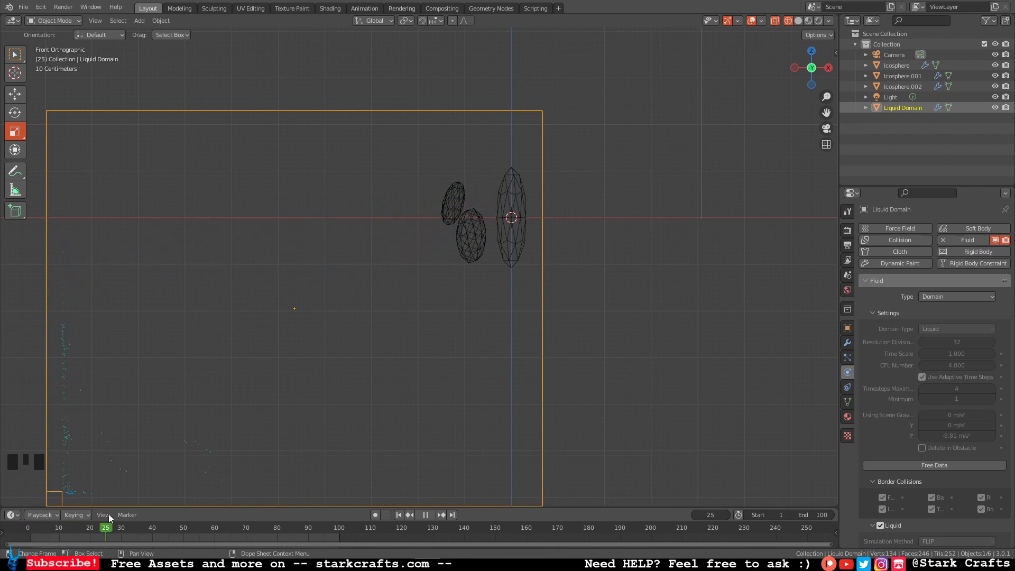
key(Escape)
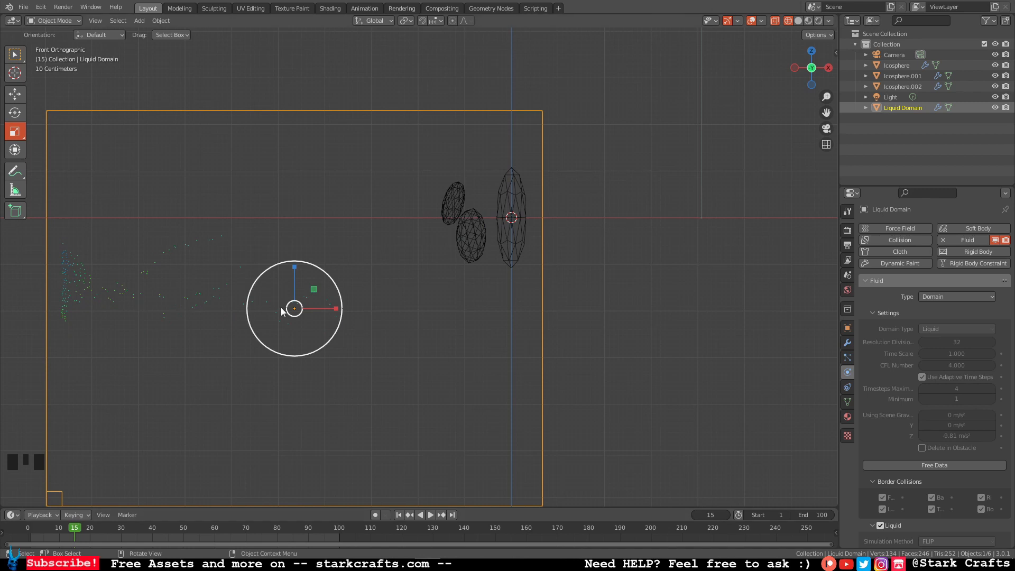
drag(36, 528, 44, 524)
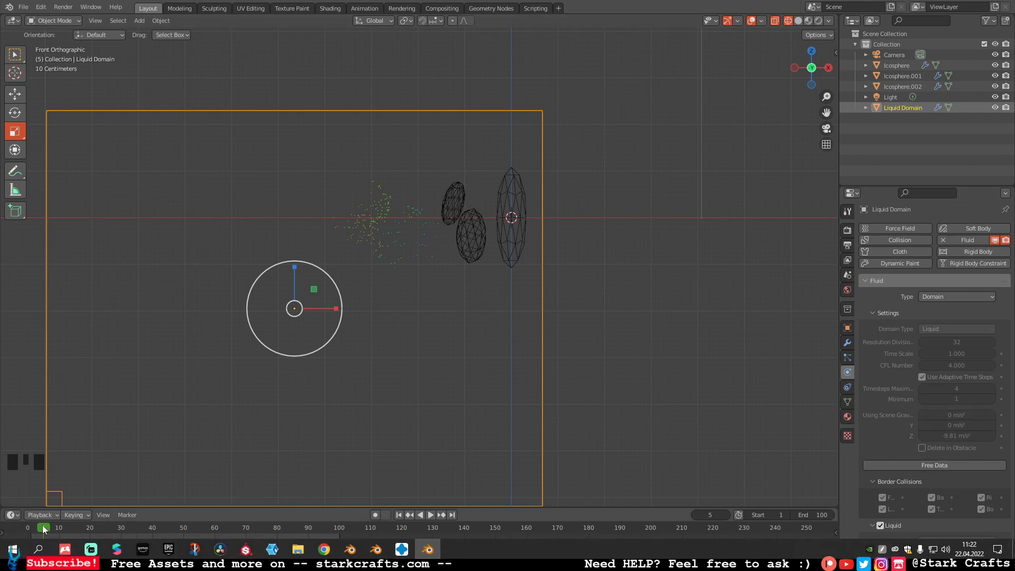
drag(43, 529, 31, 528)
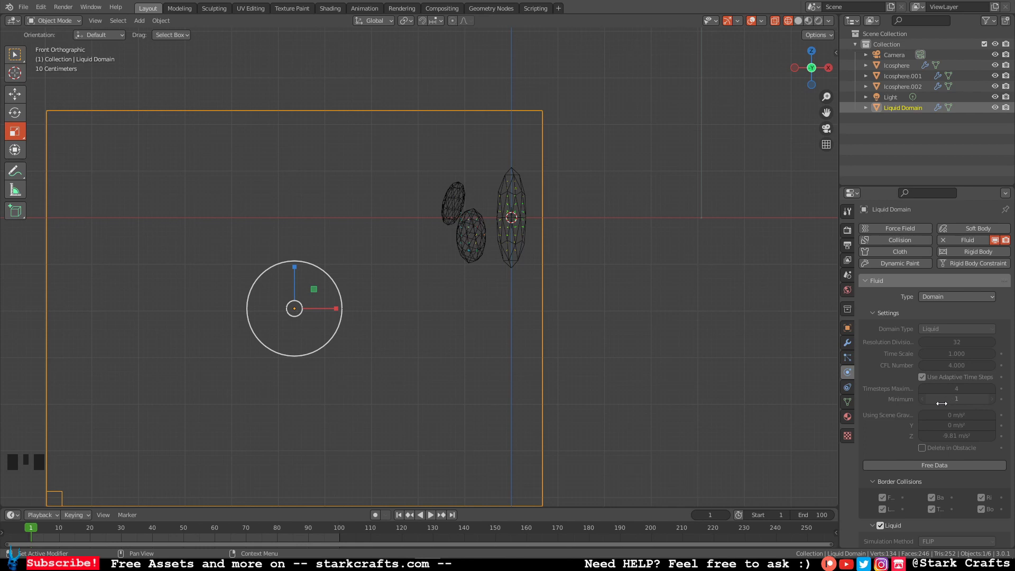
Step: Enable mesh generation for the liquid domain and expand its mesh settings
scroll(942, 404, down, 4)
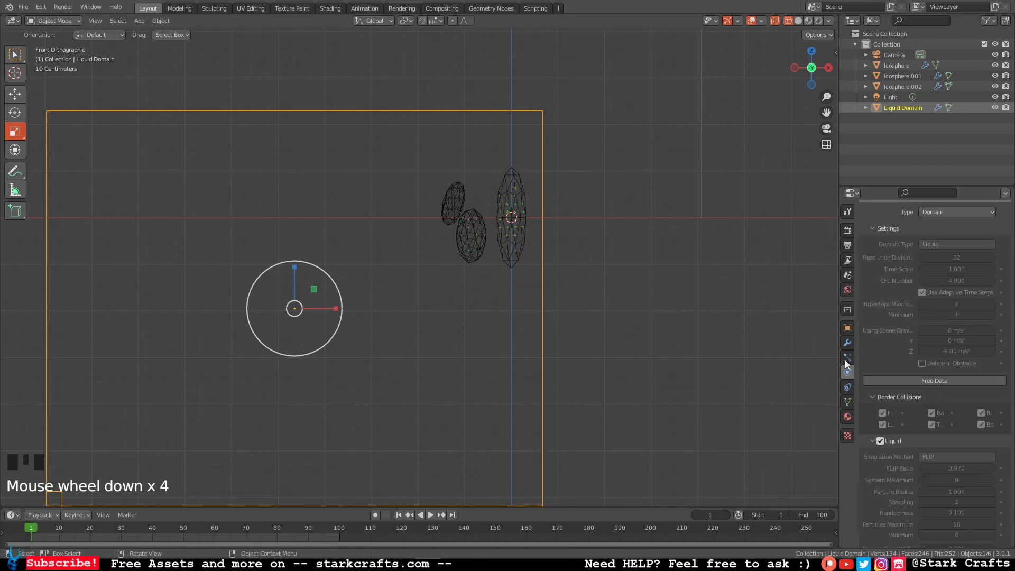
scroll(946, 399, down, 12)
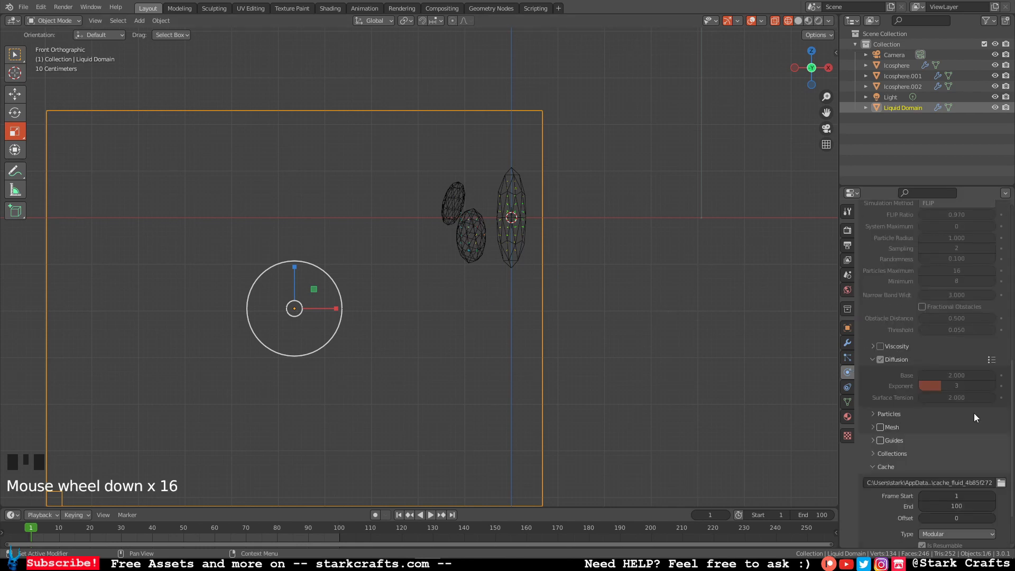
click(881, 427)
click(874, 427)
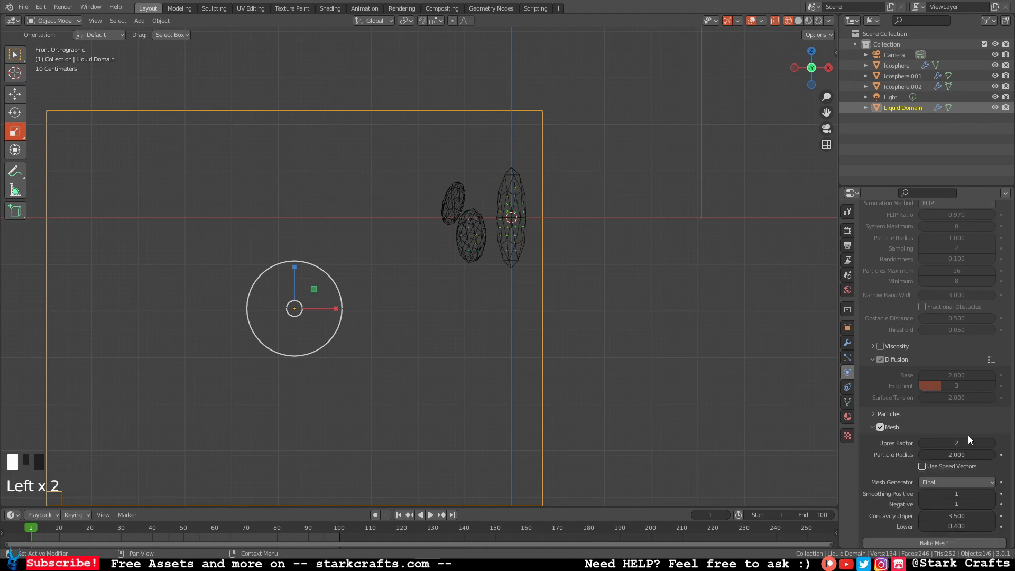
Step: Bake the liquid domain's mesh and check the meshed liquid at frames 5 and 18
scroll(921, 436, down, 7)
scroll(913, 419, up, 1)
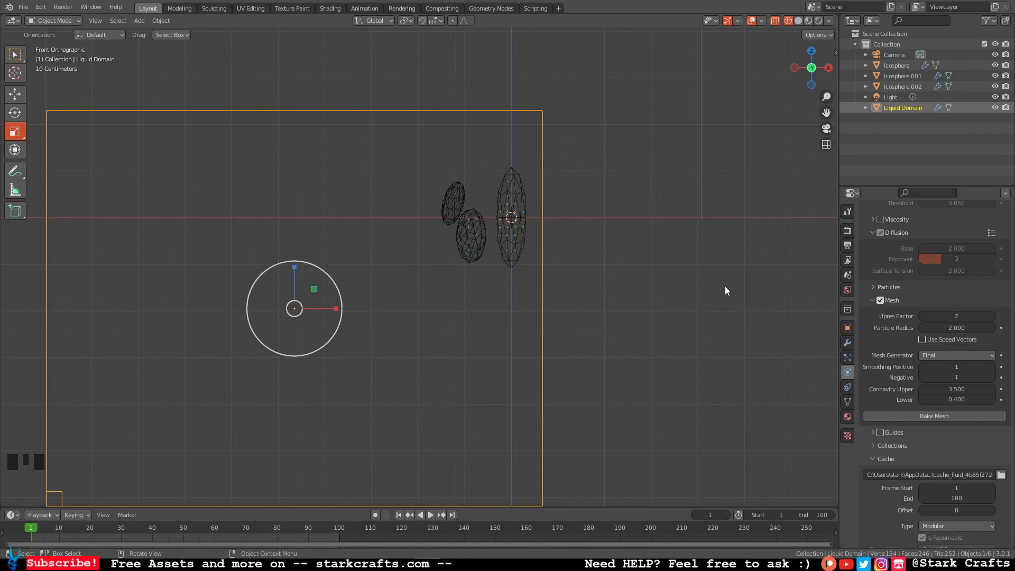
click(916, 417)
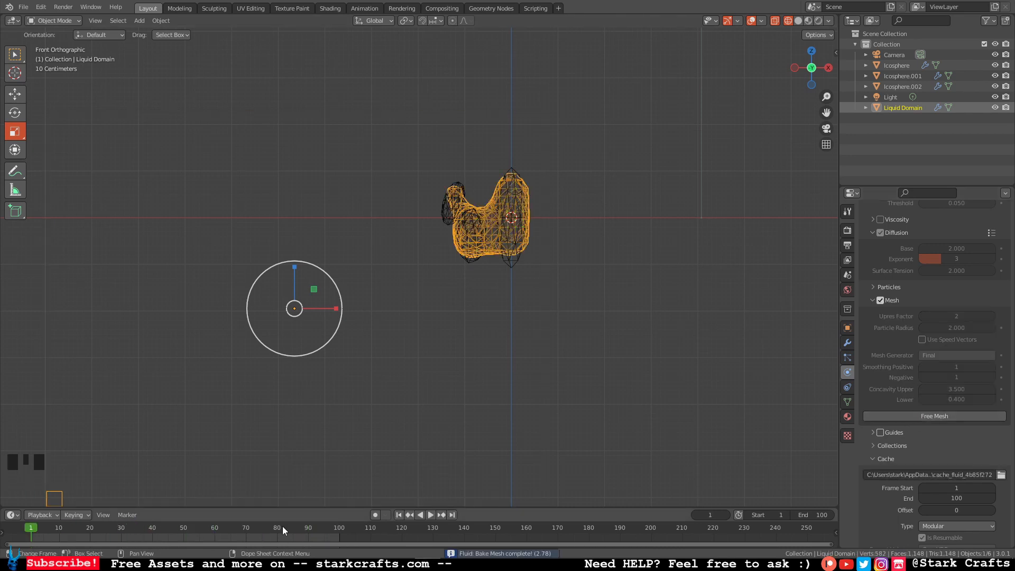
click(43, 527)
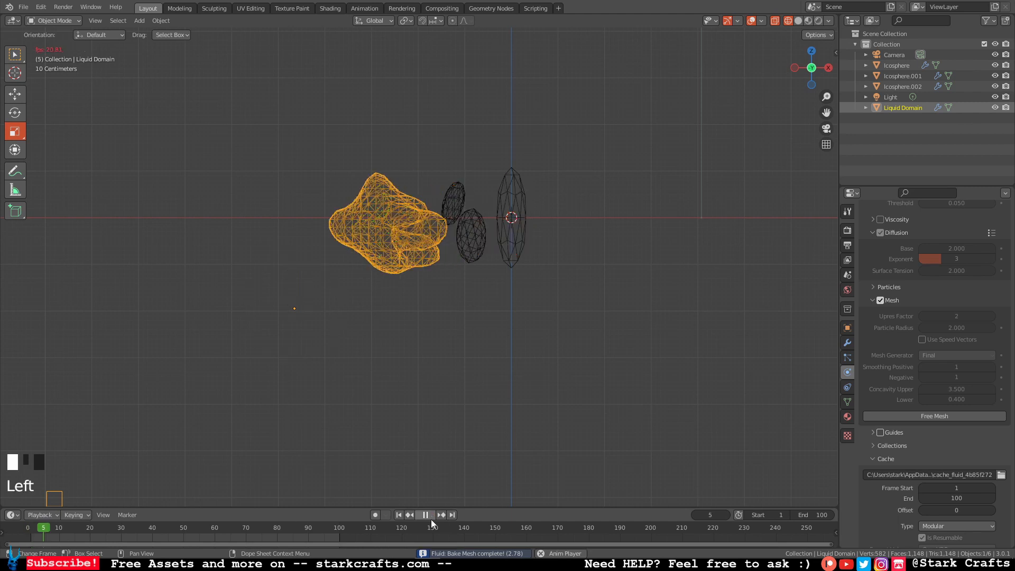
click(82, 525)
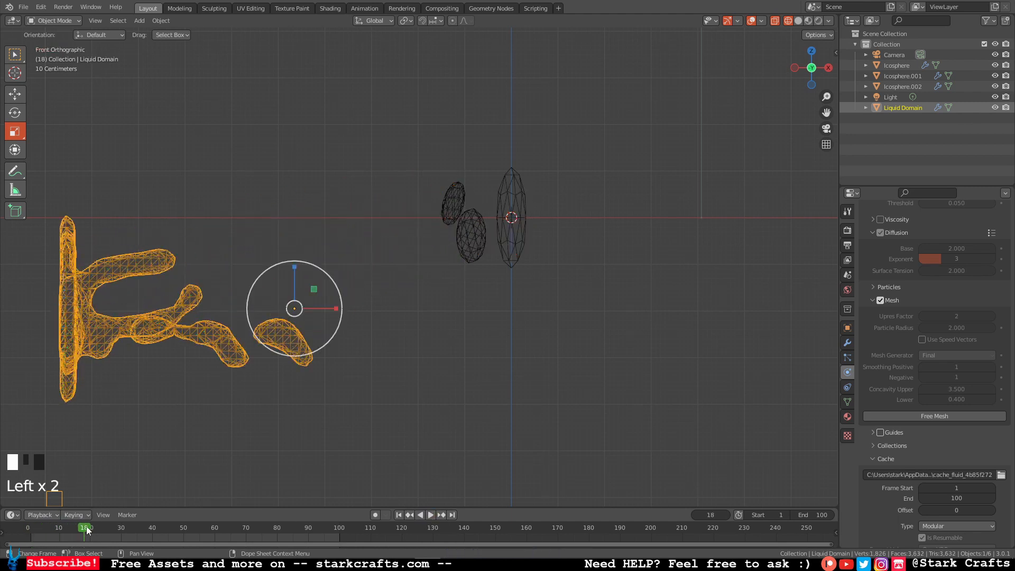
Step: Scrub back through the meshed liquid, return to frame 1 and free the liquid domain's baked mesh
mouse_move(82, 525)
mouse_down()
mouse_move(30, 521)
mouse_move(67, 522)
mouse_up()
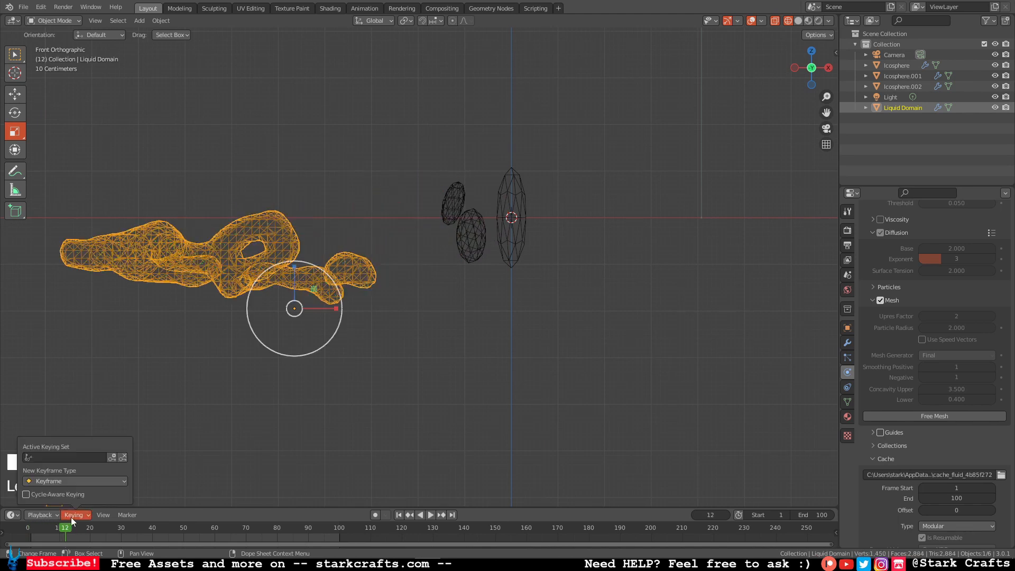
click(332, 437)
click(322, 447)
click(397, 515)
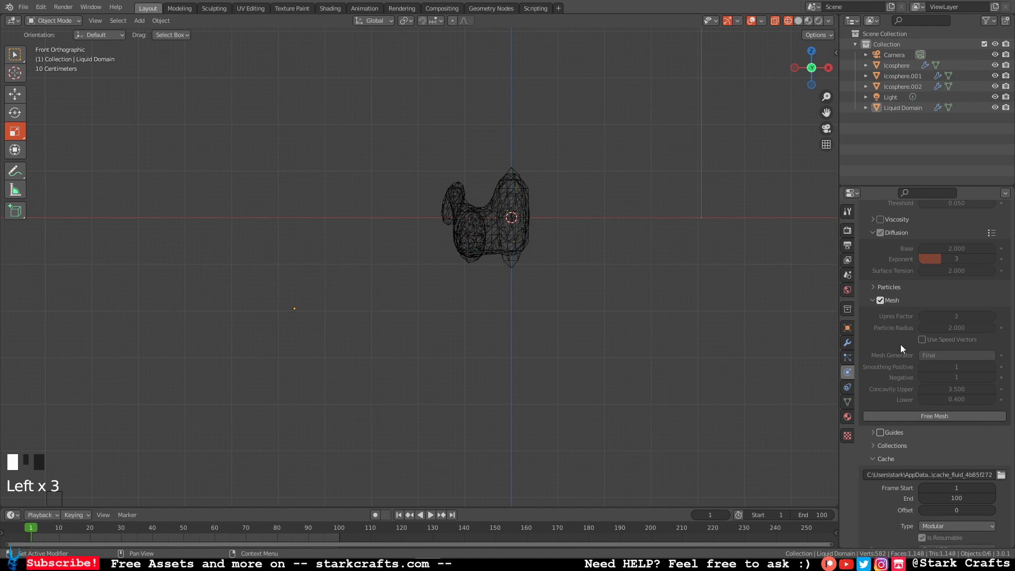
click(934, 416)
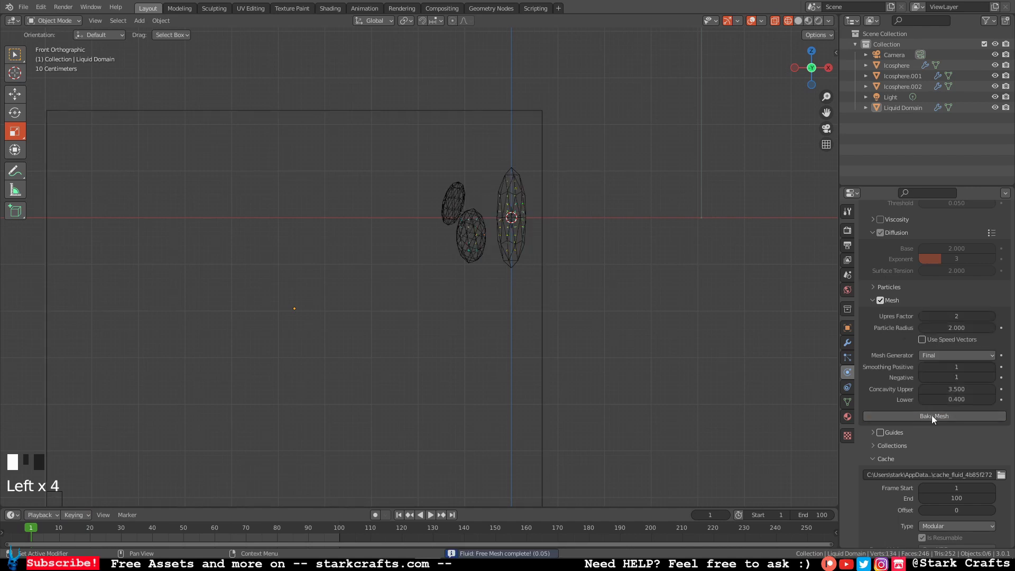
Step: Set the liquid mesh's upres factor to 4 and bake the mesh again
click(961, 317)
key(Return)
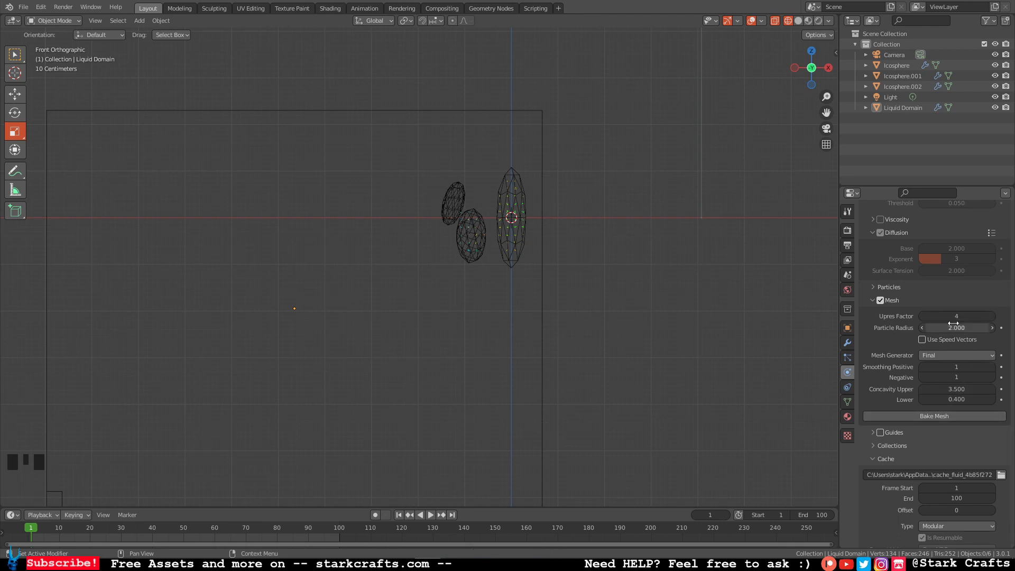
click(951, 414)
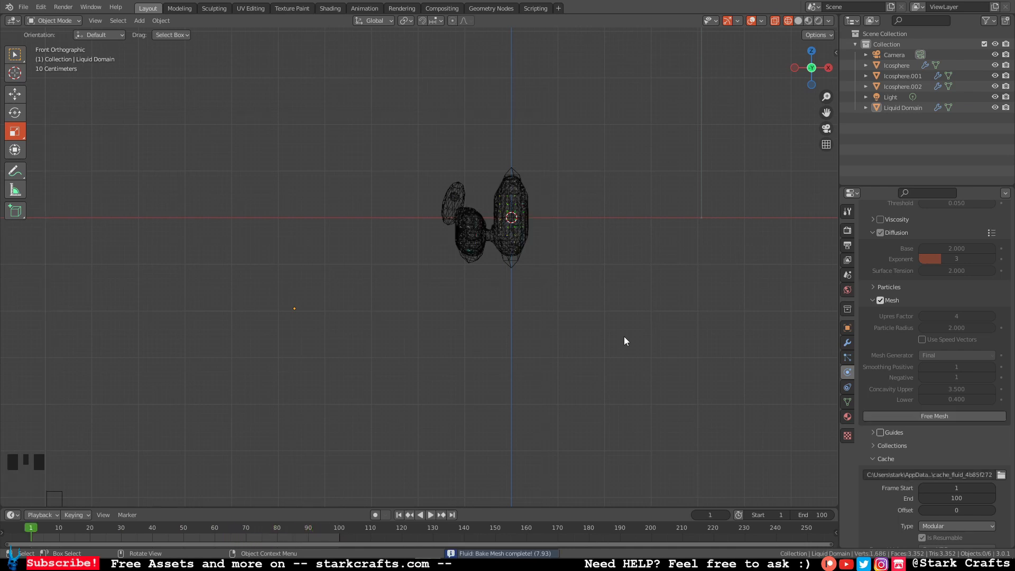
Step: Scrub through the rebaked liquid mesh to examine its shape around frames 11 to 18, stopping at frame 12
click(34, 529)
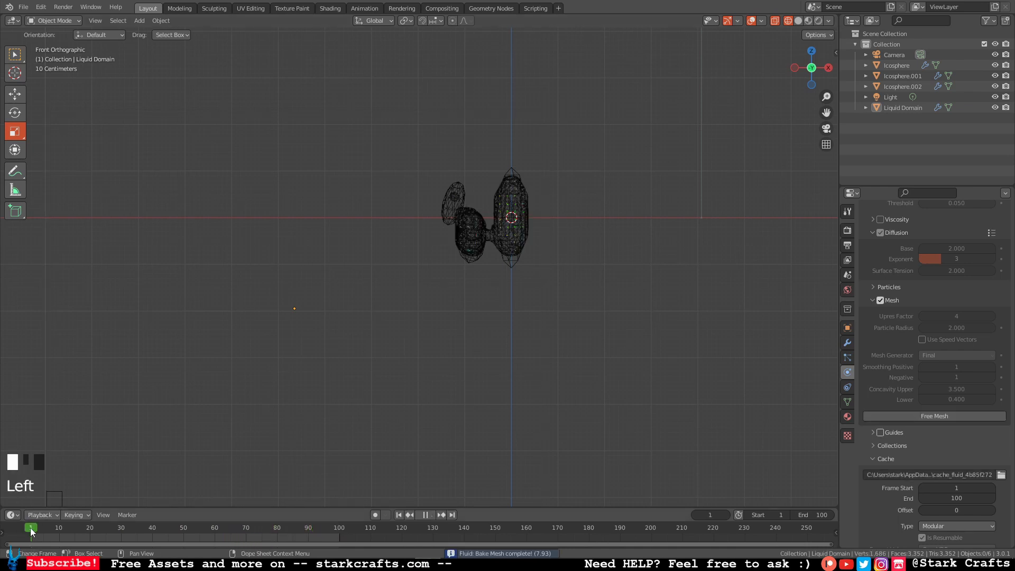
drag(34, 528, 67, 531)
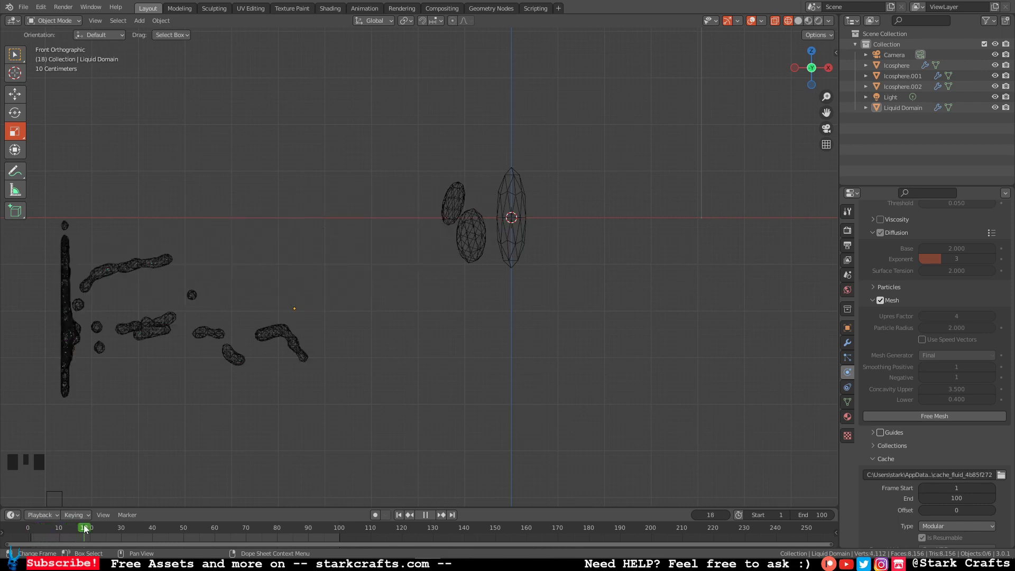
click(63, 531)
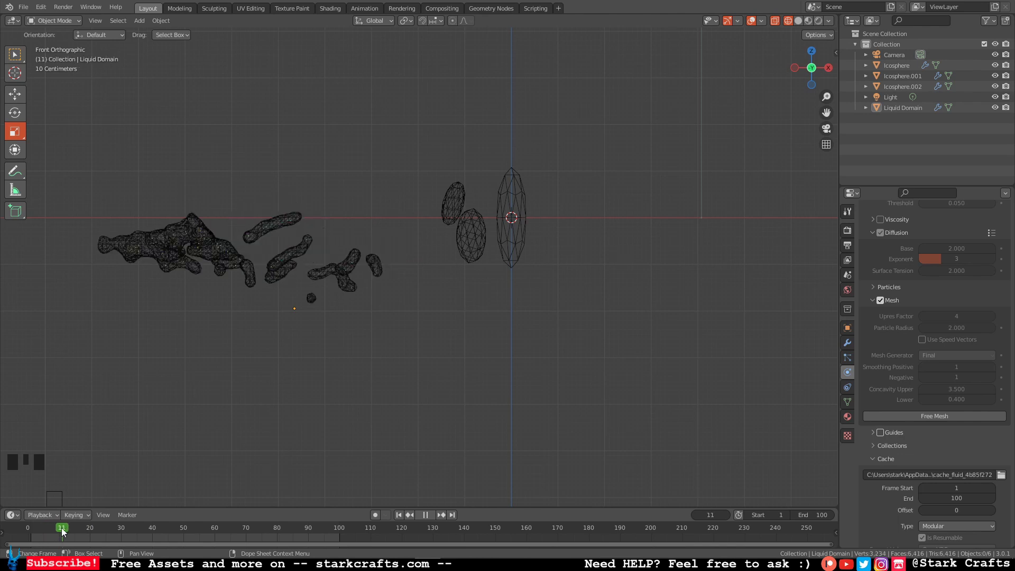
mouse_move(63, 531)
mouse_down()
mouse_move(106, 532)
mouse_move(66, 532)
mouse_up()
mouse_move(662, 303)
middle_down()
mouse_move(694, 287)
mouse_move(555, 329)
mouse_move(474, 290)
mouse_move(456, 310)
mouse_move(571, 322)
mouse_move(685, 315)
mouse_move(661, 301)
middle_up()
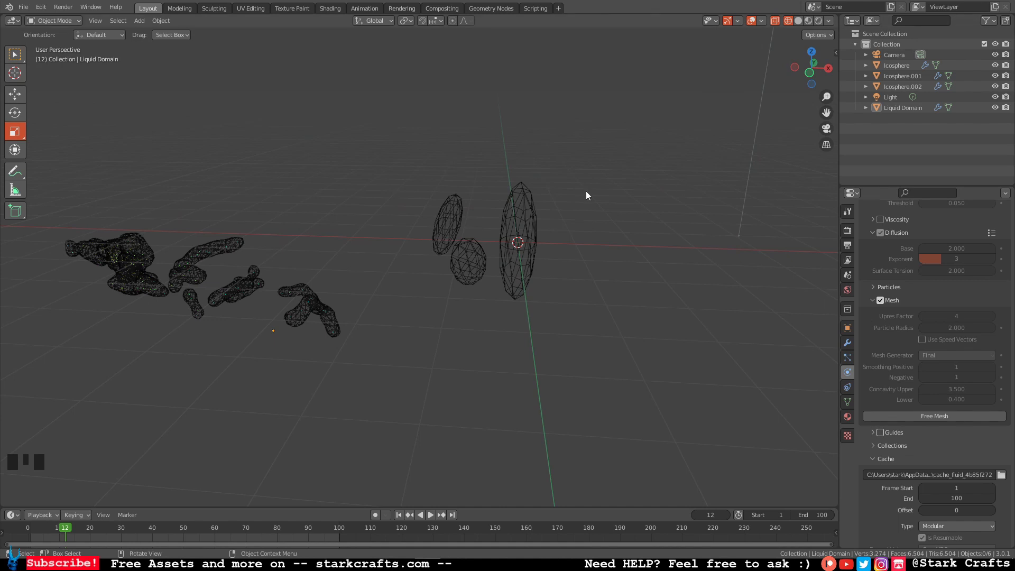
Step: Select the liquid domain and open the Shading workspace, framing the liquid in front view and its complete material node tree
click(913, 109)
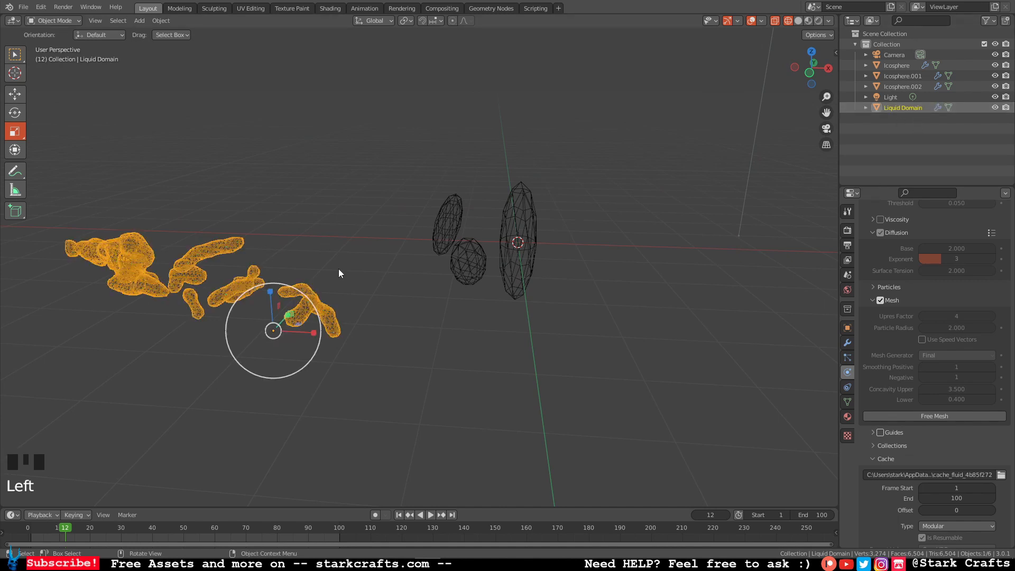
click(329, 9)
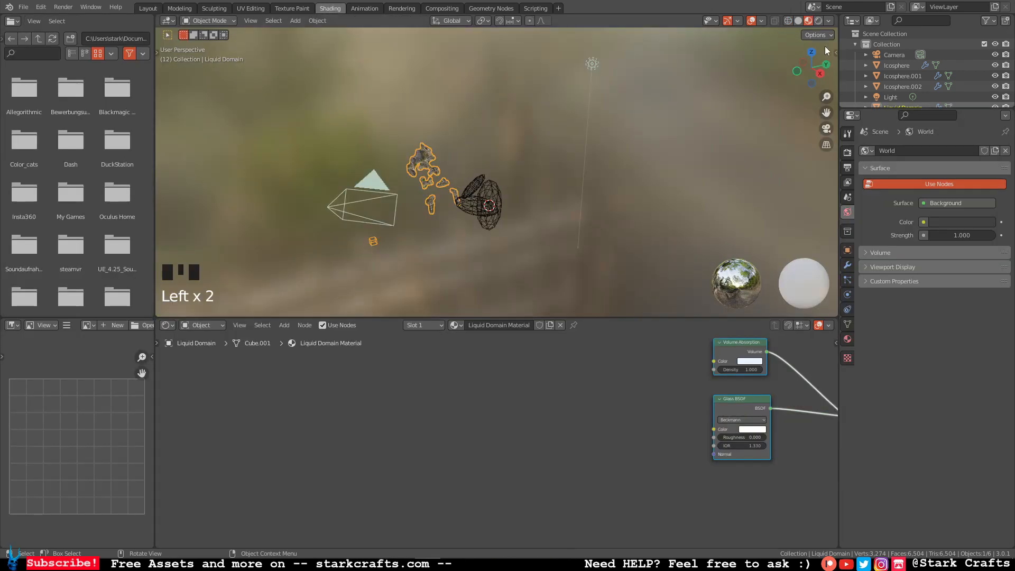
click(797, 71)
scroll(490, 198, up, 1)
scroll(469, 194, down, 4)
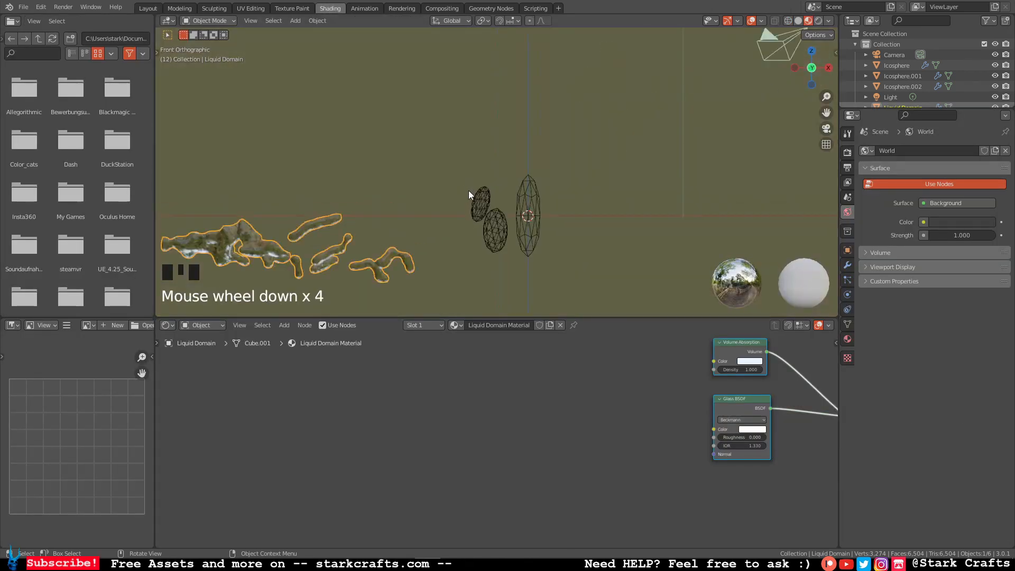
scroll(407, 191, down, 1)
shift+middle_drag(413, 183, 608, 89)
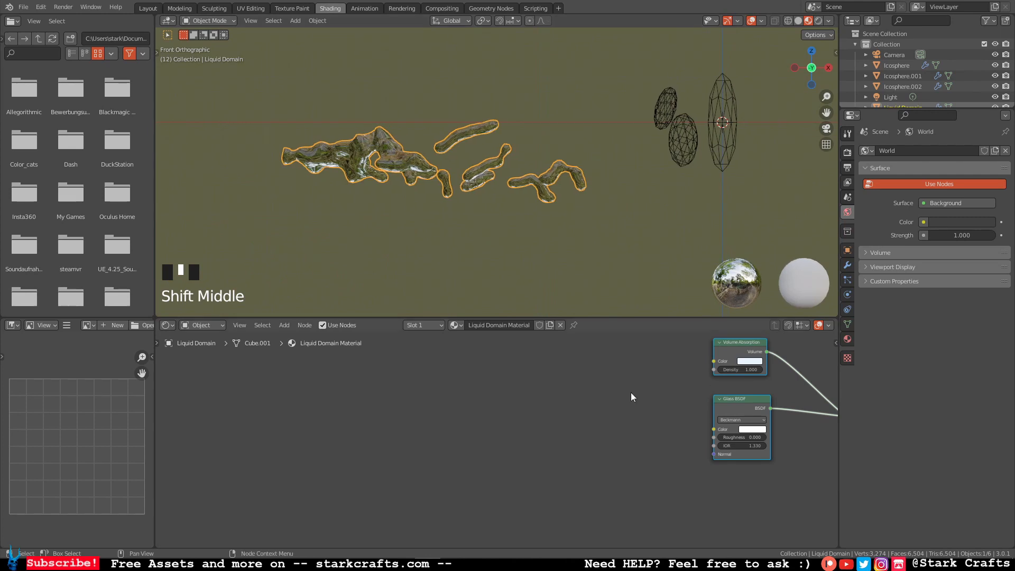
shift+middle_drag(633, 397, 418, 456)
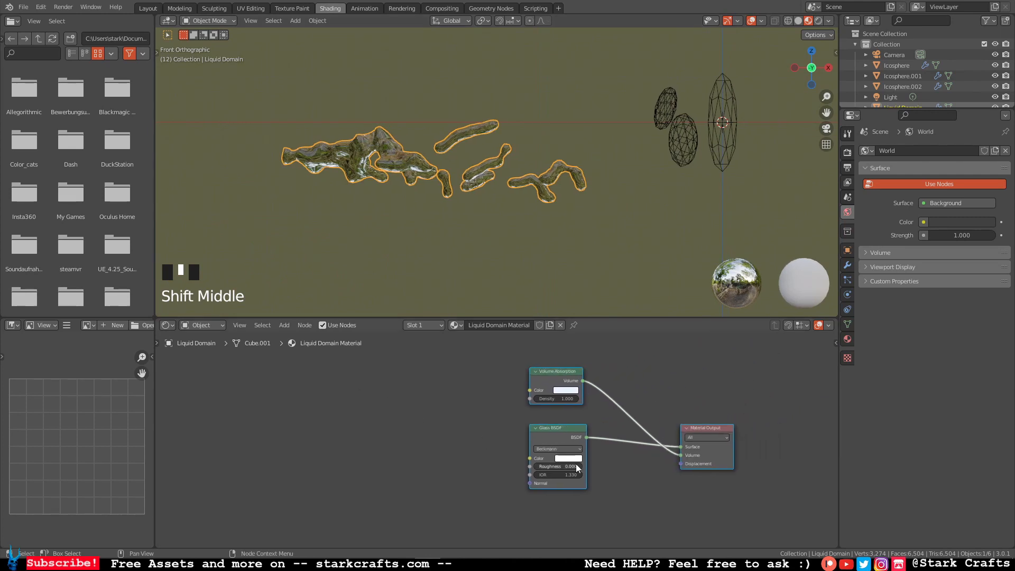
Step: Move the Volume Absorption node down and delete the Glass BSDF node from the liquid domain's material
click(573, 382)
drag(555, 374, 603, 476)
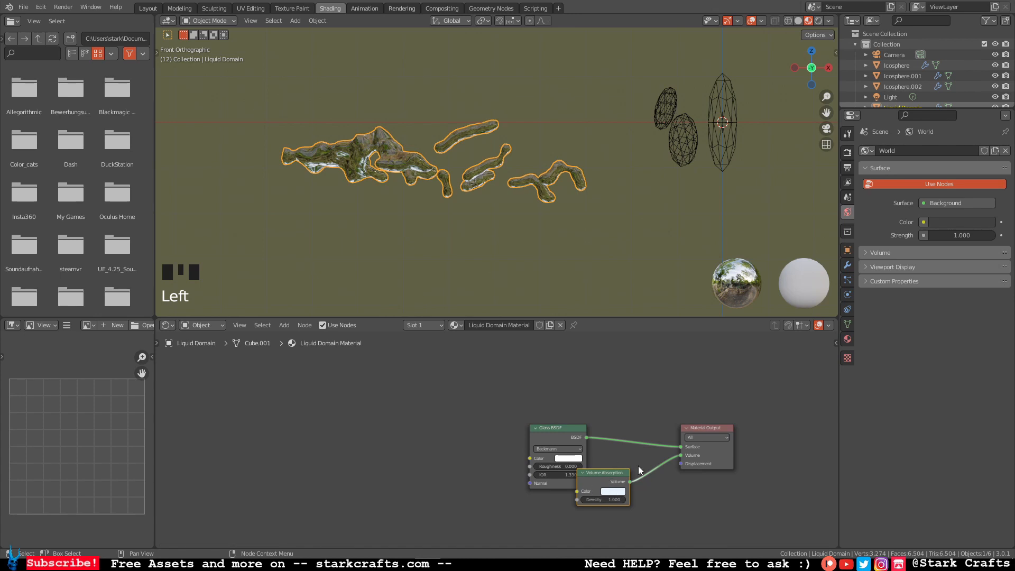
double_click(550, 437)
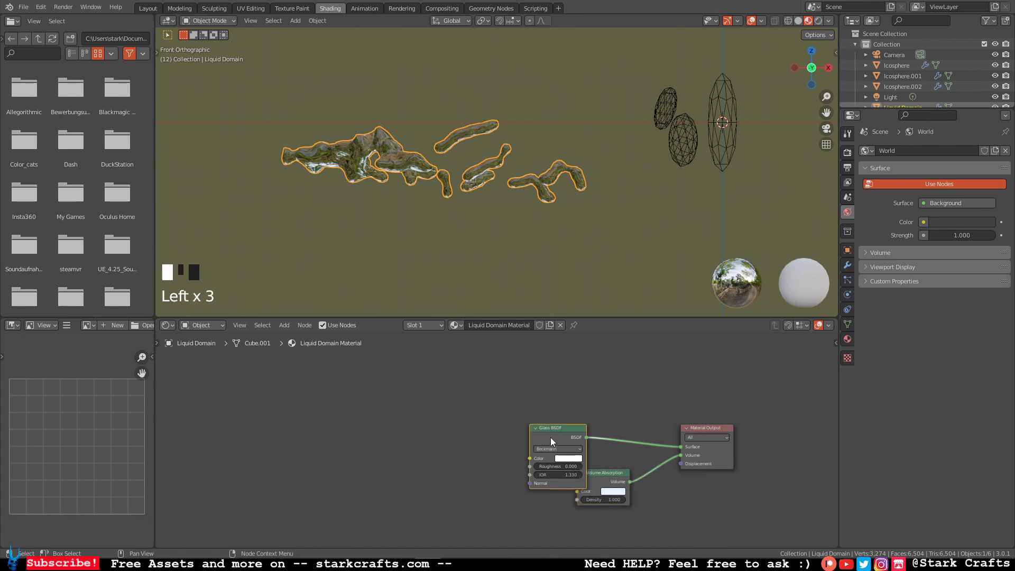
click(551, 437)
drag(548, 435, 538, 394)
key(Delete)
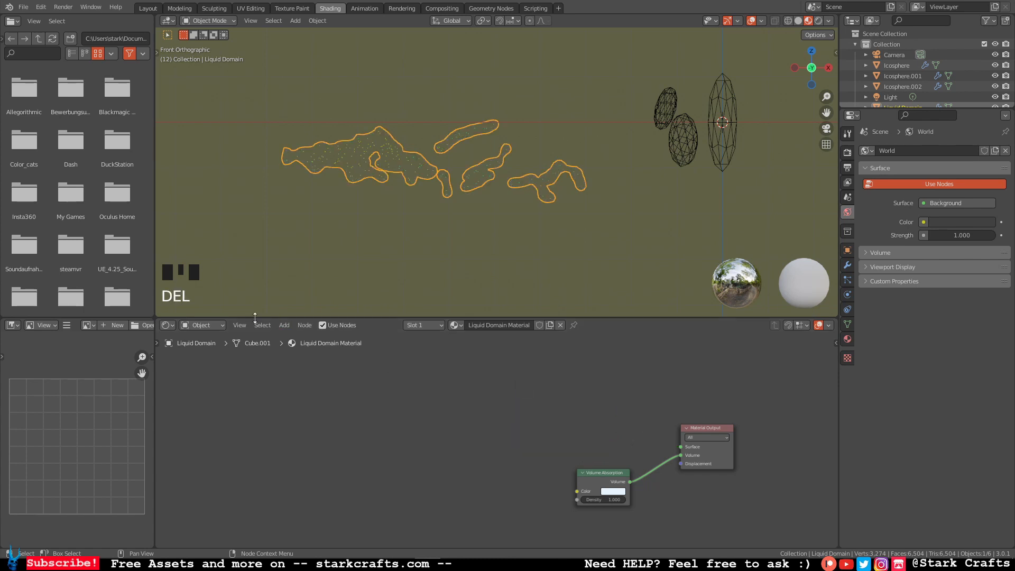
Step: Add a Principled BSDF node and connect its BSDF output to the Material Output's Surface input
click(284, 324)
click(301, 338)
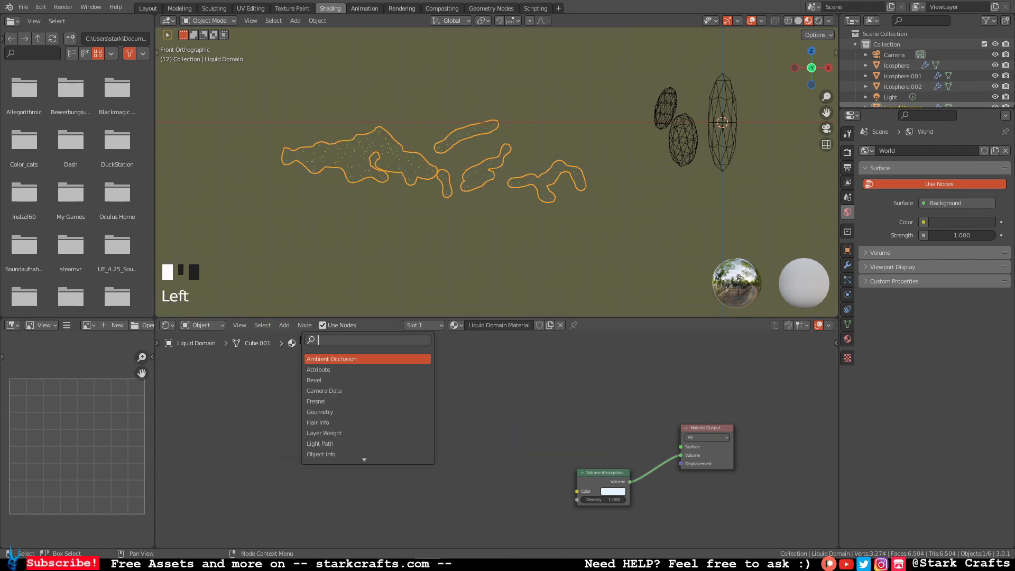
text(P)
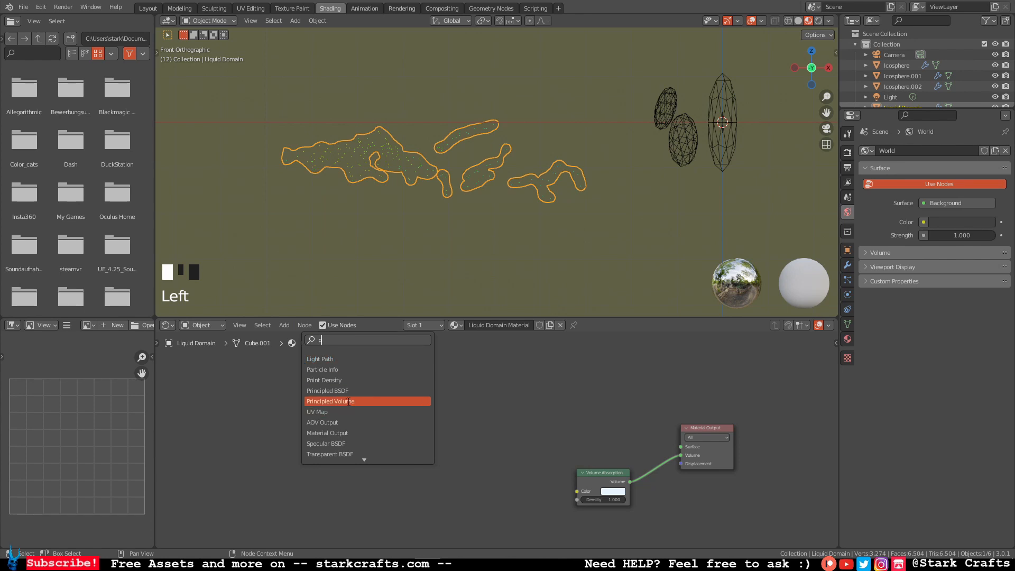
click(327, 390)
click(487, 395)
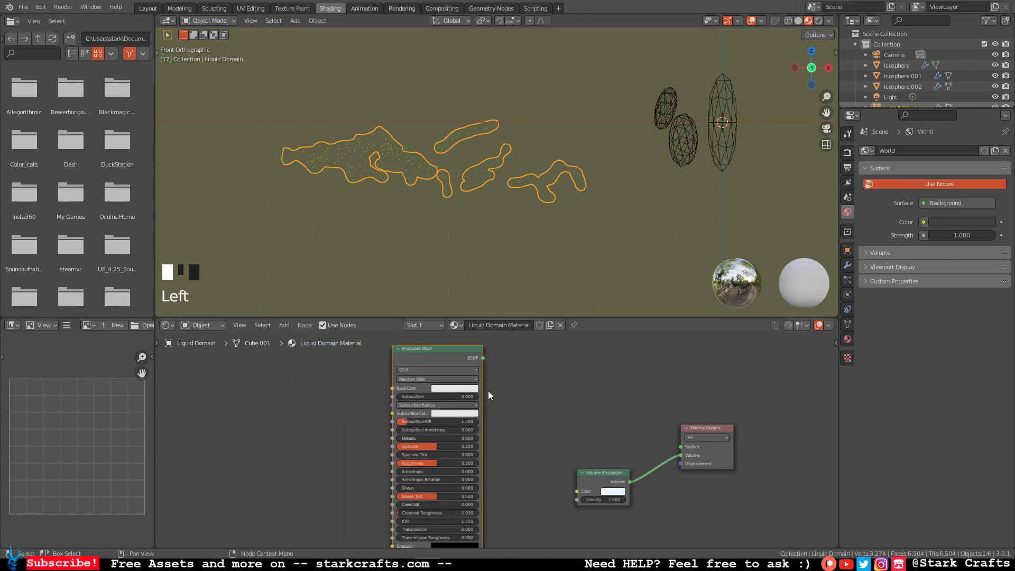
drag(482, 358, 682, 447)
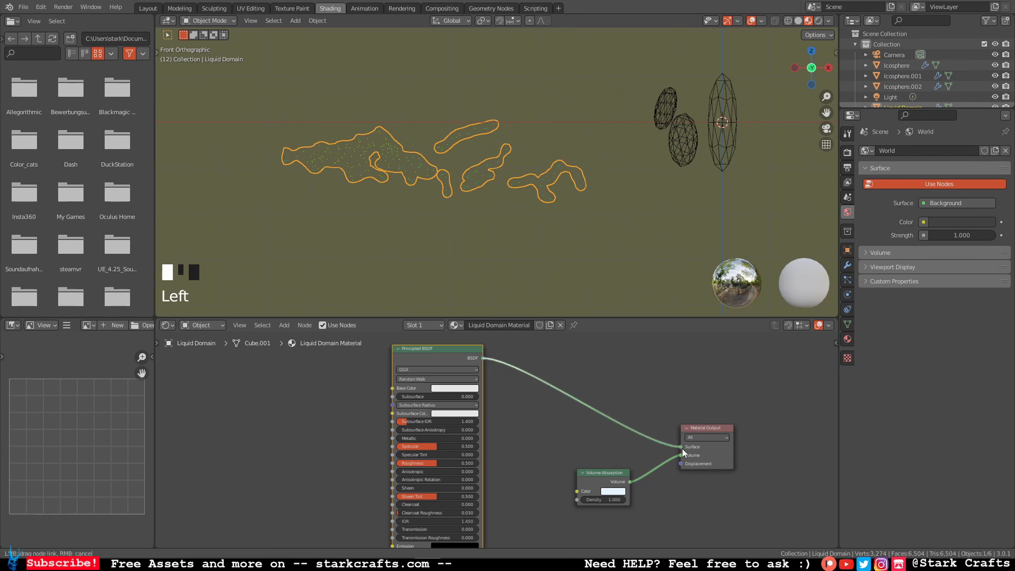
Step: Set the Principled BSDF's base color to red, metallic to 0.132 and specular to about 0.286
click(463, 388)
drag(464, 318, 464, 341)
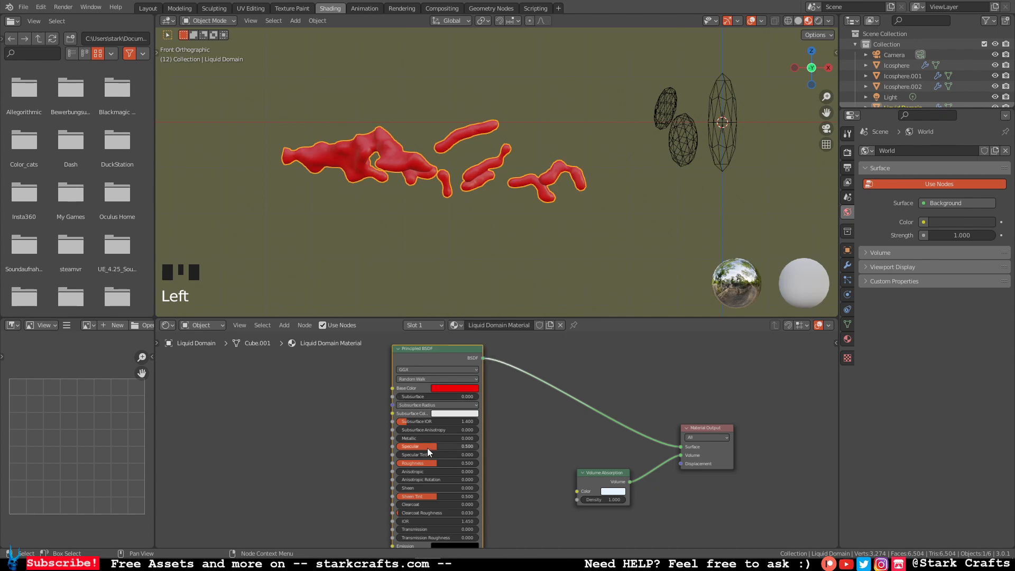
mouse_move(407, 438)
mouse_down()
mouse_move(417, 439)
mouse_move(392, 446)
mouse_up()
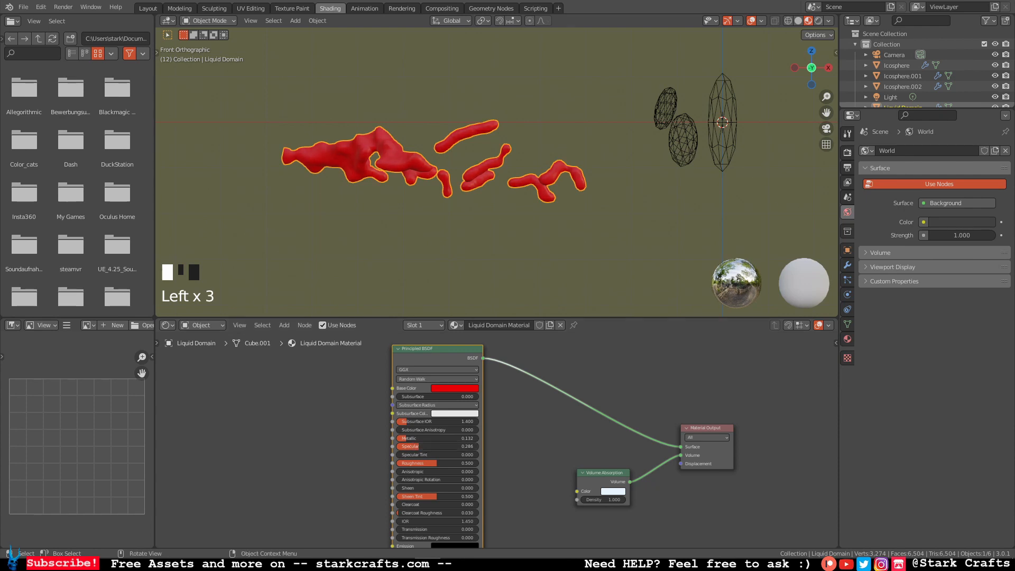
Step: Switch the viewport to rendered shading and examine the red liquid and its lighting from an angled view
click(818, 21)
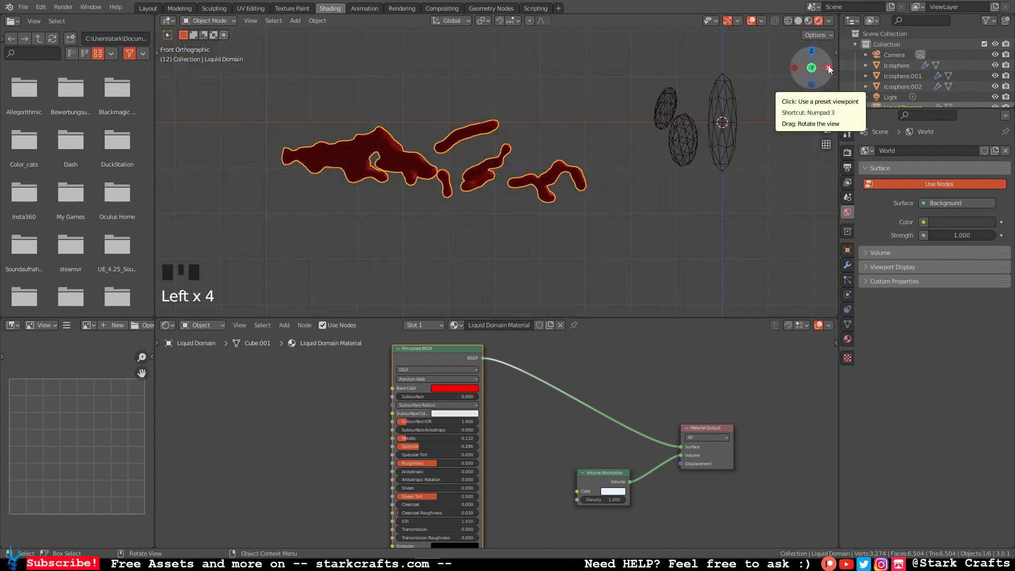
scroll(661, 177, down, 5)
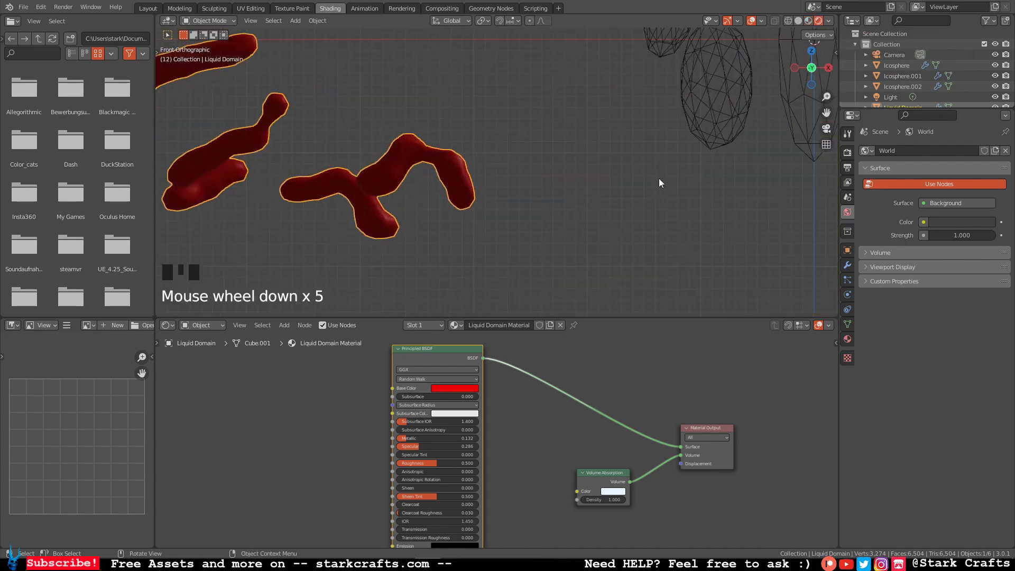
scroll(659, 179, up, 6)
middle_drag(764, 122, 730, 139)
scroll(721, 135, down, 6)
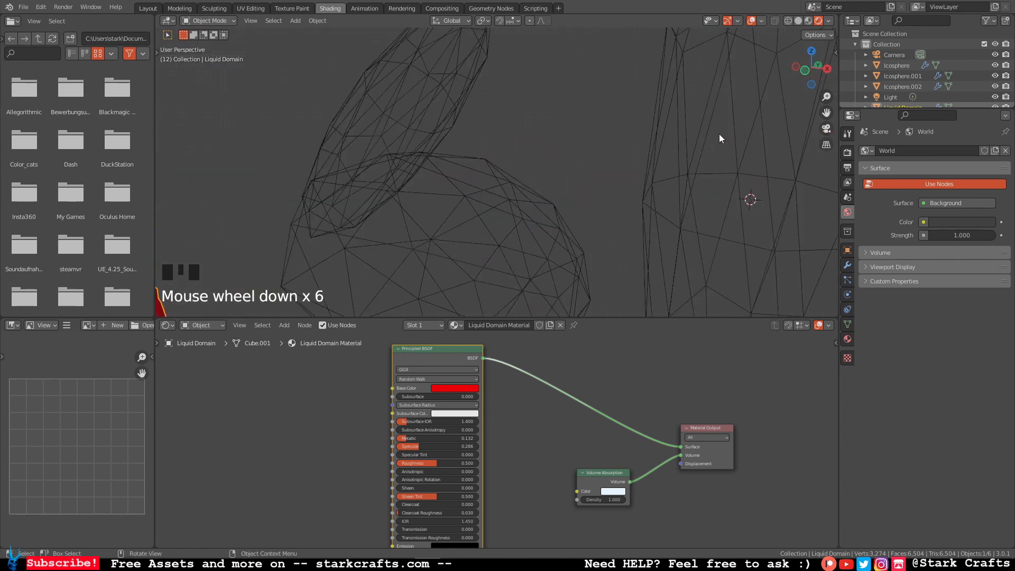
scroll(717, 135, up, 7)
scroll(726, 129, down, 2)
scroll(727, 127, up, 2)
scroll(727, 122, down, 4)
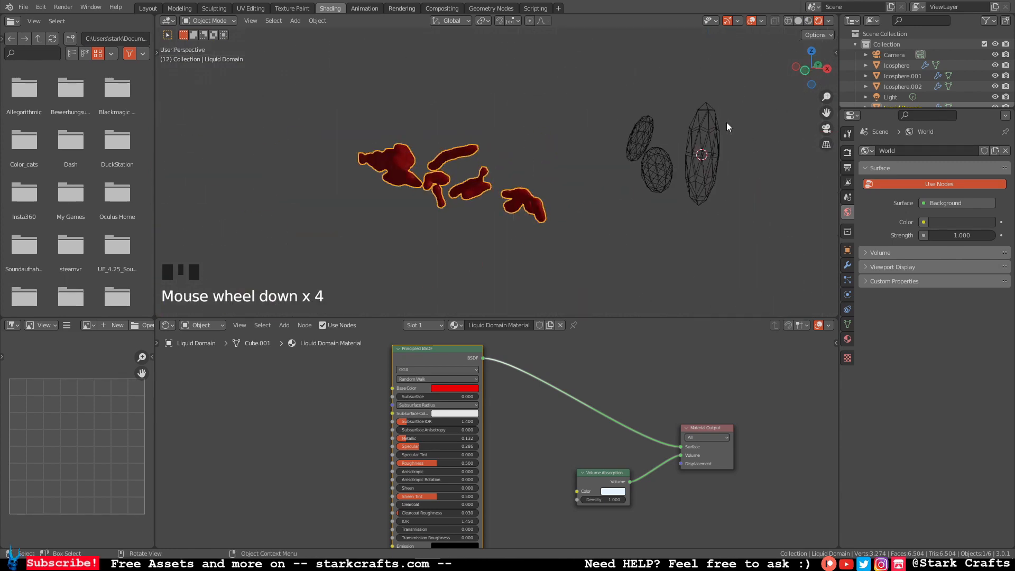
scroll(760, 135, up, 3)
shift+middle_drag(761, 135, 604, 170)
scroll(633, 116, down, 1)
scroll(633, 117, up, 3)
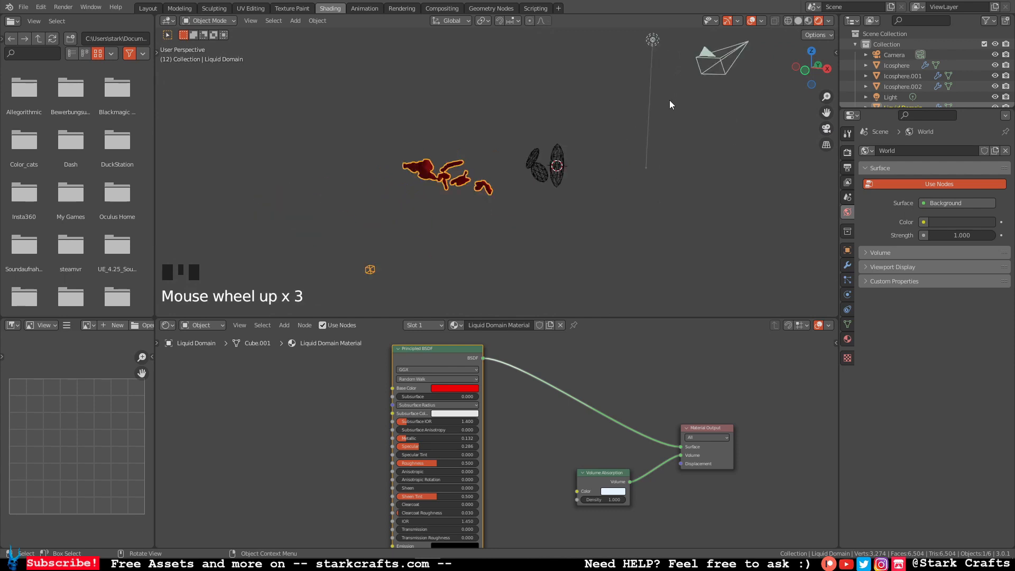
Step: Select the light and, in right view, move it lower and towards -Y, closer to the liquid
click(828, 68)
shift+middle_drag(682, 140, 674, 150)
shift+middle_drag(508, 71, 503, 103)
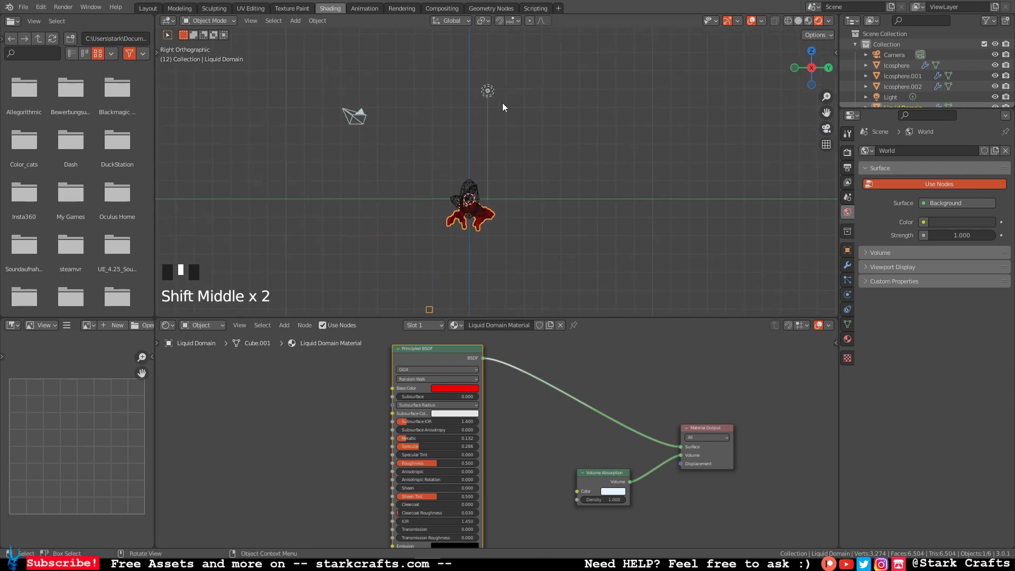
click(489, 91)
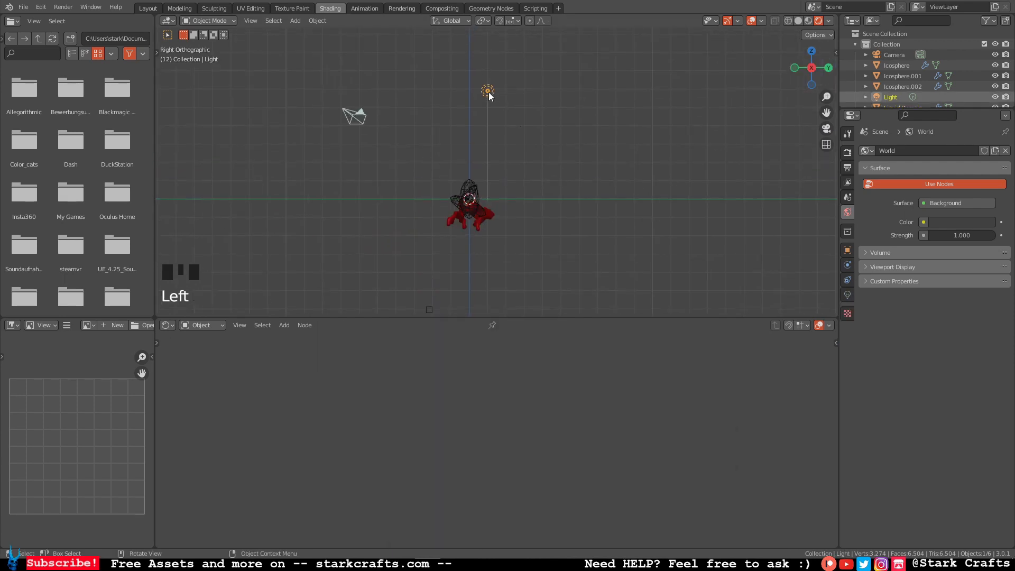
key(g)
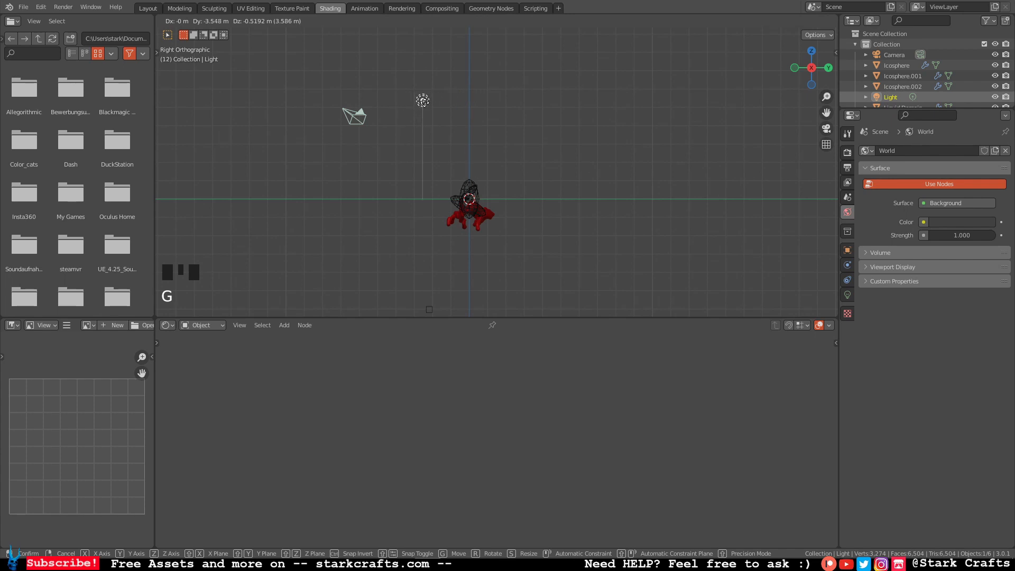
click(473, 146)
key(g)
click(546, 171)
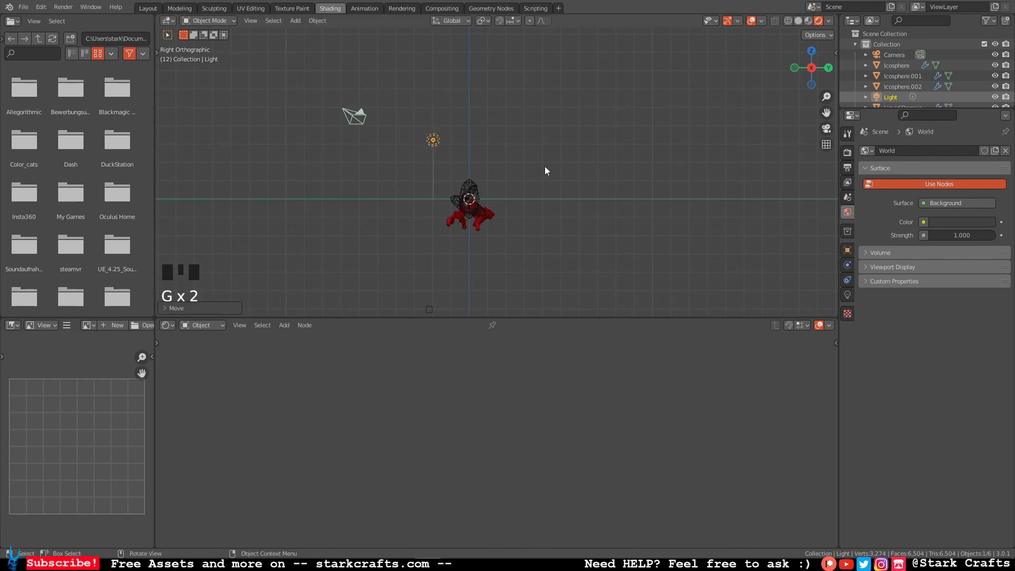
Step: In front view, move the light about 14 m towards -X and slightly up, above the far end of the liquid
middle_drag(546, 170, 686, 175)
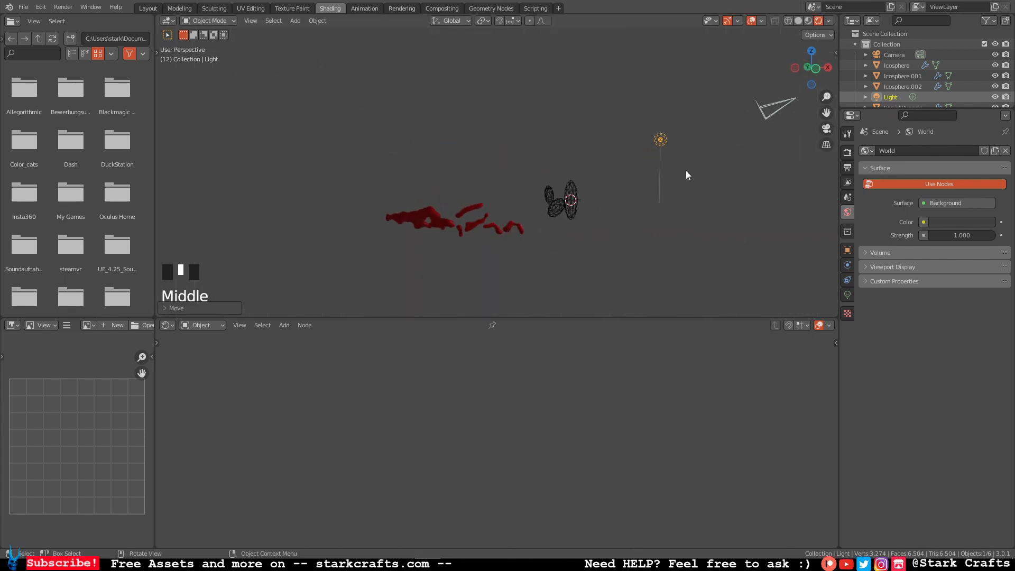
click(817, 72)
click(646, 138)
click(639, 140)
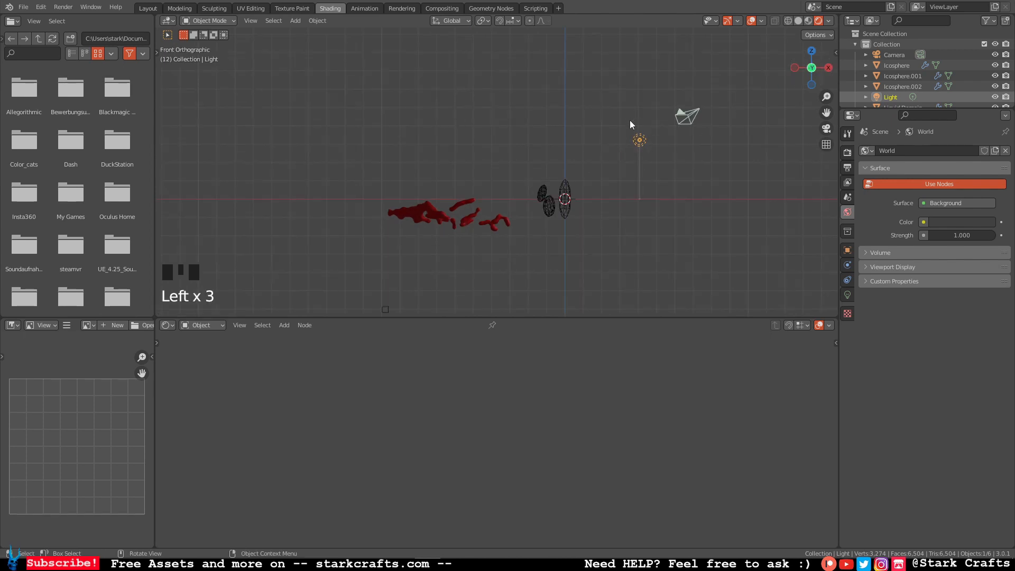
key(g)
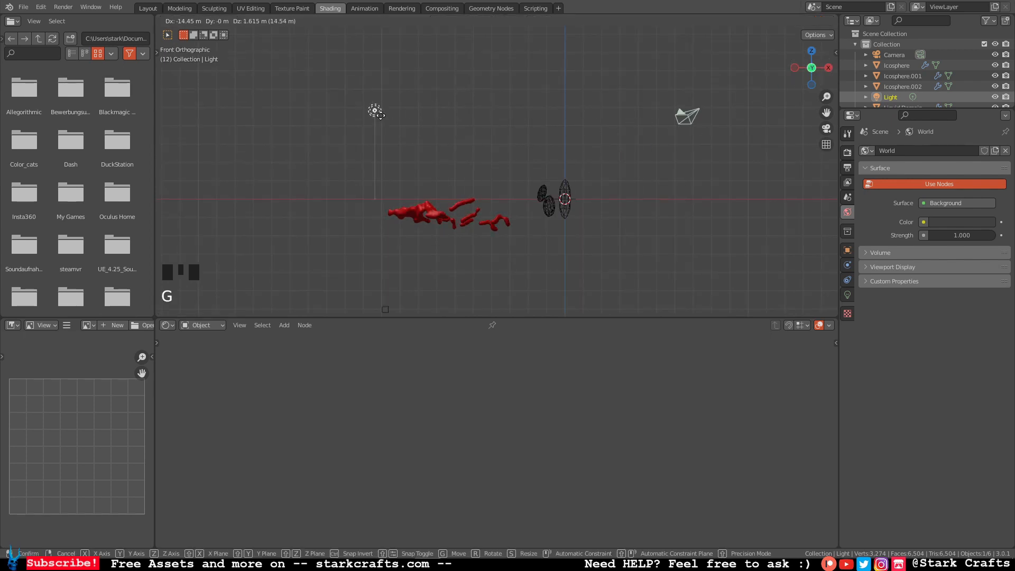
click(386, 125)
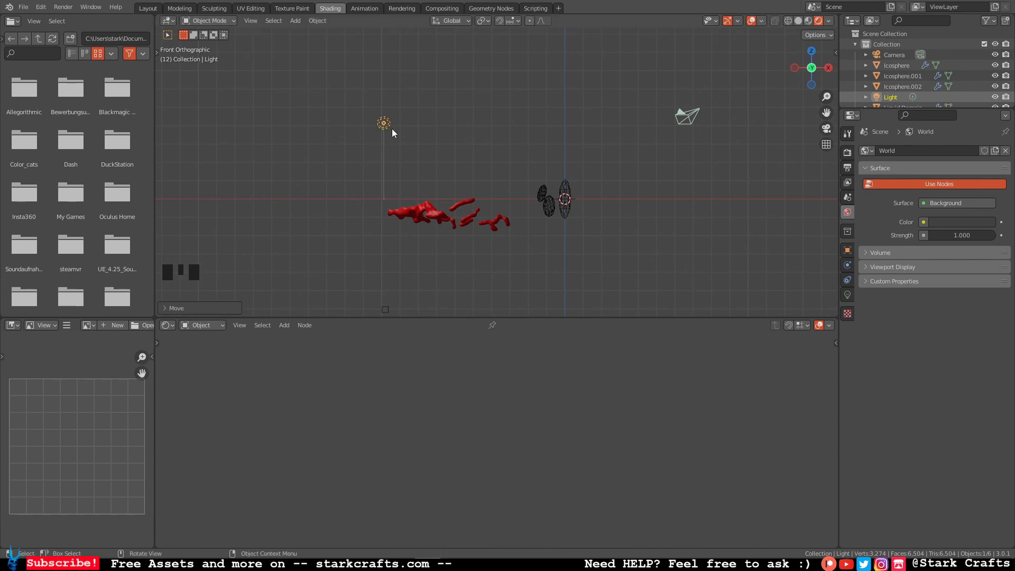
Step: Select the Liquid Domain in a close front view and darken the red base color of its Principled BSDF
middle_drag(393, 131, 435, 227)
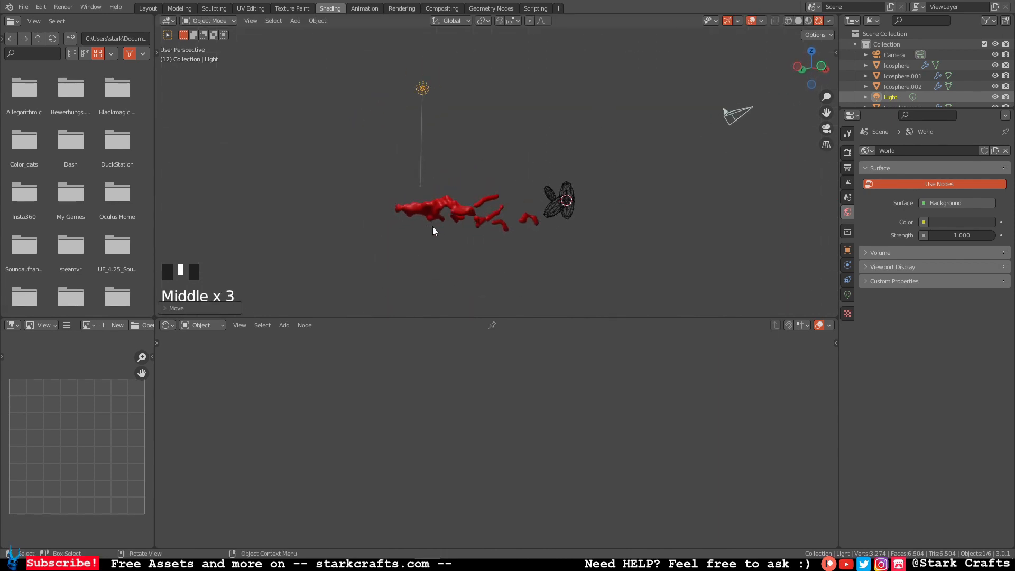
click(823, 70)
scroll(474, 255, up, 5)
scroll(484, 252, down, 6)
scroll(498, 220, down, 4)
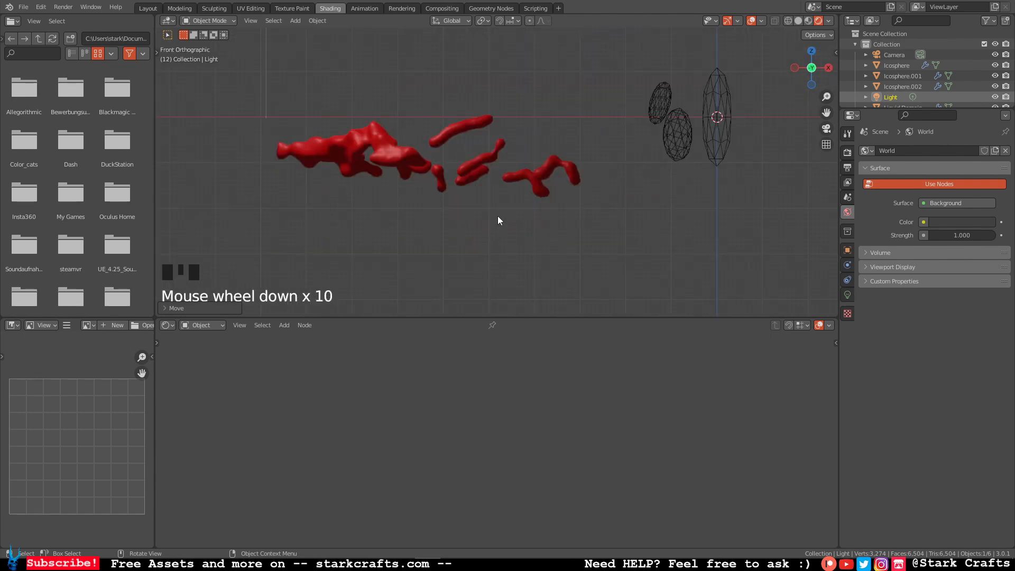
shift+middle_drag(498, 220, 624, 184)
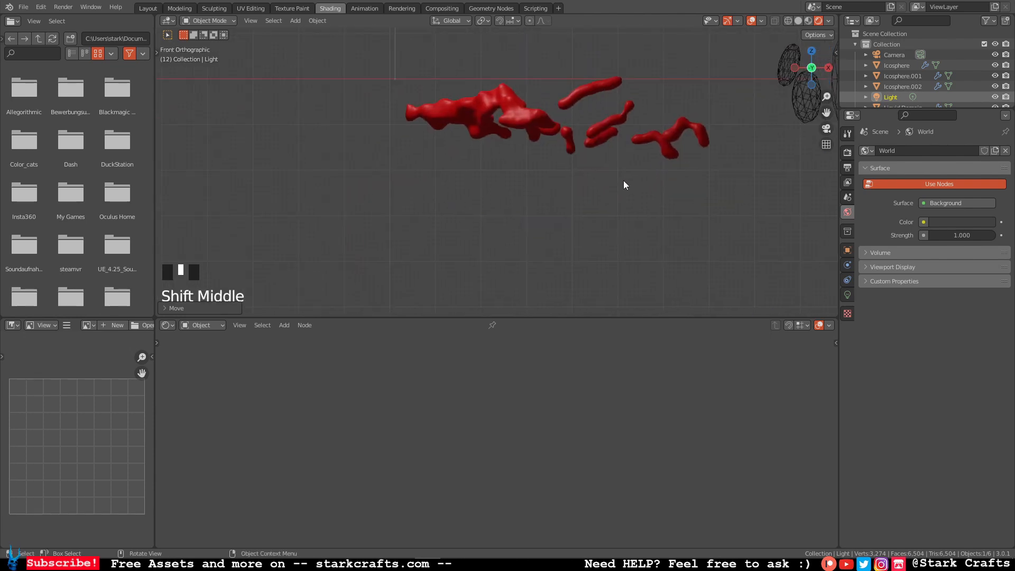
click(536, 124)
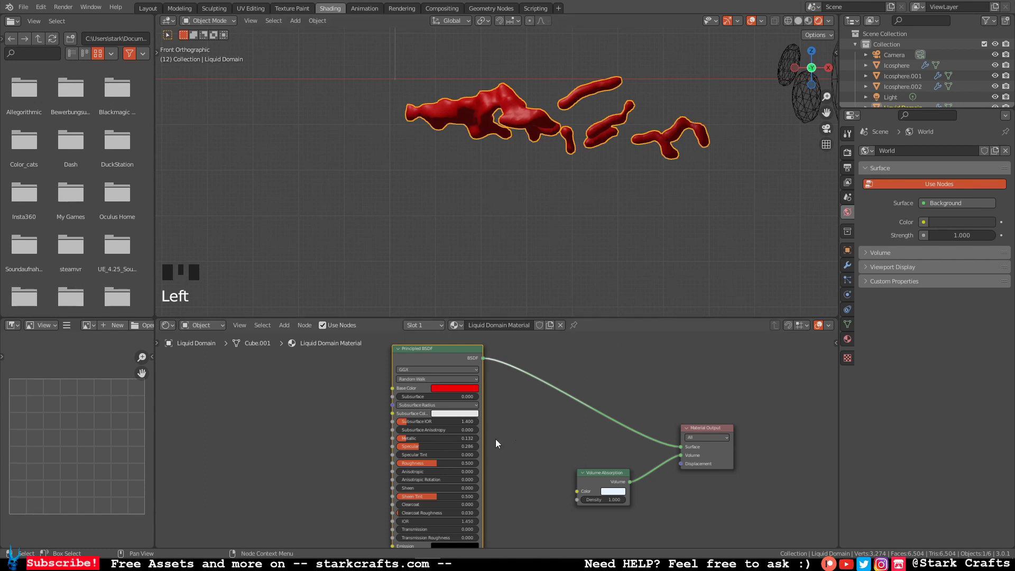
click(453, 390)
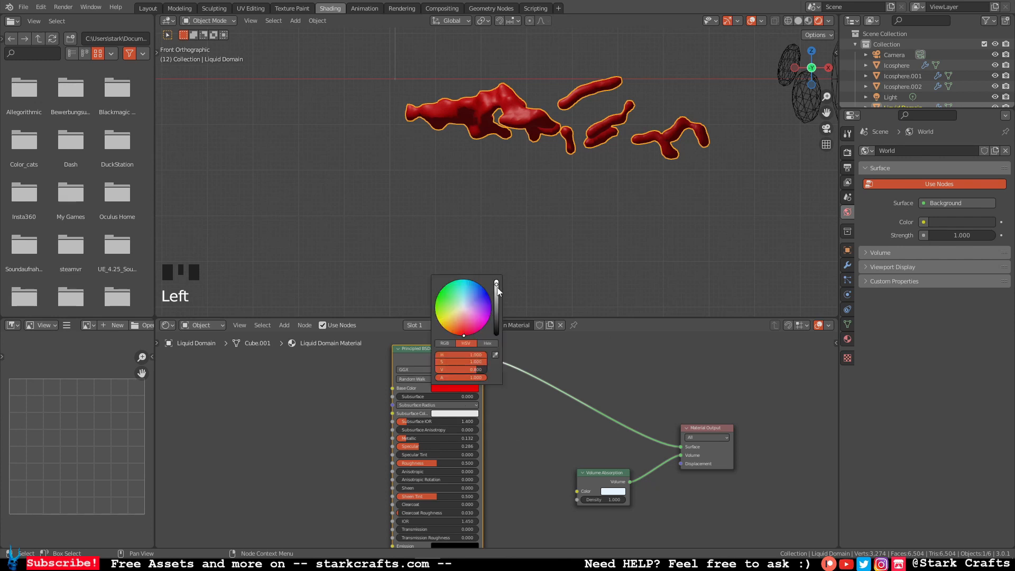
drag(497, 291, 497, 292)
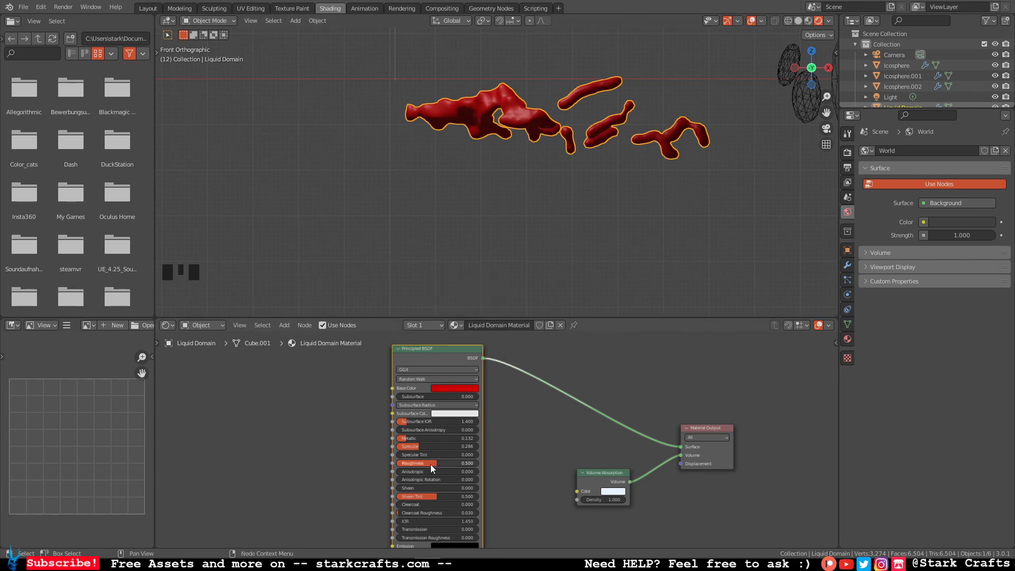
Step: Set the Principled BSDF's roughness to 0.277, specular to 0.523, metallic to 0.036 and sheen tint to 0.200
drag(431, 464, 395, 464)
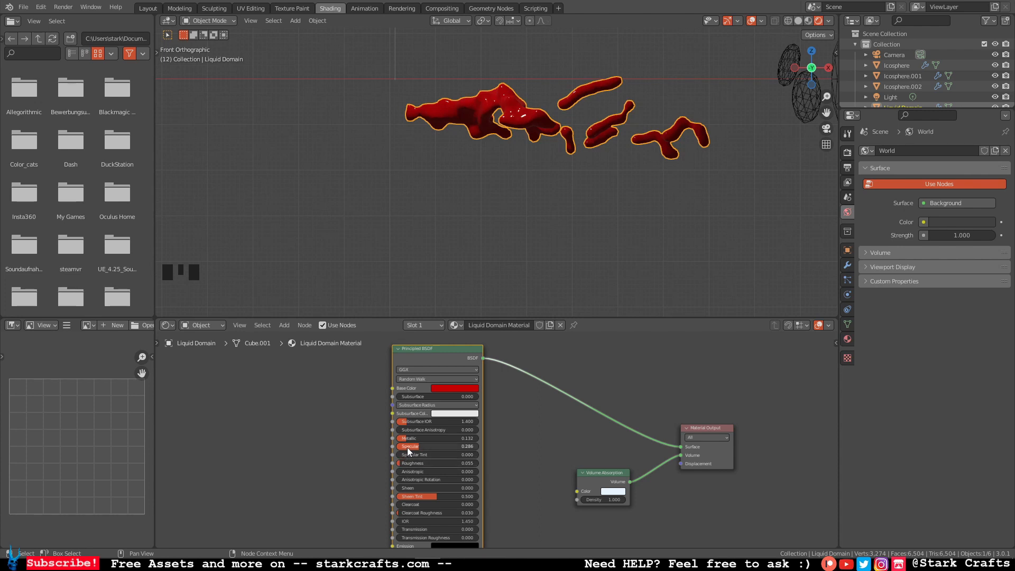
drag(407, 447, 430, 447)
mouse_move(422, 445)
mouse_down()
mouse_move(407, 440)
mouse_move(416, 464)
mouse_move(437, 463)
mouse_move(421, 464)
mouse_up()
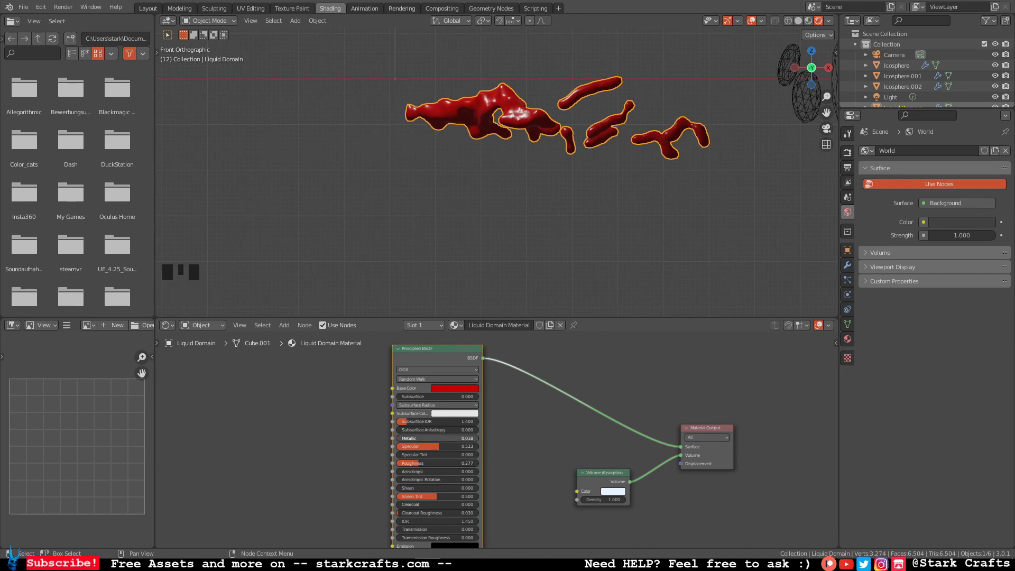
mouse_move(409, 439)
mouse_down()
mouse_move(430, 438)
mouse_move(399, 438)
mouse_up()
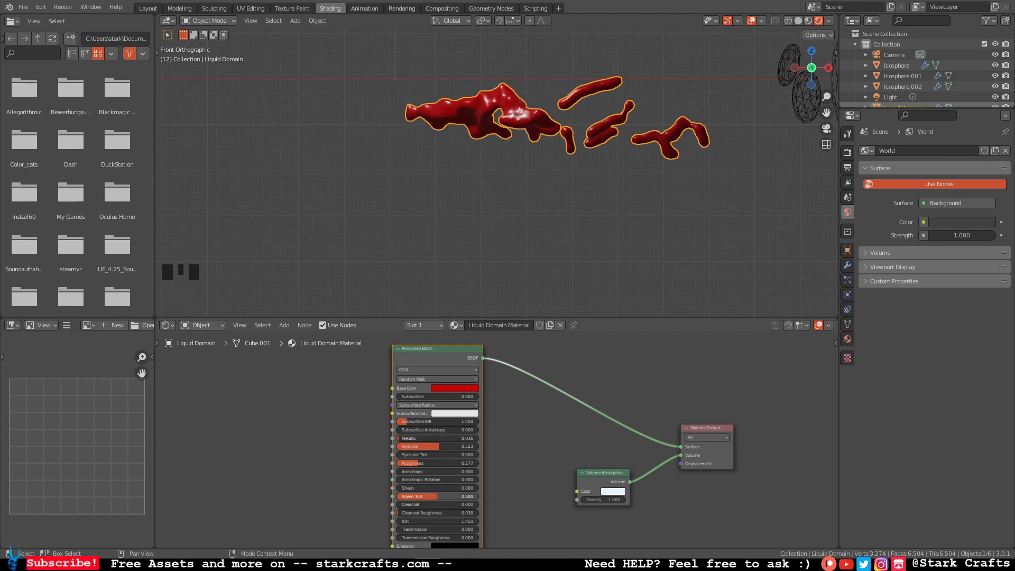
drag(430, 496, 415, 496)
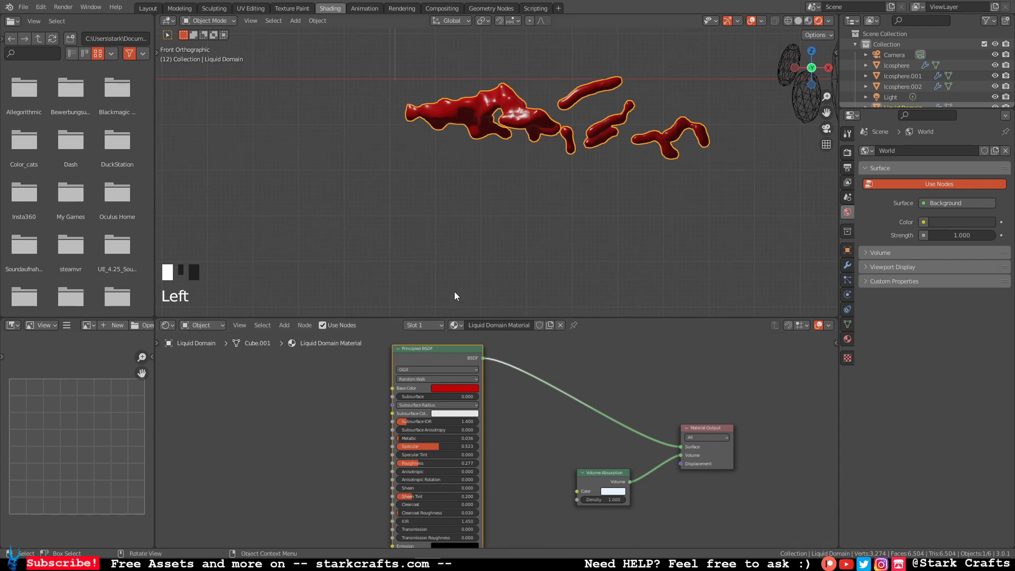
Step: Set the Principled BSDF's clearcoat roughness to 0.000, try a lower IOR and undo the last change
scroll(509, 417, down, 2)
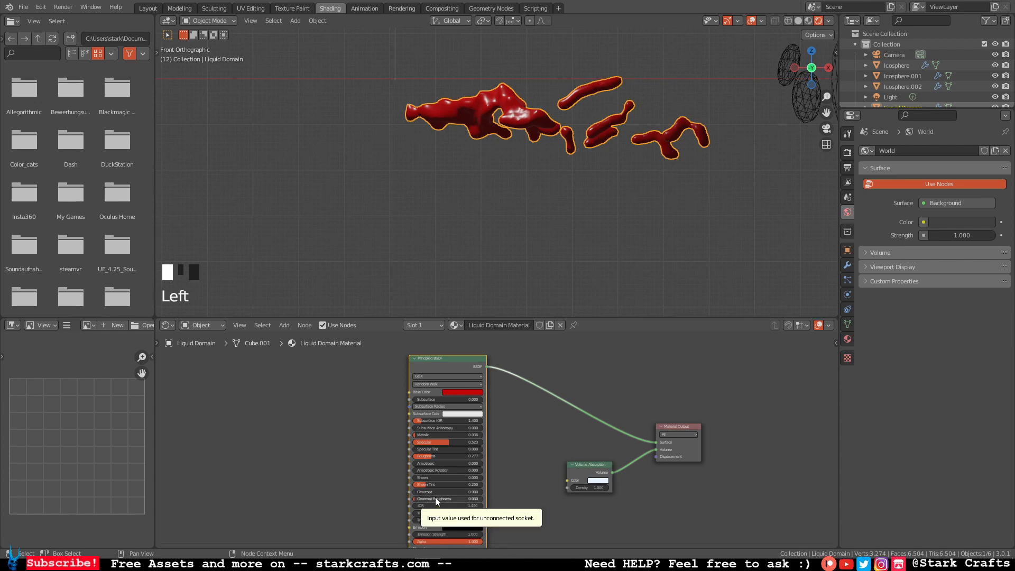
drag(436, 497, 497, 506)
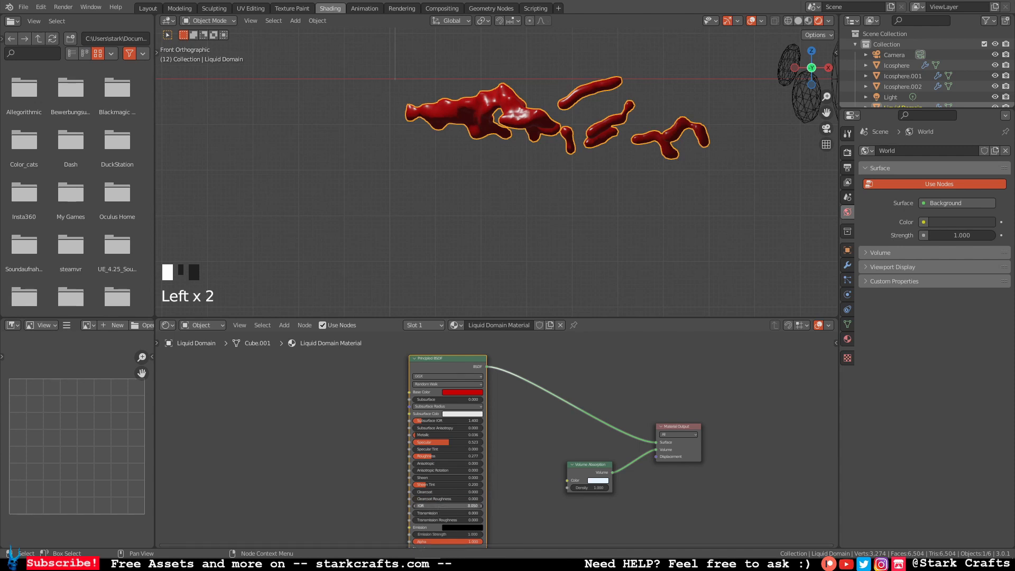
click(449, 507)
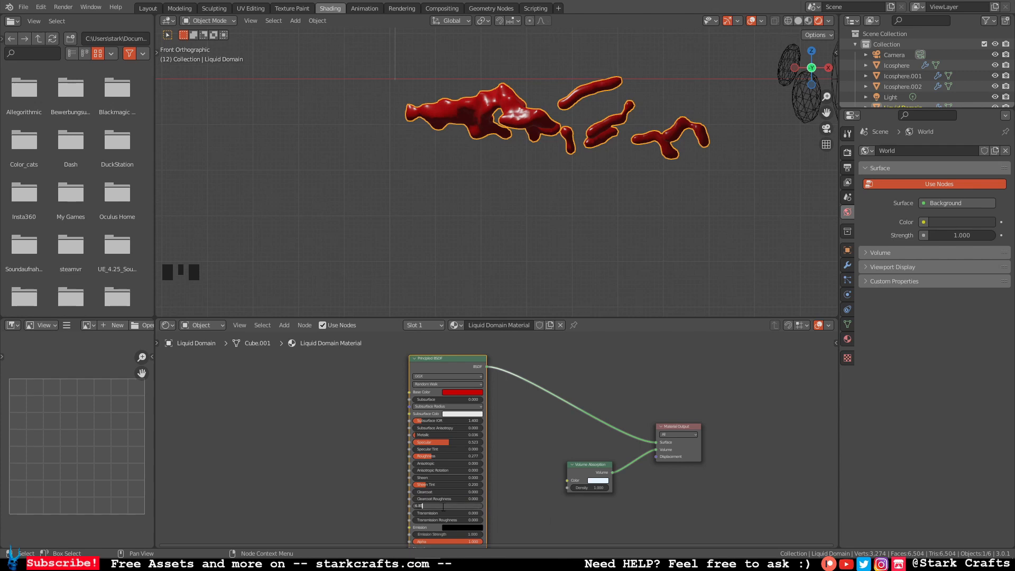
click(522, 452)
key(ctrl+z)
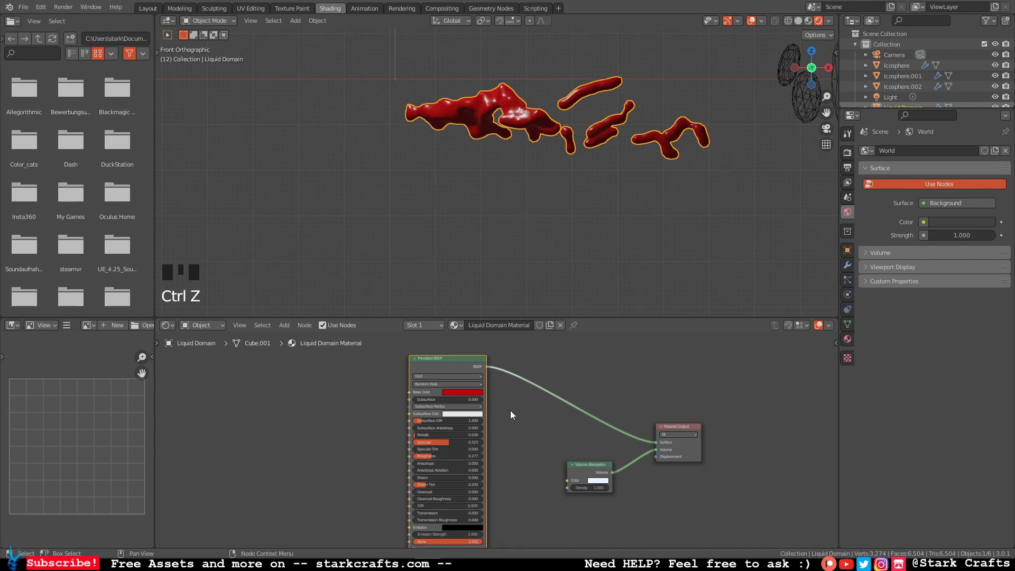
scroll(509, 413, down, 2)
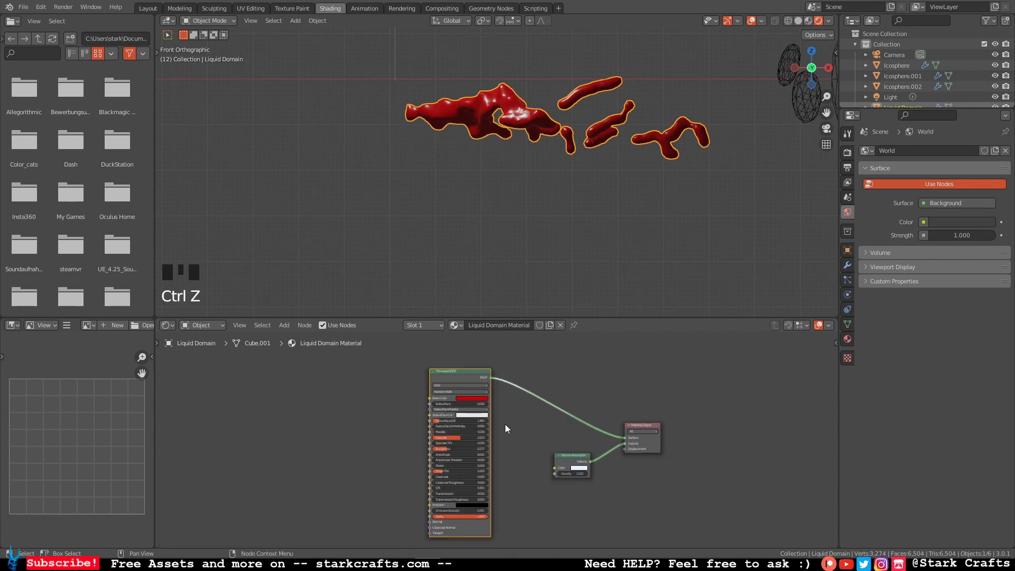
Step: Select the light and move it slightly up and towards +X in front view
shift+middle_drag(524, 208, 489, 253)
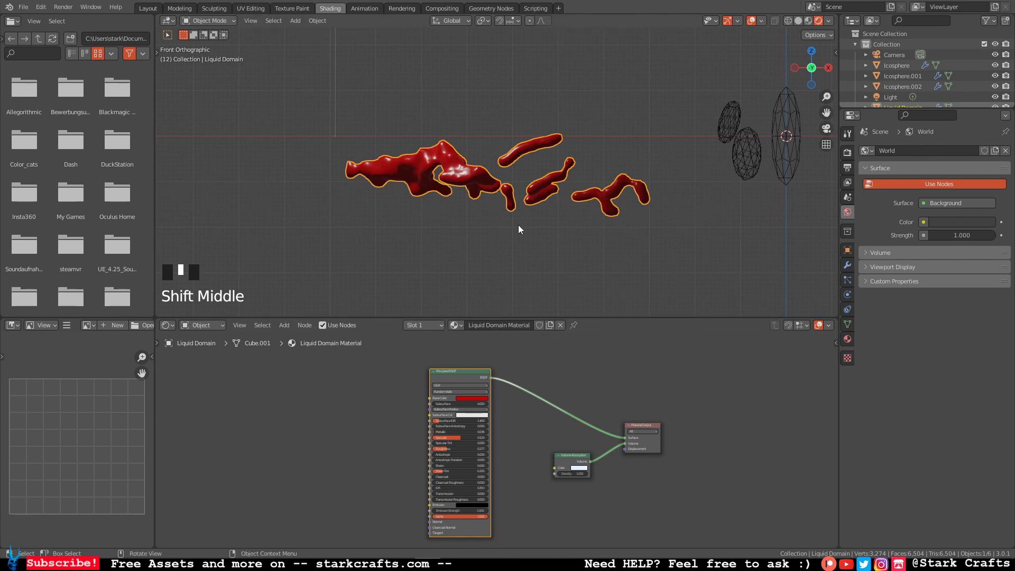
shift+middle_drag(469, 220, 487, 186)
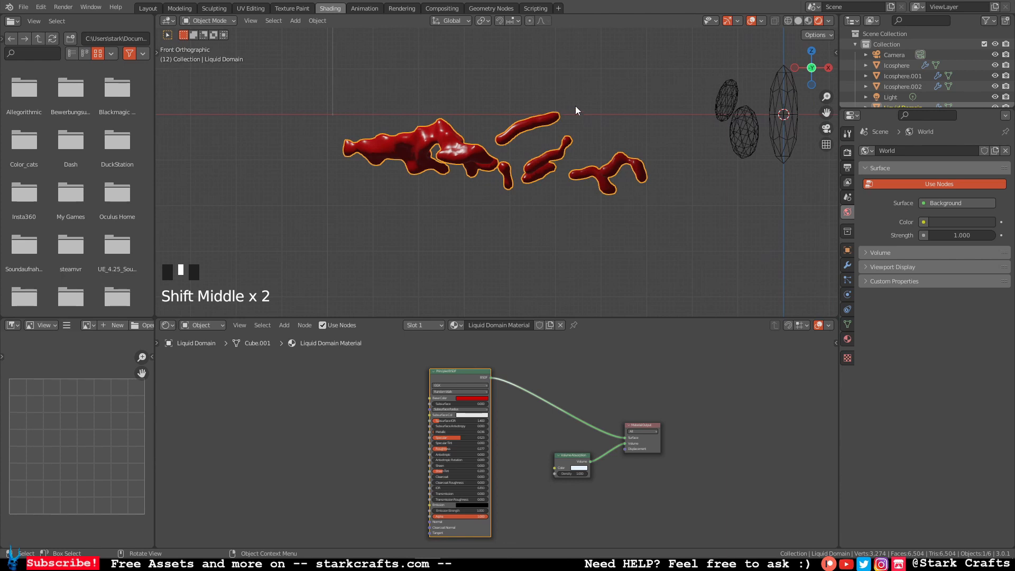
scroll(572, 103, up, 8)
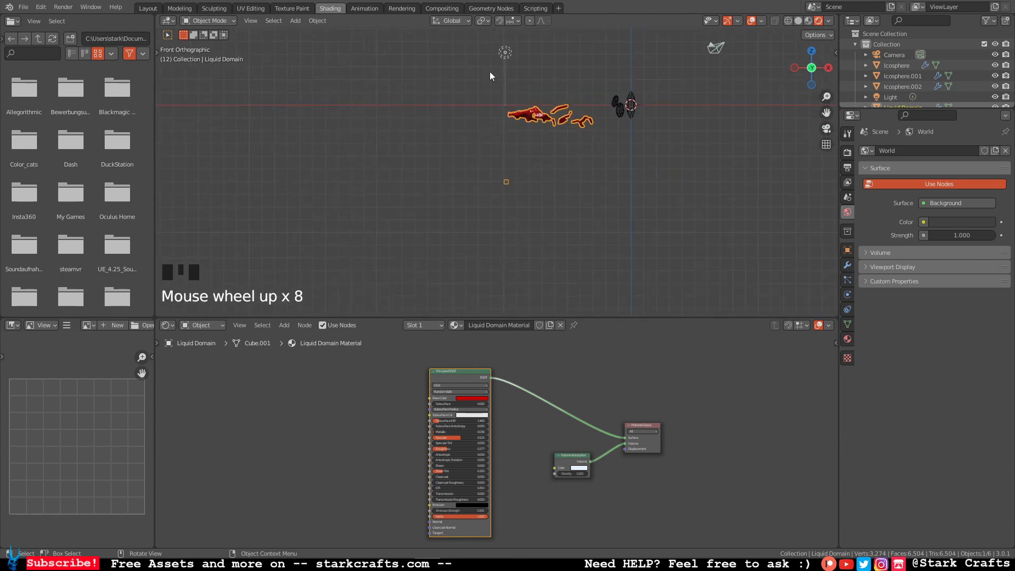
click(505, 53)
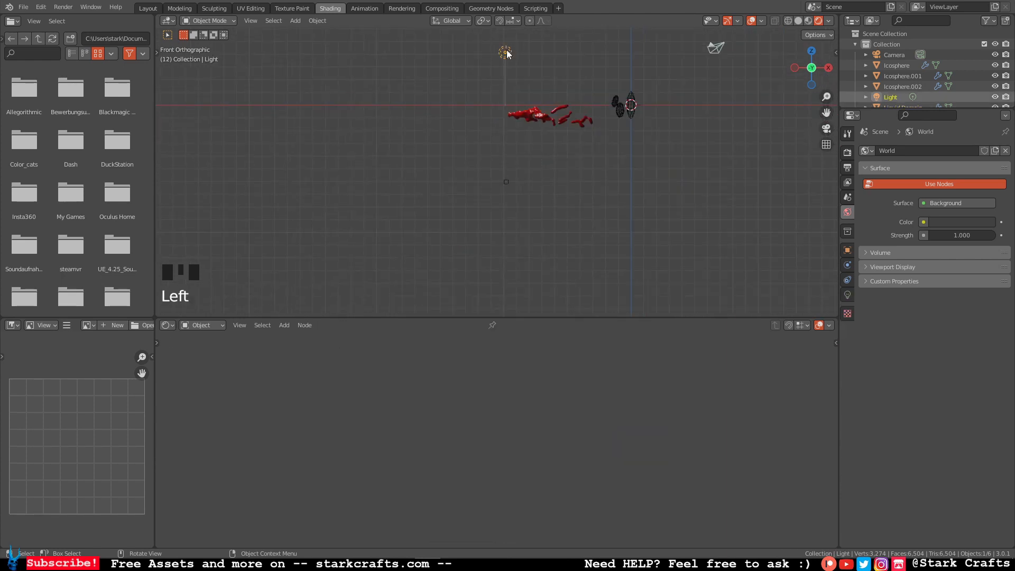
key(g)
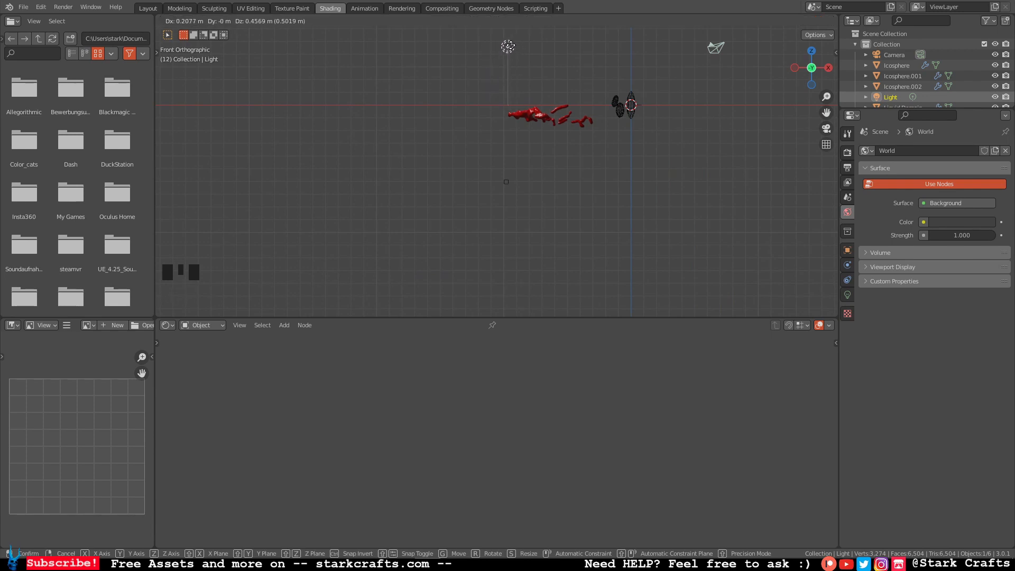
click(517, 49)
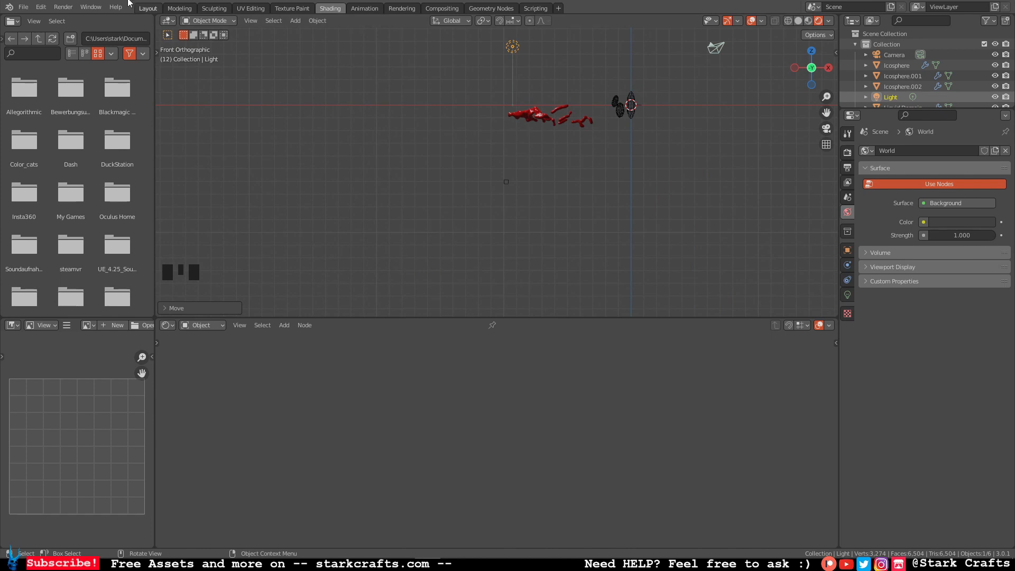
Step: Switch to the Layout workspace and show the liquid in front view with rendered shading
click(143, 8)
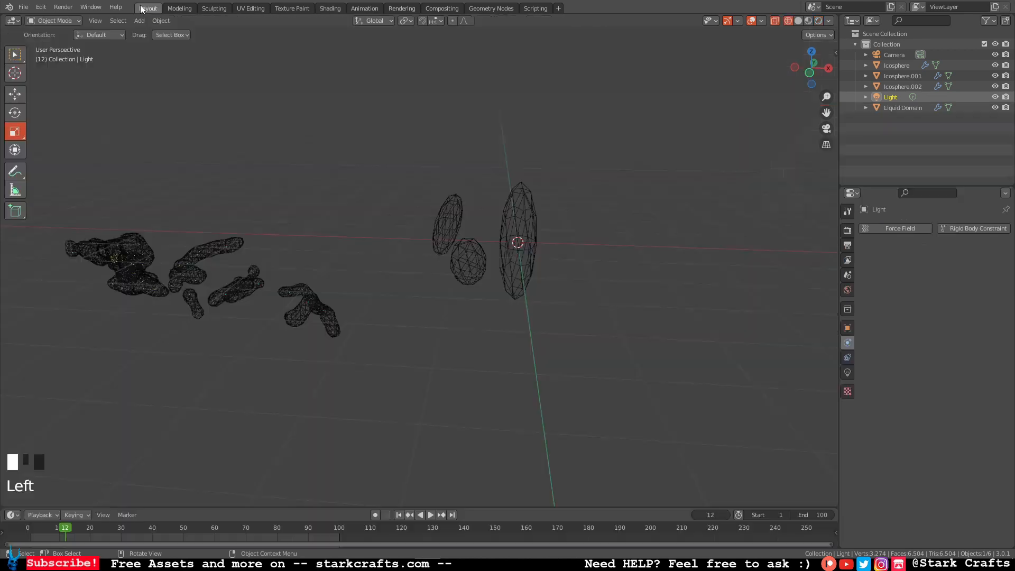
click(810, 73)
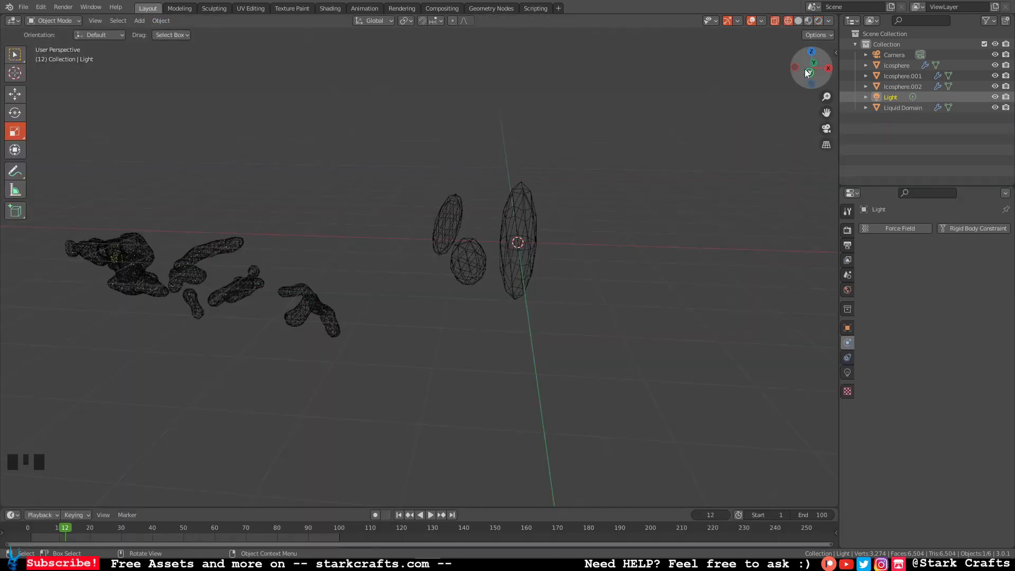
shift+middle_drag(534, 213, 630, 222)
click(818, 20)
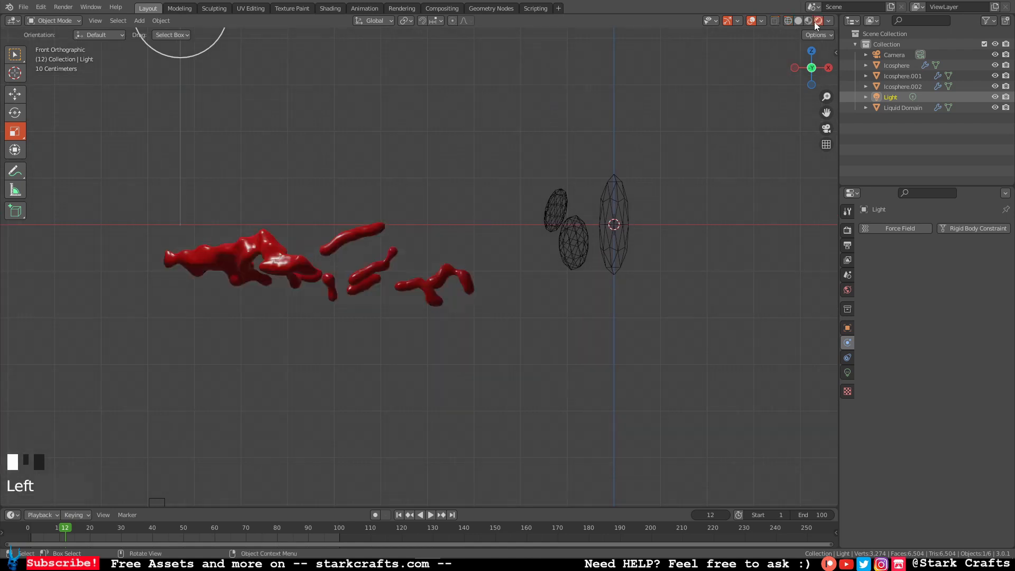
shift+middle_drag(335, 220, 457, 147)
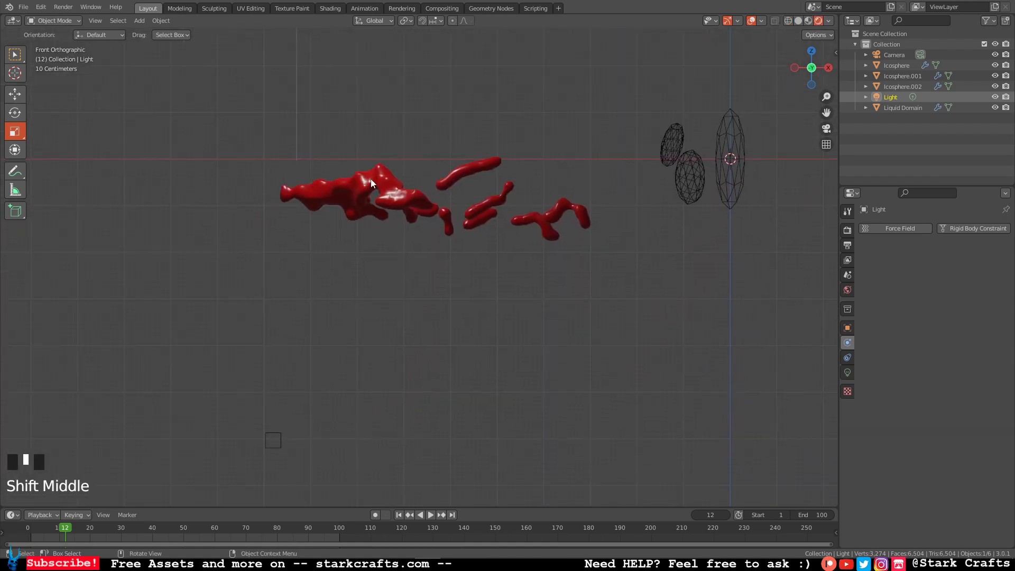
shift+middle_drag(580, 88, 575, 107)
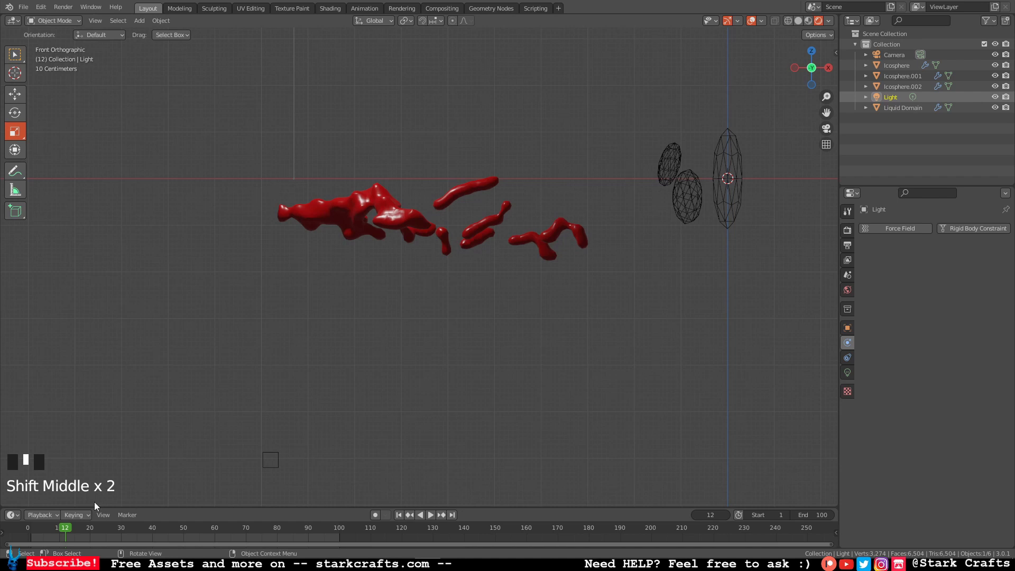
Step: Scrub through the first frames of the timeline to examine the shaded splash in motion, and return to frame 1
drag(53, 530, 64, 507)
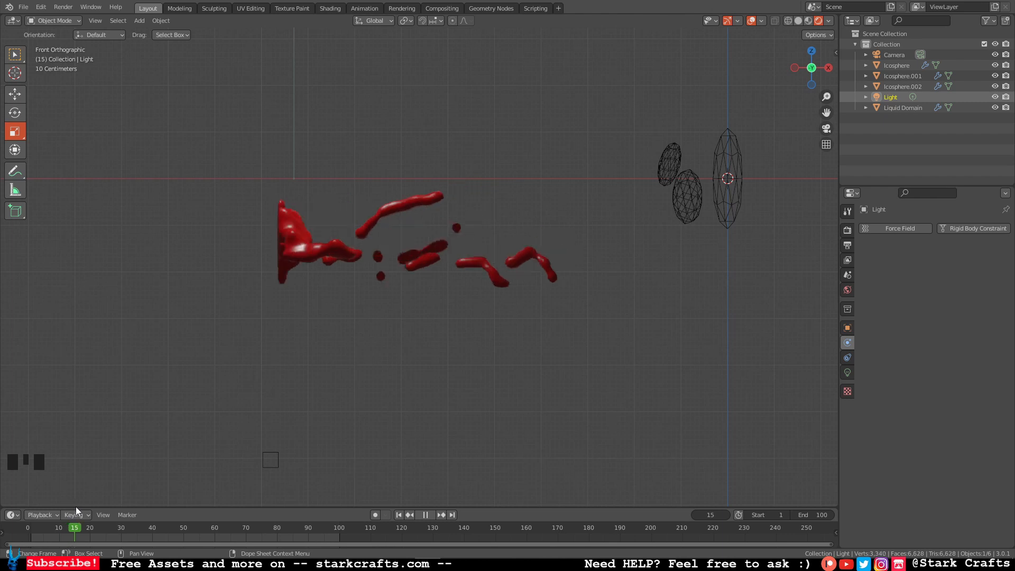
key(space)
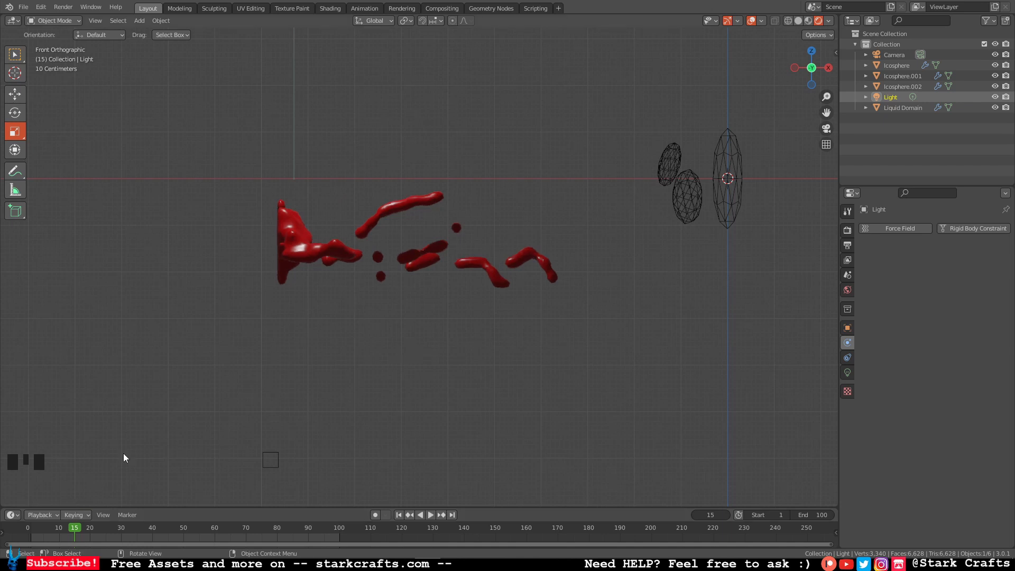
drag(75, 530, 30, 531)
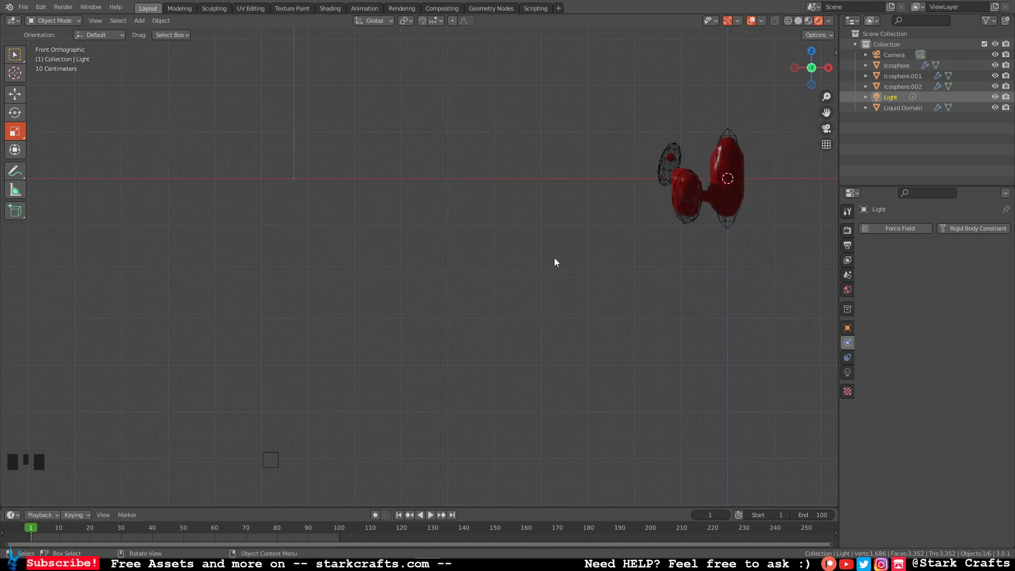
shift+middle_drag(555, 258, 528, 300)
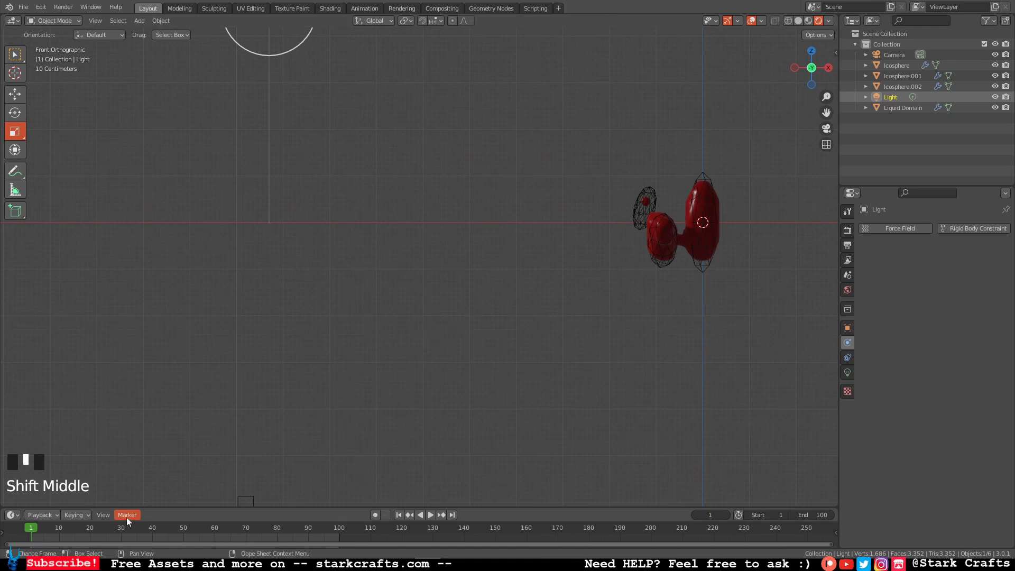
drag(65, 529, 90, 531)
drag(86, 530, 32, 524)
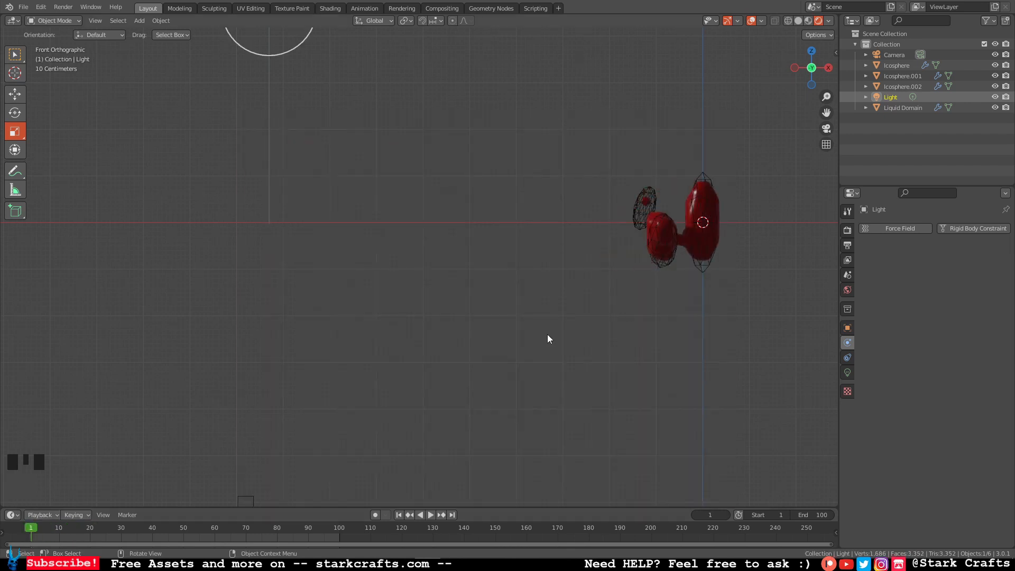
Step: Set the animation's end frame to 20
click(810, 515)
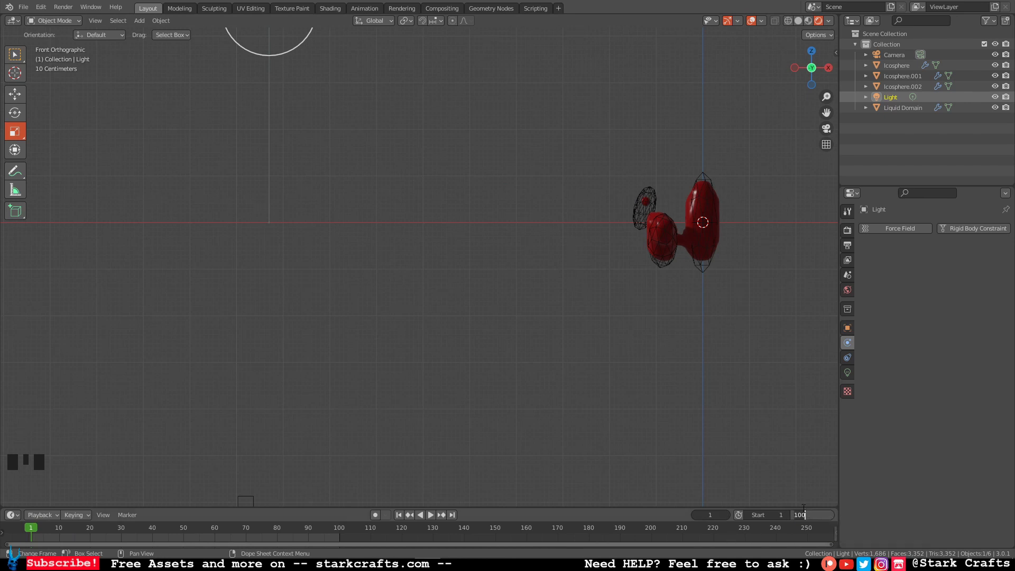
text(20)
key(Return)
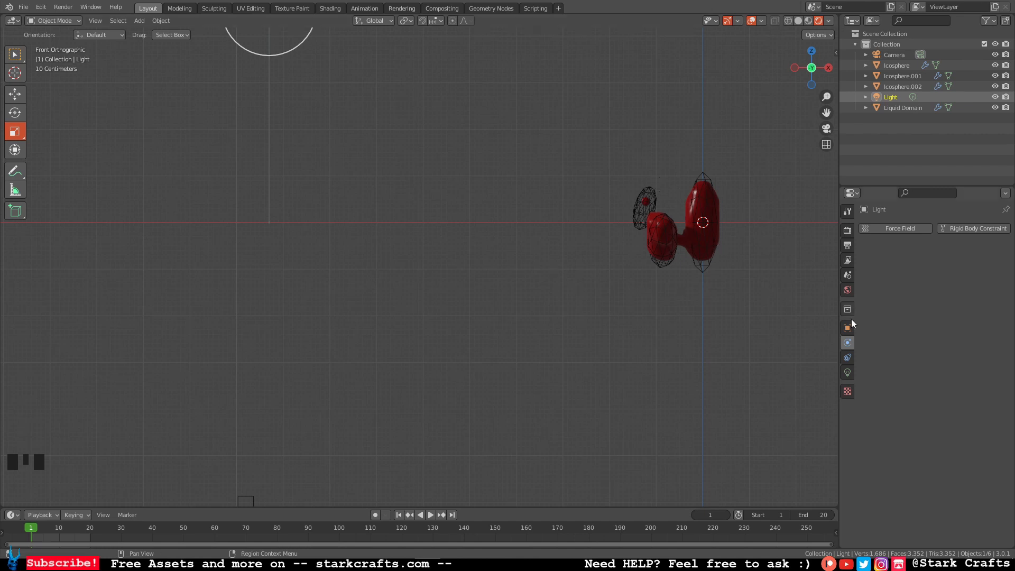
Step: Exclude Icosphere, Icosphere.001 and Icosphere.002 from renders while leaving them shown in the viewport
shift+middle_drag(661, 316, 626, 295)
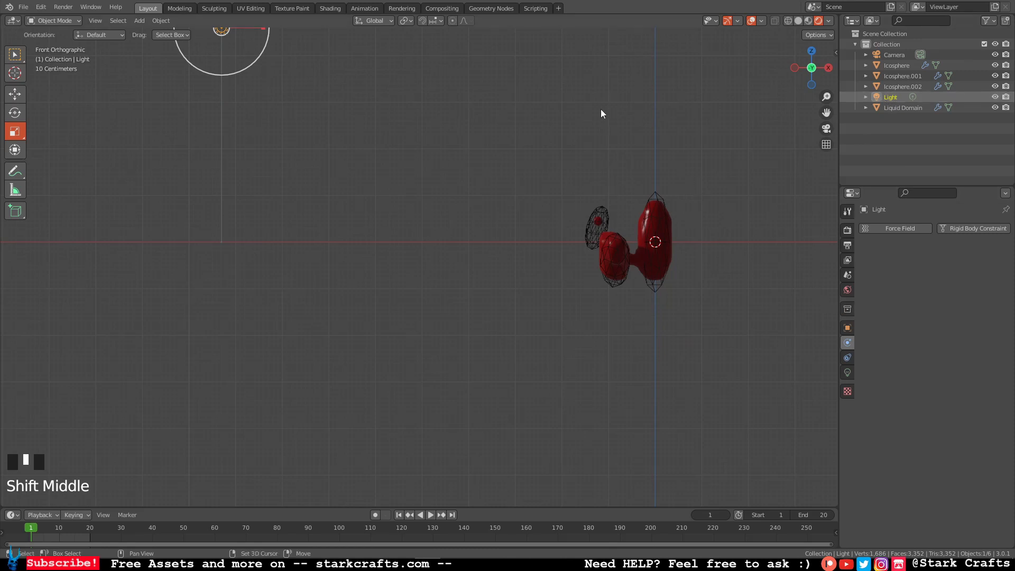
shift+middle_drag(595, 126, 582, 189)
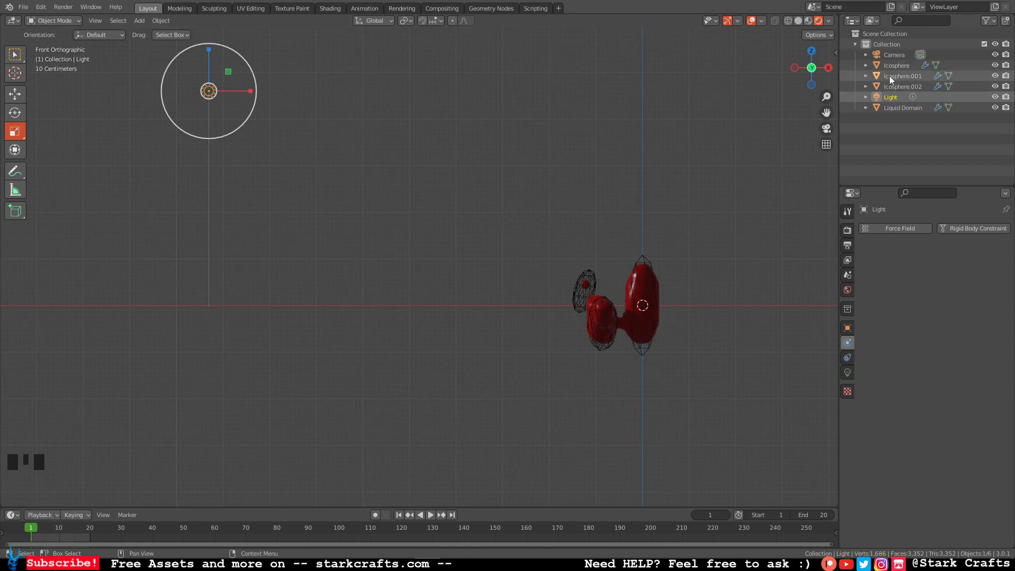
click(1008, 87)
click(1007, 88)
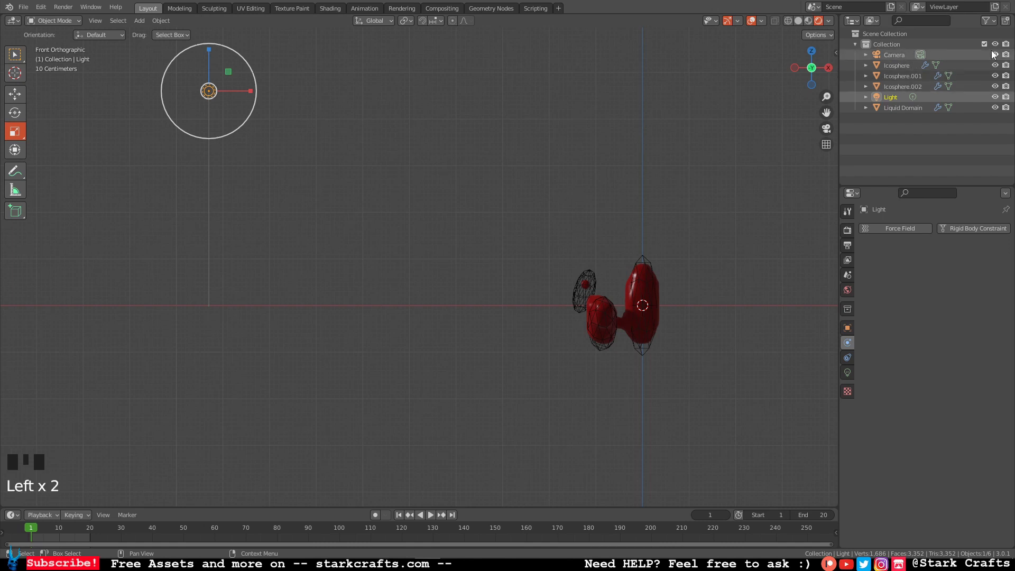
click(991, 21)
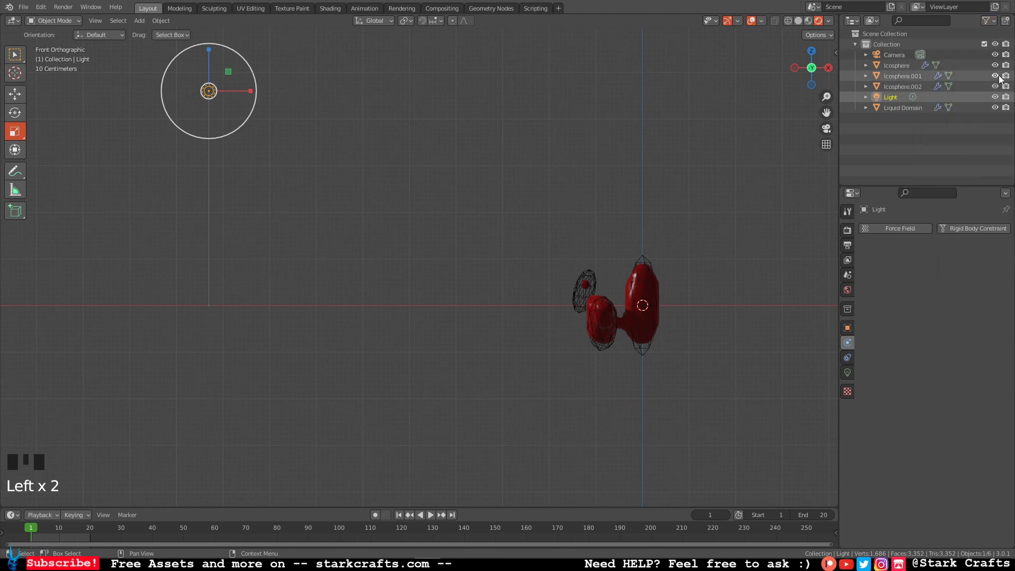
click(1007, 87)
click(1007, 76)
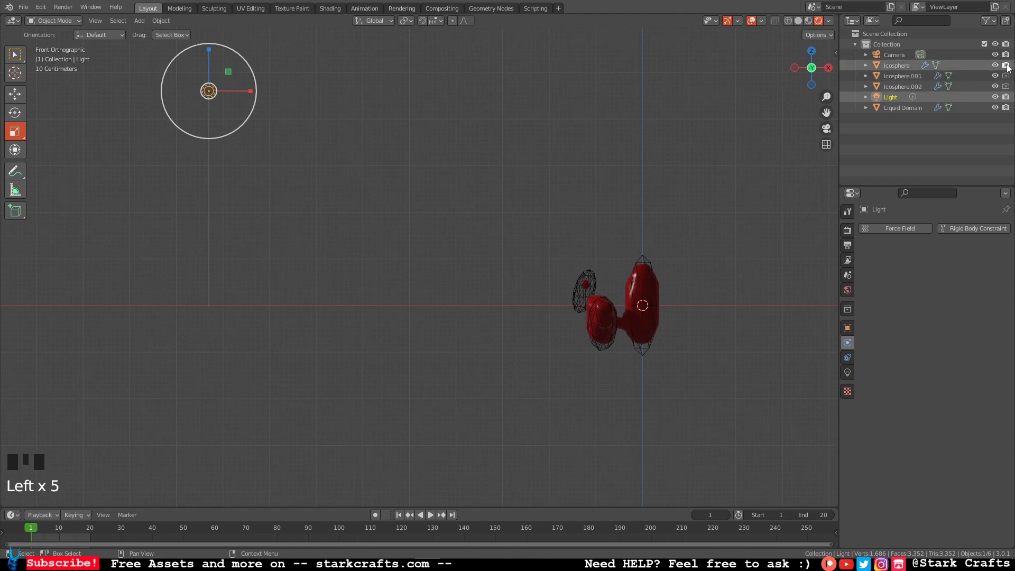
click(1007, 65)
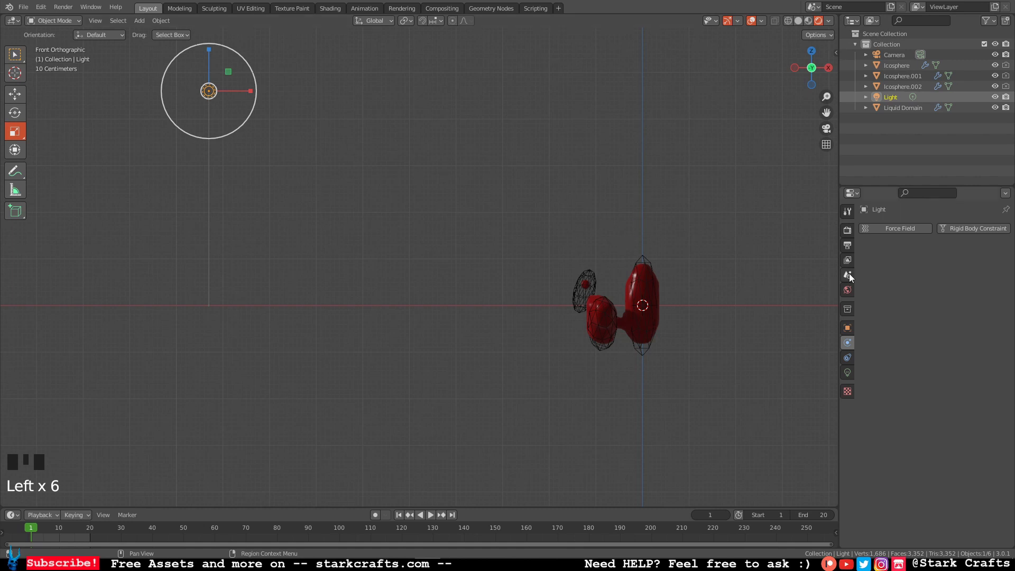
Step: Select the camera and set its X, Y and Z location to 0 m
click(894, 55)
scroll(590, 183, up, 3)
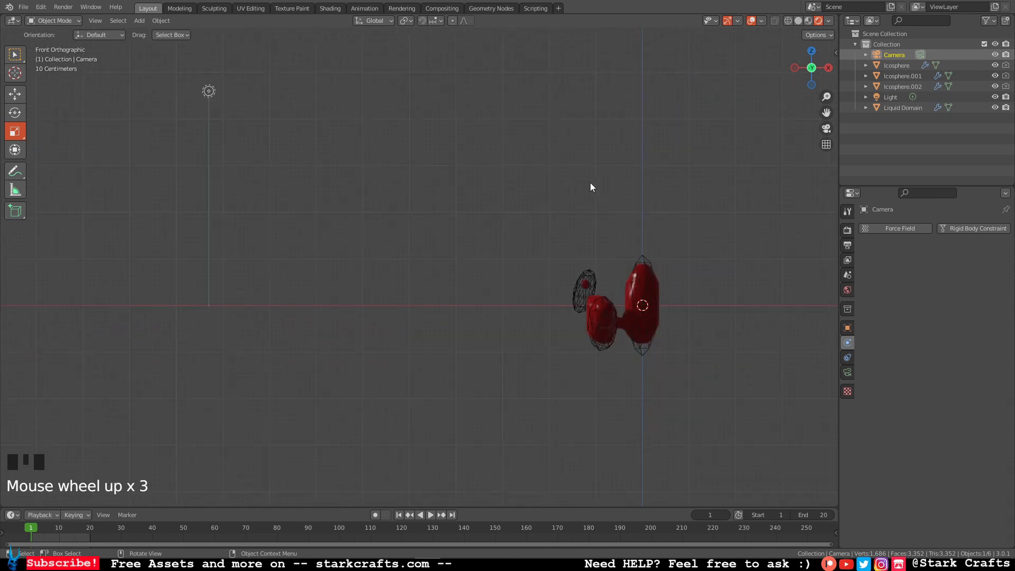
scroll(590, 183, down, 1)
middle_drag(659, 197, 648, 218)
scroll(643, 218, down, 4)
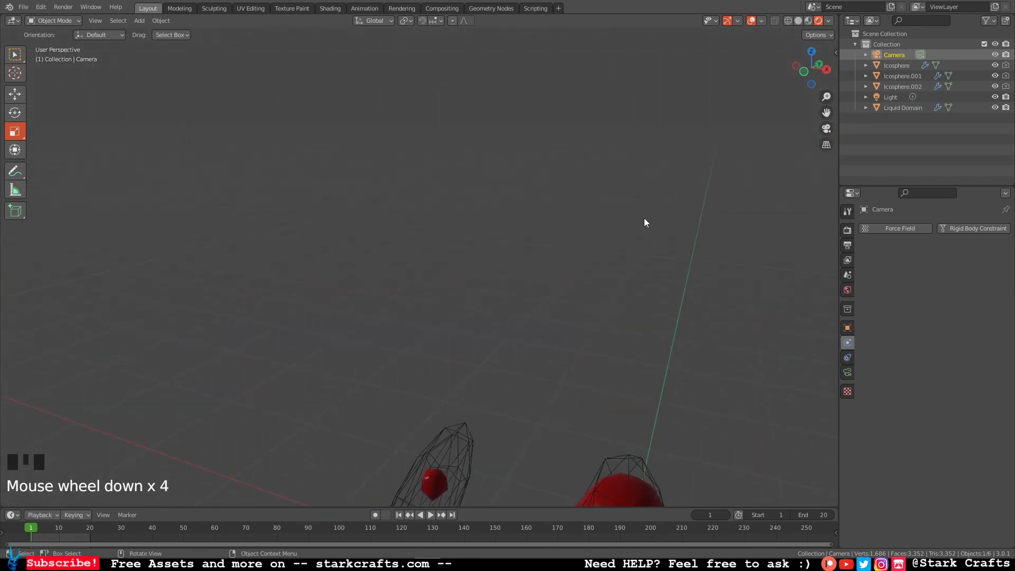
scroll(644, 219, up, 11)
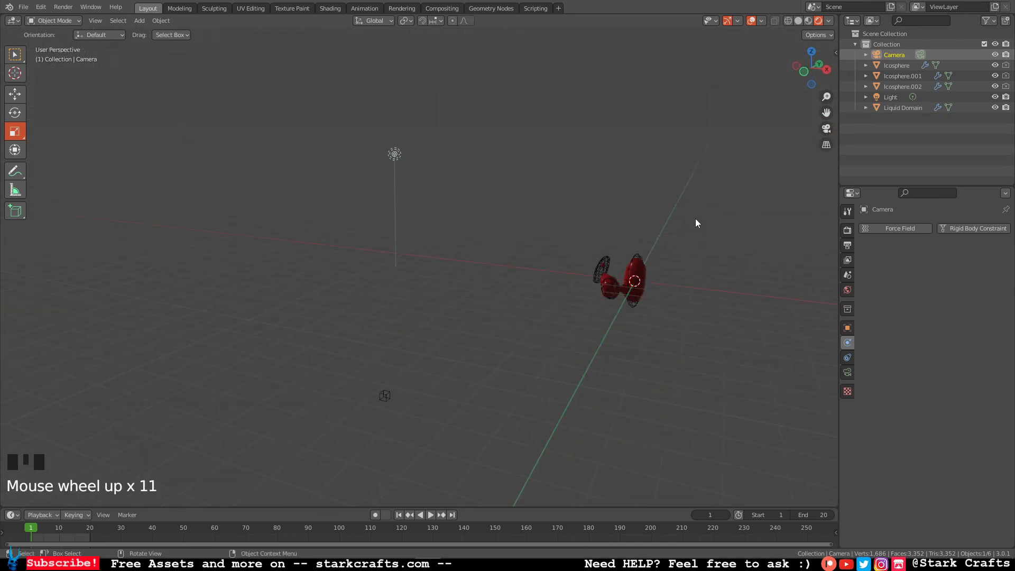
shift+middle_drag(696, 223, 574, 222)
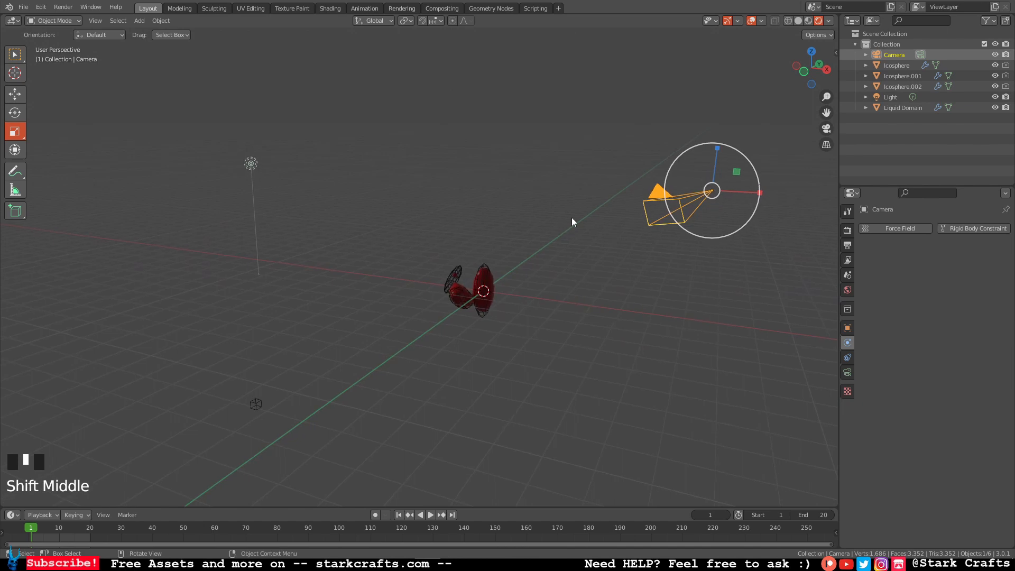
click(836, 53)
double_click(775, 75)
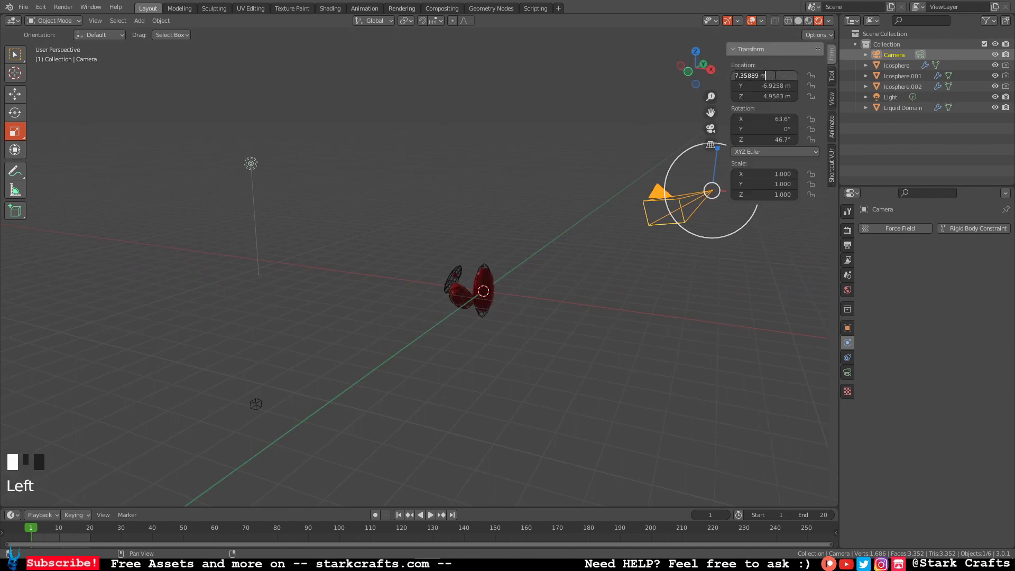
text(0)
click(773, 86)
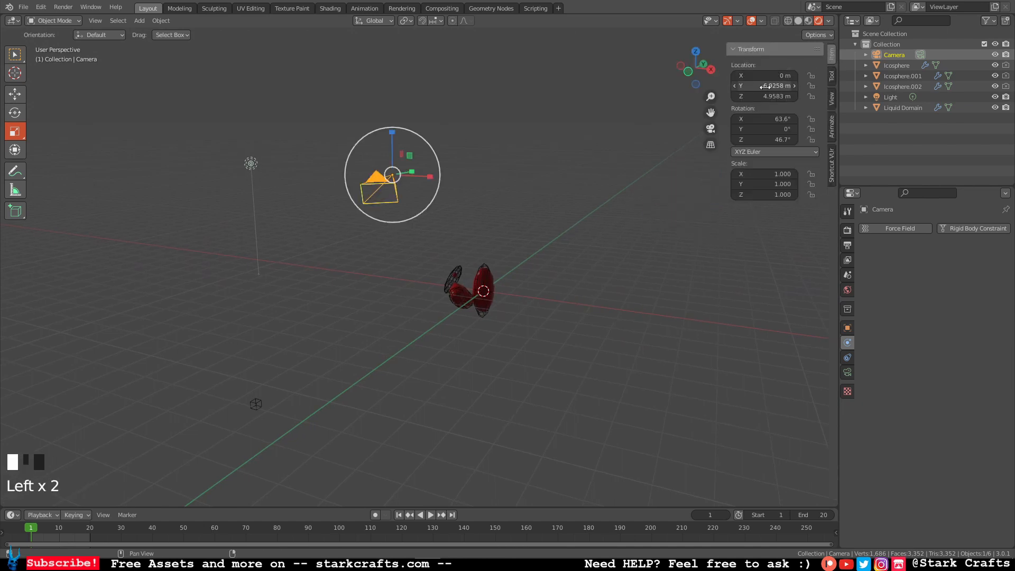
text(0)
click(774, 96)
text(0)
Step: Set the camera's rotation to 90° on X and 0° on Y and Z
click(774, 118)
text(0)
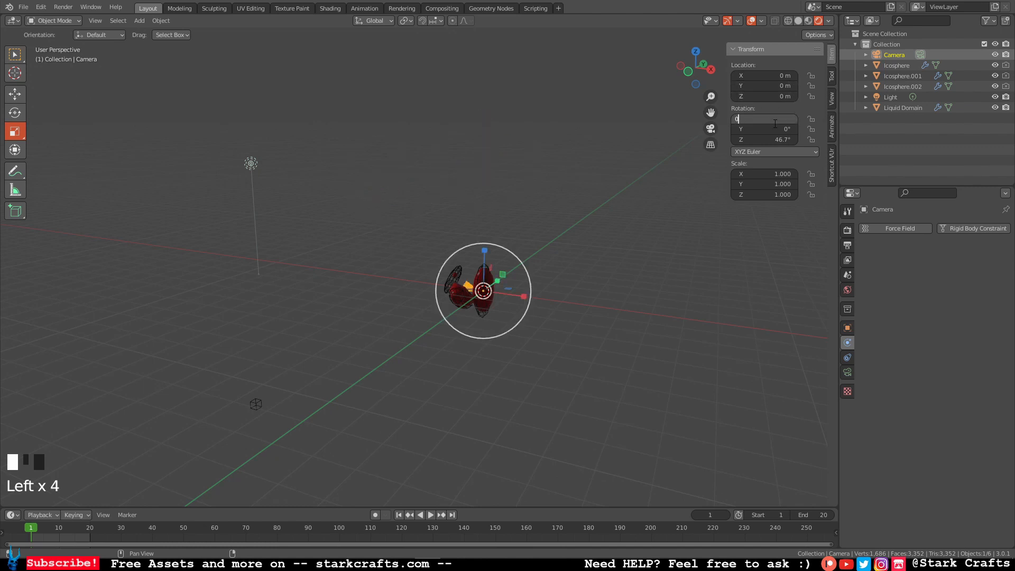
click(774, 129)
key(Tab)
text(0)
click(770, 118)
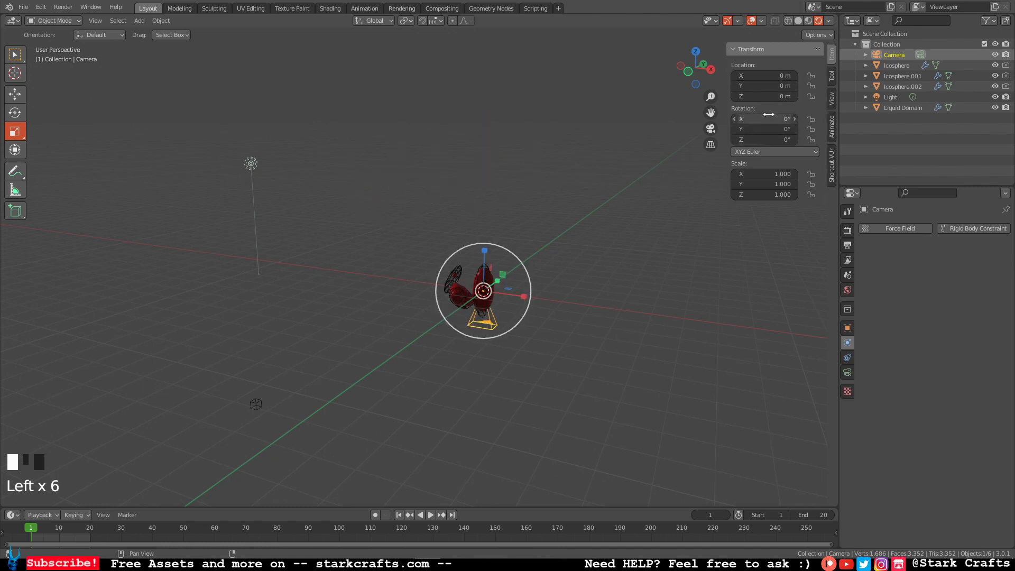
text(90)
click(734, 153)
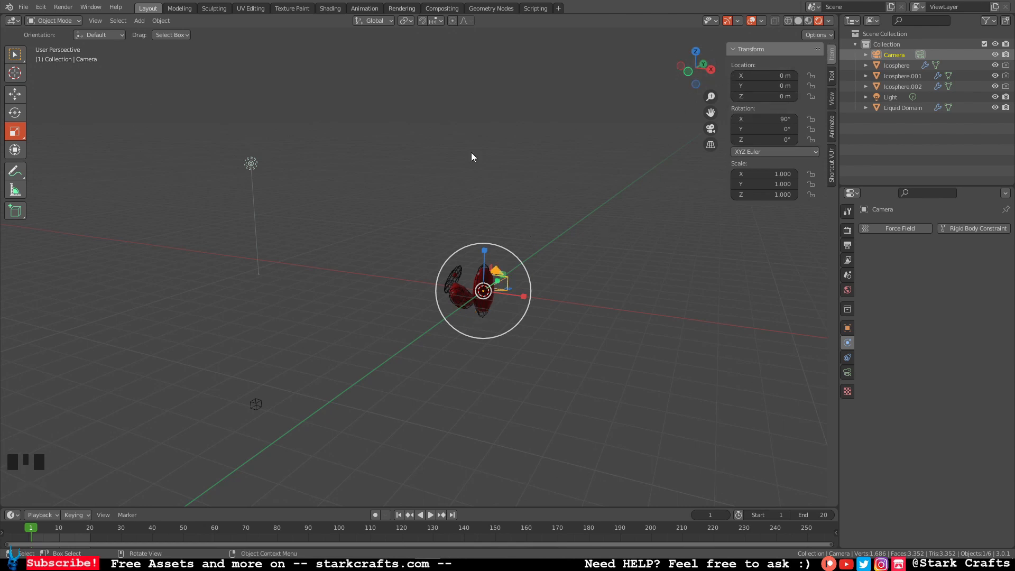
Step: Move the camera along the Y axis to about -4.41 m, in front of the liquid
click(15, 95)
middle_drag(567, 269, 483, 284)
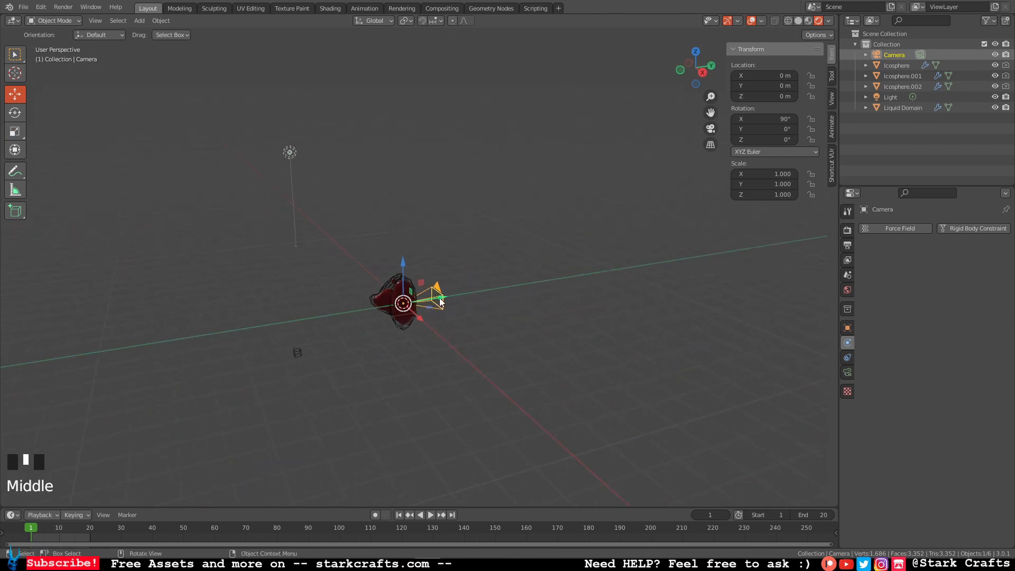
drag(442, 300, 307, 312)
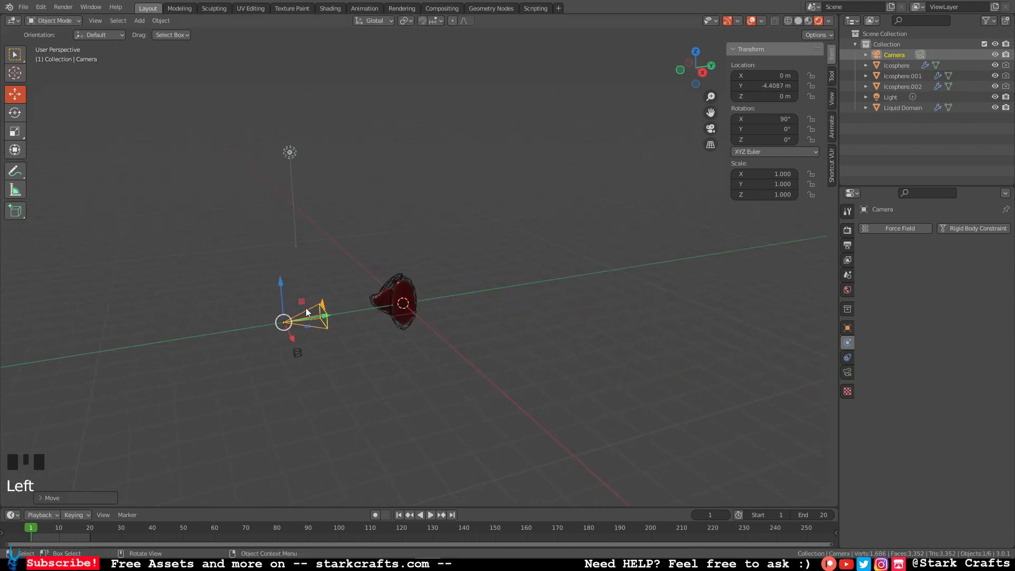
Step: Change the camera's lens type to Orthographic and look at the liquid through the camera
middle_drag(503, 315, 688, 270)
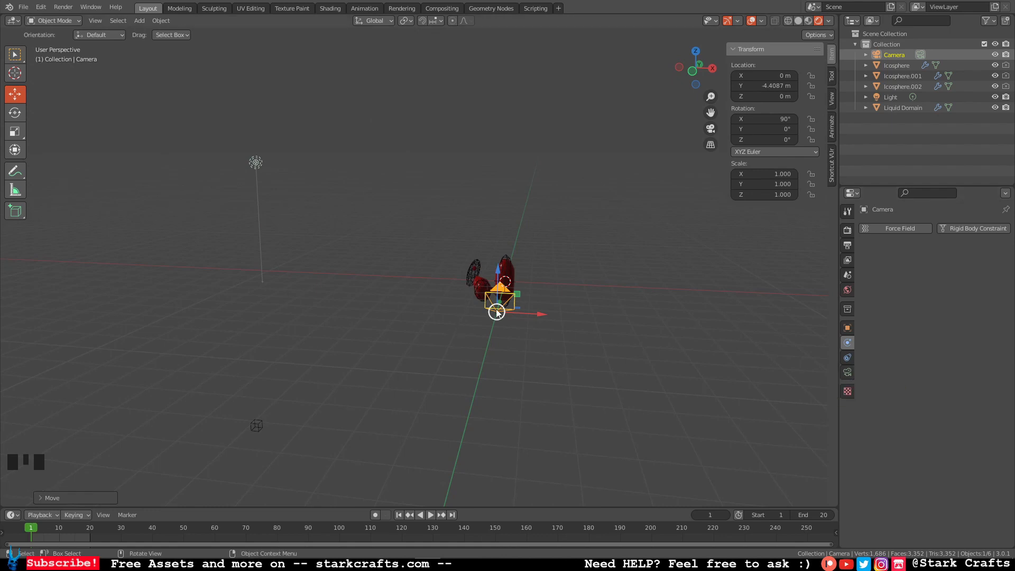
click(847, 374)
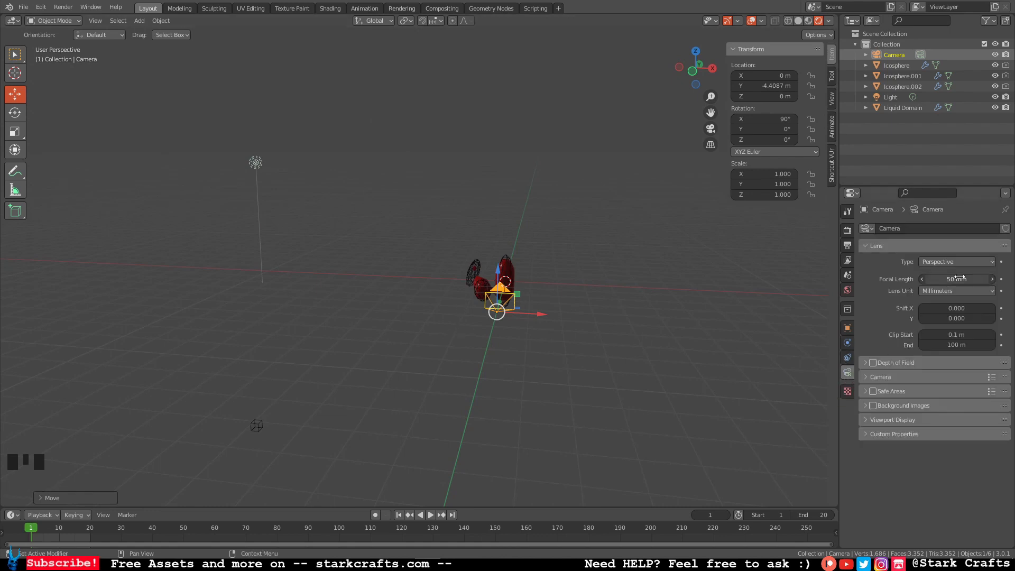
click(962, 262)
click(943, 287)
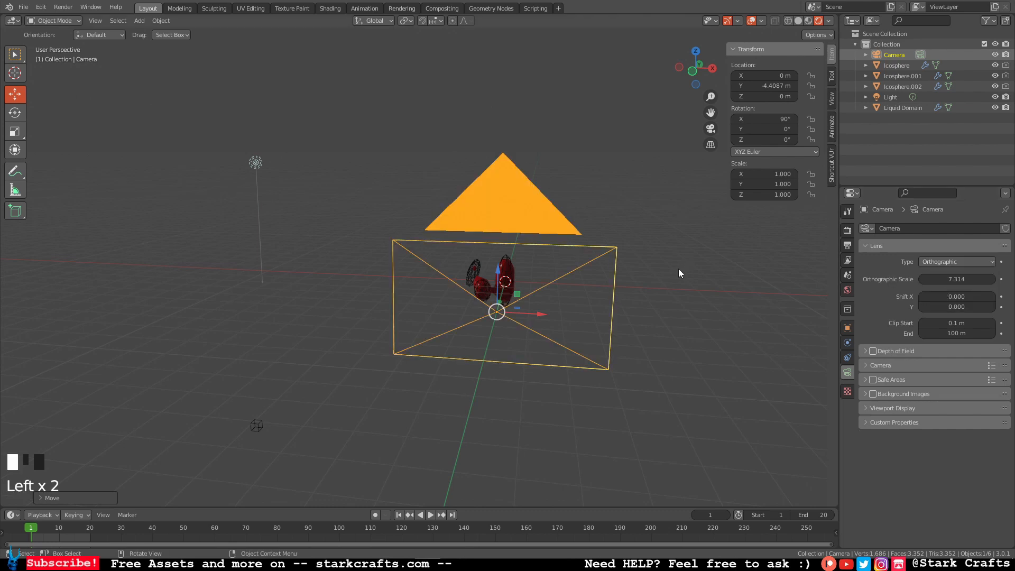
key(KP_0)
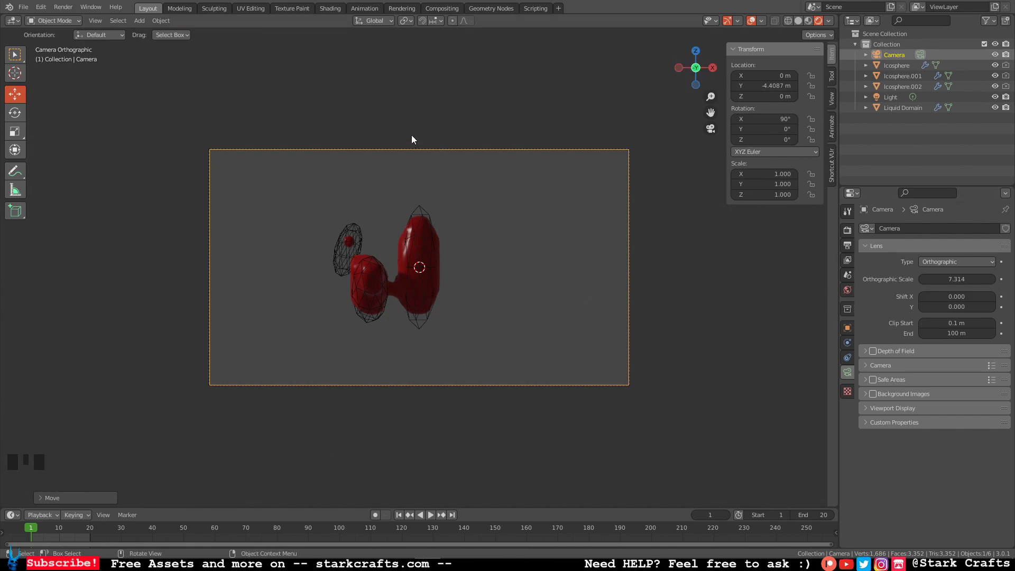
Step: Set the render output resolution to 128 px by 128 px
click(848, 232)
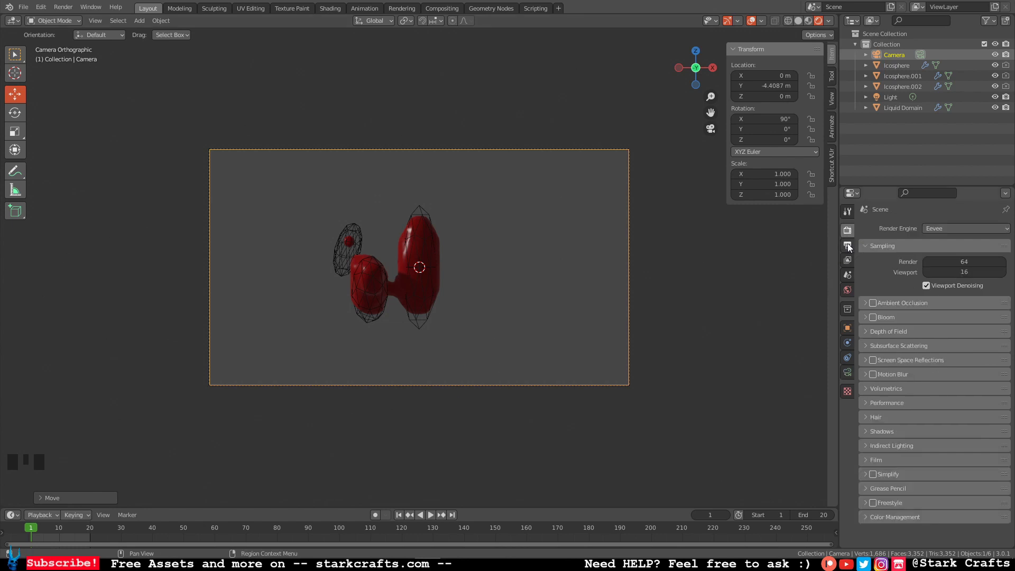
click(848, 246)
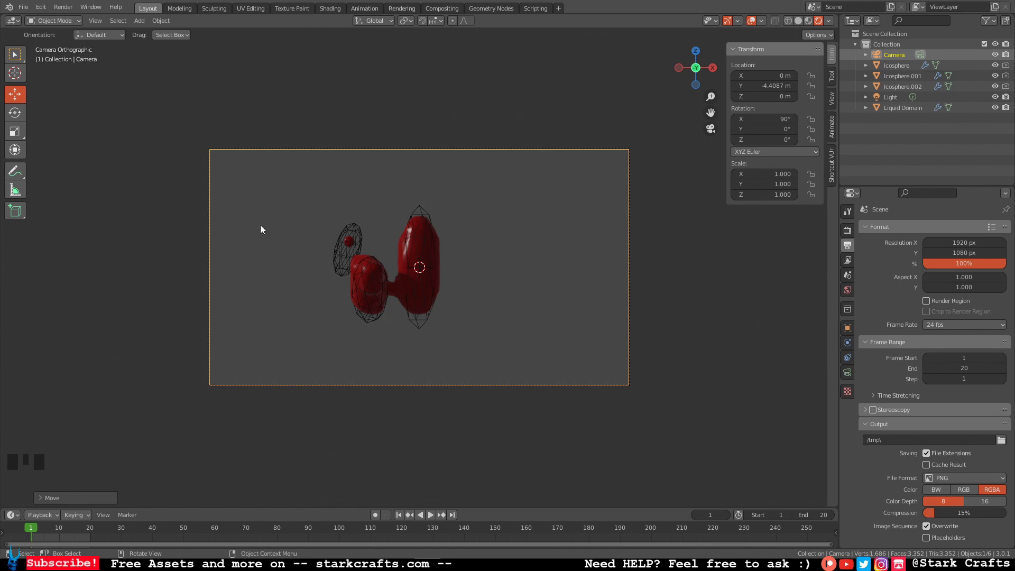
click(962, 244)
text(128)
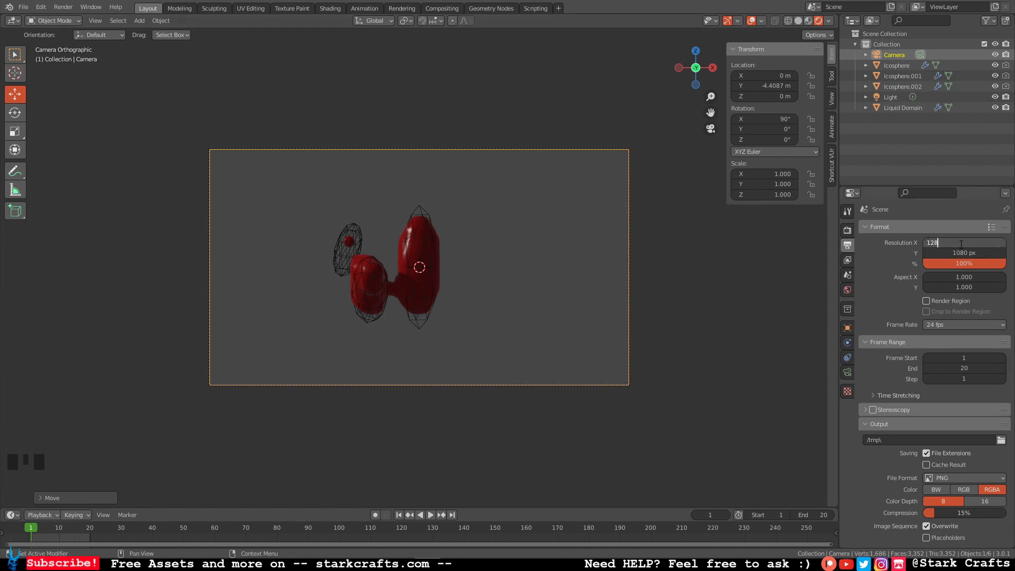
double_click(970, 254)
text(128)
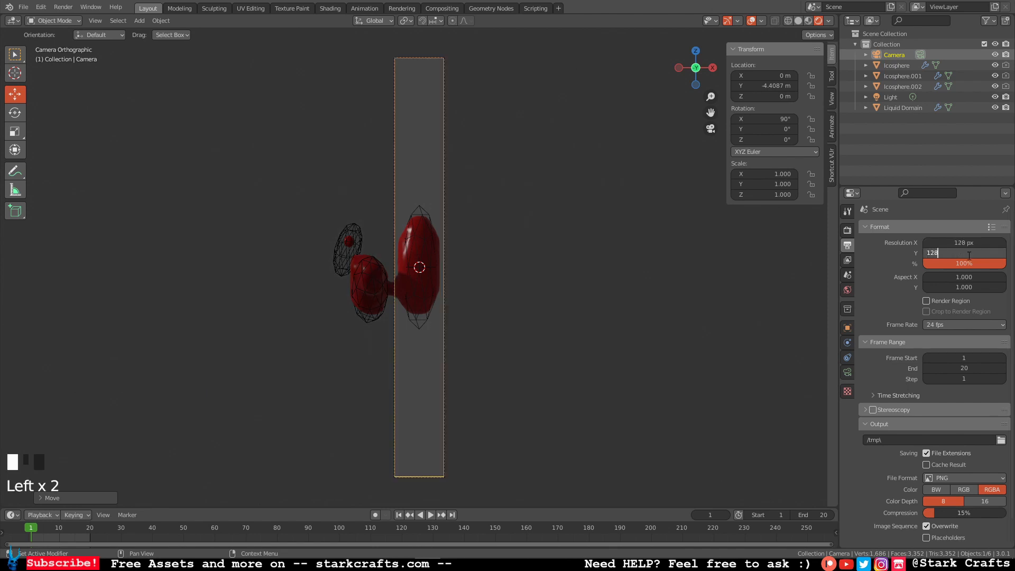
key(Return)
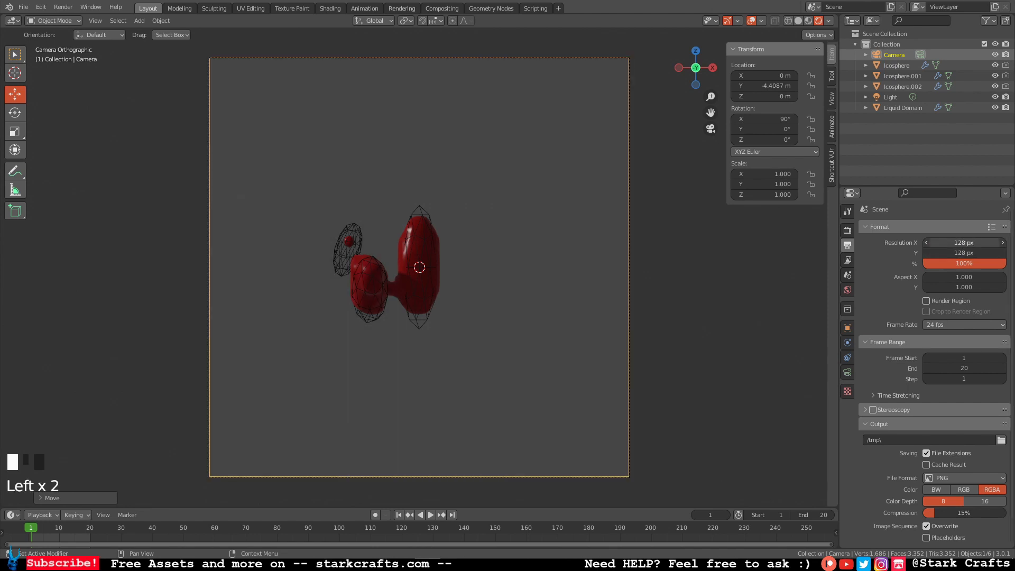
double_click(963, 242)
key(Return)
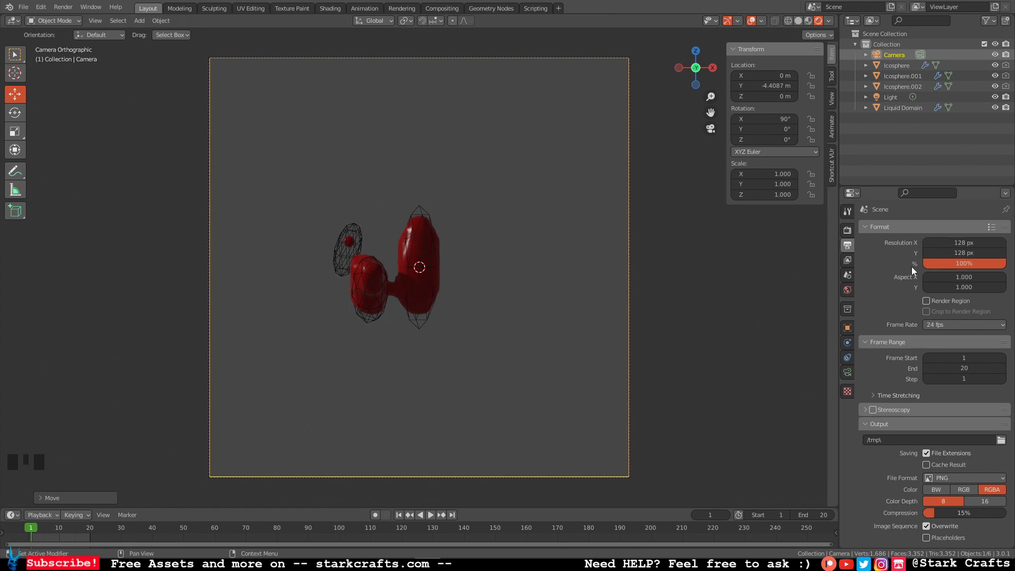
Step: Browse for the render output path and create a folder named 2 inside the ps1_bloodFX project folder
scroll(960, 427, down, 1)
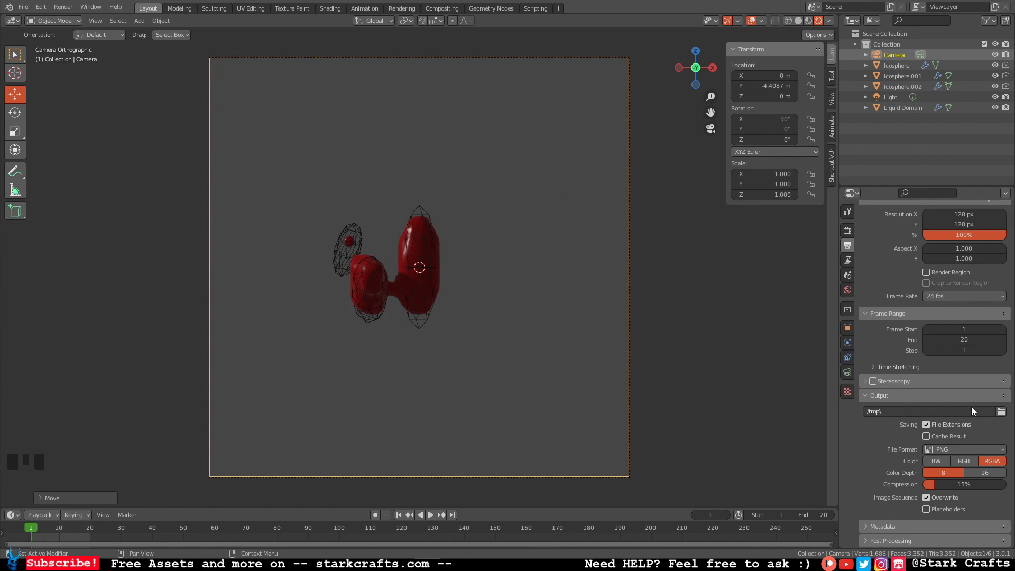
click(1002, 411)
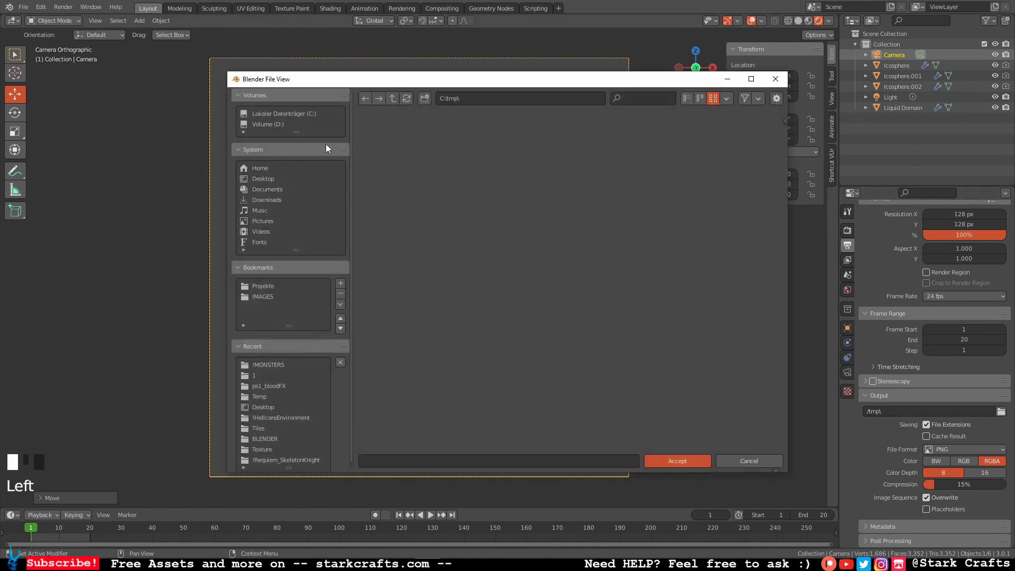
click(268, 375)
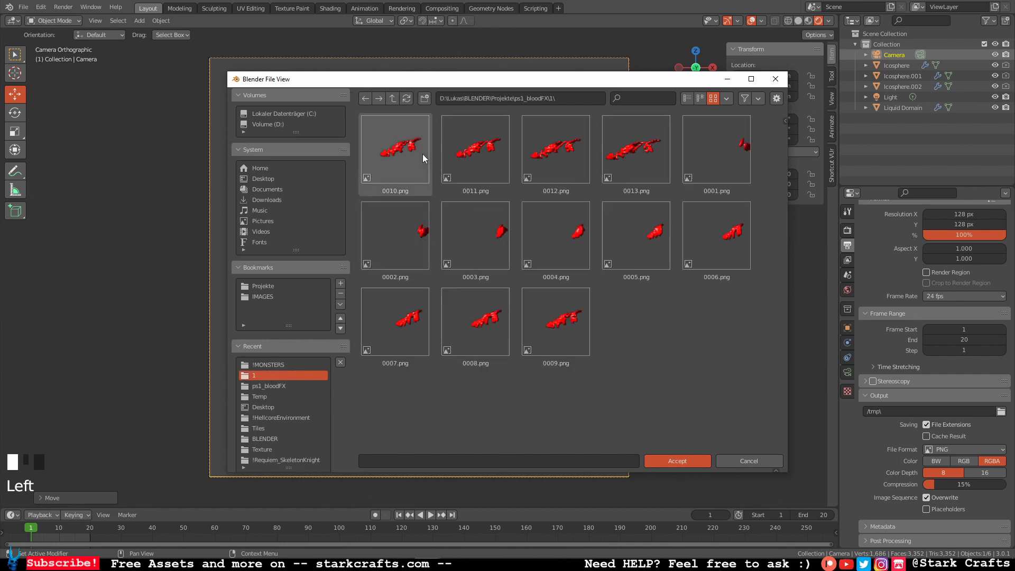
click(393, 99)
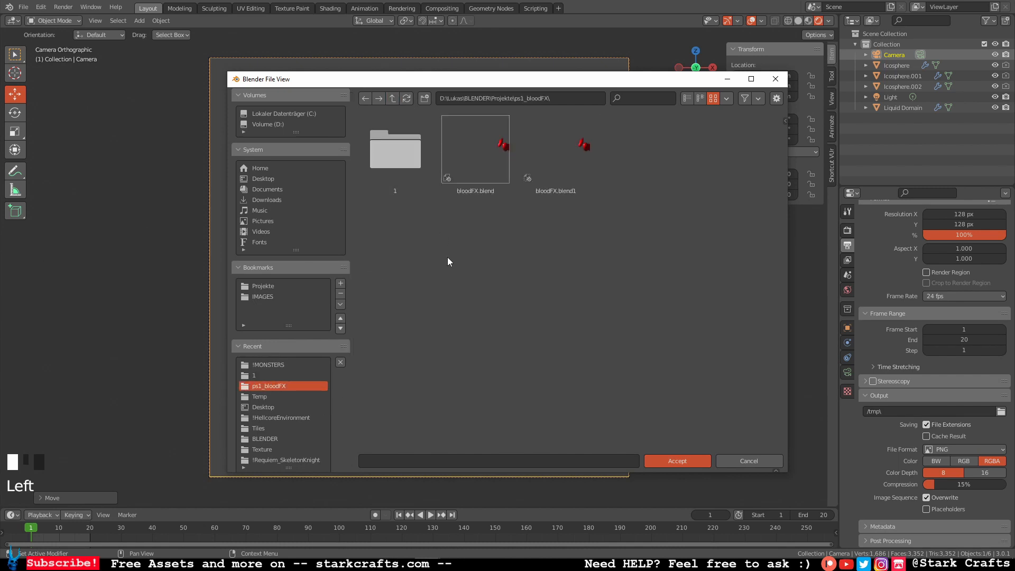
click(424, 98)
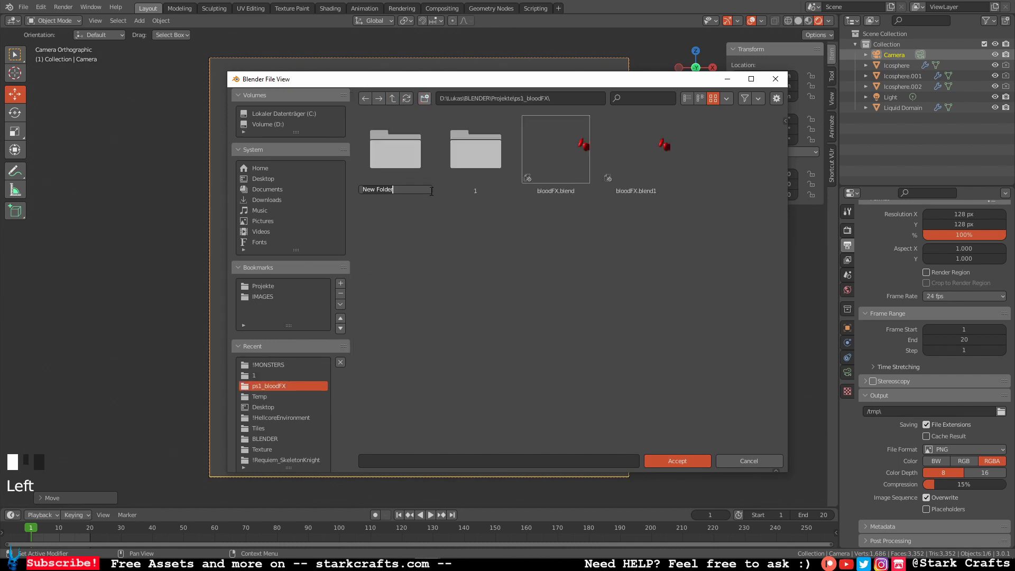
text(2)
key(Return)
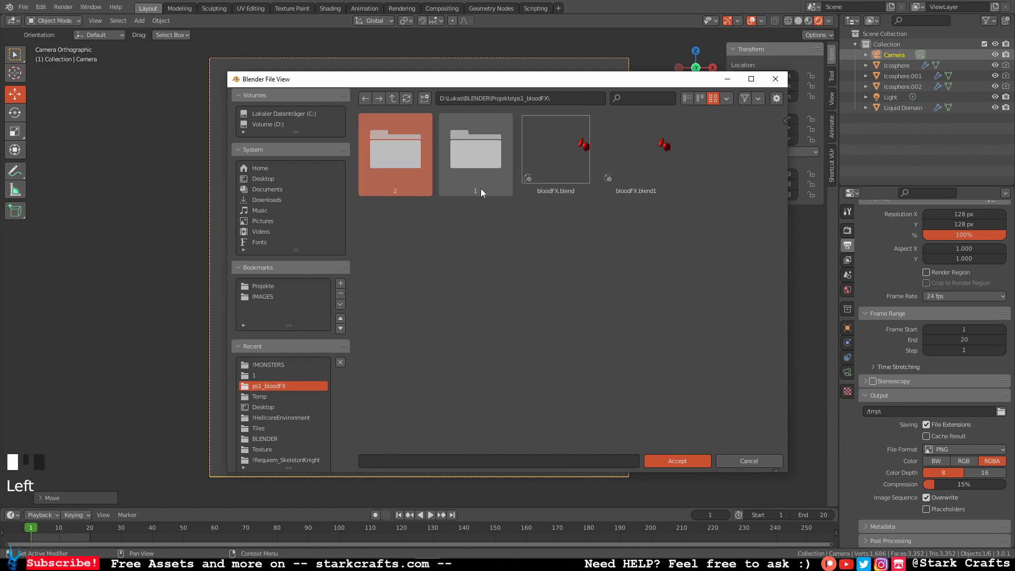
Step: Open the folder named 2 and accept it as the render output path
click(384, 158)
click(672, 460)
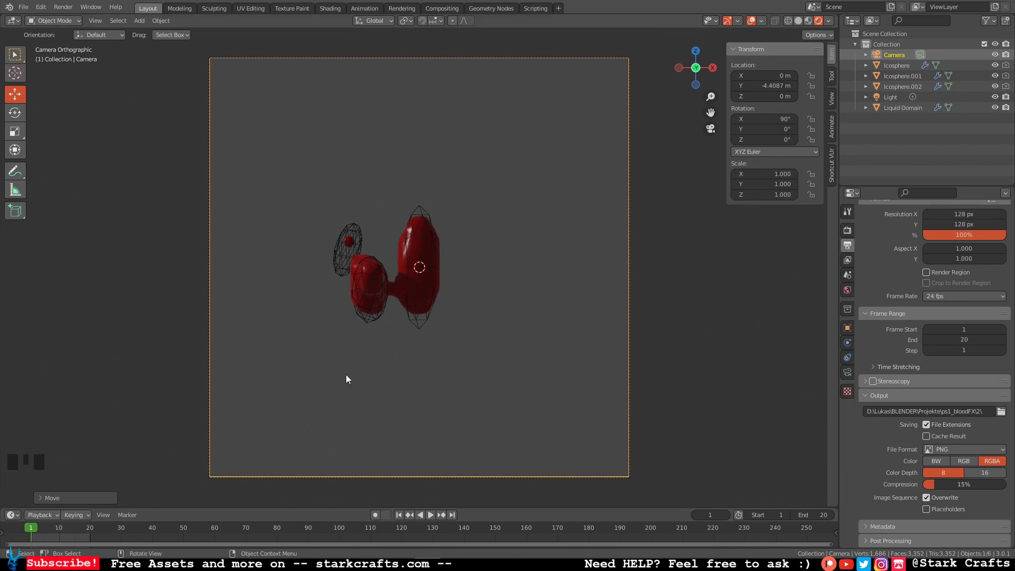
Step: Move the camera along the X axis to about -4.42 m, checking the splash's framing around frames 10 to 13
drag(37, 524, 62, 526)
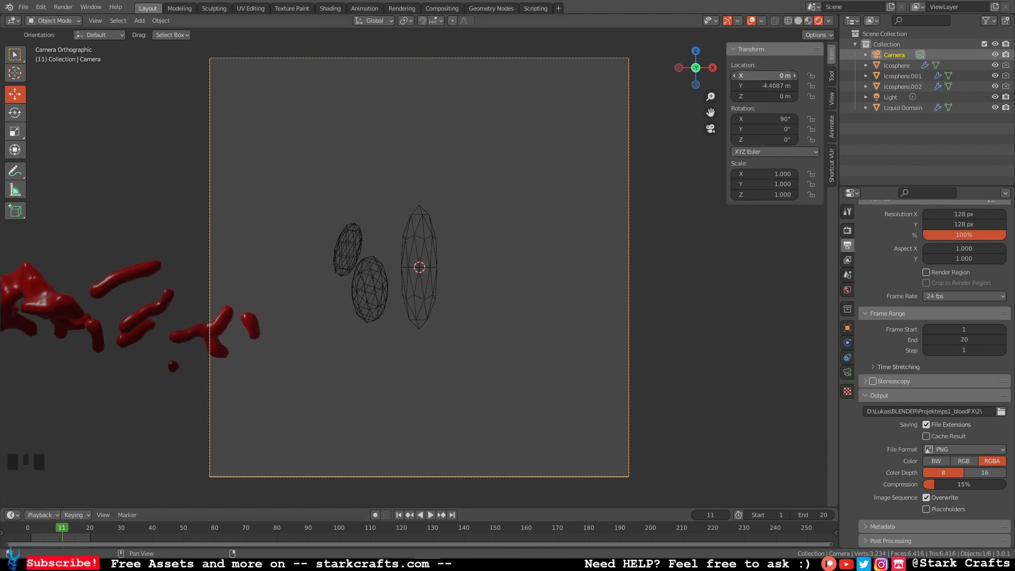
drag(771, 73, 778, 73)
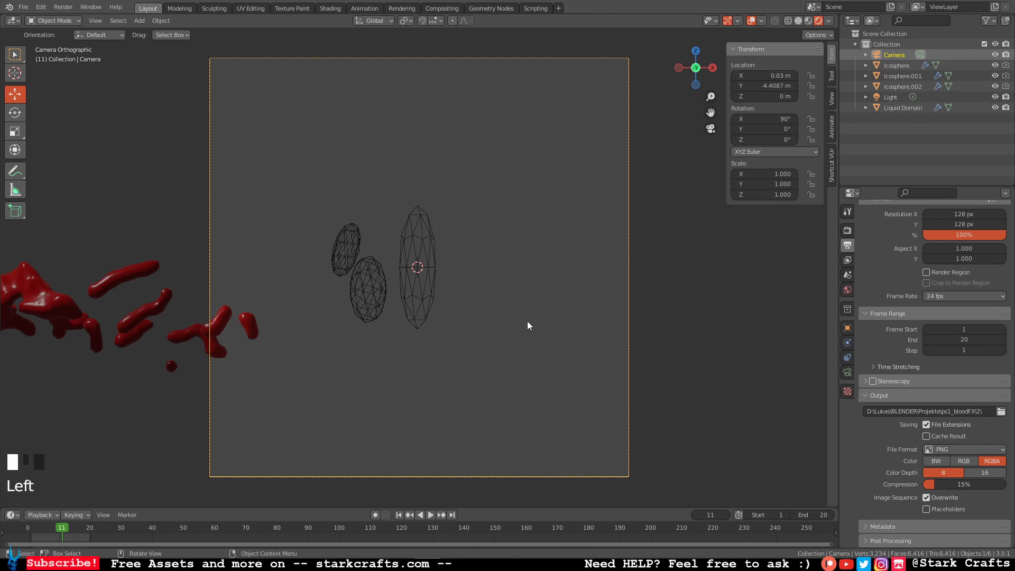
middle_drag(527, 322, 481, 299)
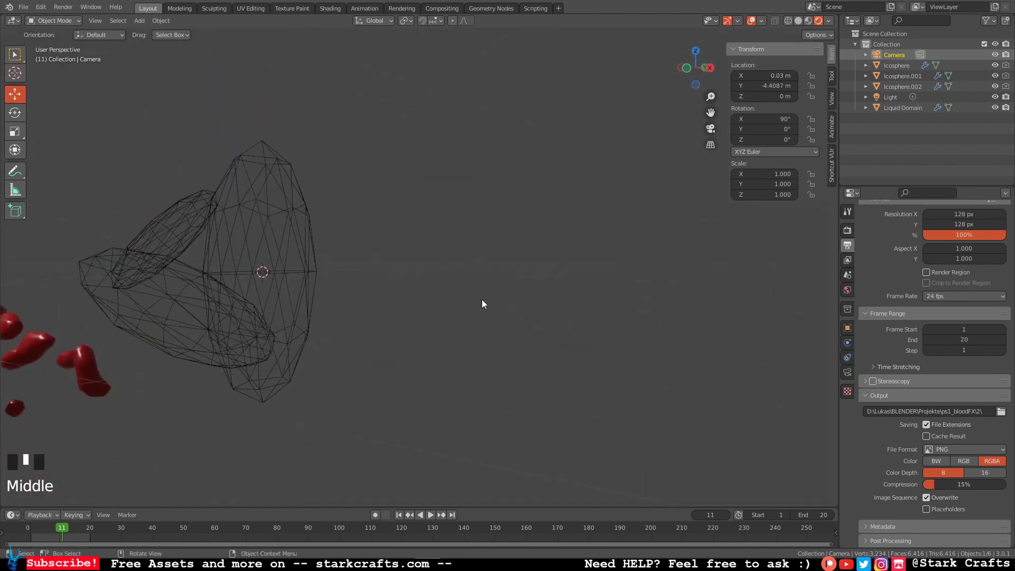
key(KP_0)
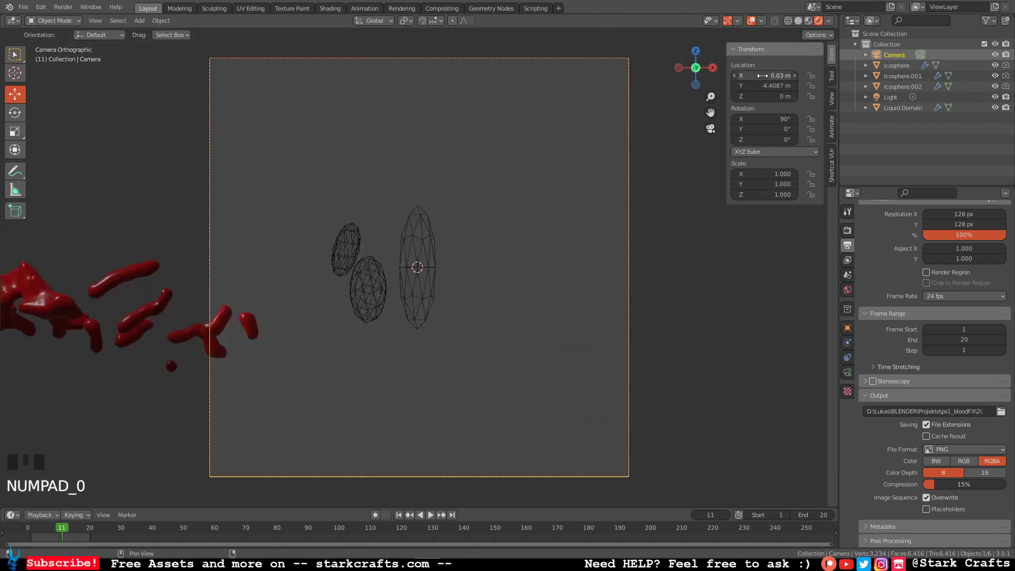
drag(770, 76, 578, 76)
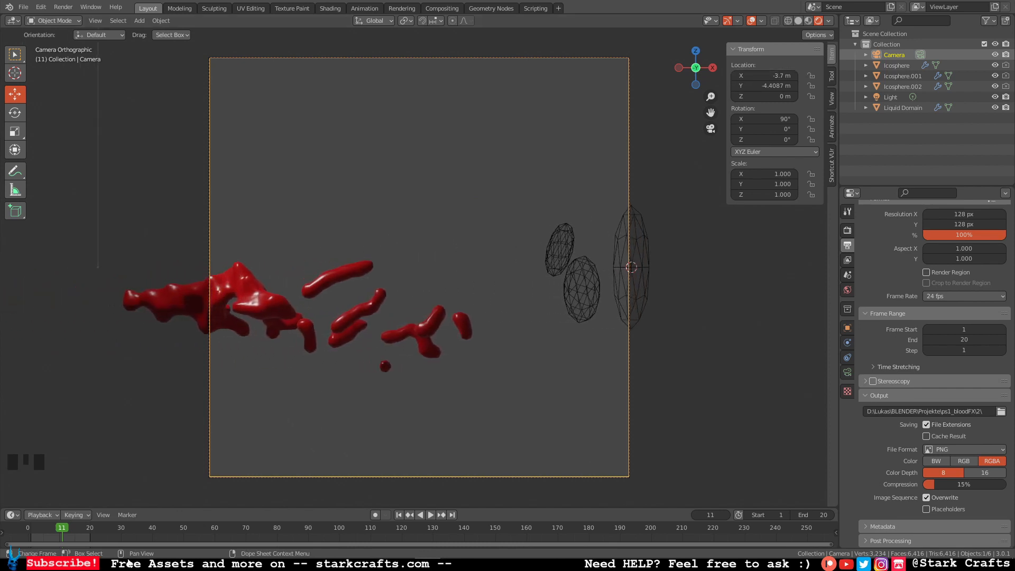
mouse_move(57, 530)
mouse_down()
mouse_move(29, 526)
mouse_move(60, 525)
mouse_up()
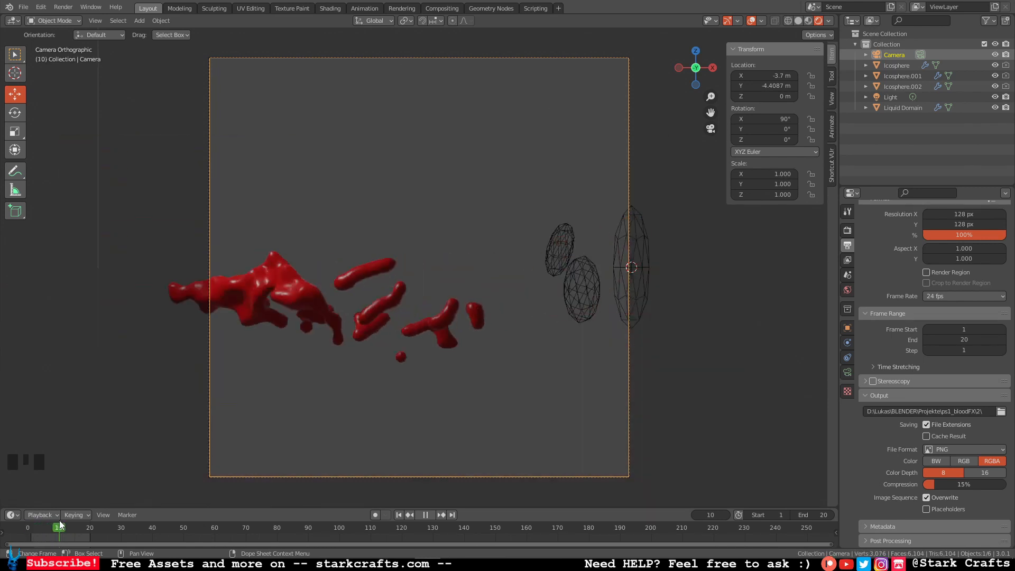
key(space)
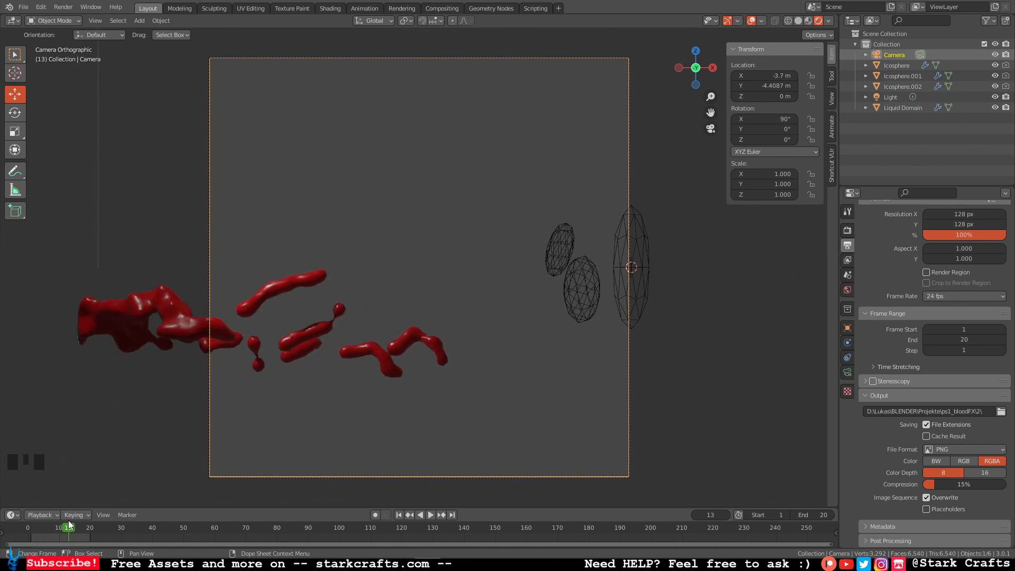
drag(772, 76, 743, 75)
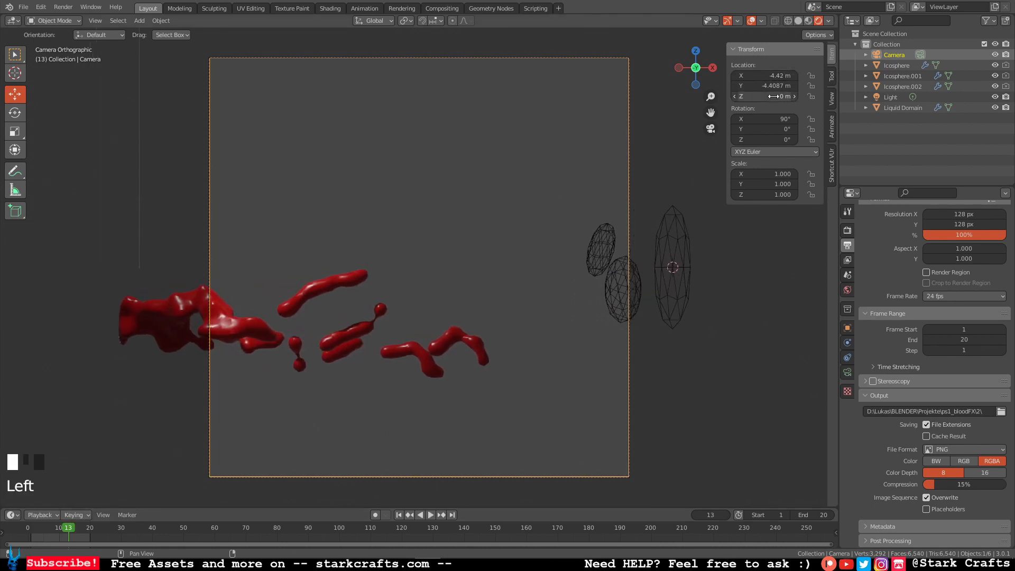
Step: Set the camera's orthographic scale to about 10.314 and lower its Z location to about -0.82 m
click(847, 374)
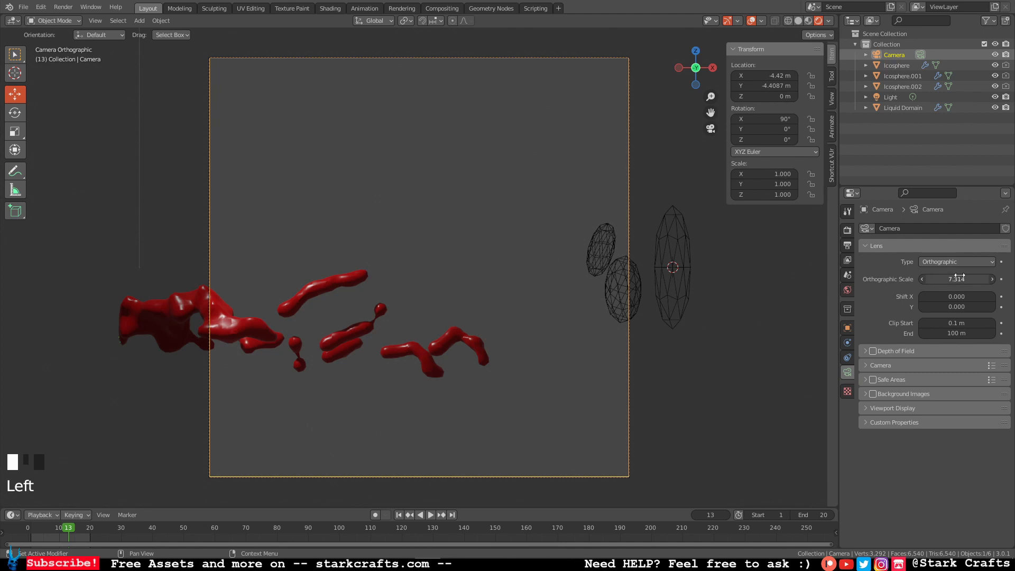
drag(960, 277, 988, 277)
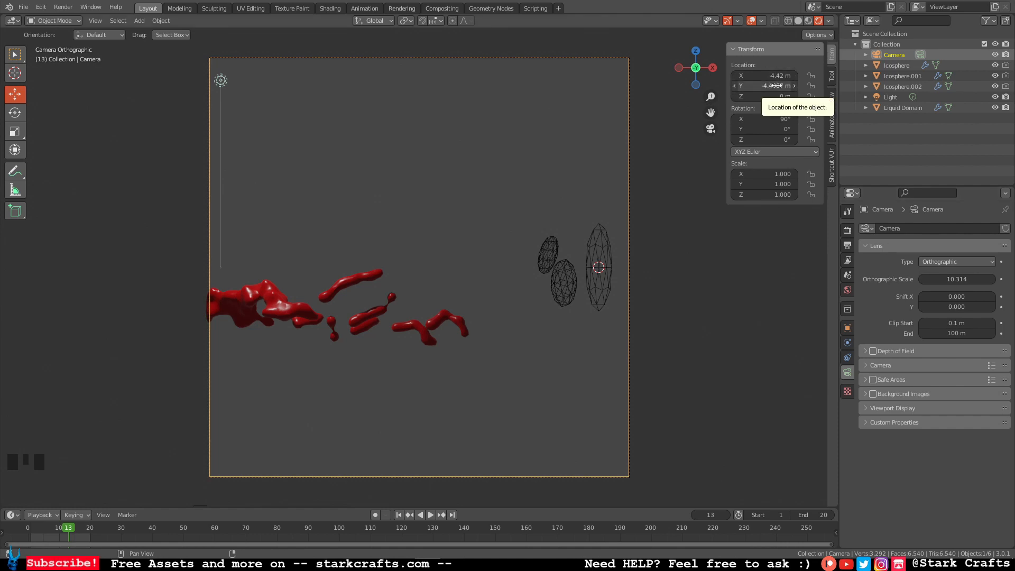
drag(775, 95, 754, 96)
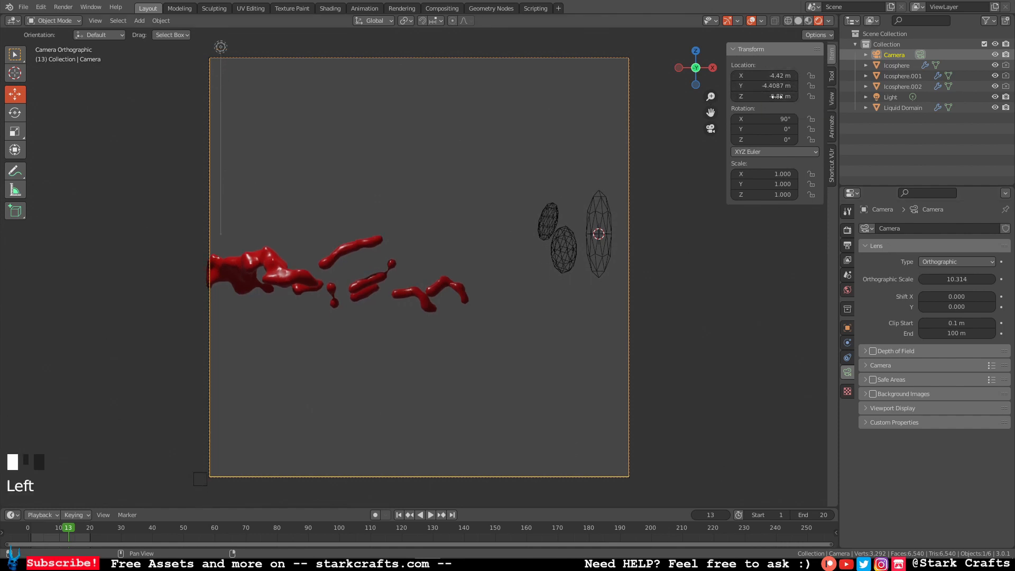
Step: Shift the camera's X location to about -4.05 m at frame 20, and scrub back to frame 1 to check the framing
drag(69, 532, 90, 532)
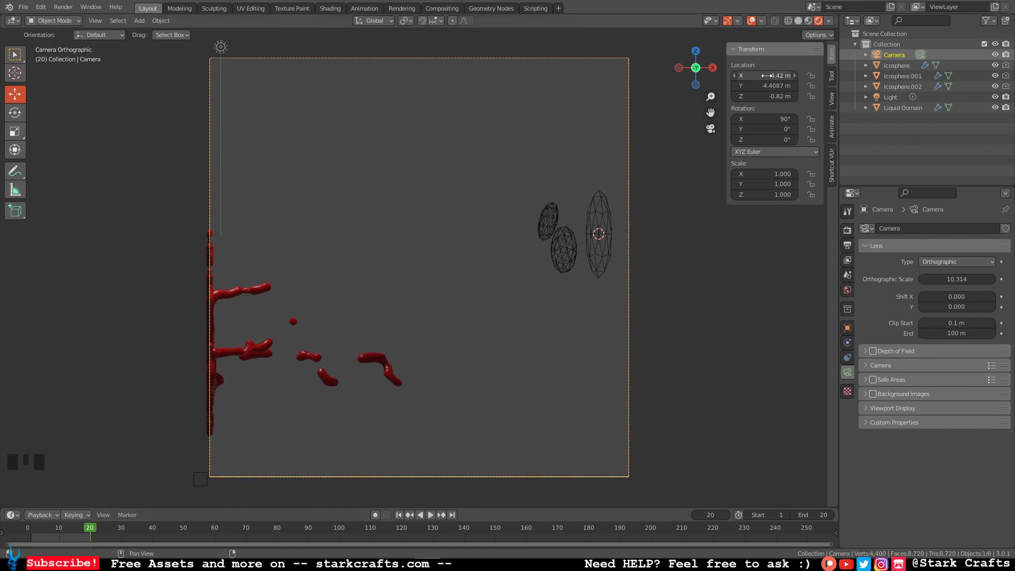
drag(766, 76, 809, 75)
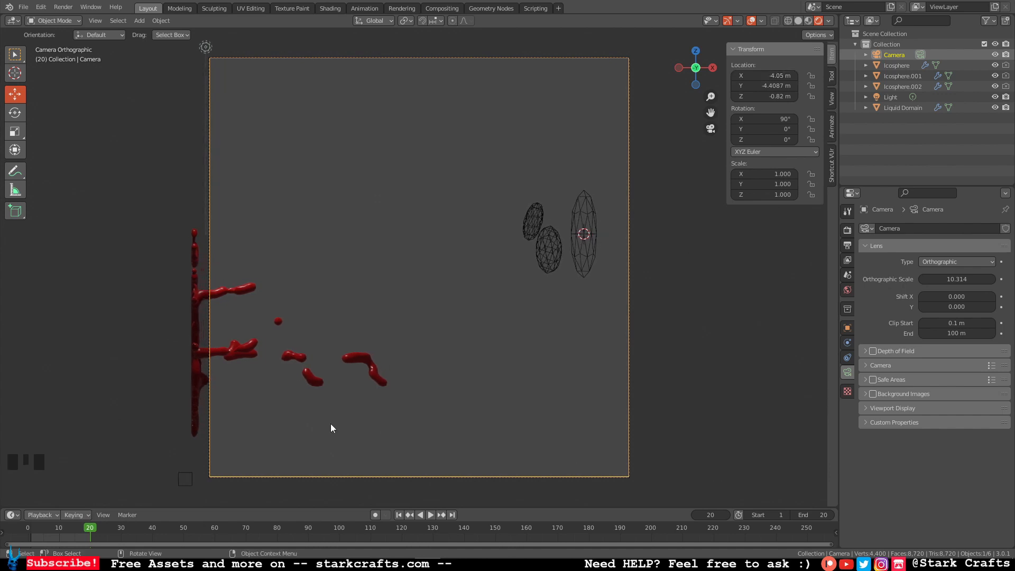
click(87, 531)
drag(86, 530, 32, 533)
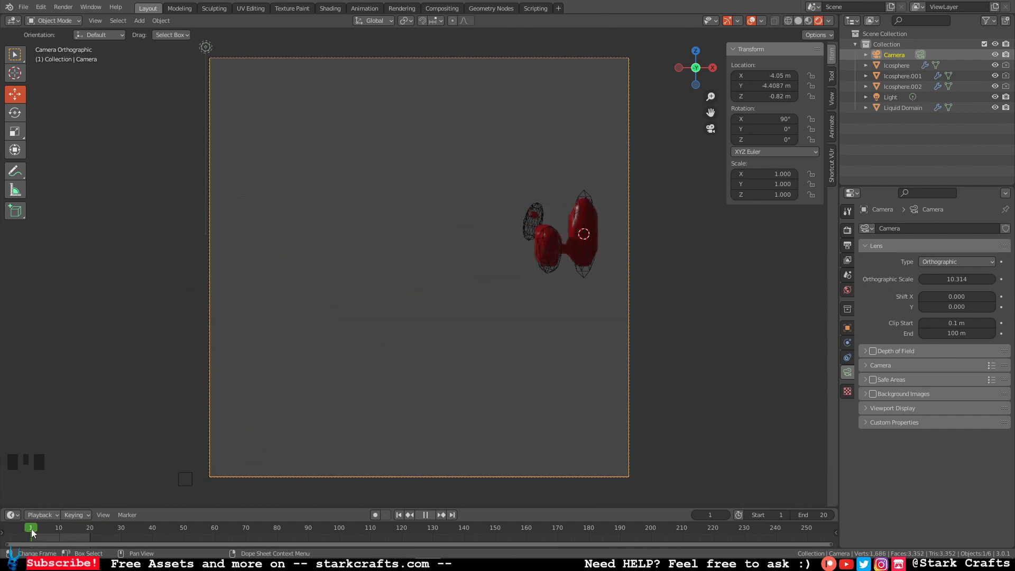
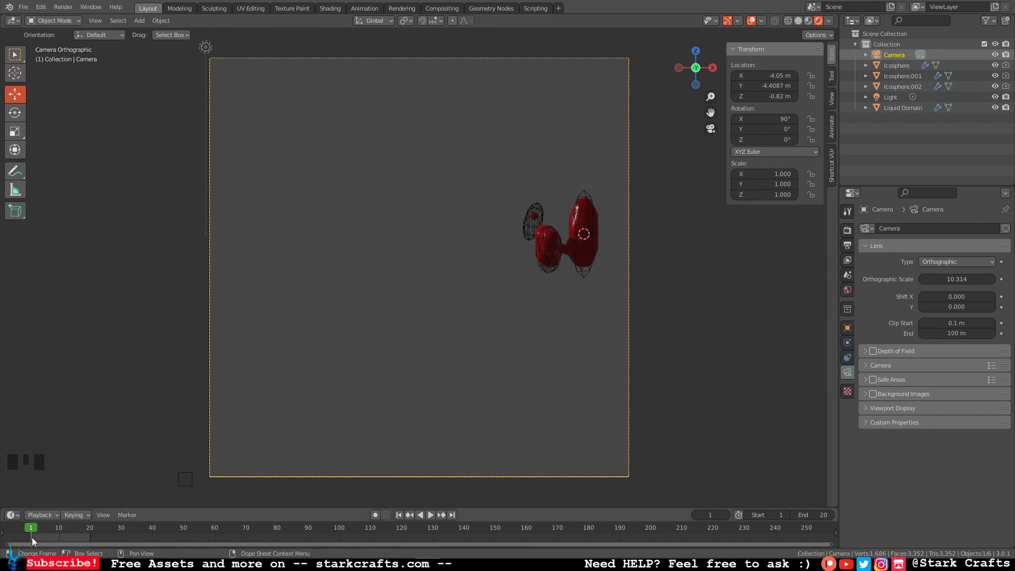
Step: Render a test image of frame 10, examine the splash's pixel edges up close, and close the render
drag(32, 530, 60, 530)
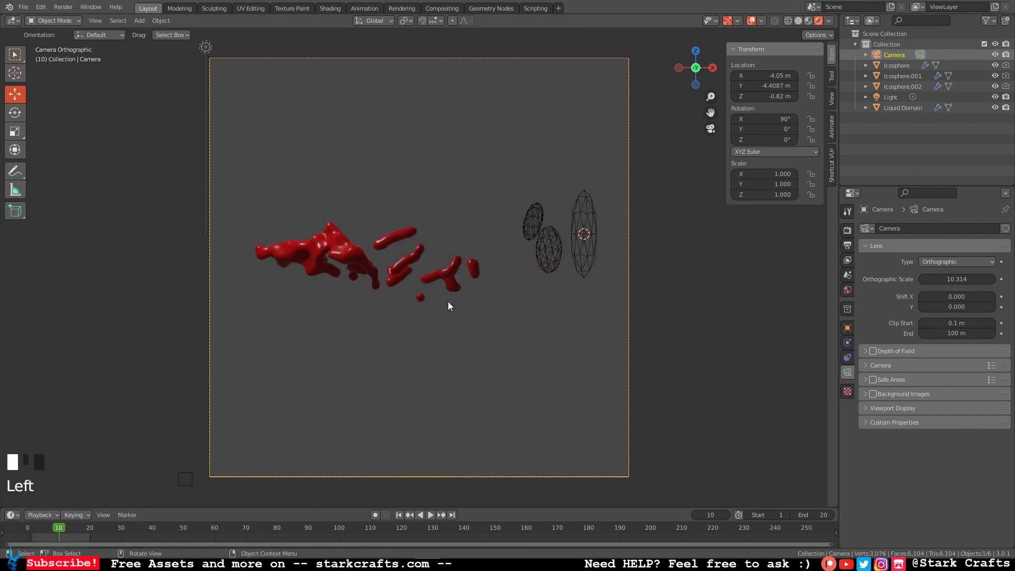
click(64, 7)
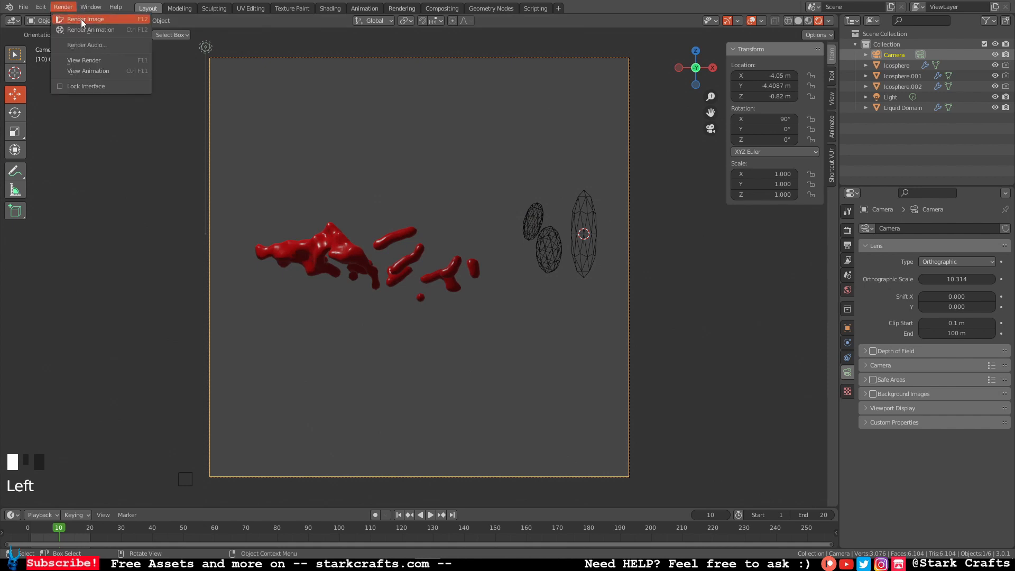
click(81, 19)
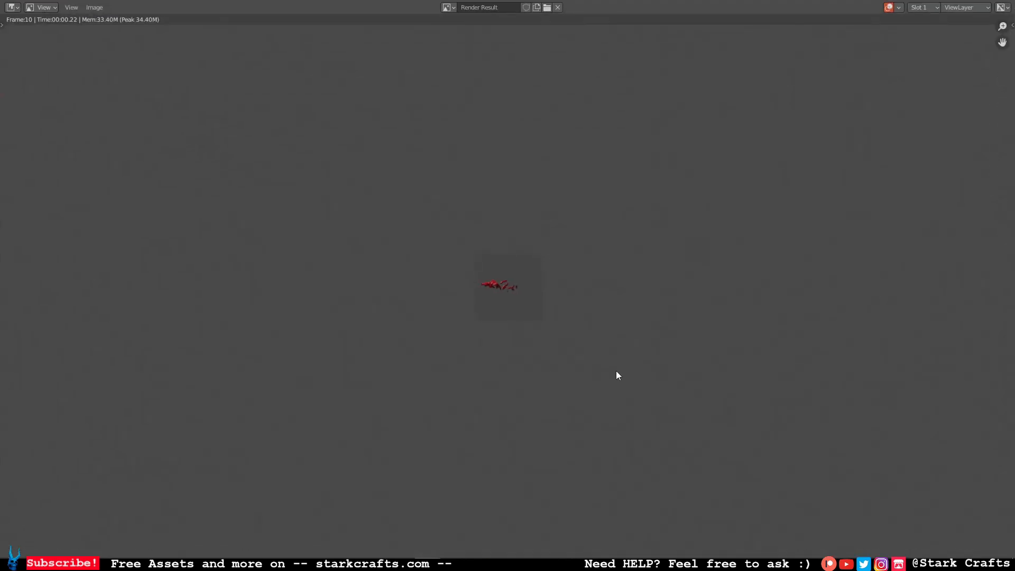
scroll(617, 354, up, 6)
scroll(608, 361, up, 2)
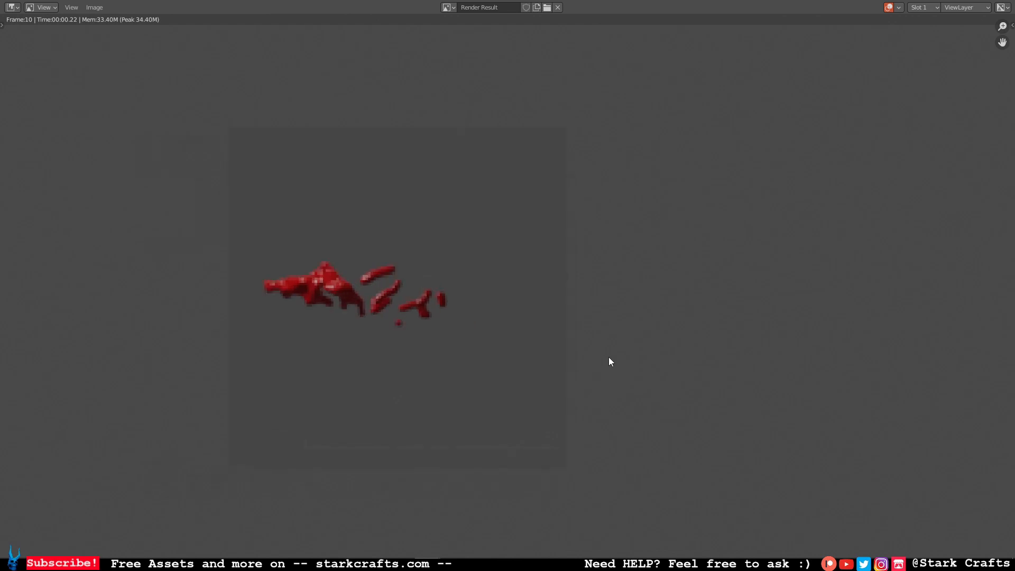
middle_drag(377, 347, 544, 367)
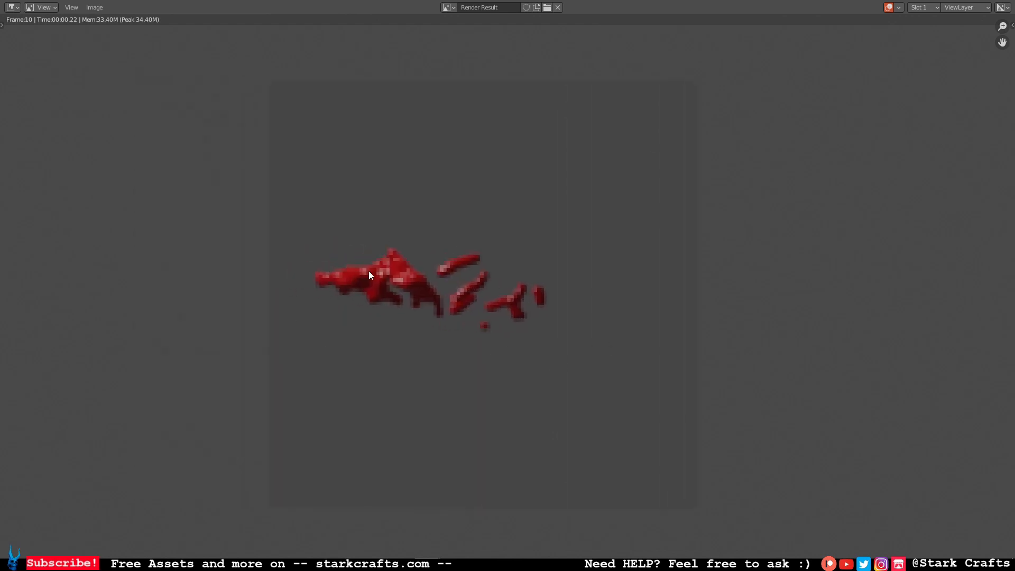
scroll(475, 275, up, 3)
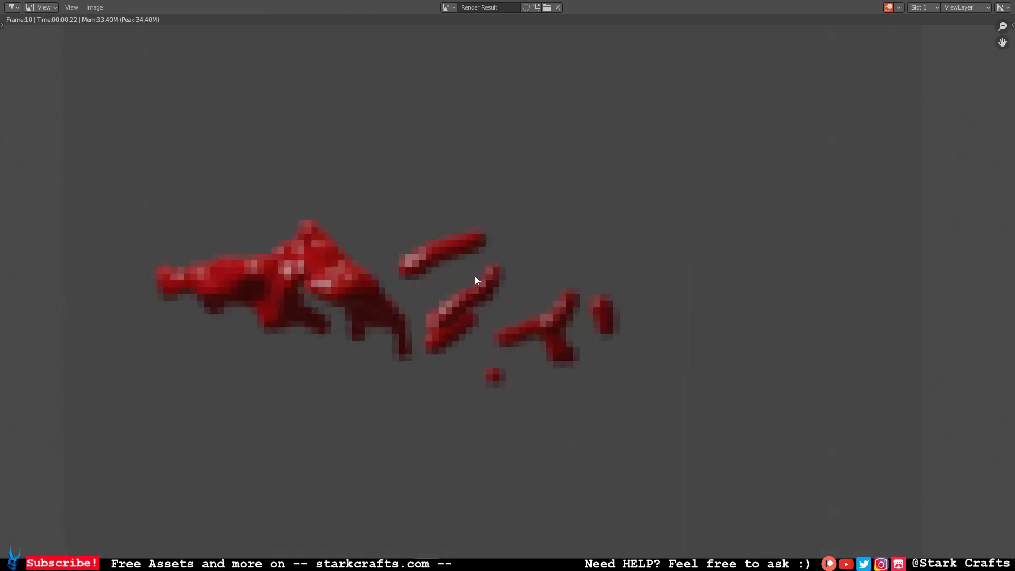
scroll(475, 275, down, 2)
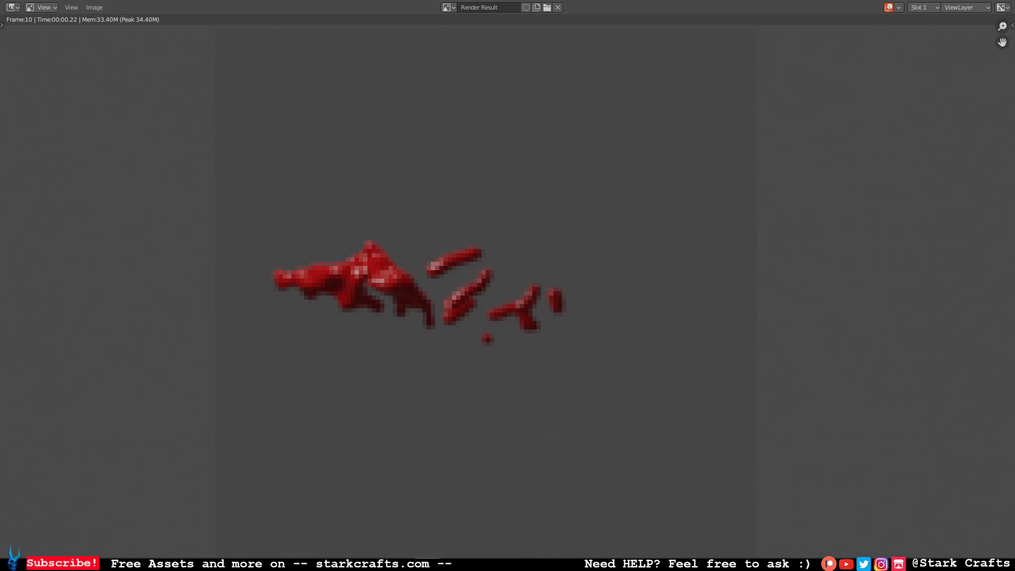
key(Escape)
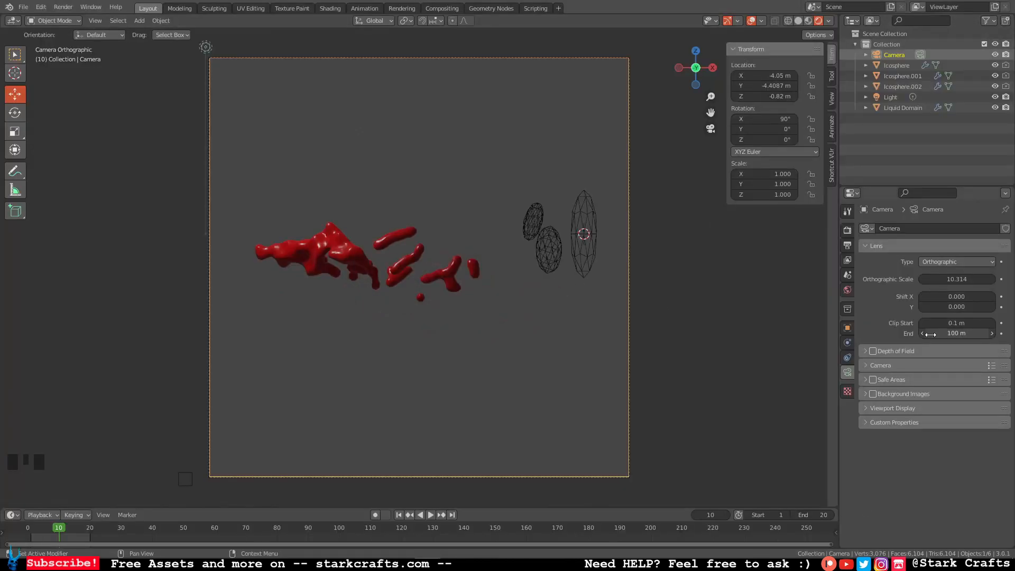
Step: Set the Film filter size to 0 px and enable a transparent background for the render
click(847, 230)
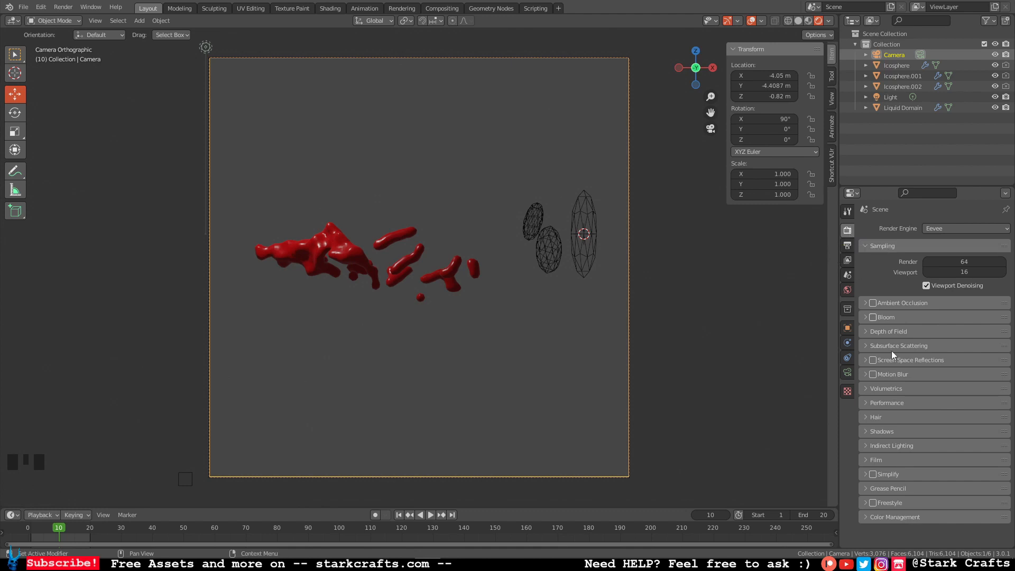
click(899, 460)
click(955, 476)
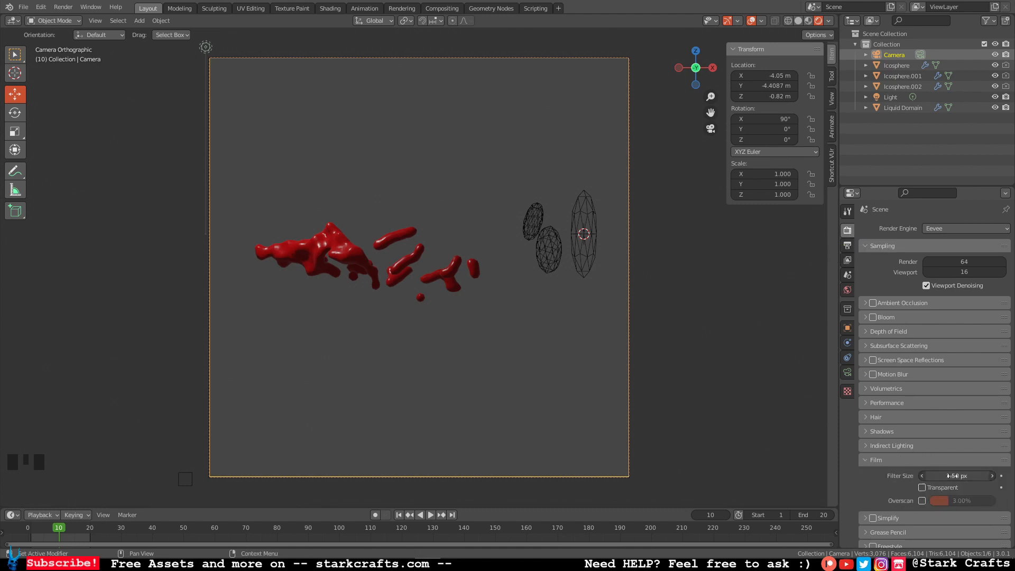
click(956, 476)
text(0)
key(Return)
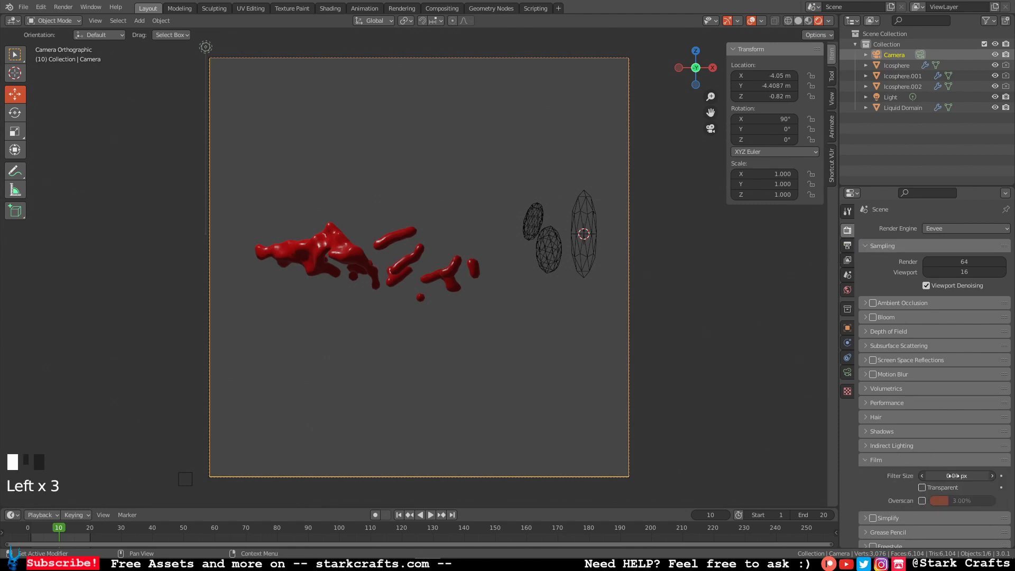
click(923, 489)
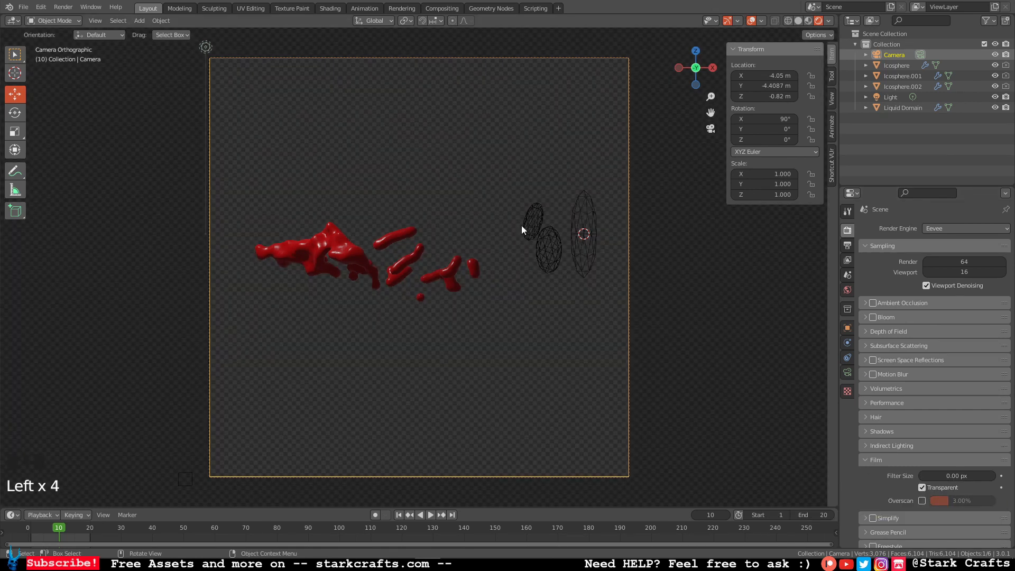
Step: Set the Dither value in the output post-processing settings to 0
click(847, 246)
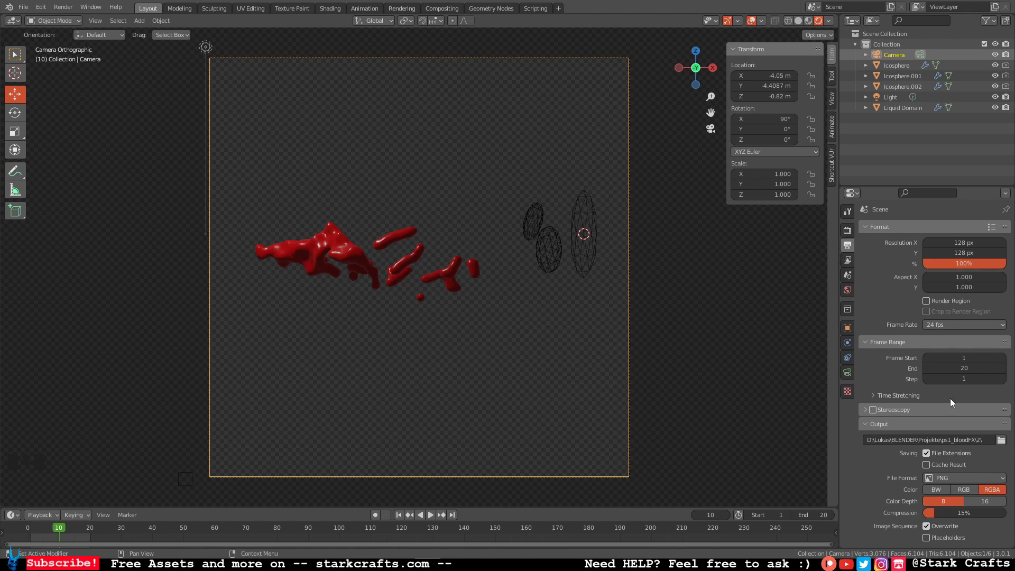
scroll(905, 442, down, 1)
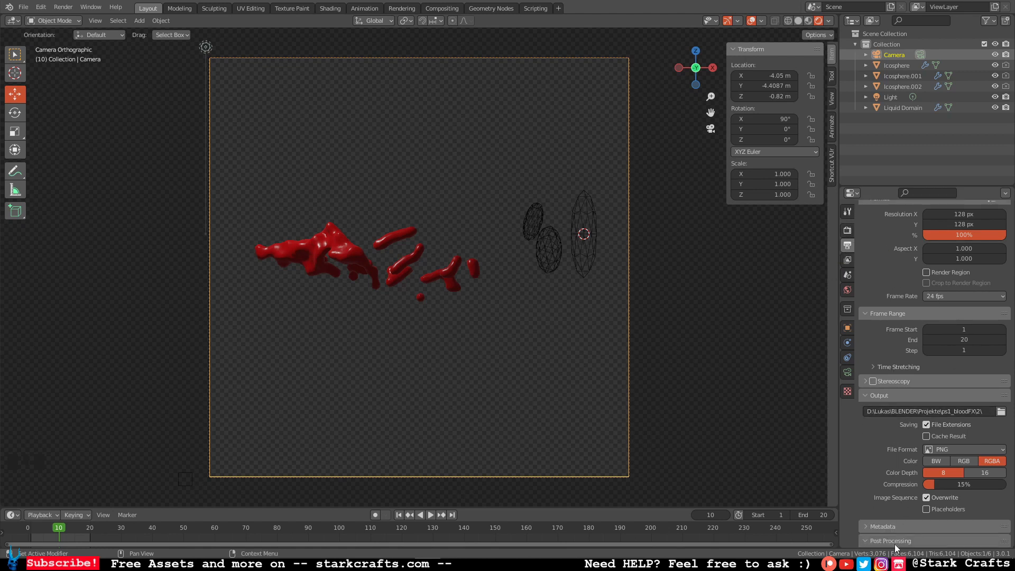
scroll(895, 546, down, 2)
click(952, 539)
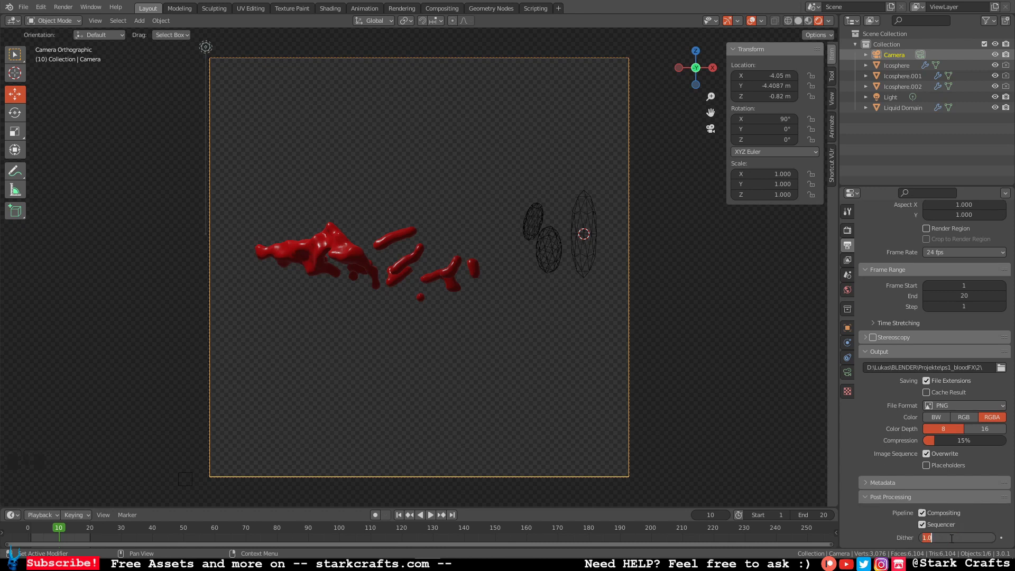
text(0)
key(Return)
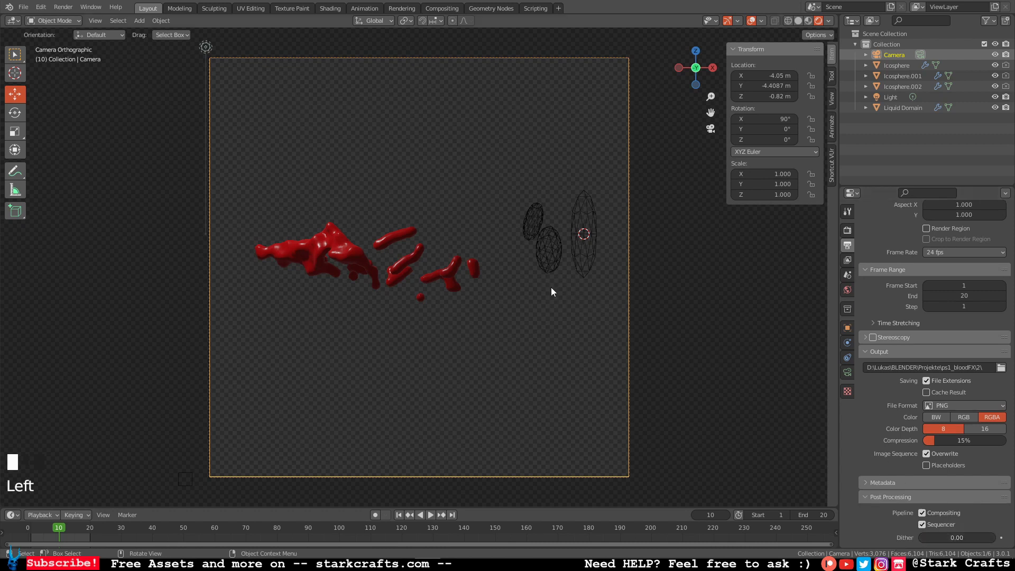
Step: Render frame 10 again with the current film and dither settings and examine the pixels up close
click(63, 7)
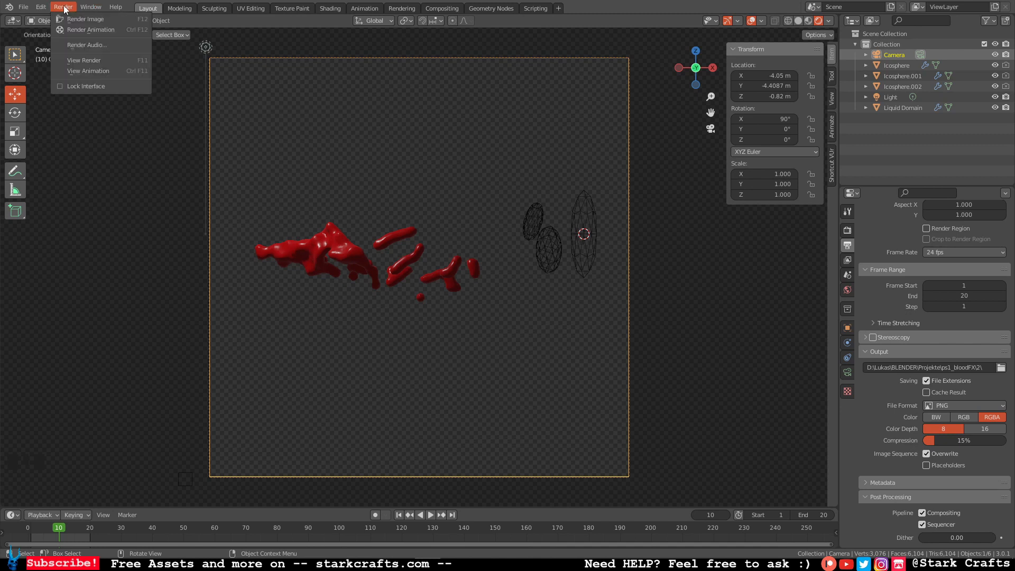
click(79, 21)
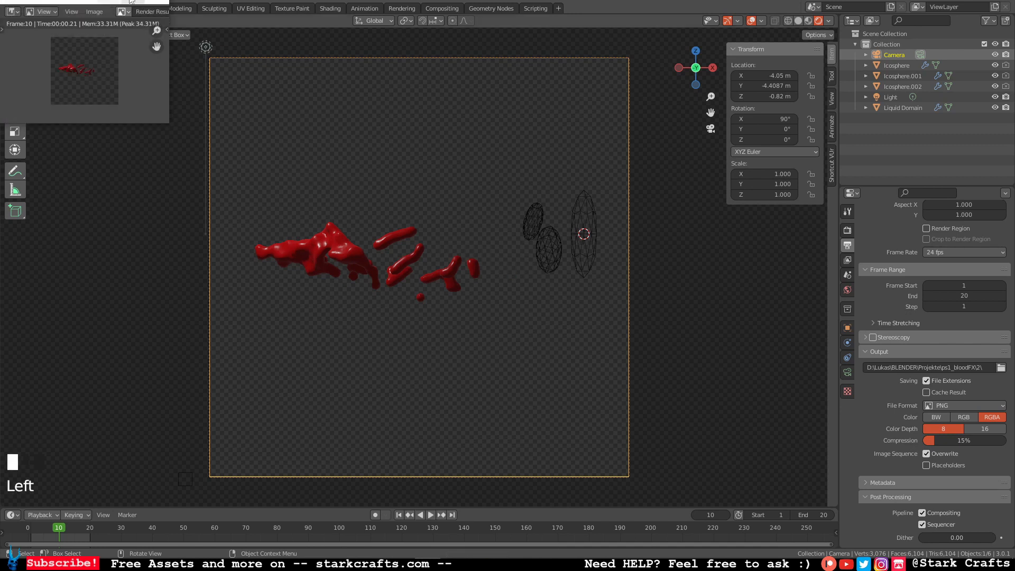
scroll(579, 319, up, 8)
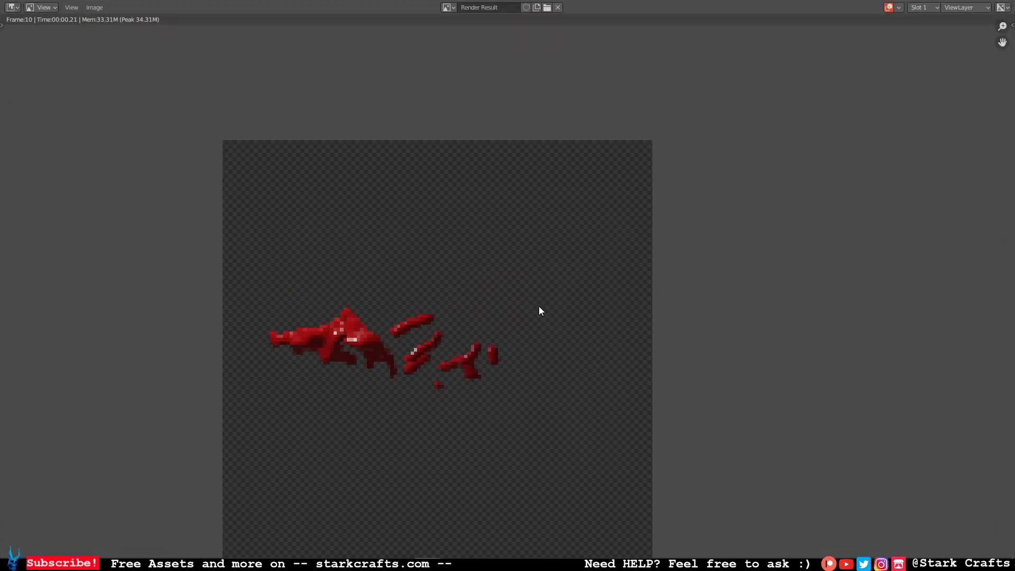
Step: Inspect the pixel edges of the rendered frame 10 splash at higher magnification and close the render
middle_drag(513, 352, 641, 263)
scroll(575, 226, up, 2)
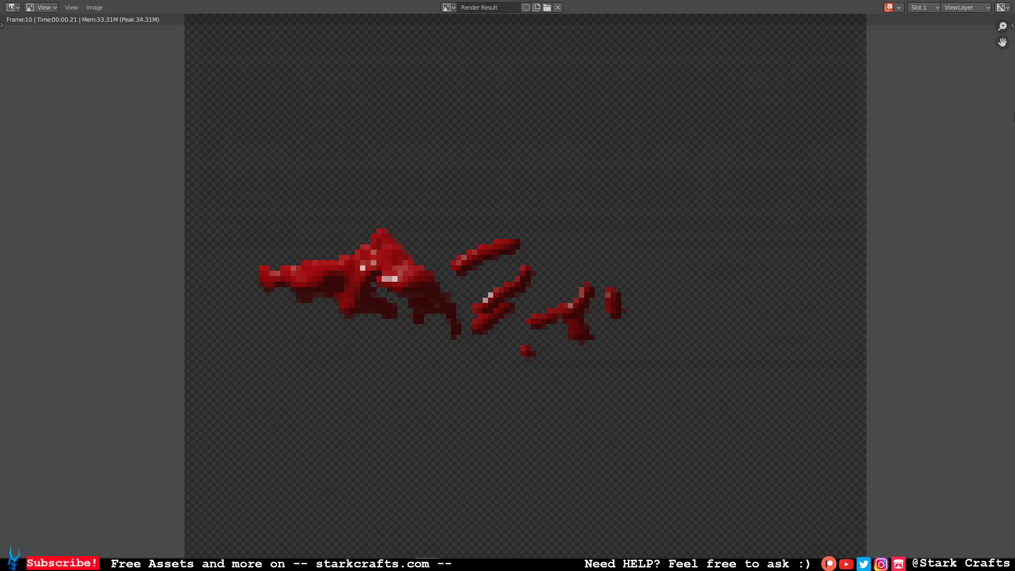
key(Escape)
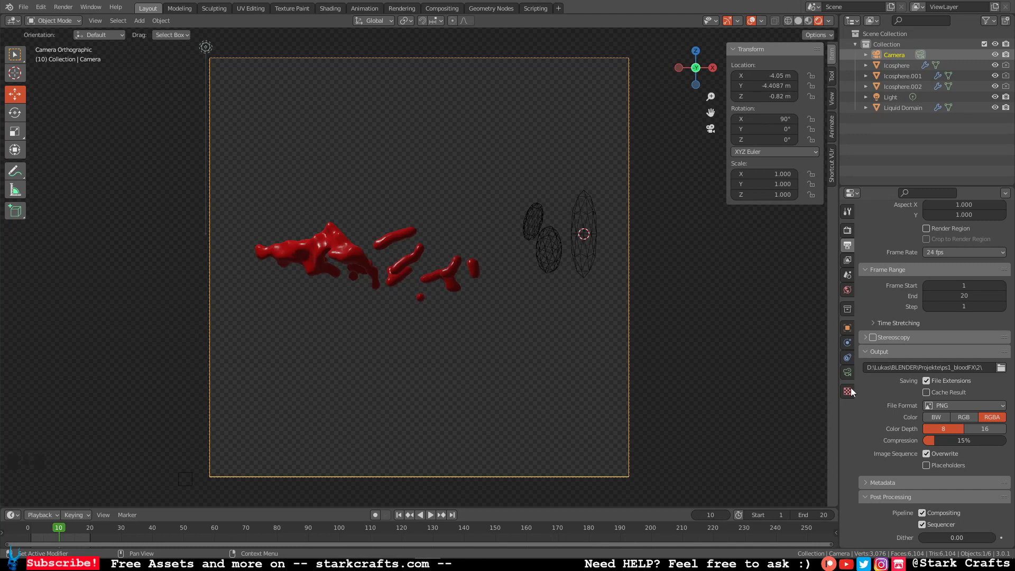
Step: Set the render's color management to the Standard view transform with the Very High Contrast look
click(850, 232)
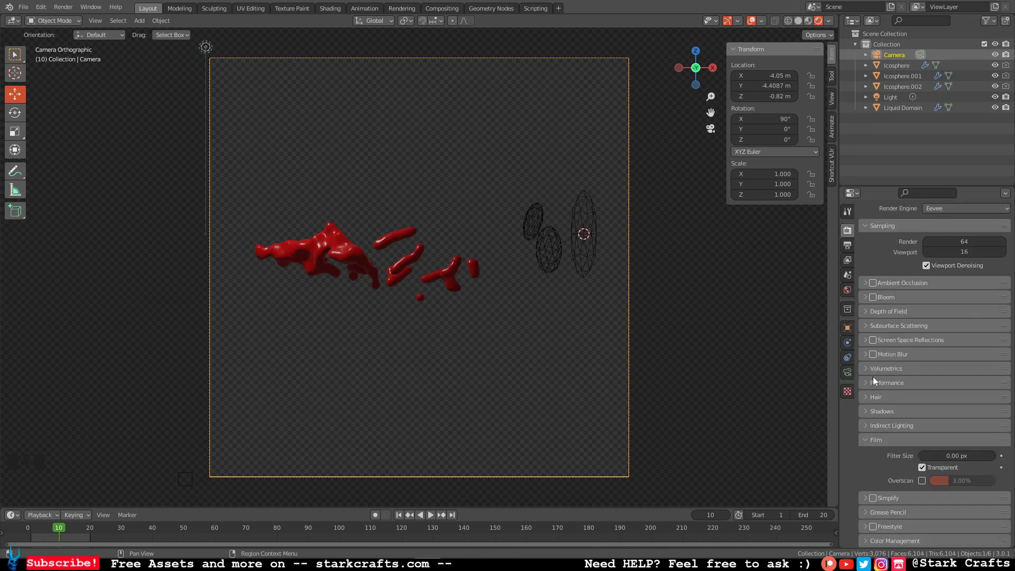
click(884, 540)
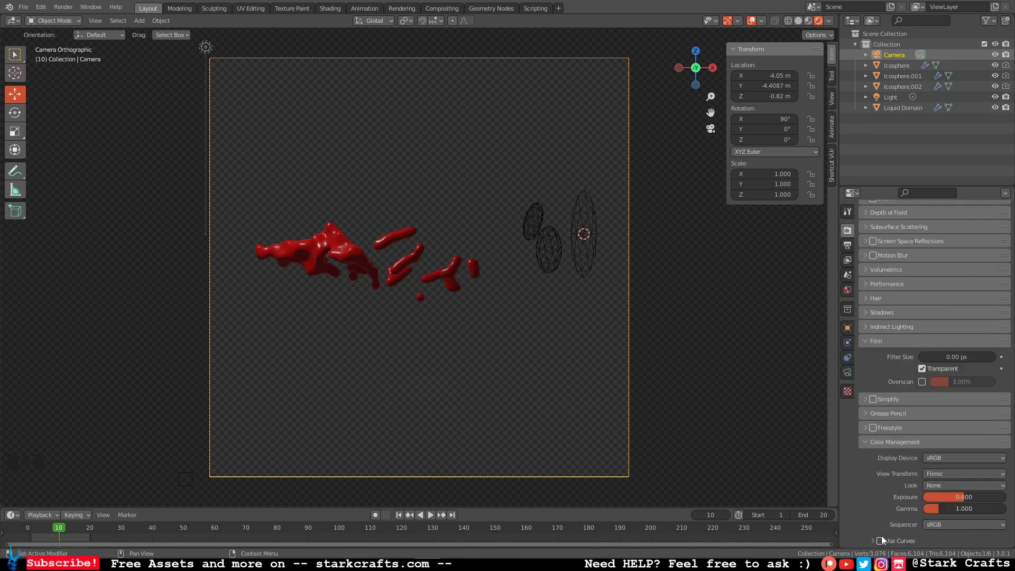
click(953, 474)
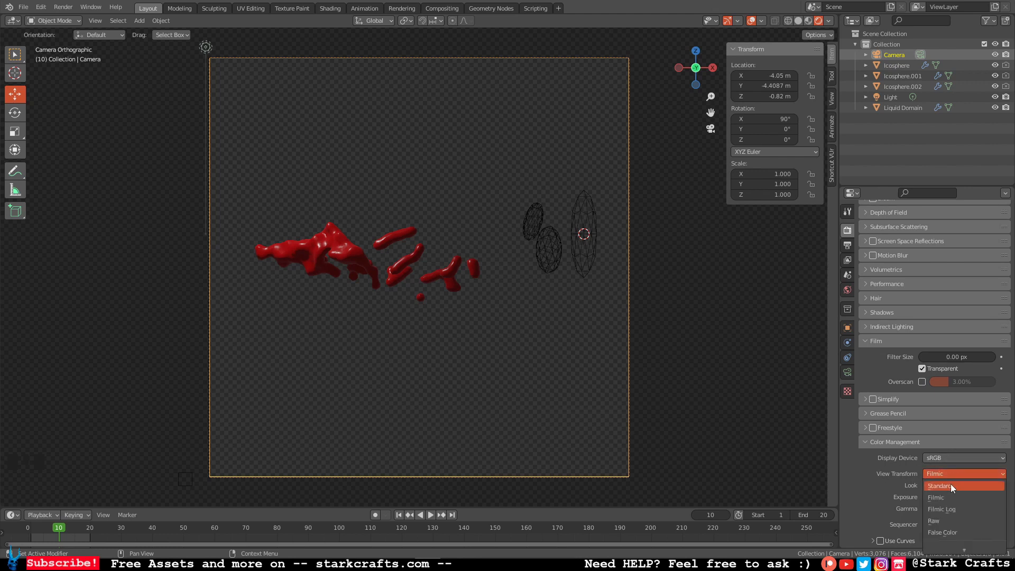
click(950, 485)
scroll(951, 484, down, 1)
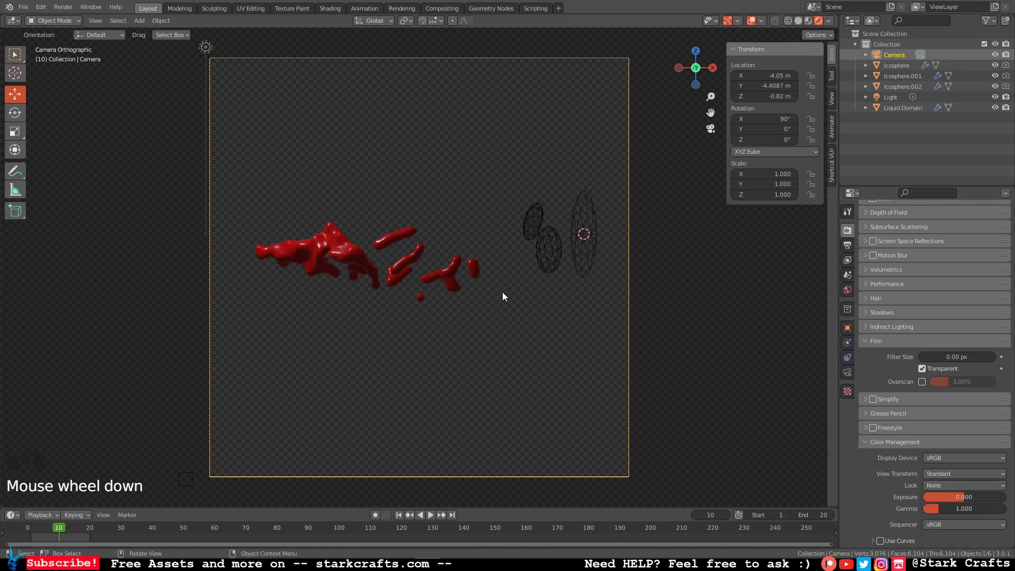
click(941, 486)
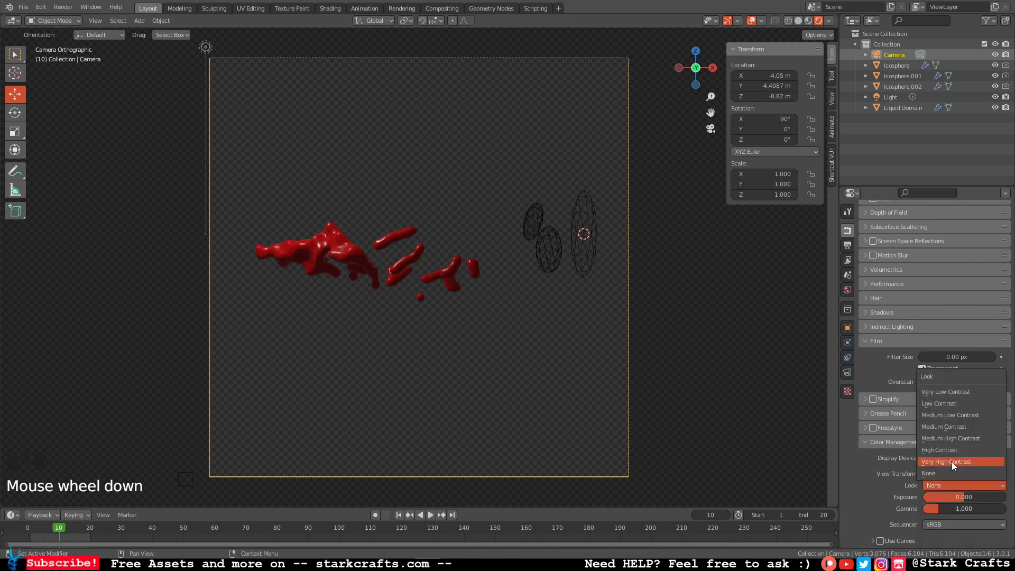
click(952, 462)
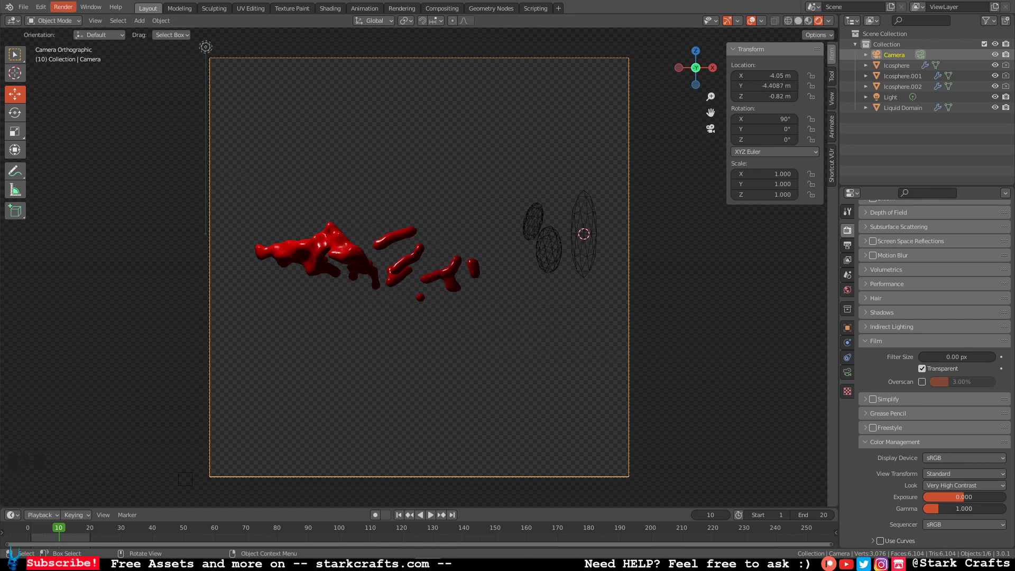
Step: Render frame 10 with the Standard, Very High Contrast color settings, examine the splash's pixels up close, and close the render
click(64, 9)
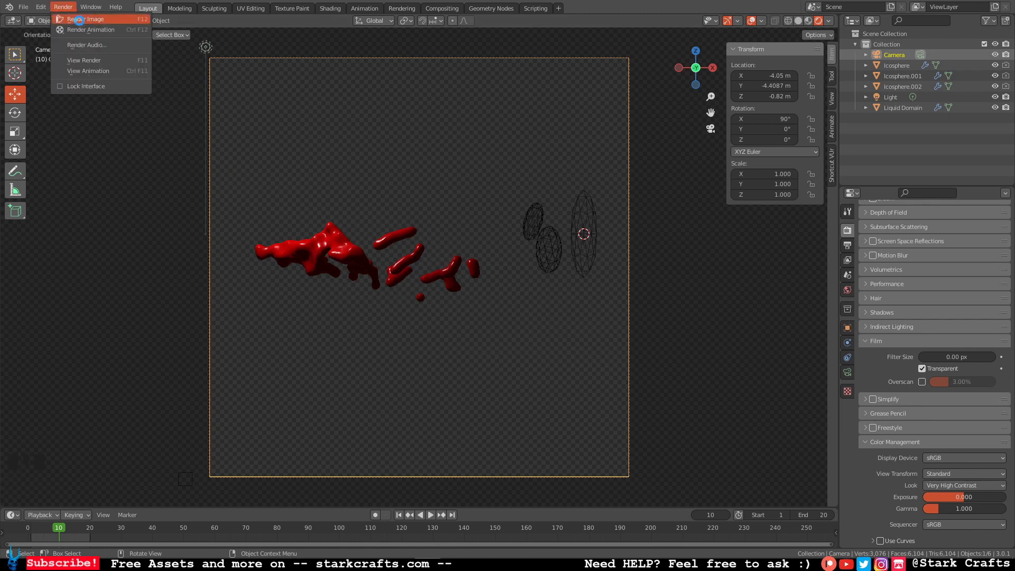
click(75, 19)
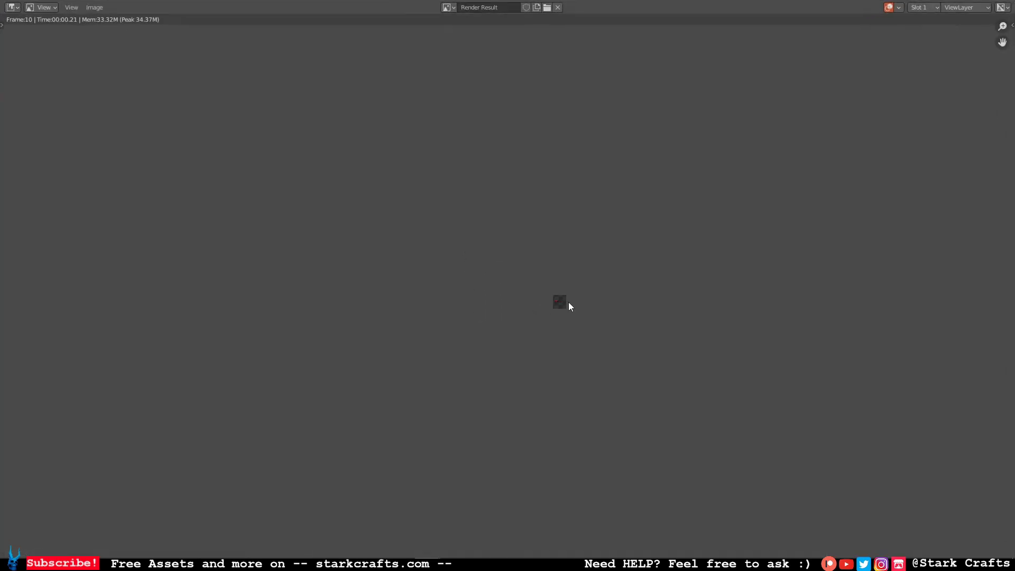
scroll(531, 312, up, 9)
middle_drag(447, 320, 707, 343)
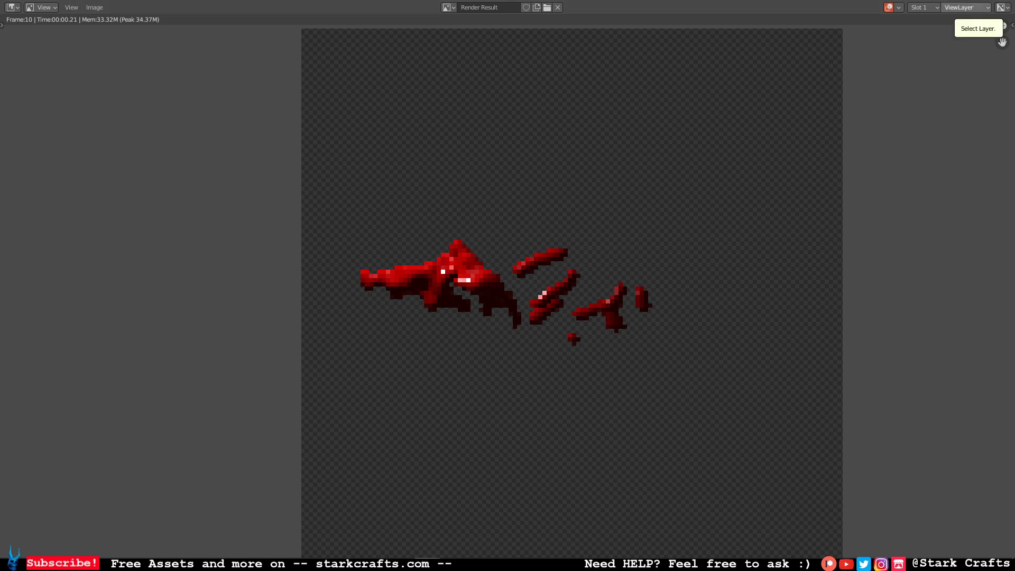
key(Escape)
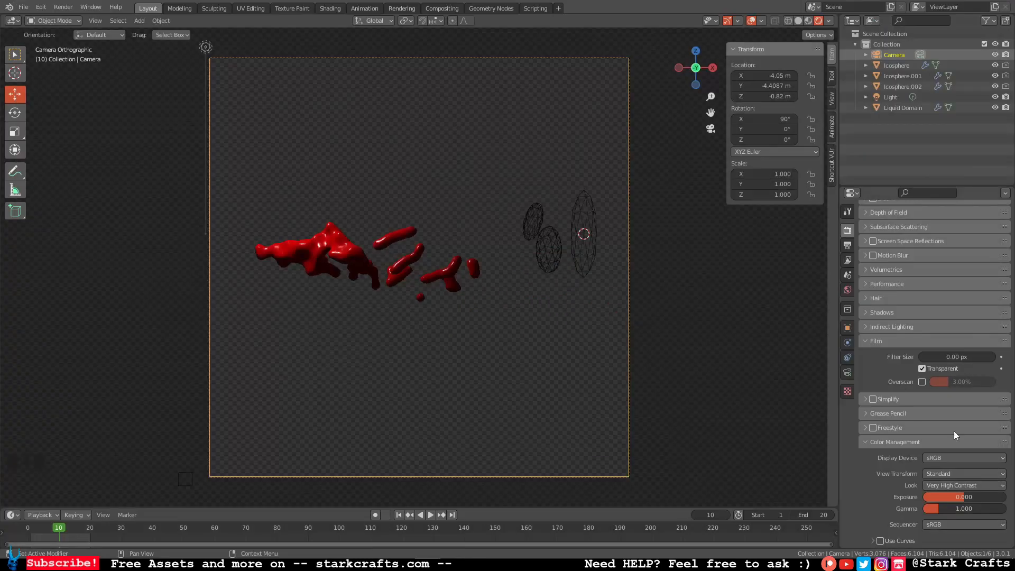
Step: Try the Filmic view transform with the None and Very High Contrast looks, and return to Standard with Very High Contrast
click(951, 473)
click(953, 496)
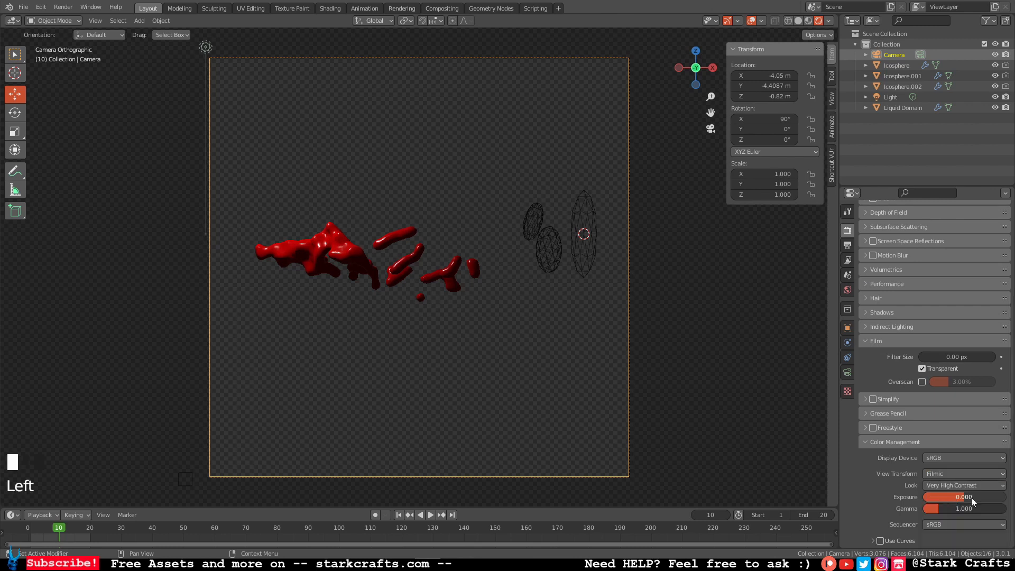
click(977, 484)
click(944, 472)
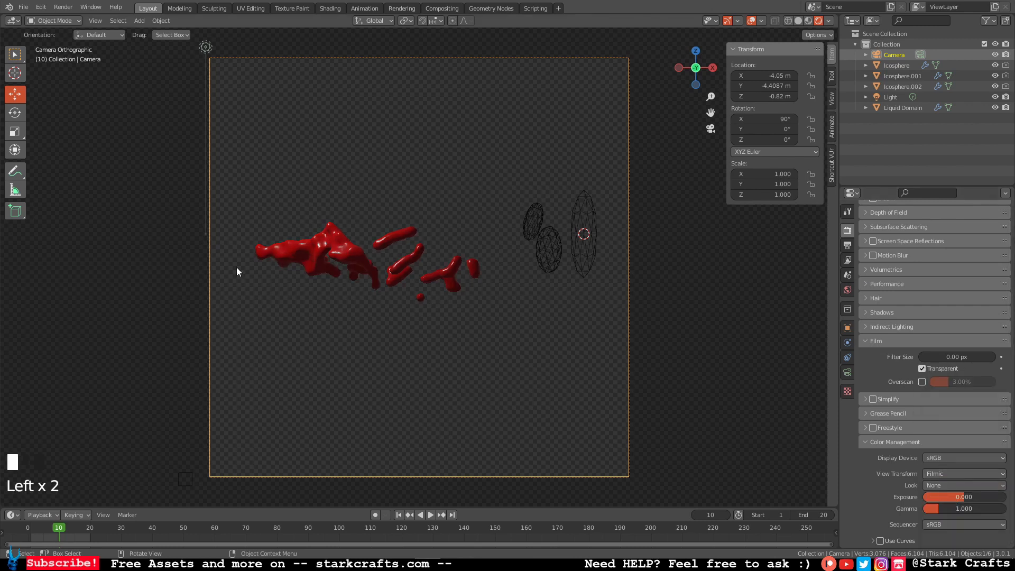
click(960, 487)
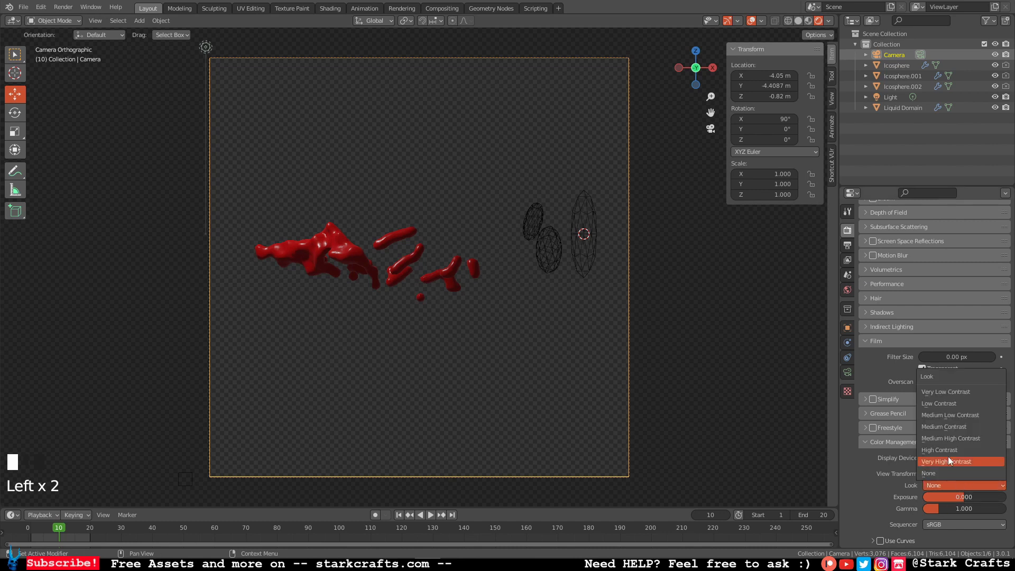
click(952, 477)
click(954, 473)
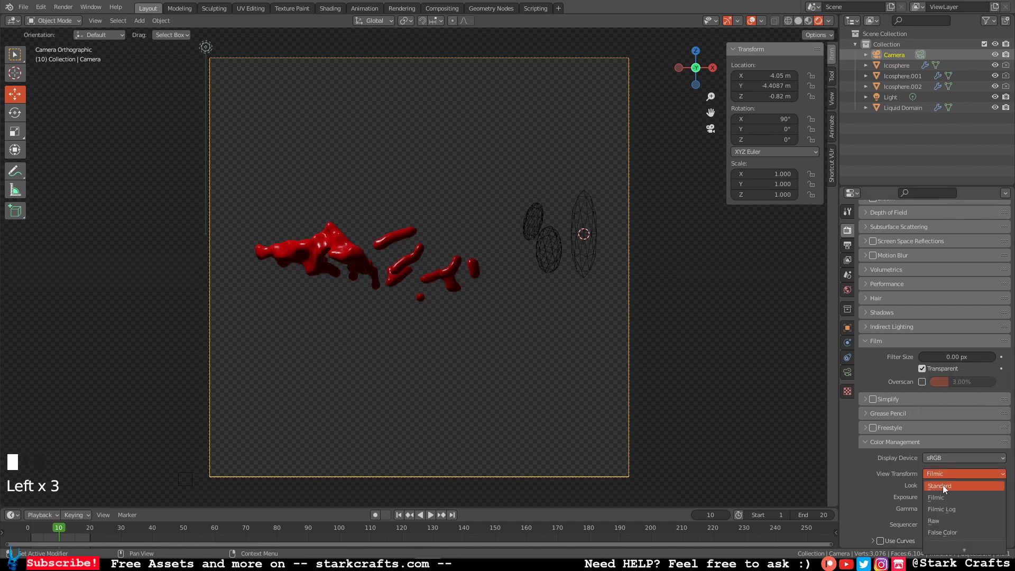
click(943, 488)
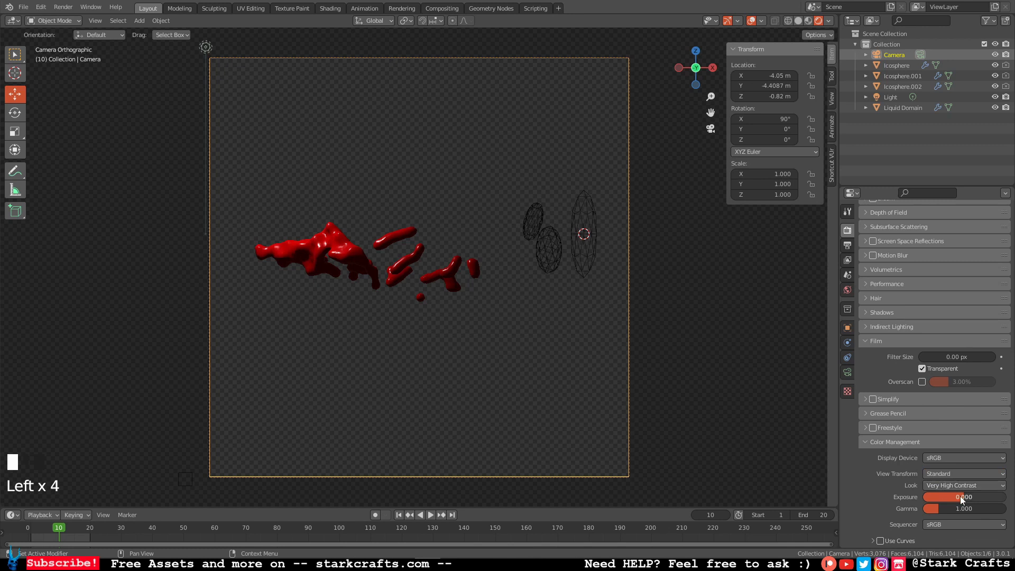
Step: Set the color management exposure to about 1.006 and gamma to about 0.811, and check the brightness in a frame 10 render
mouse_move(961, 497)
mouse_down()
mouse_move(978, 498)
mouse_move(965, 497)
mouse_move(979, 509)
mouse_move(969, 509)
mouse_up()
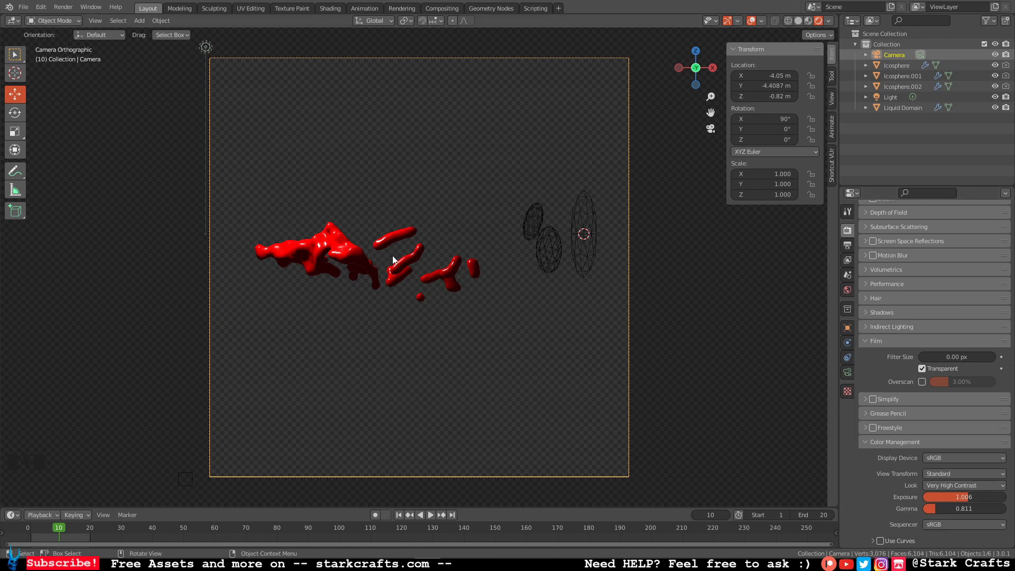
click(64, 7)
click(71, 21)
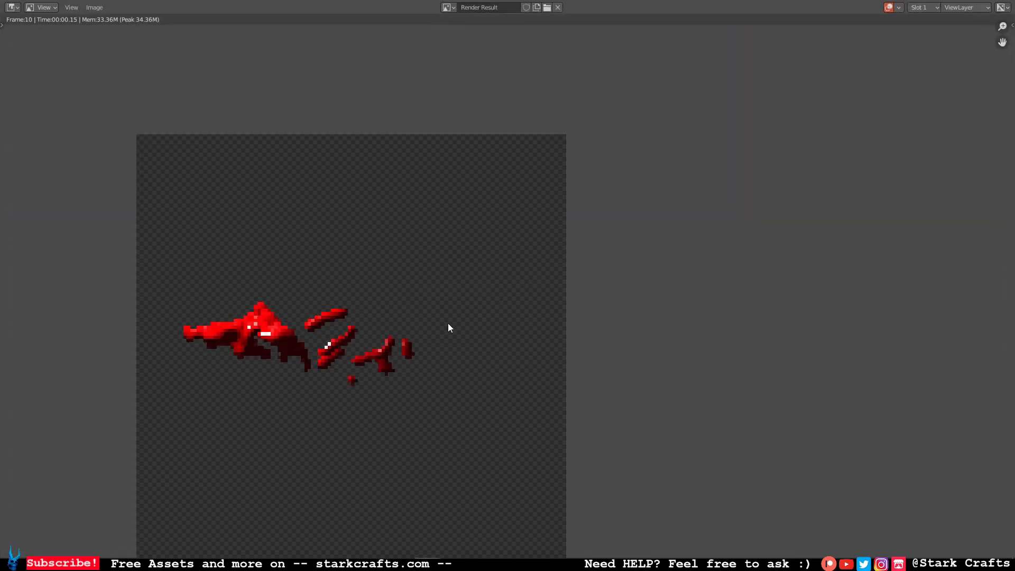
middle_drag(449, 325, 614, 273)
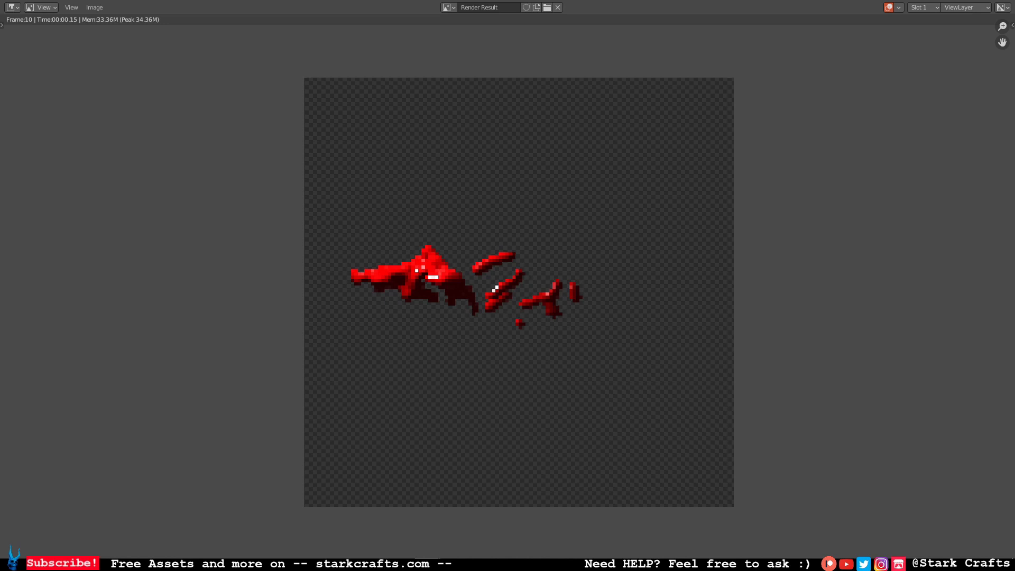
click(1001, 3)
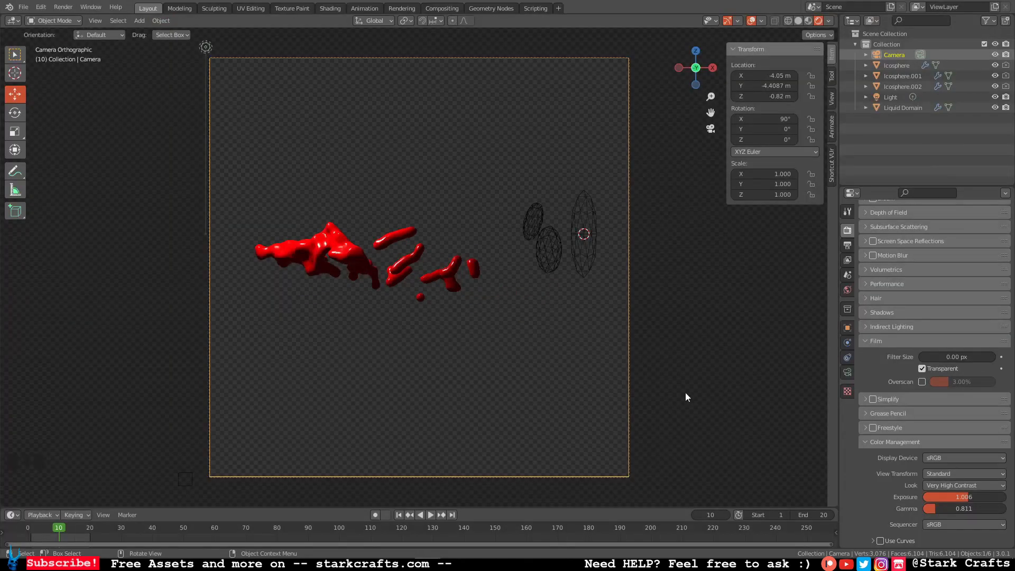
Step: Return the timeline to frame 1 and set the output resolution to 64 × 64 px
drag(59, 529, 33, 538)
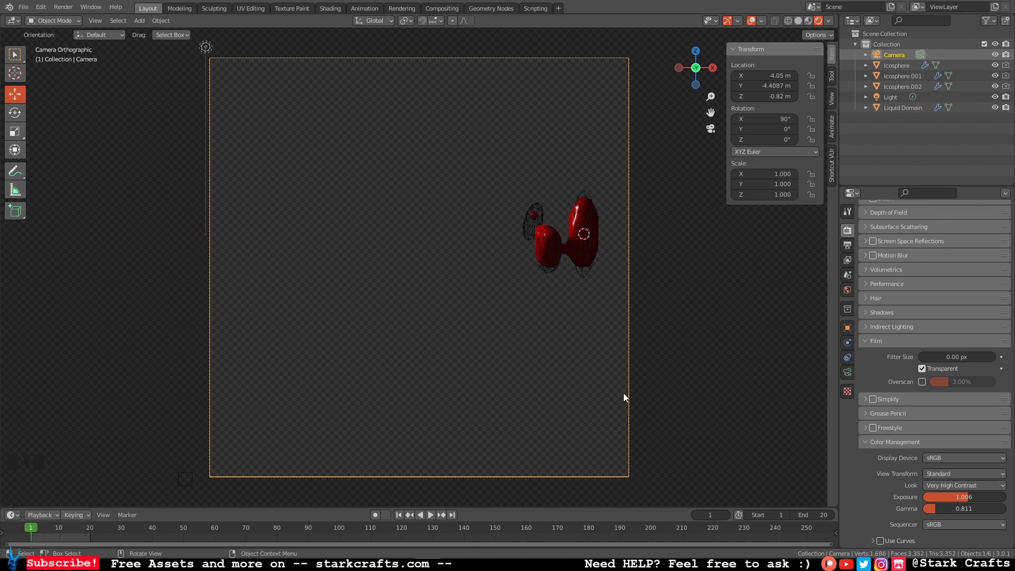
scroll(906, 474, up, 10)
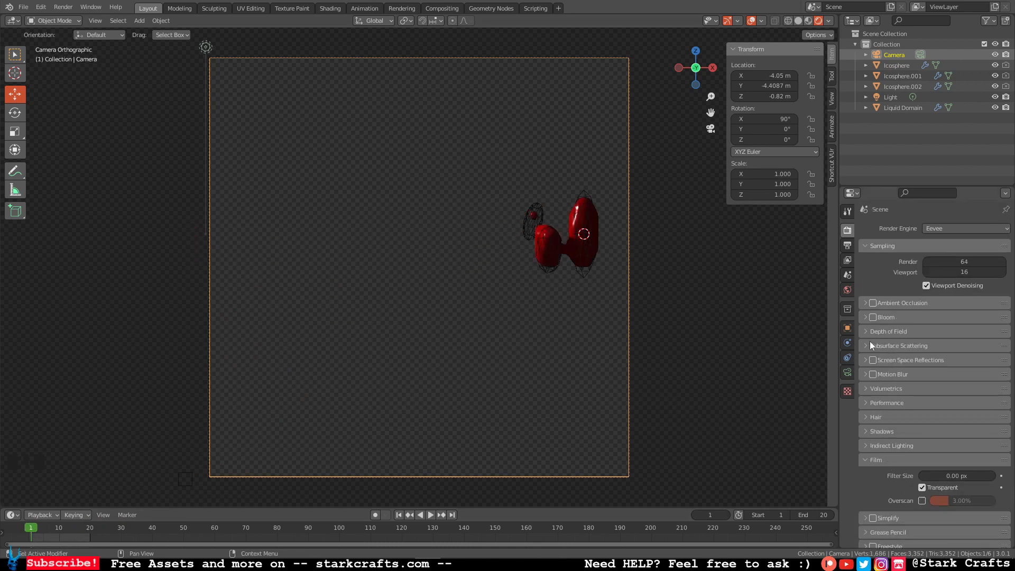
click(847, 246)
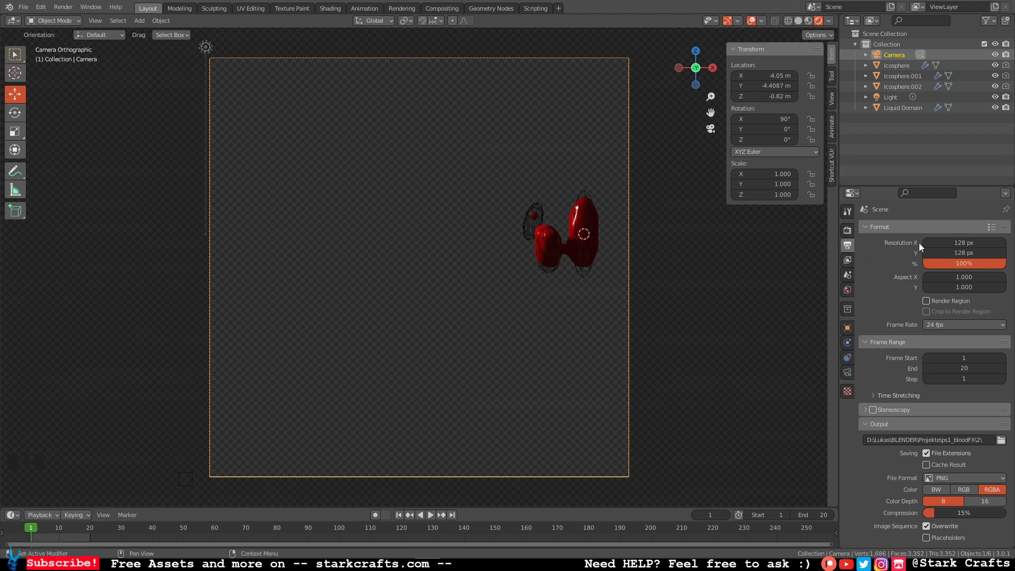
click(967, 243)
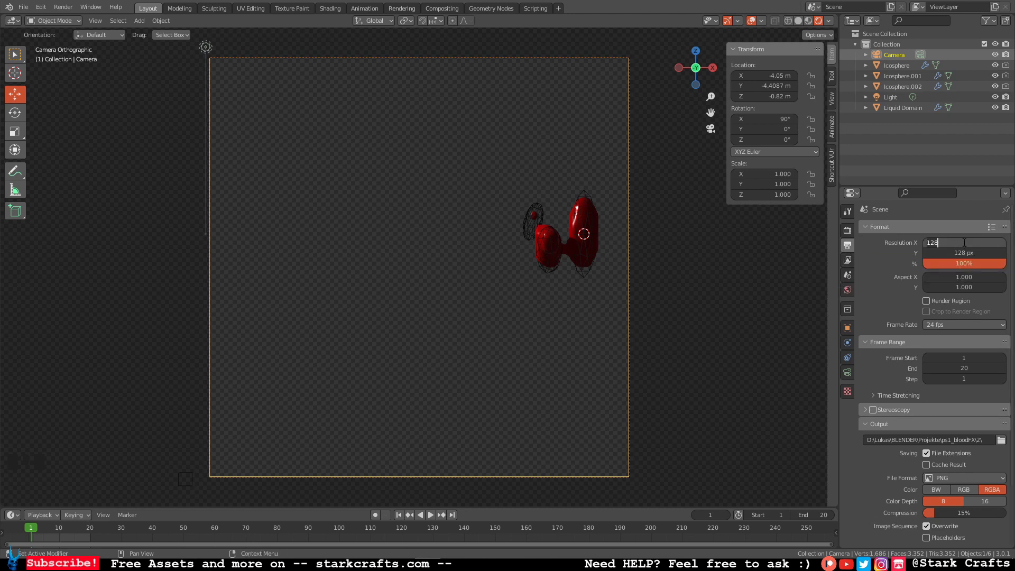
text(64)
click(970, 253)
click(970, 253)
text(64)
key(Return)
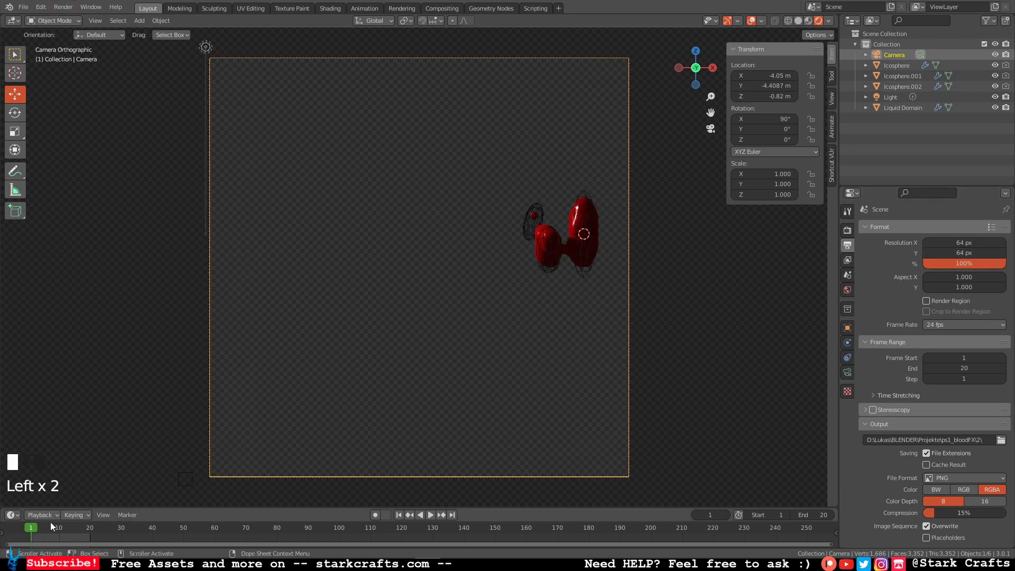
Step: Render frame 11 at 64 × 64 px, examine the splash's pixelation up close, and close the render
drag(51, 527, 62, 523)
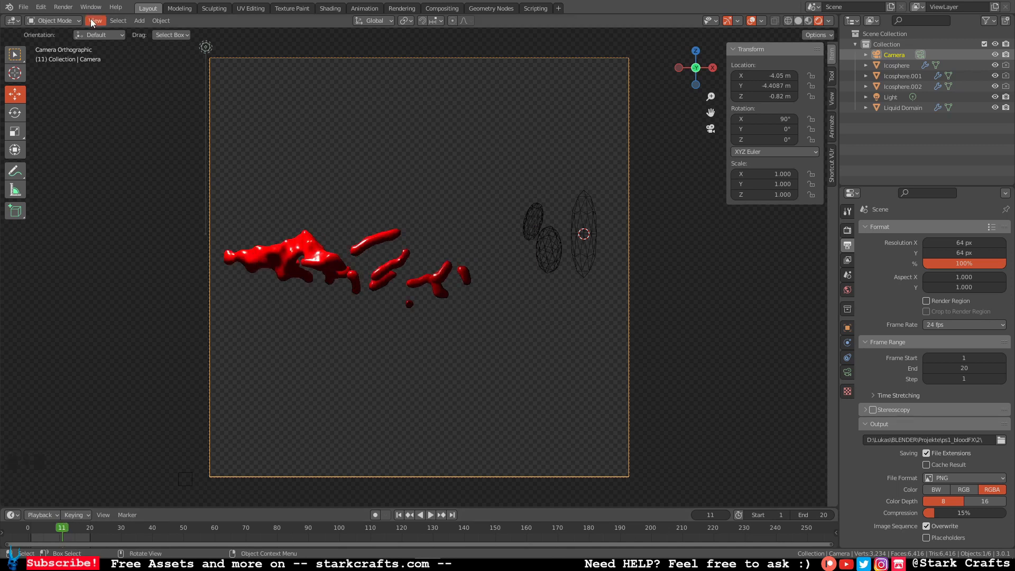
click(63, 7)
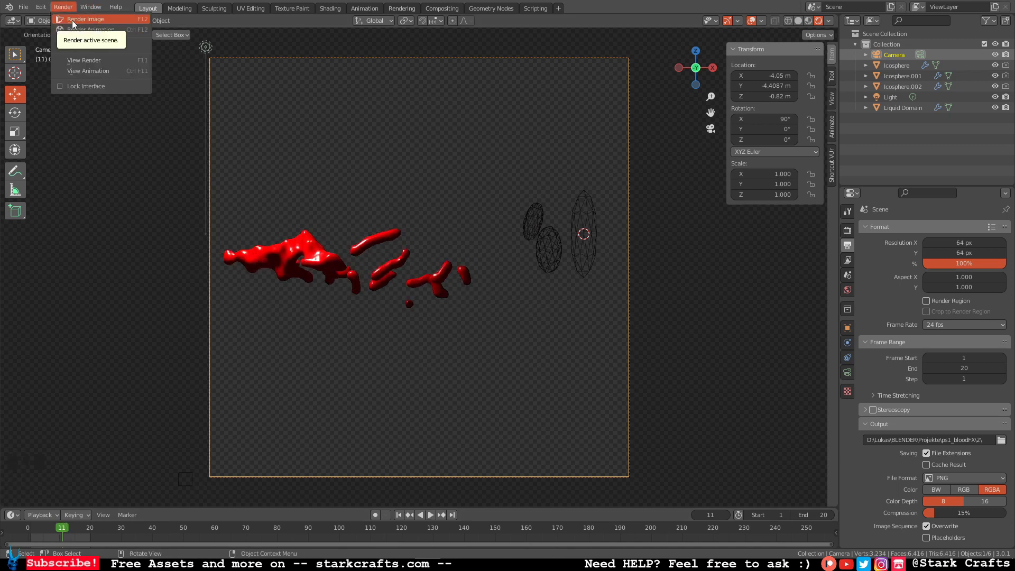
click(72, 24)
click(133, 1)
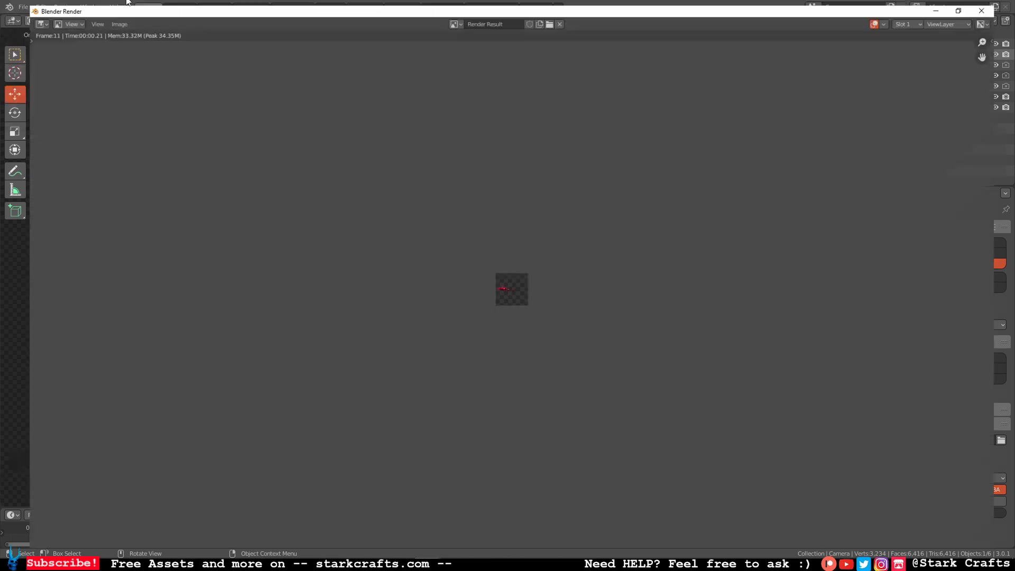
middle_drag(585, 423, 481, 62)
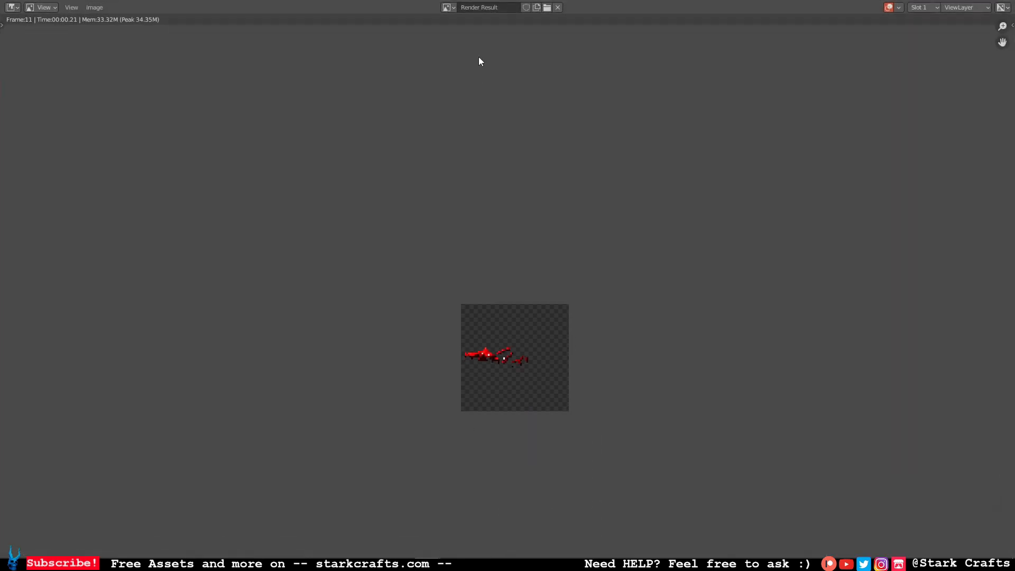
scroll(531, 335, up, 5)
middle_drag(524, 357, 503, 262)
scroll(493, 298, up, 2)
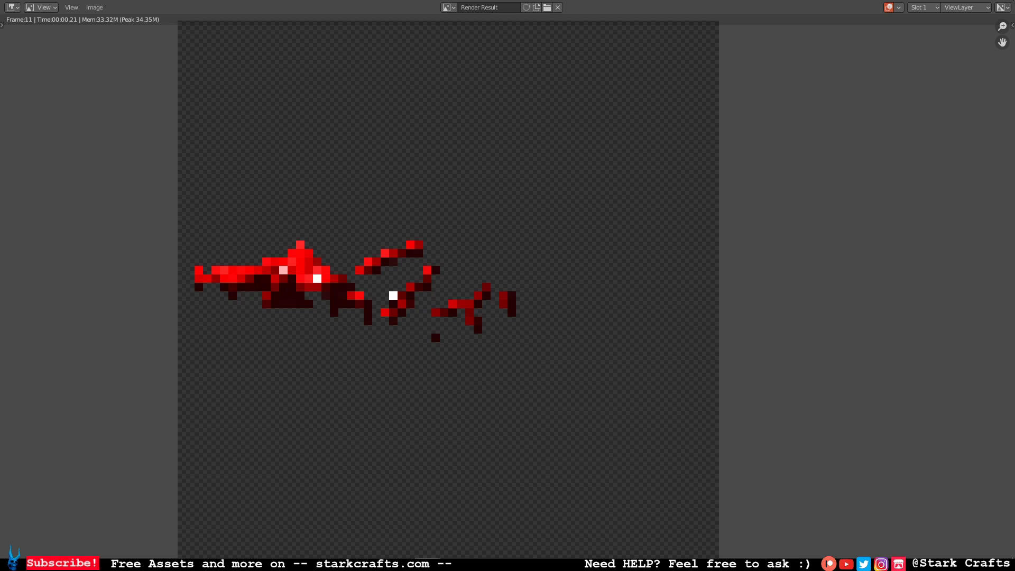
key(Escape)
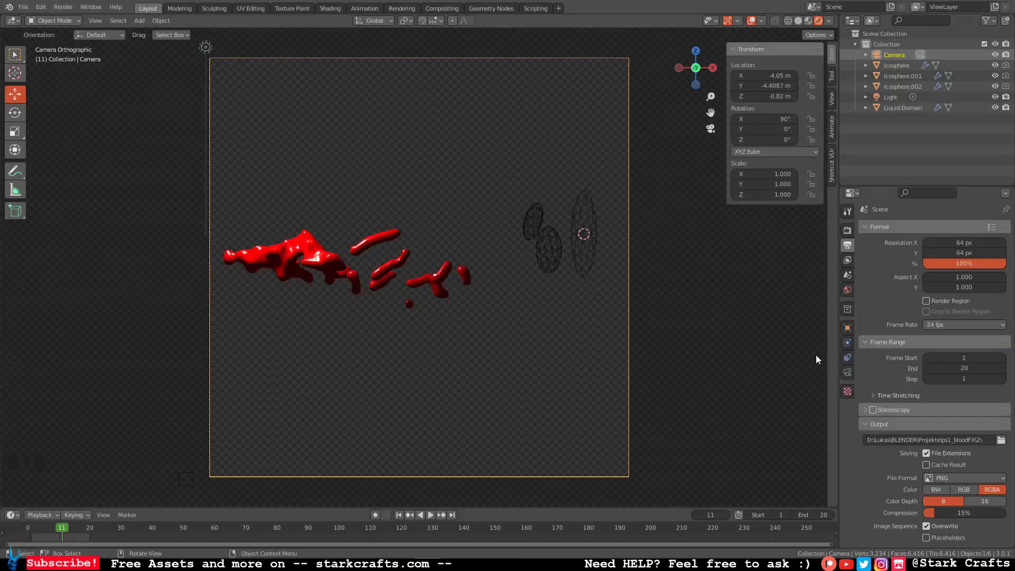
Step: Set the output resolution back to 128 × 128 px
click(959, 244)
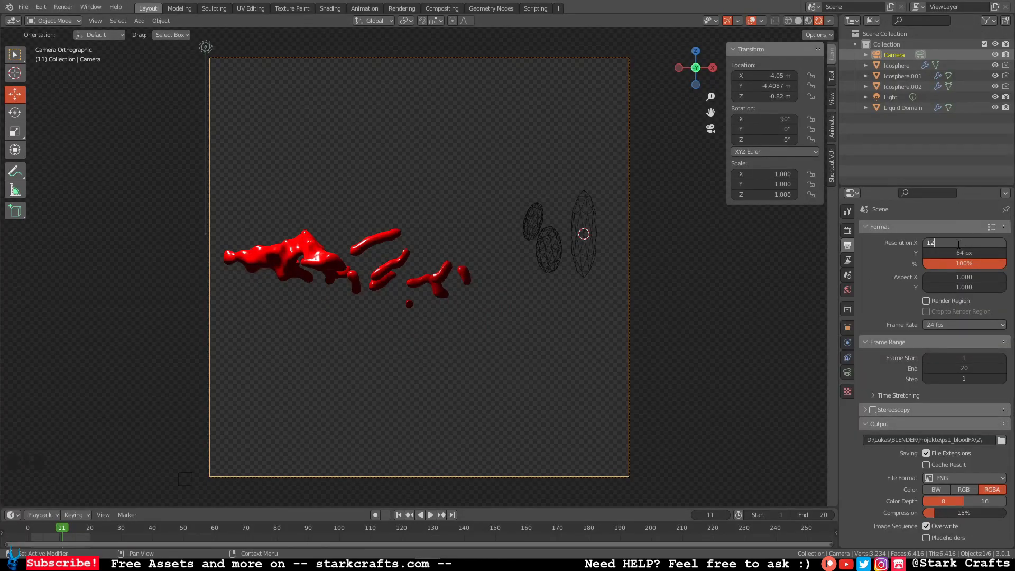
text(128)
key(Return)
click(969, 253)
text(12)
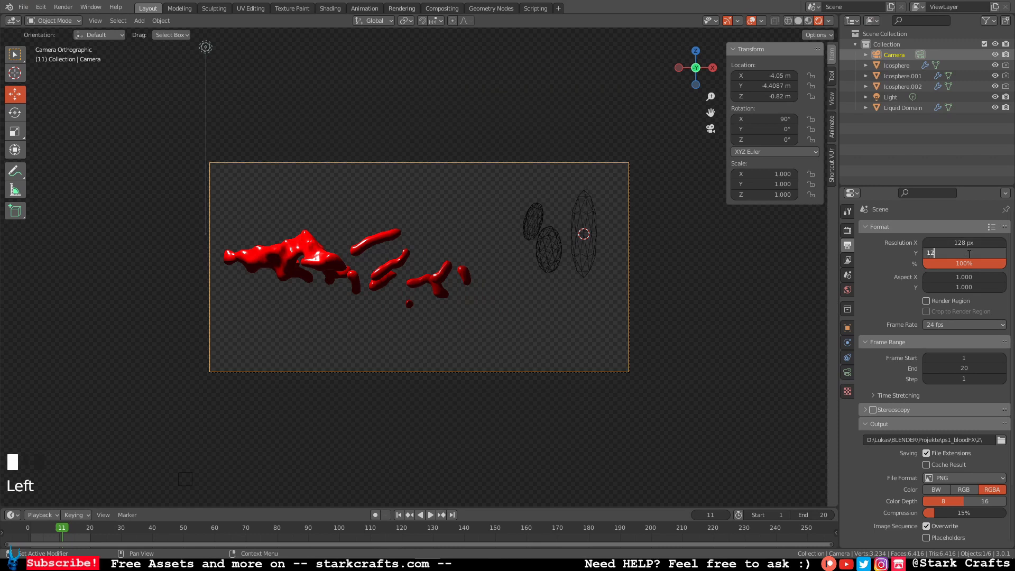
key(Return)
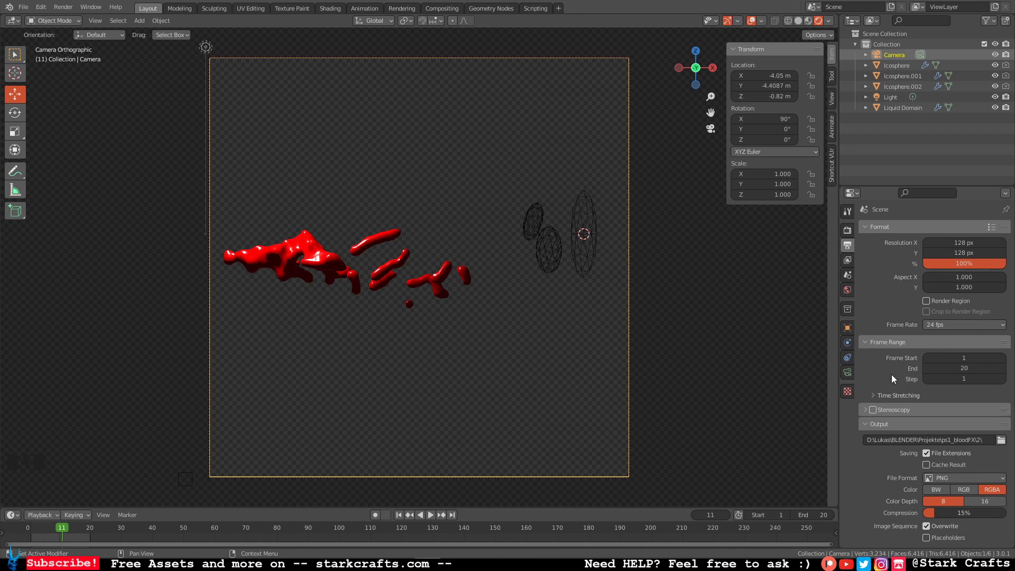
Step: Check the render and output settings, render the animation for frames 1 to 20, and close the render result
click(848, 230)
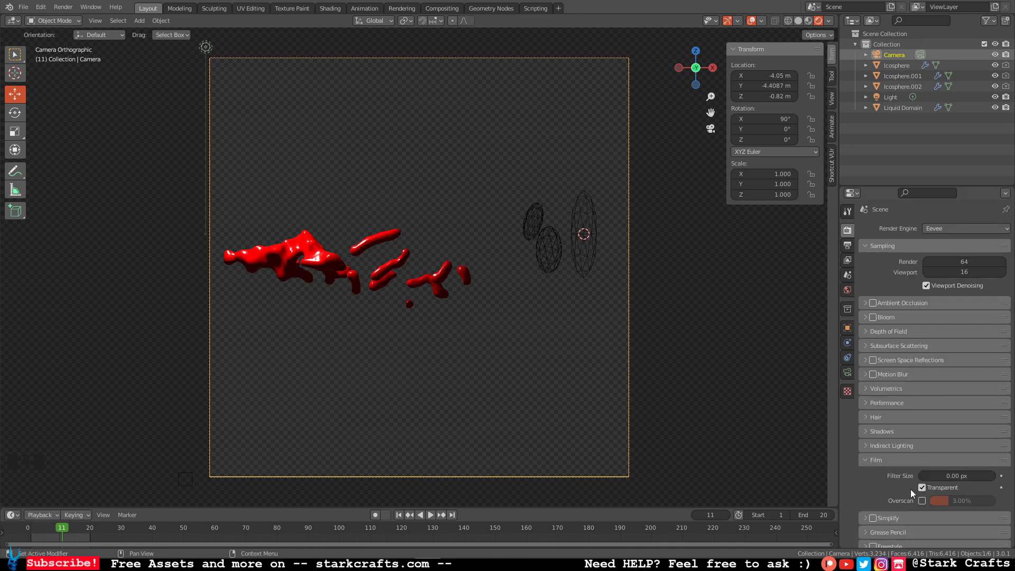
click(340, 264)
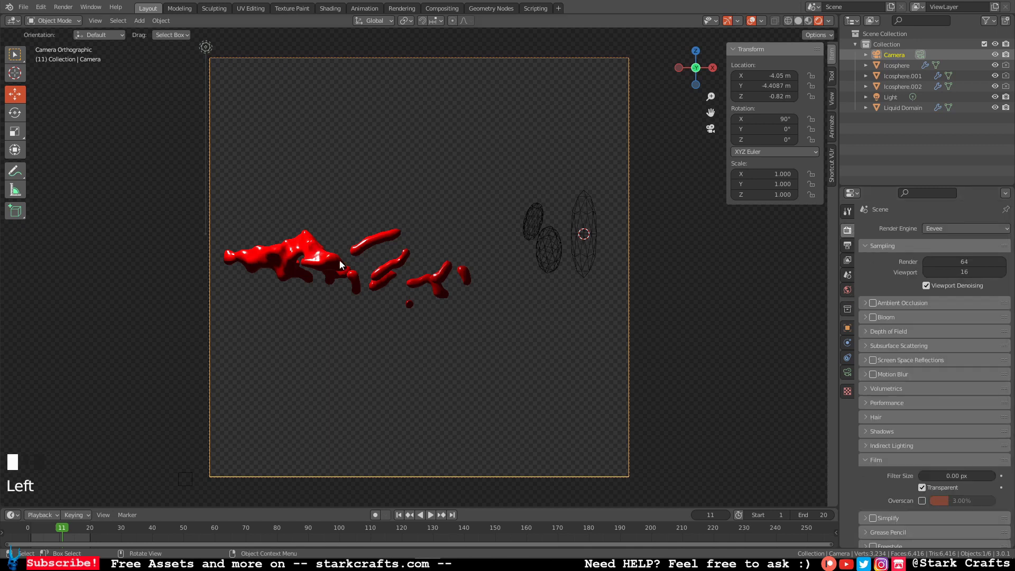
click(848, 246)
click(847, 230)
click(64, 7)
click(95, 30)
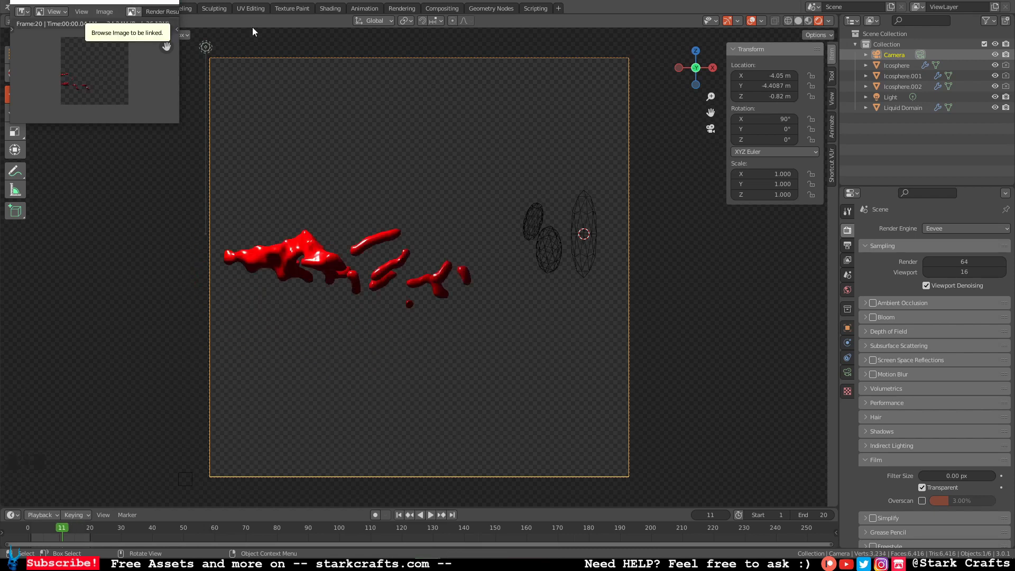
click(169, 2)
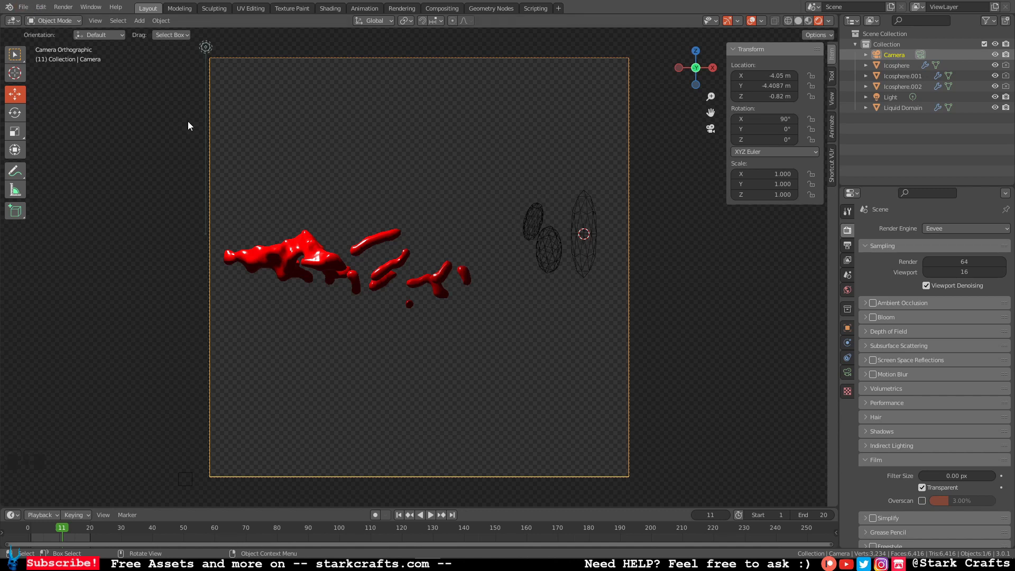
Step: Create a new General scene and delete the default cube
click(27, 6)
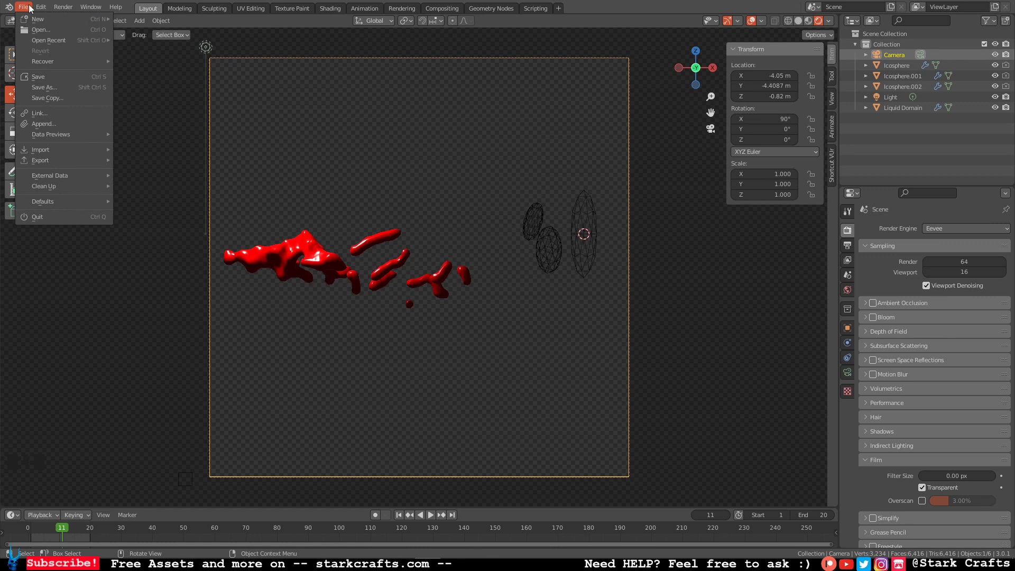
mouse_move(43, 19)
click(146, 19)
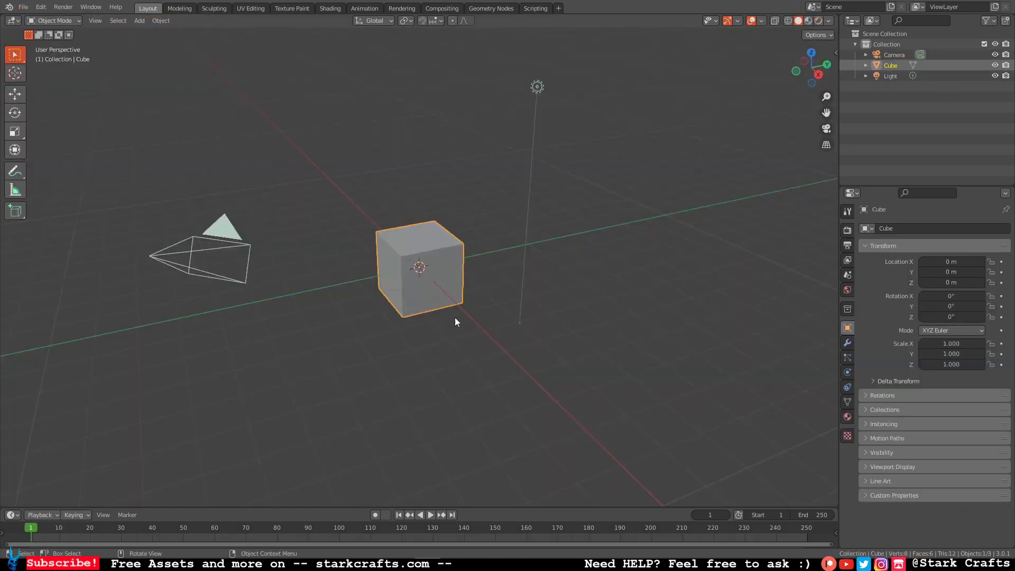
middle_drag(382, 315, 496, 239)
key(Delete)
scroll(497, 239, down, 3)
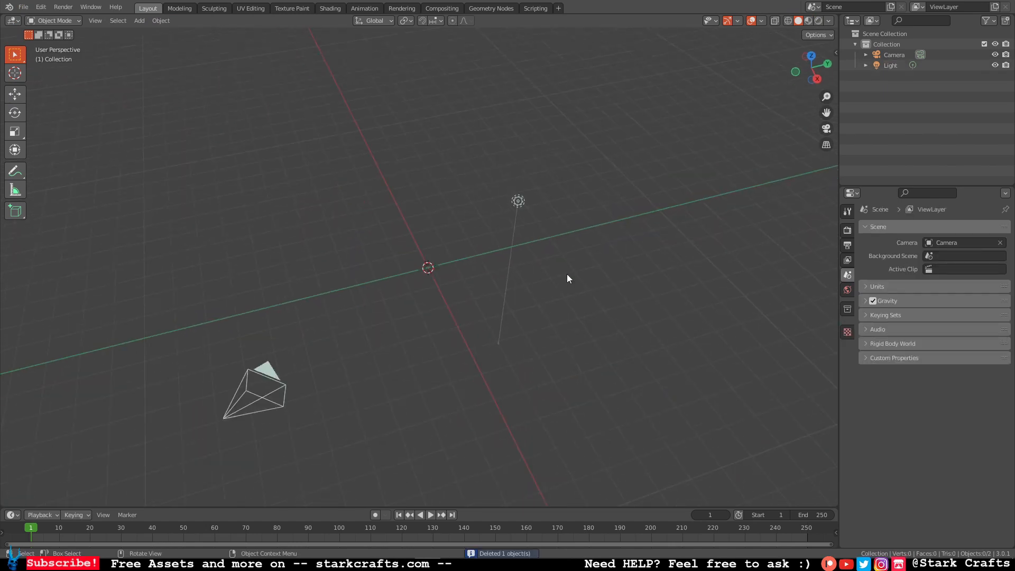
Step: Add a mesh plane at the origin and view it up close from the top
drag(593, 433, 353, 342)
click(948, 94)
key(shift+a)
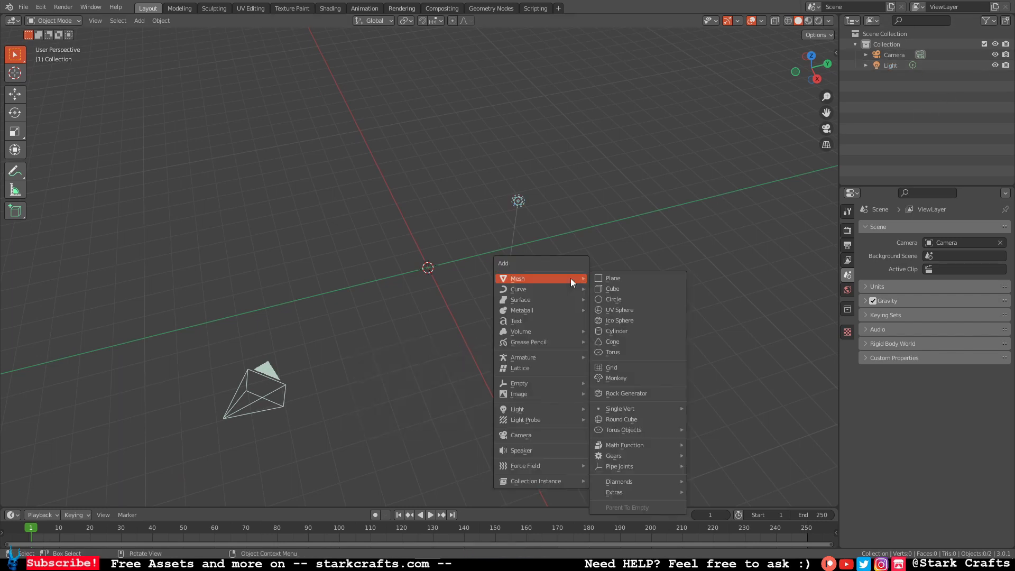
click(627, 280)
mouse_move(549, 275)
middle_down()
mouse_move(522, 263)
mouse_move(561, 269)
middle_up()
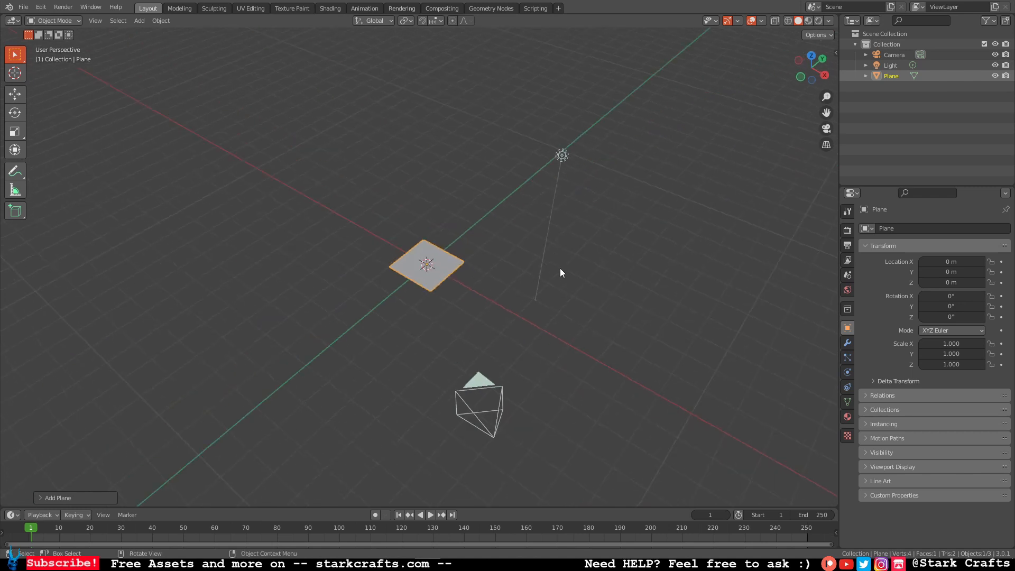
click(811, 56)
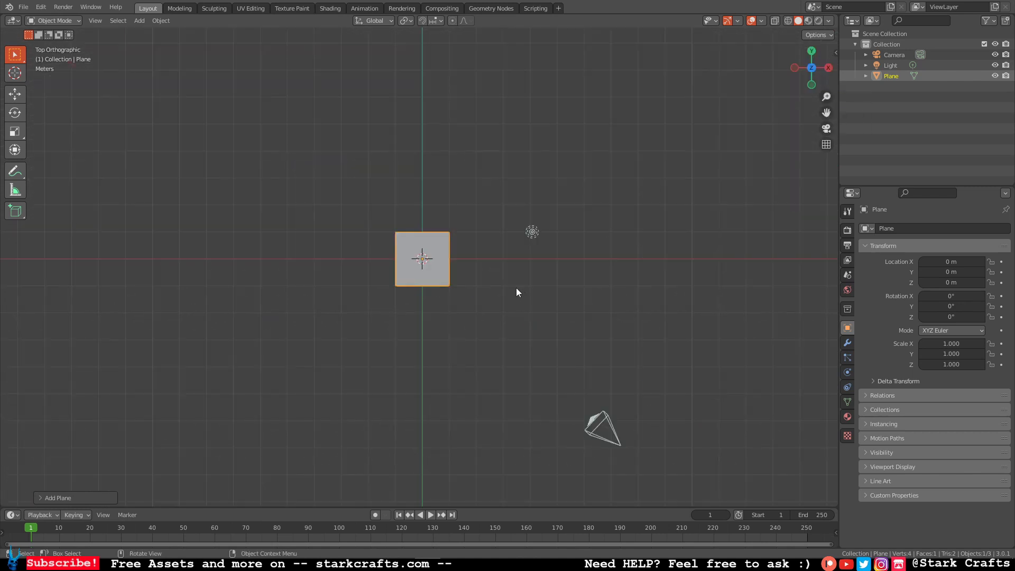
scroll(515, 288, up, 4)
shift+middle_drag(427, 252, 558, 316)
scroll(519, 285, up, 2)
Step: Give the plane a new material and assign an Image Texture to its base color
click(847, 417)
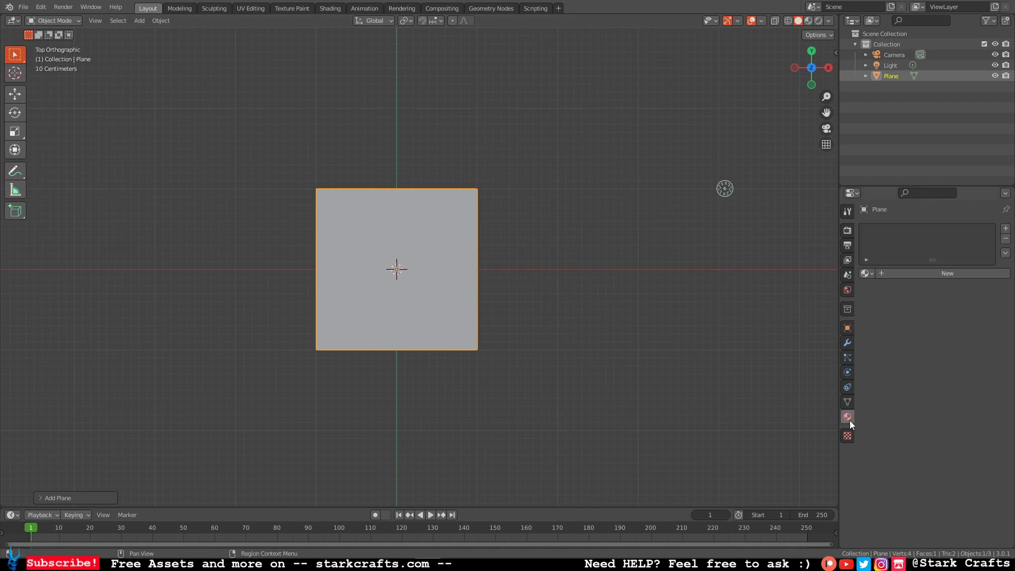
click(938, 274)
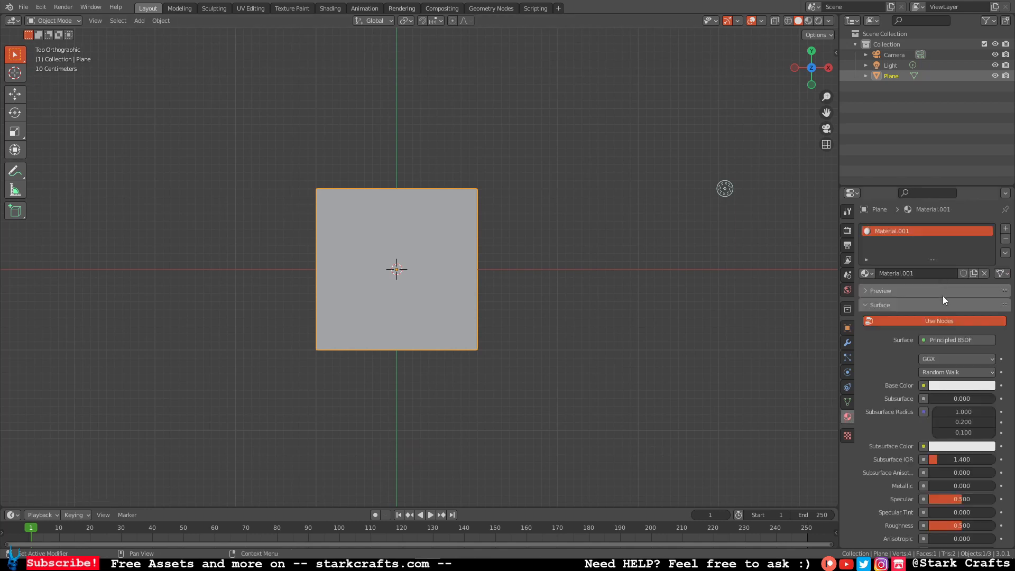
click(923, 387)
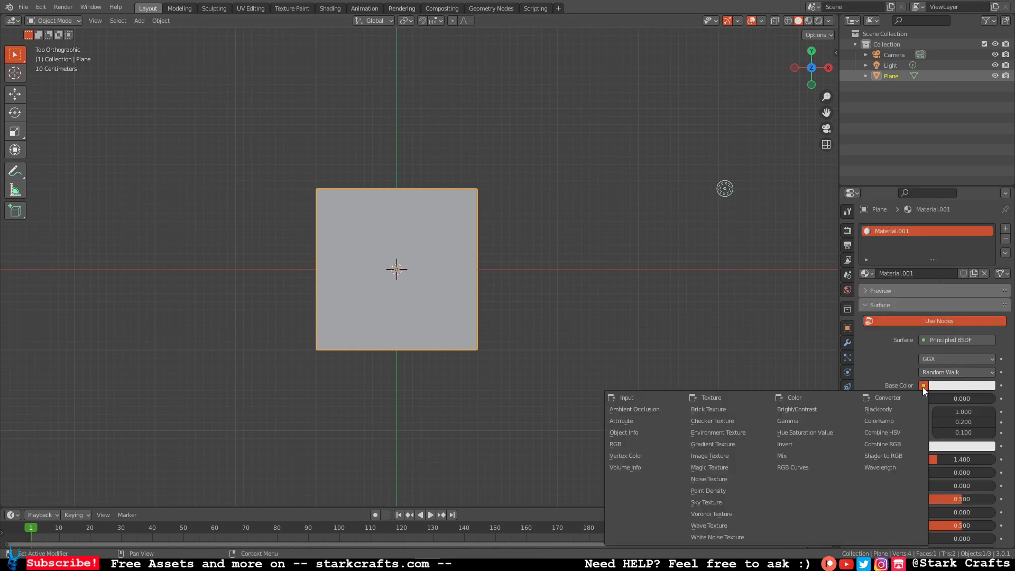
click(726, 454)
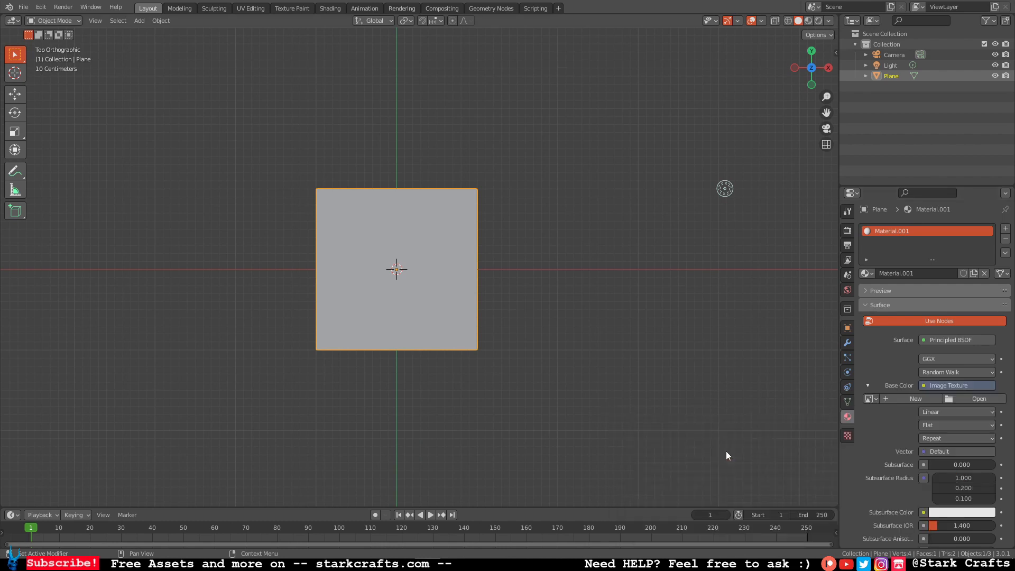
Step: Switch to the Shading workspace and set the plane material's roughness to 1.000
click(332, 9)
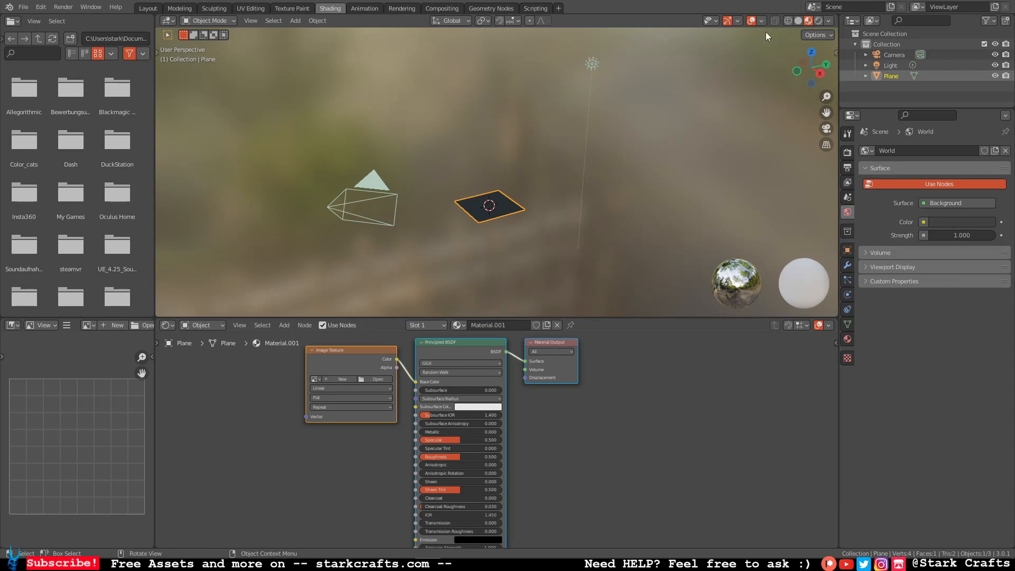
middle_drag(545, 201, 628, 221)
scroll(548, 231, up, 2)
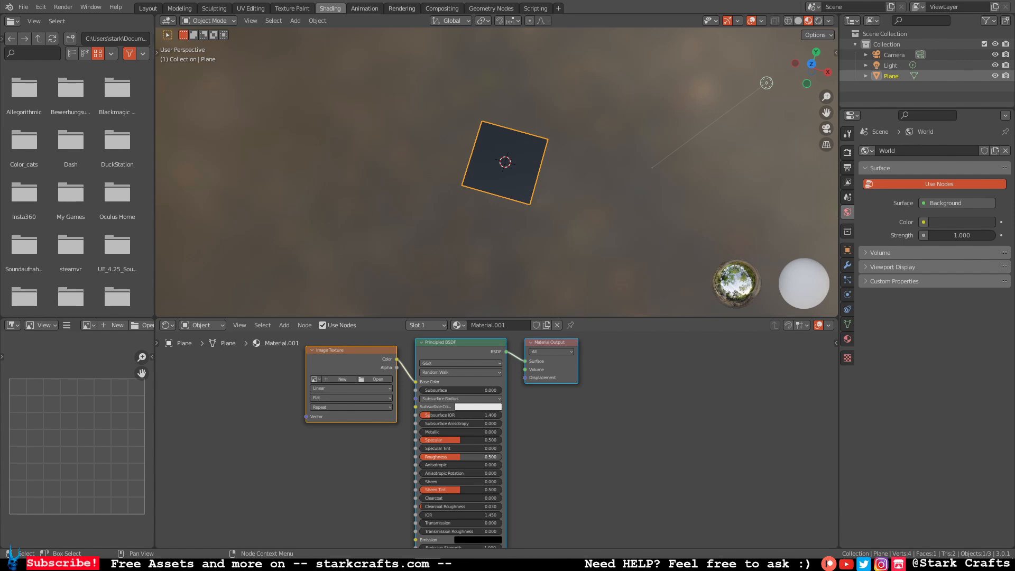
drag(460, 457, 528, 457)
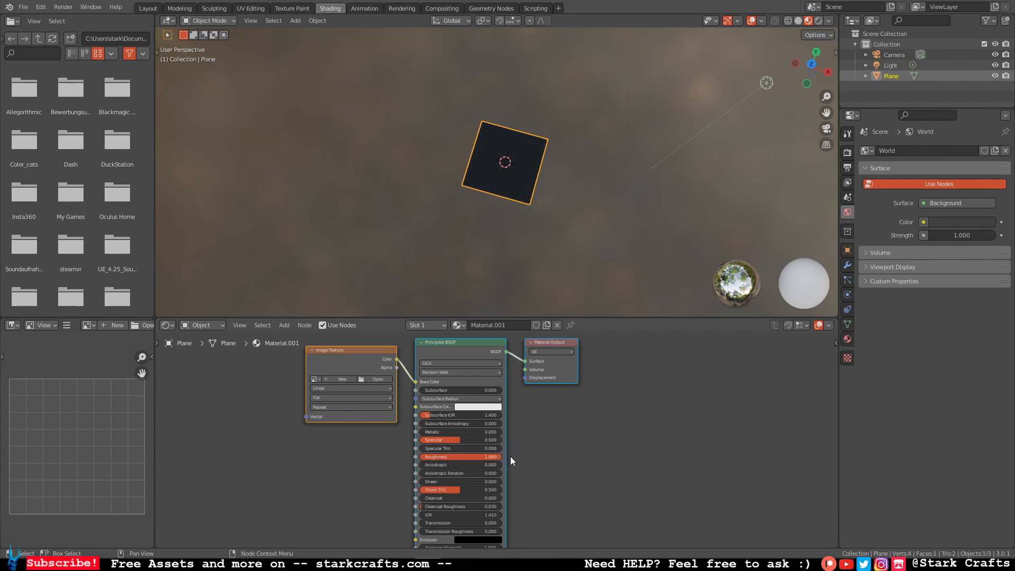
Step: Load frames 0001.png to 0020.png from the ps1_bloodFX\2 folder as an image sequence in the texture node and preview the playback
click(370, 379)
click(292, 373)
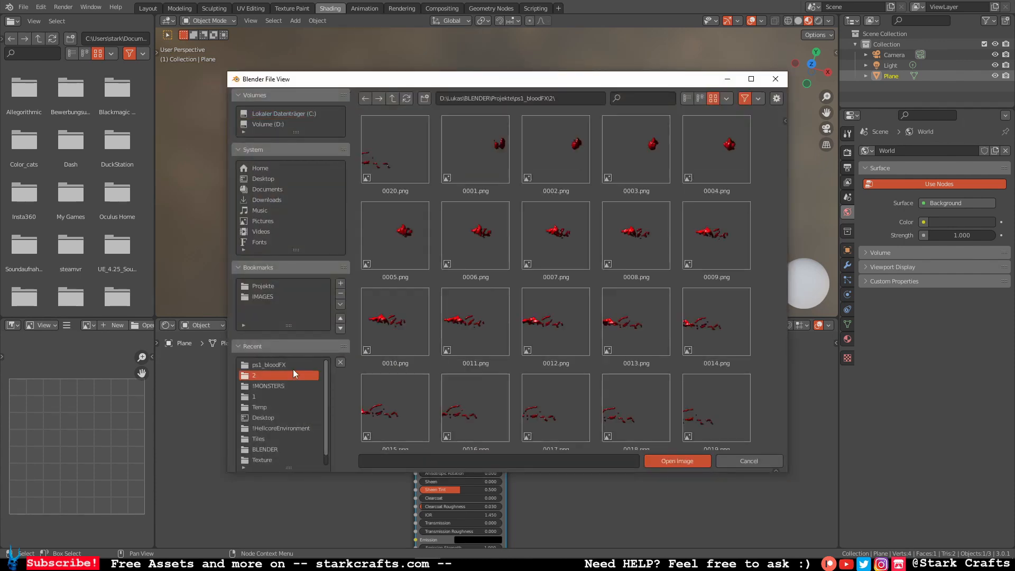
click(406, 163)
scroll(571, 286, down, 1)
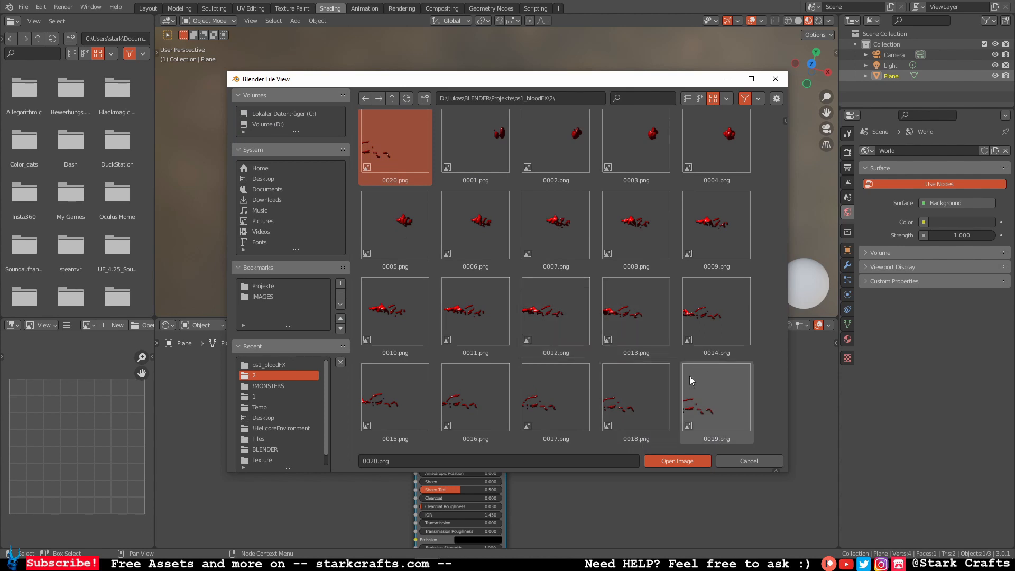
shift+click(728, 389)
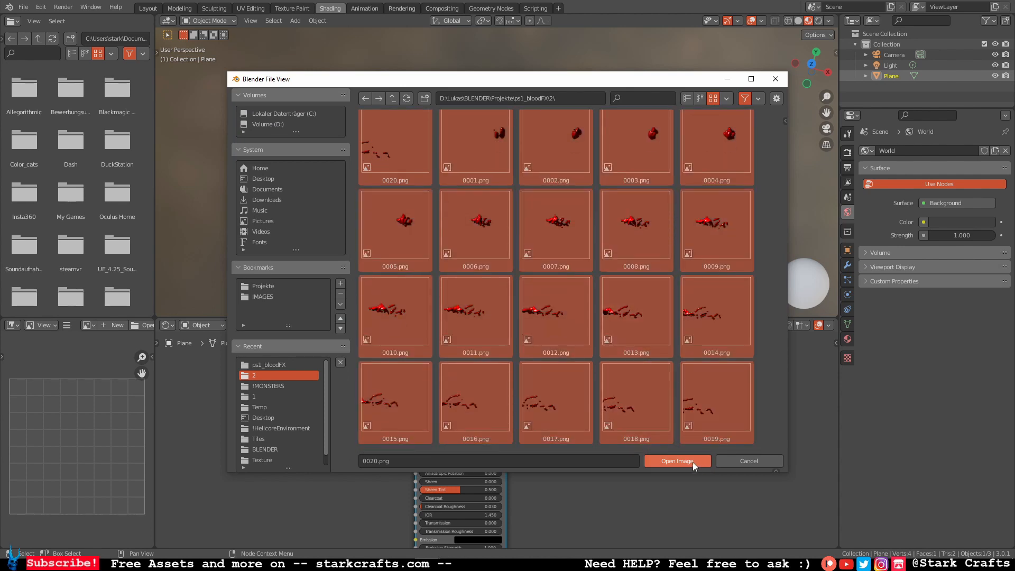
click(677, 461)
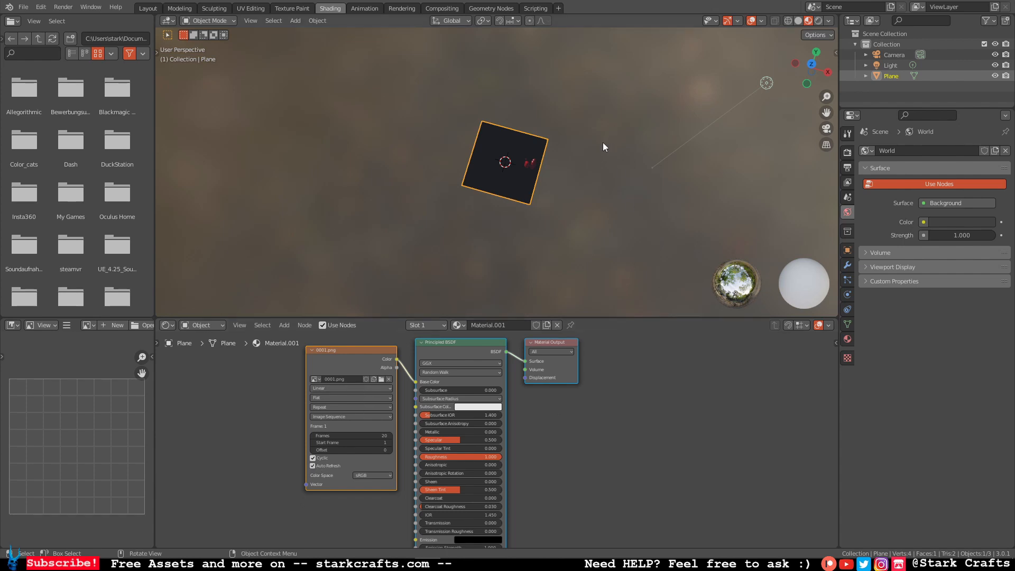
key(space)
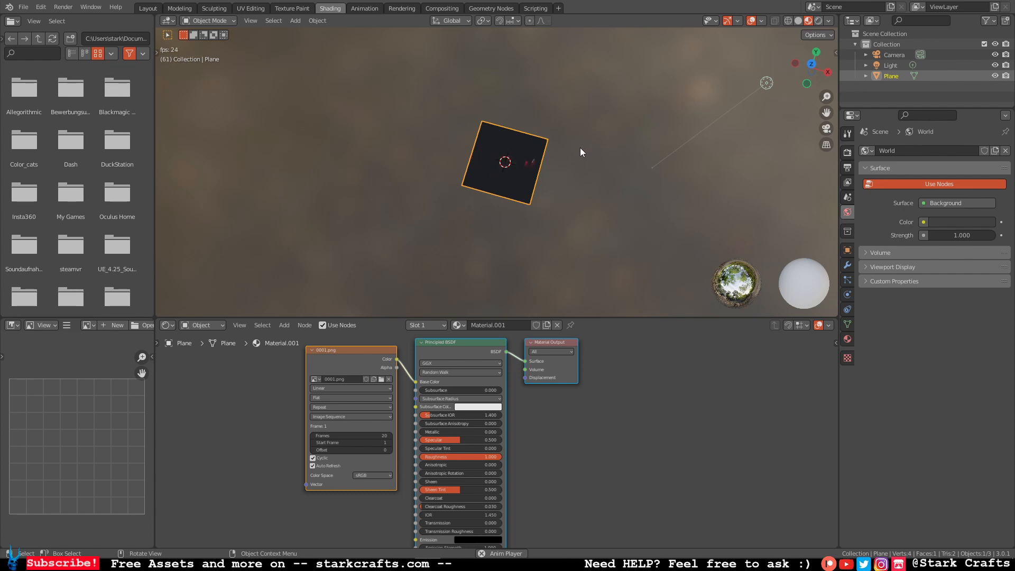
key(space)
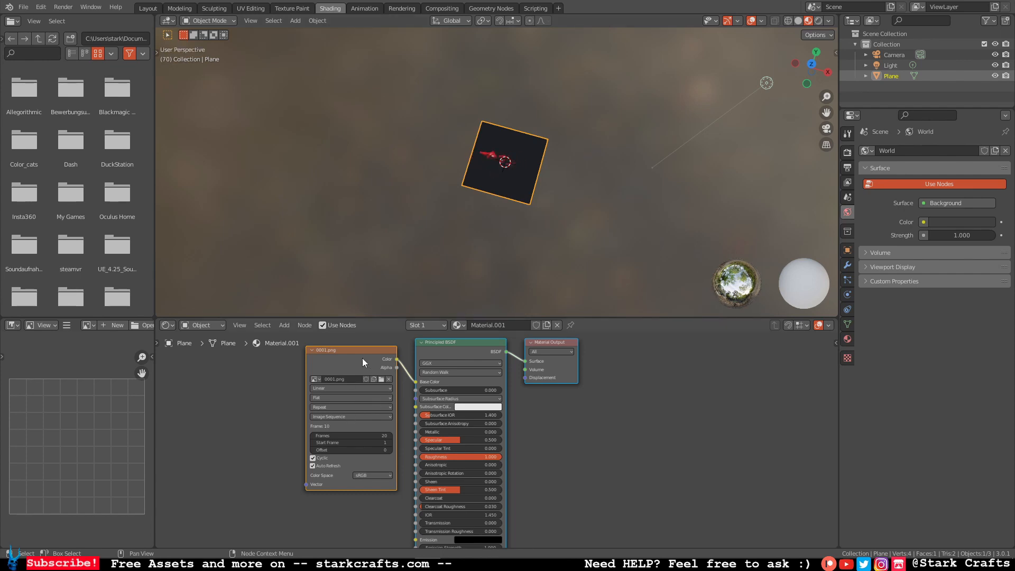
Step: Connect the image texture's Alpha to the Principled BSDF's Alpha and set the material's blend mode to Alpha Clip
middle_drag(363, 357, 348, 353)
drag(357, 358, 406, 506)
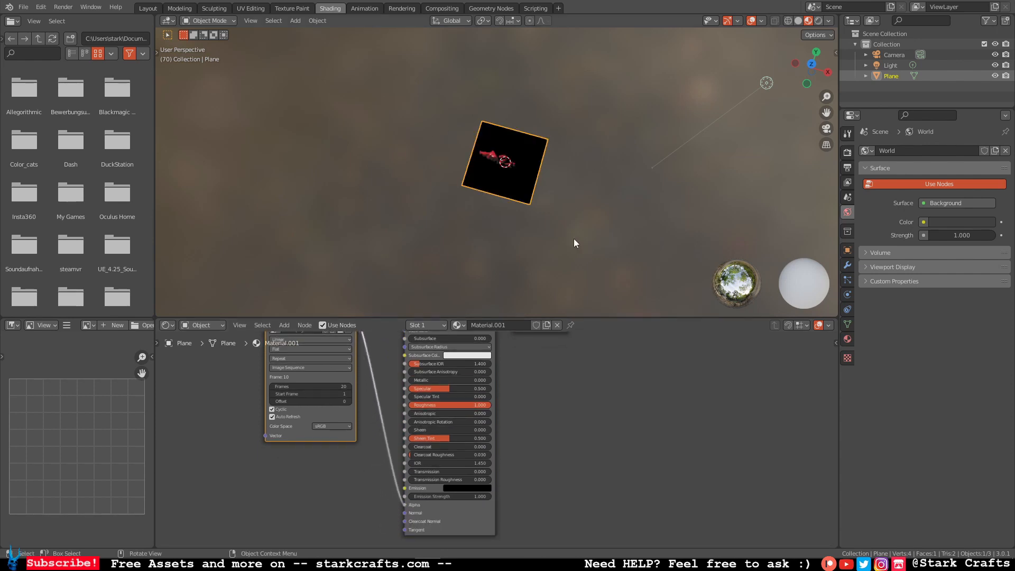
click(844, 340)
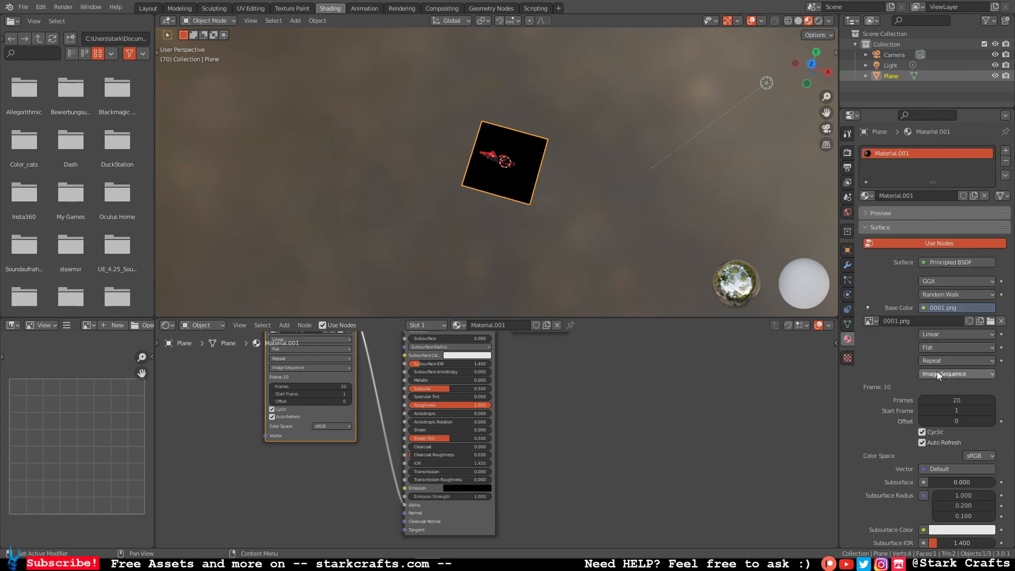
scroll(940, 379, down, 10)
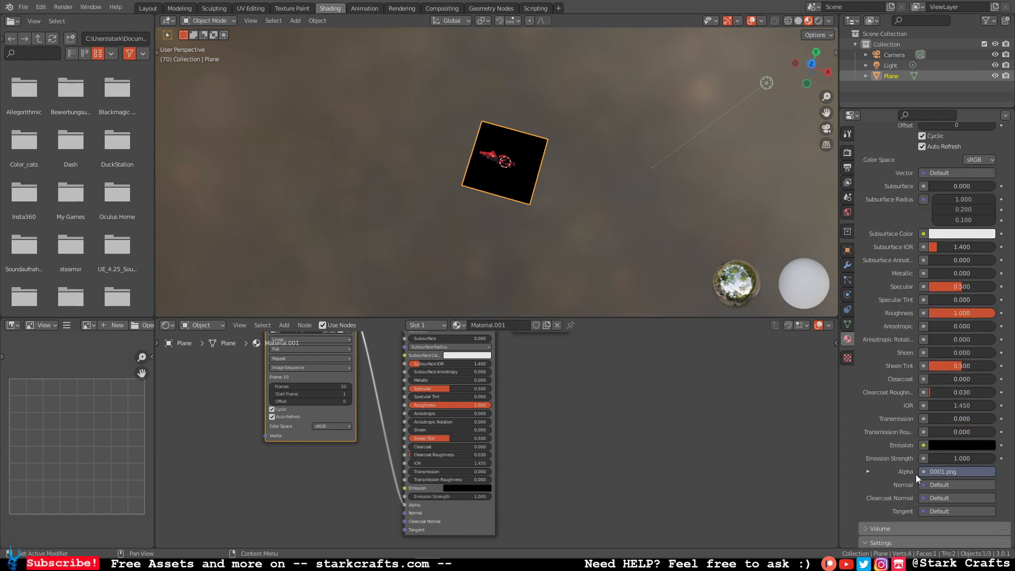
scroll(916, 475, down, 6)
click(935, 423)
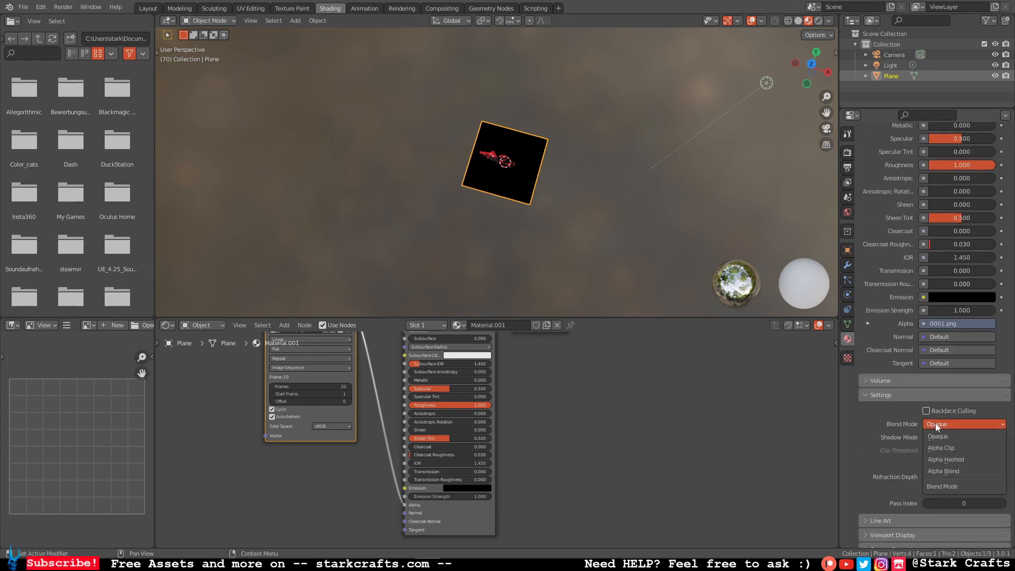
click(953, 446)
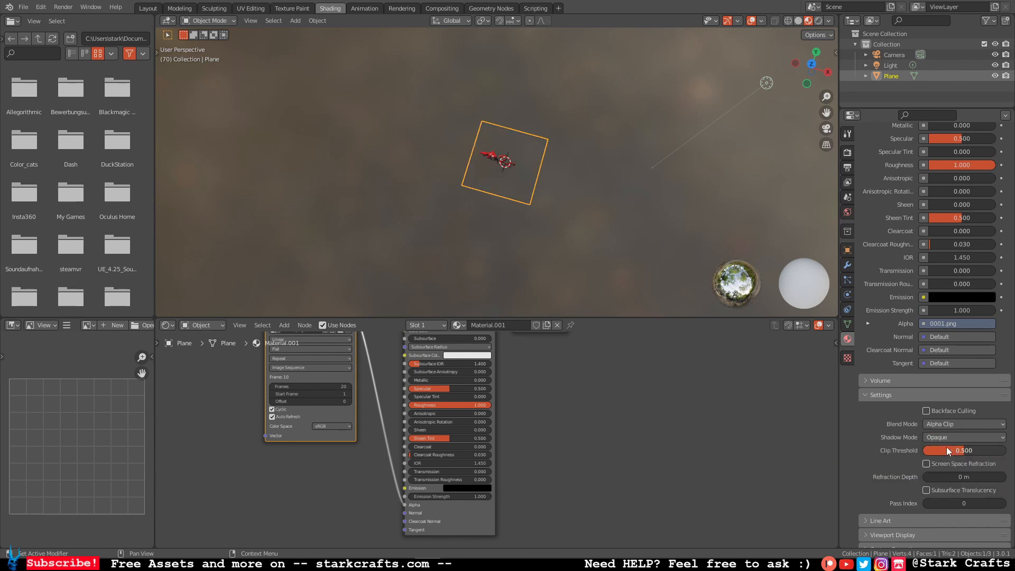
Step: Set the image texture's interpolation to Closest and inspect the splash's pixels on the plane up close
middle_drag(567, 147, 567, 96)
middle_drag(218, 373, 229, 420)
click(327, 386)
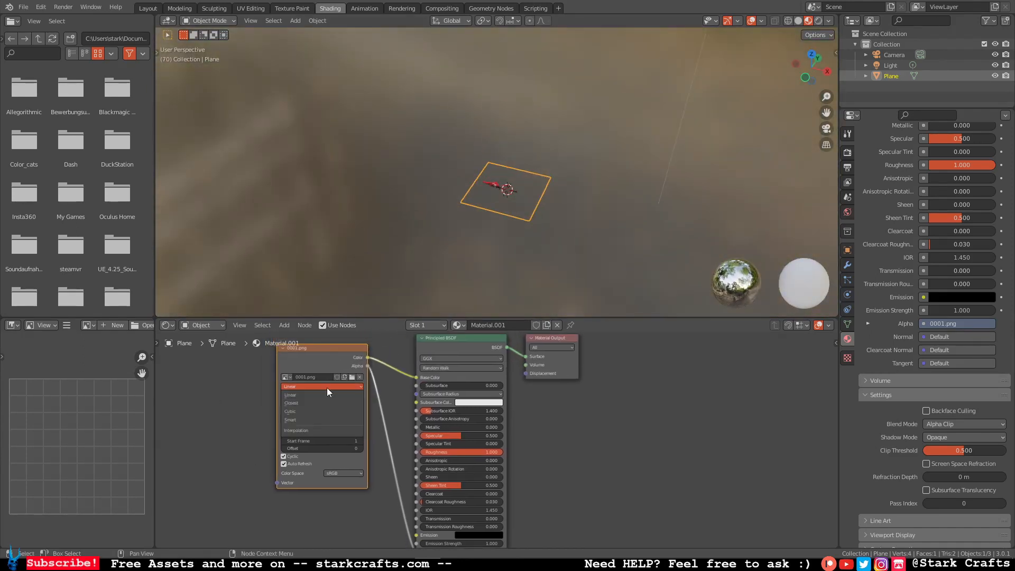
click(308, 400)
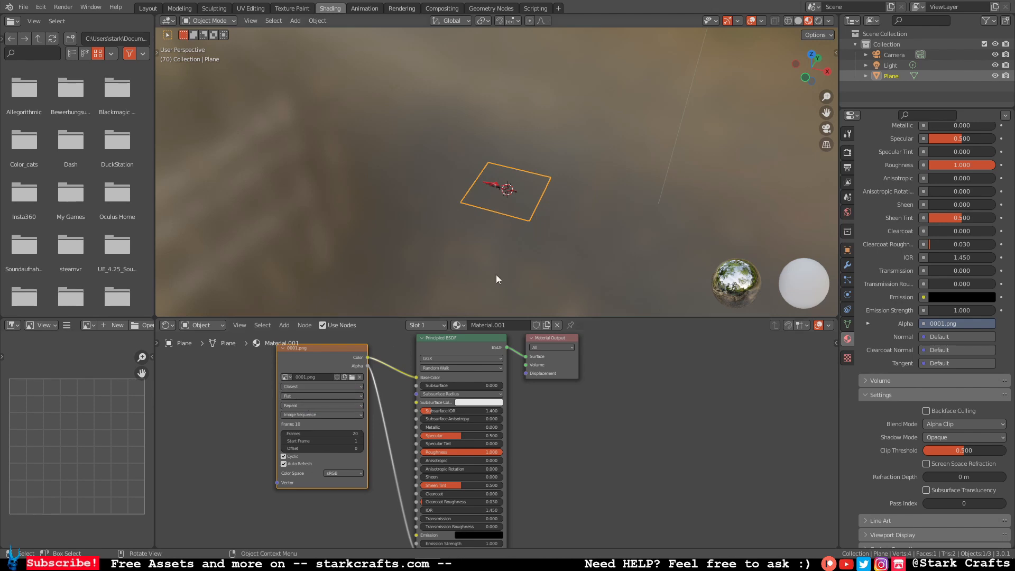
scroll(506, 221, down, 3)
scroll(498, 230, up, 8)
middle_drag(475, 229, 464, 285)
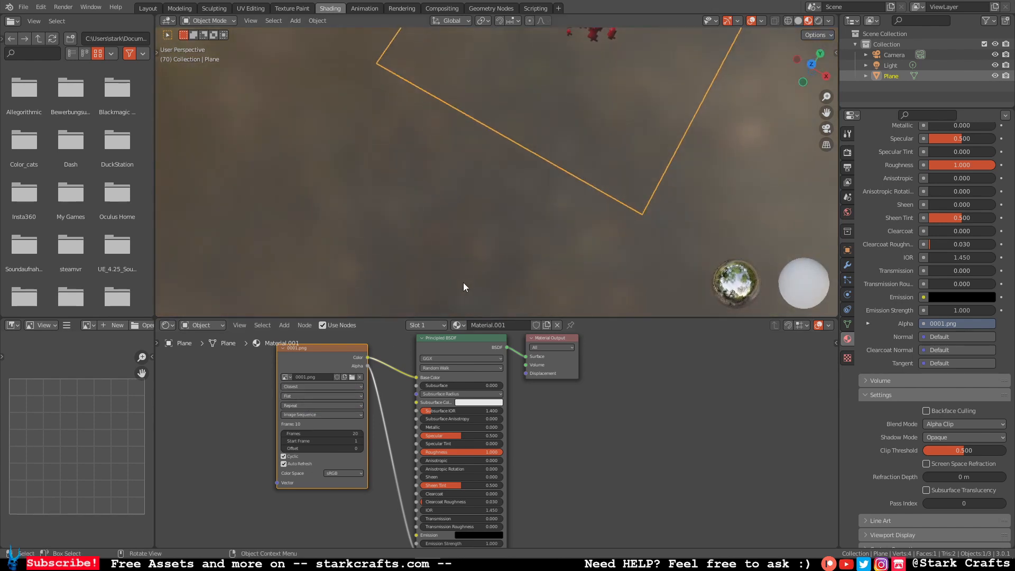
Step: Return to the Layout workspace, compare the plane in material preview and rendered shading, and stand it upright with a 90° X rotation
click(147, 8)
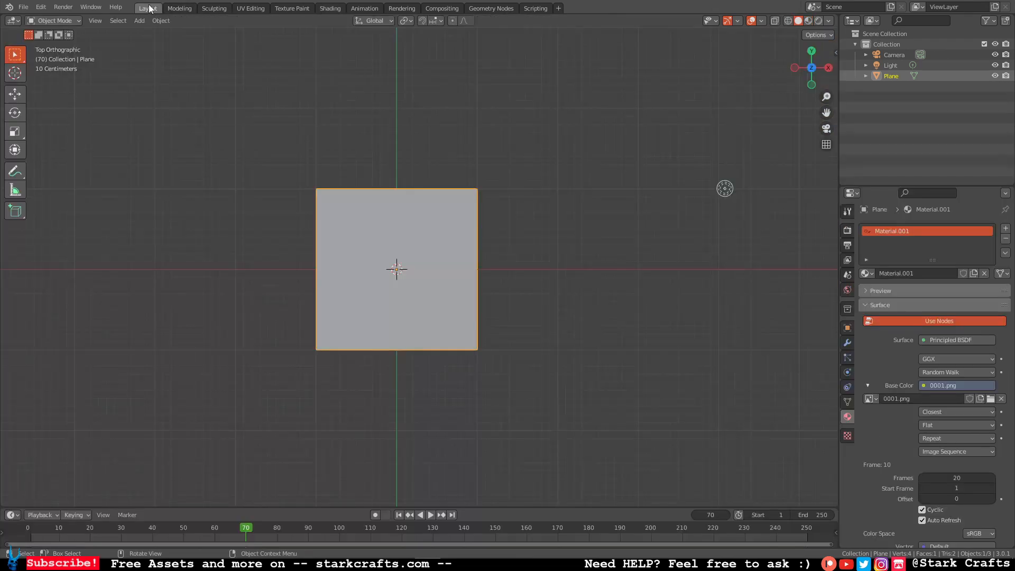
click(809, 21)
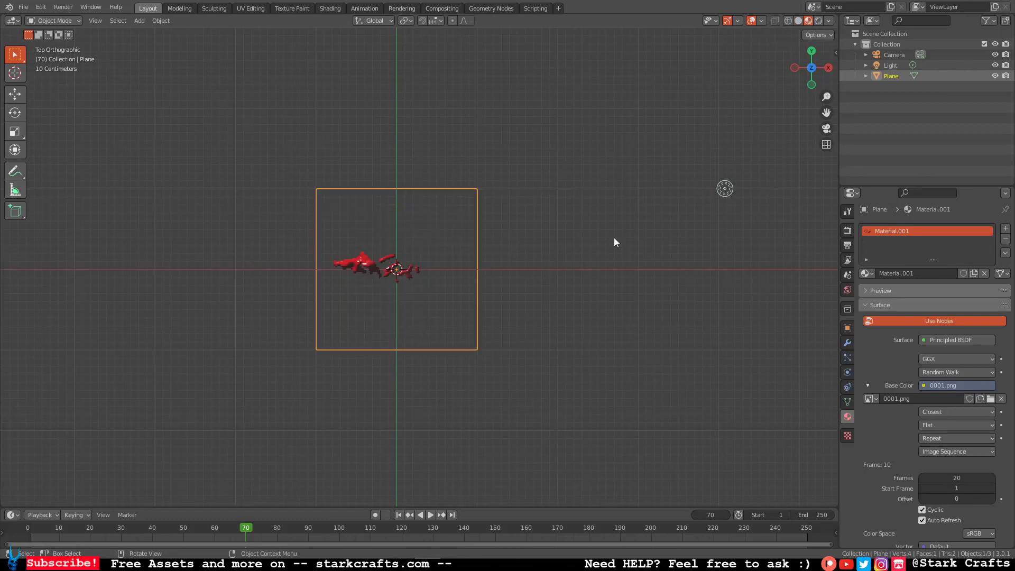
click(818, 21)
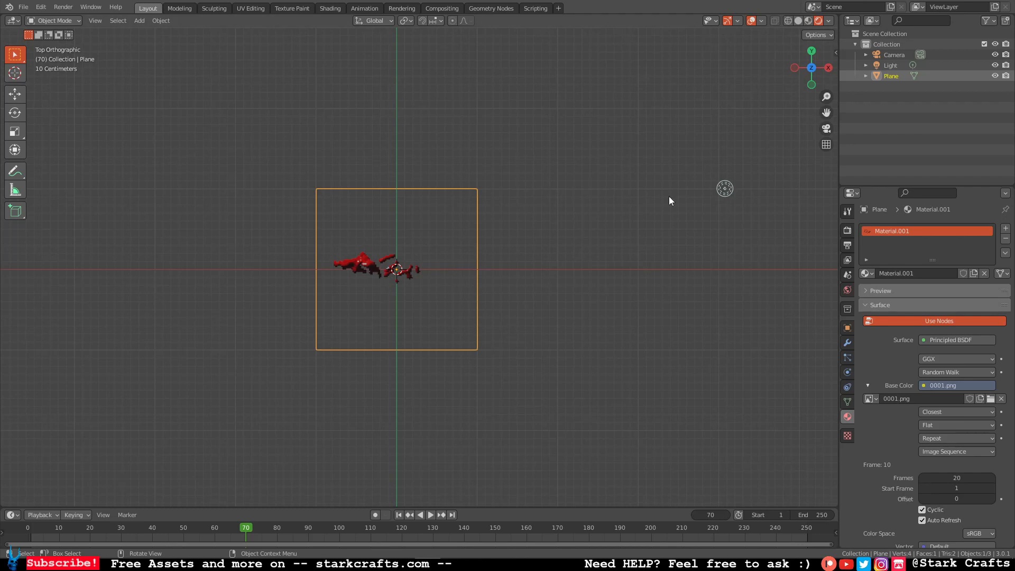
middle_drag(596, 215, 559, 167)
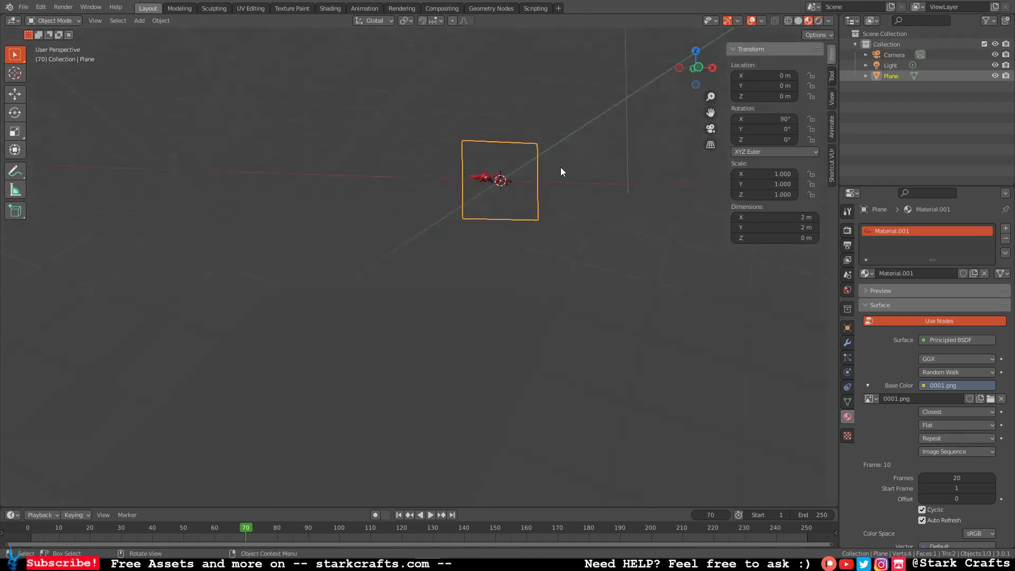
Step: Play the splash animation on the upright plane and examine it from several angles with the viewport overlays hidden
scroll(561, 167, up, 4)
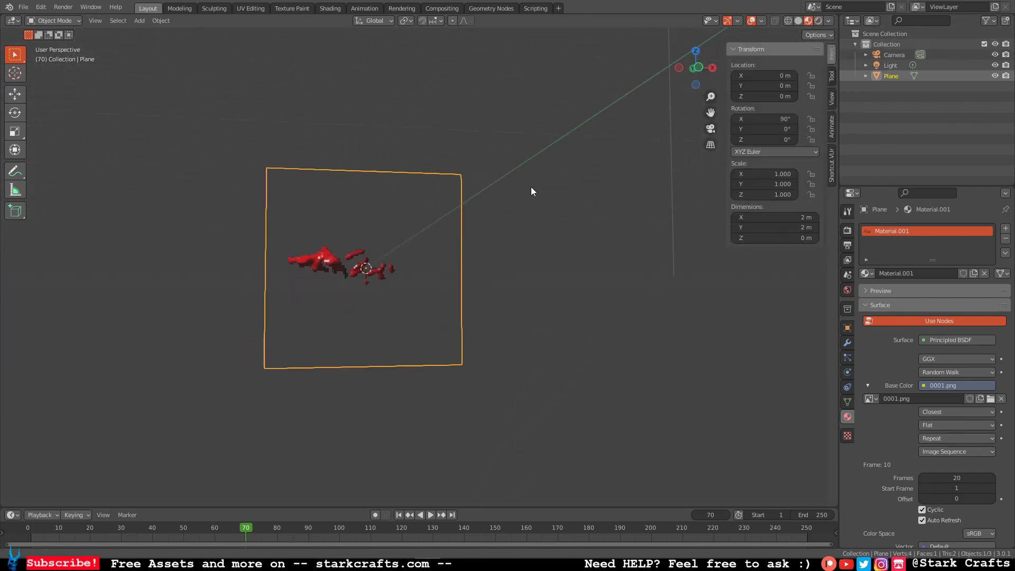
mouse_move(531, 186)
shift+middle_down()
mouse_move(595, 177)
mouse_move(533, 188)
mouse_move(603, 189)
mouse_move(536, 185)
shift+middle_up()
key(space)
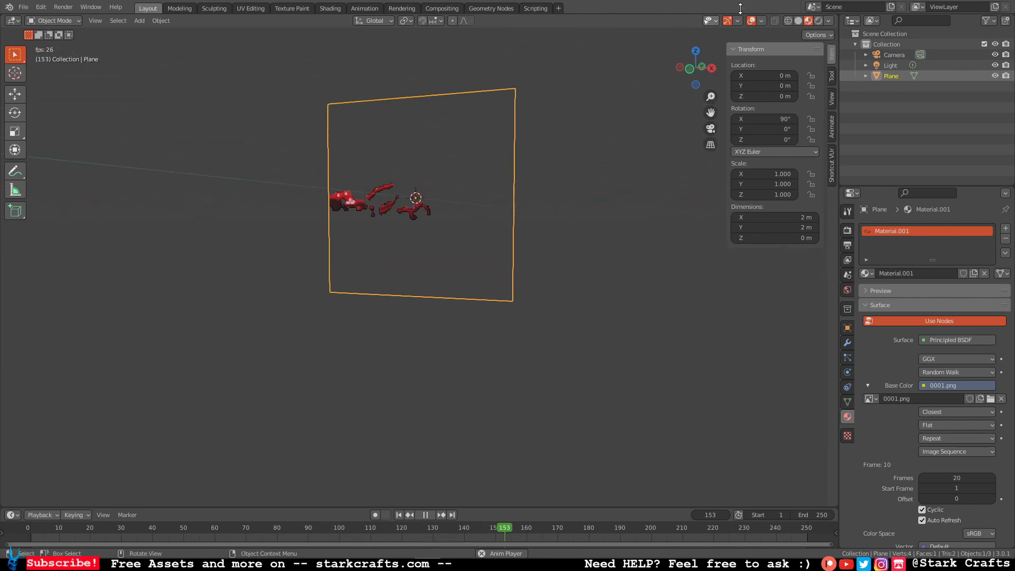
click(751, 21)
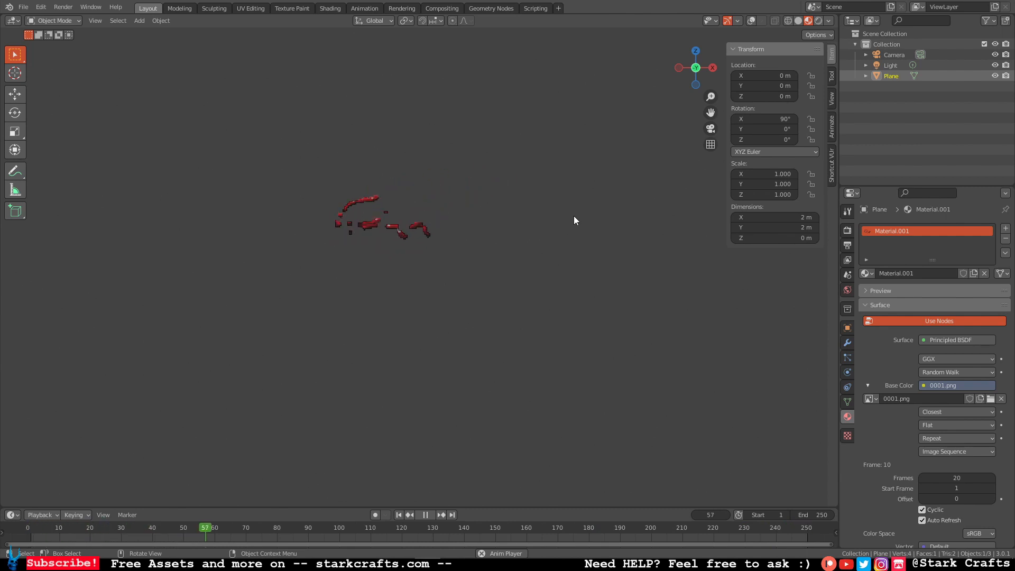
key(space)
middle_drag(593, 221, 505, 285)
middle_drag(390, 210, 351, 159)
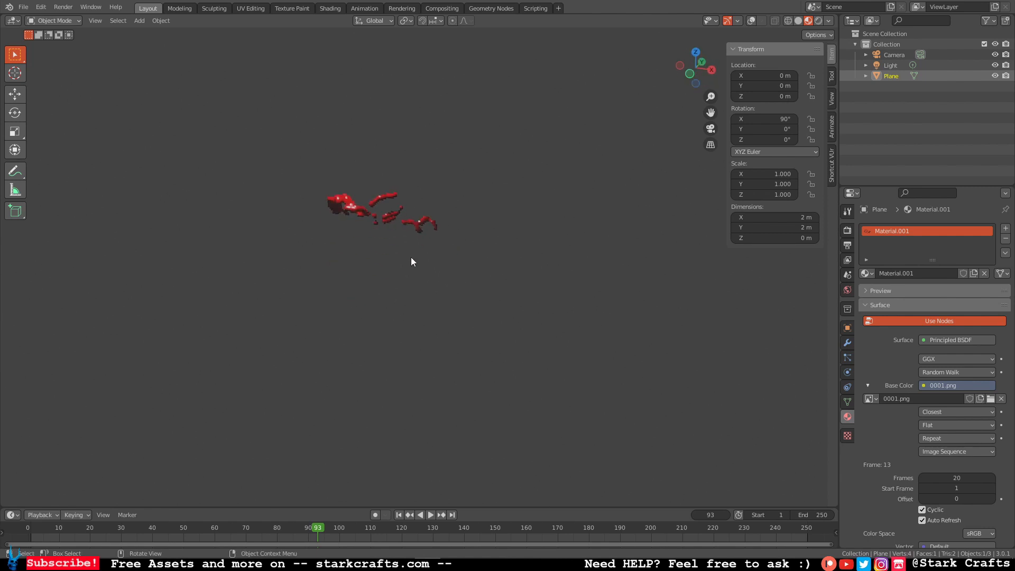
Step: Show the viewport overlays again and scrub forward through the timeline to check the splash's frames on the plane
click(752, 20)
middle_drag(613, 170, 582, 228)
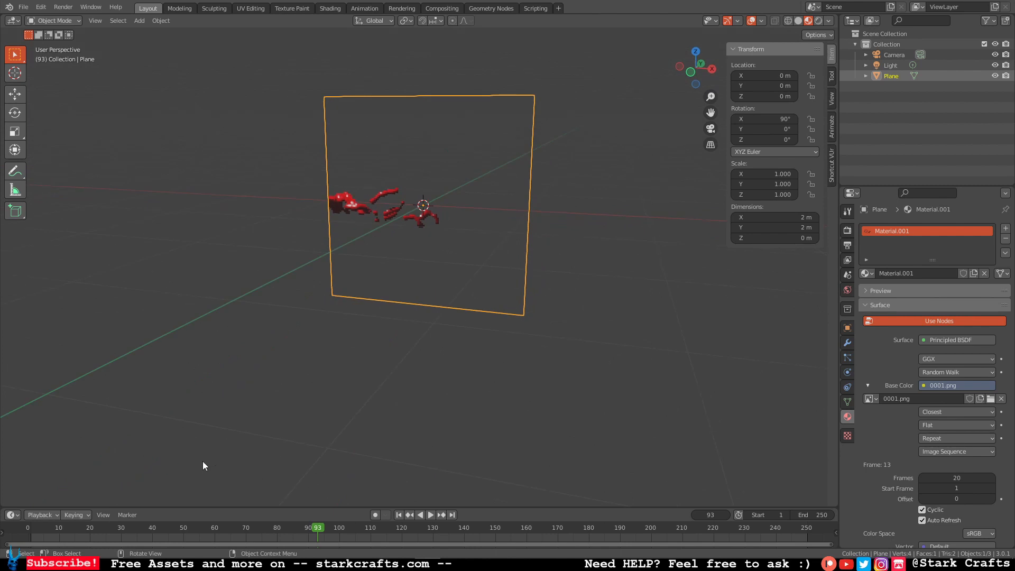
drag(316, 533, 388, 528)
click(449, 404)
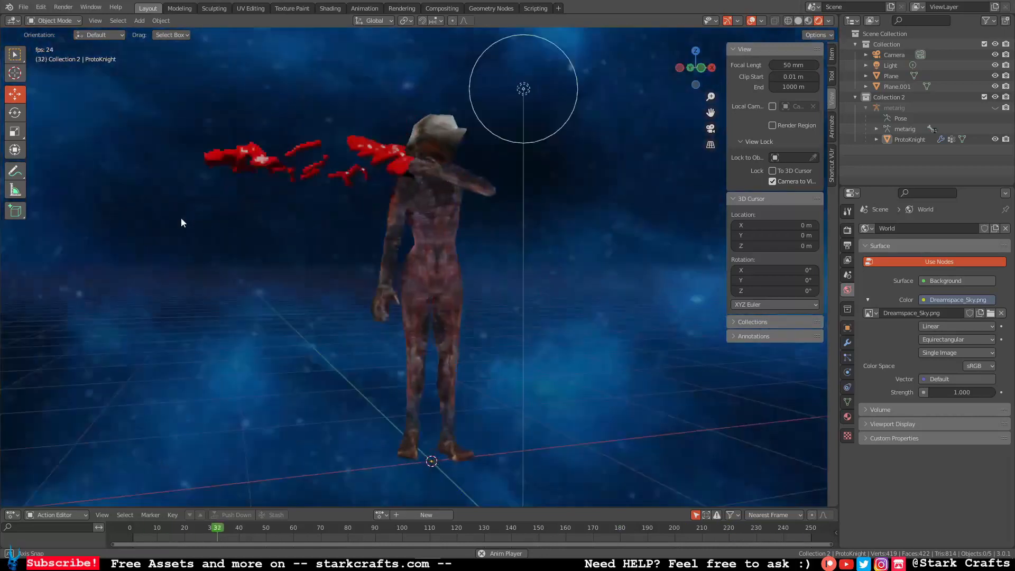
Step: Stop the playback, add an empty to the ProtoKnight scene, and raise it along Z to the figure's upper body
key(space)
key(shift+a)
click(620, 406)
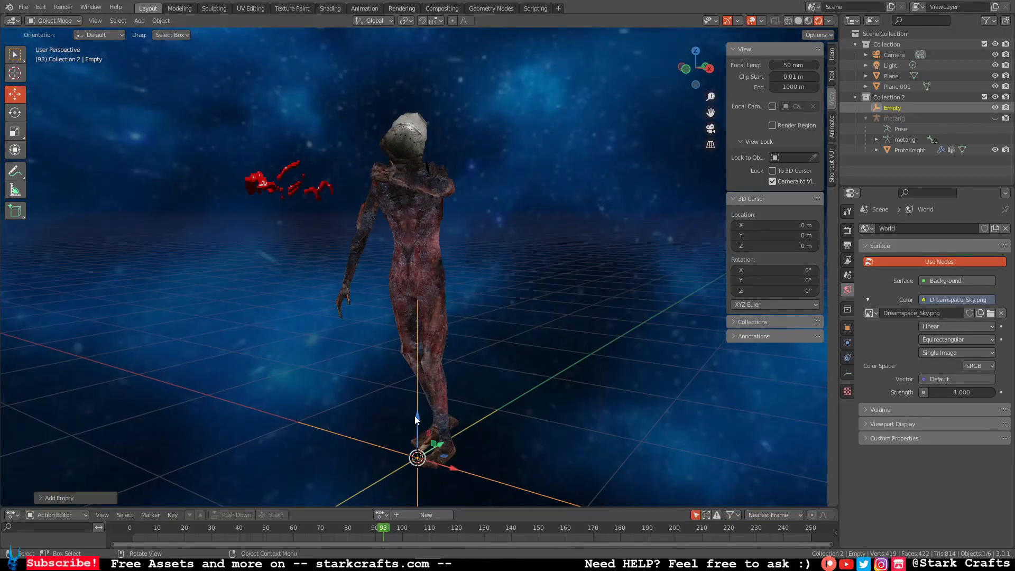
drag(417, 416, 417, 166)
Step: Create a turnaround camera around the empty, reposition it to Y -4.44 m and raise it to frame the whole figure, and preview the rotation
click(832, 127)
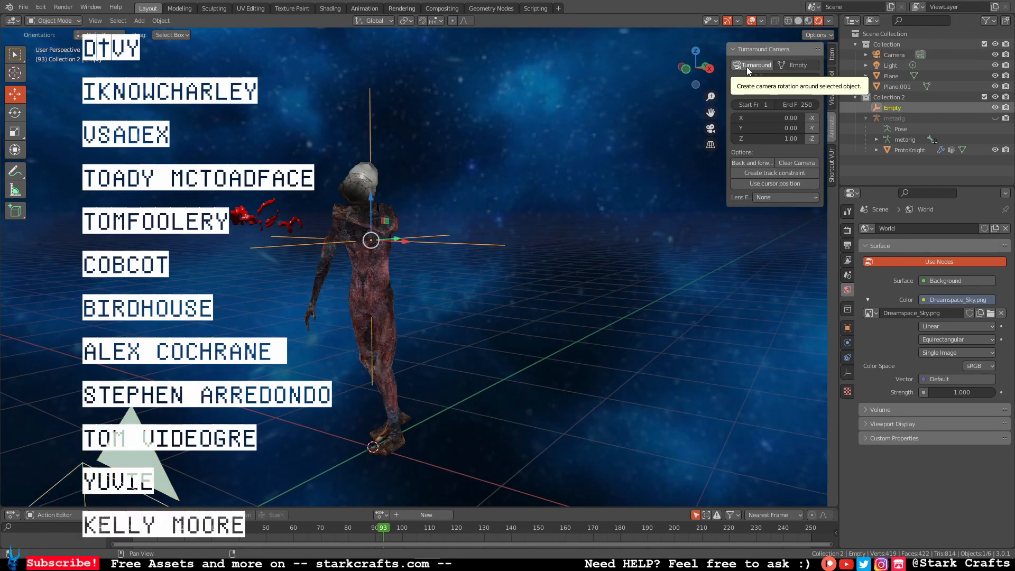
key(KP_0)
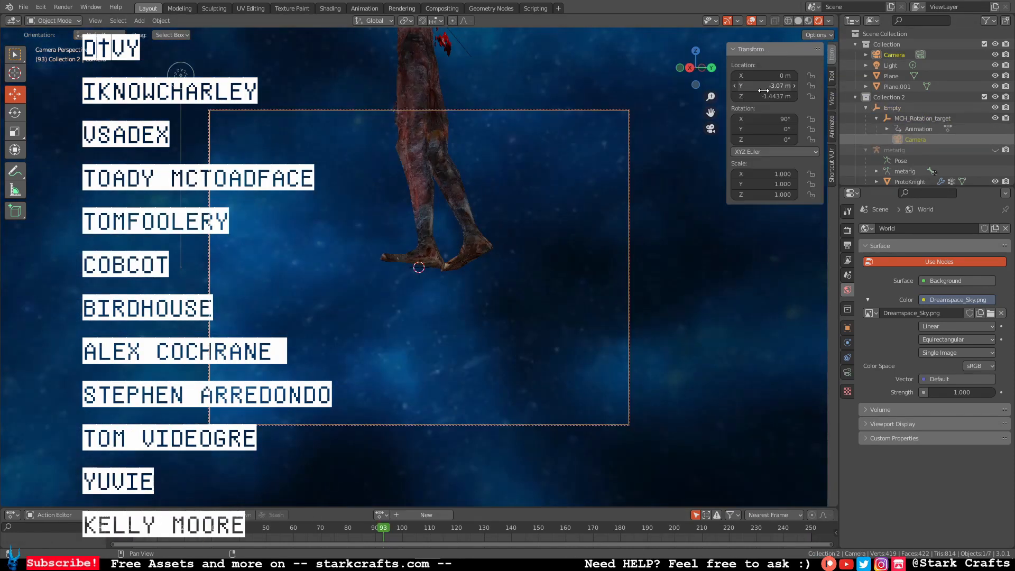
drag(763, 94, 785, 96)
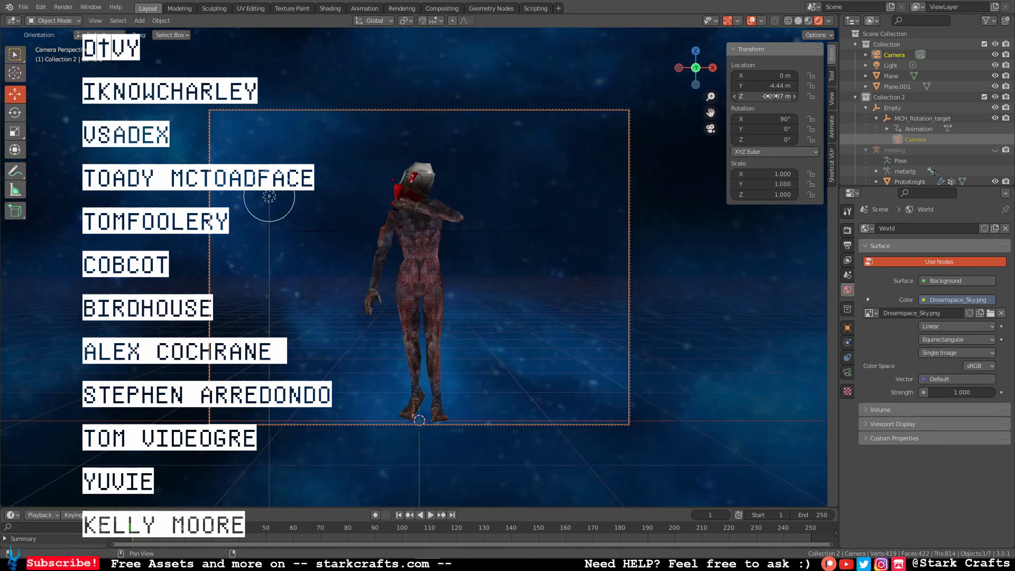
key(space)
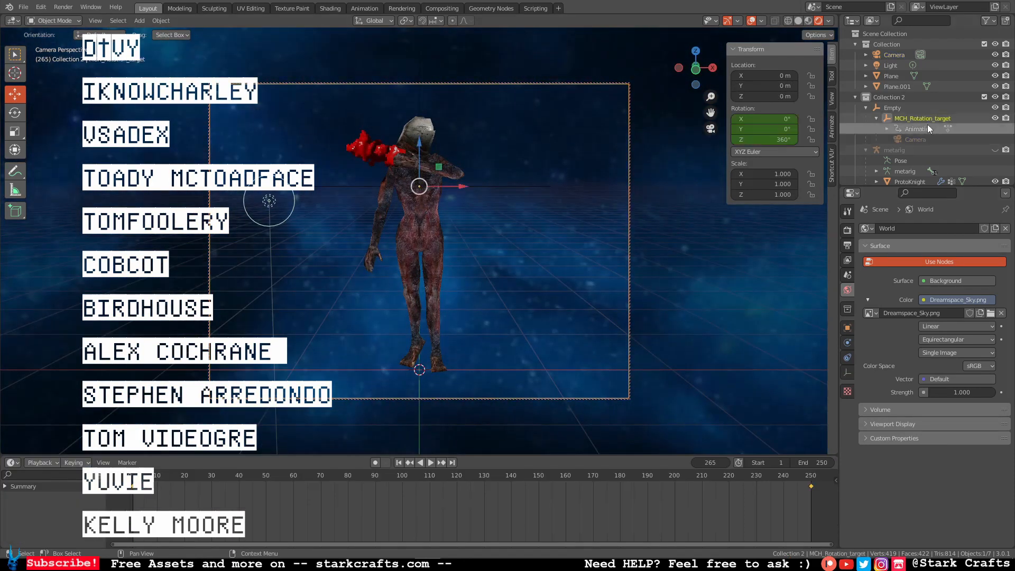
Step: Select the rotation keyframes of MCH_Rotation_target, change their interpolation mode, and save the file
drag(821, 479, 108, 506)
right_click(172, 475)
click(222, 414)
click(23, 7)
click(48, 77)
Step: Open the folder selection for the render output path in the scene's output settings
click(848, 373)
click(848, 245)
click(1002, 440)
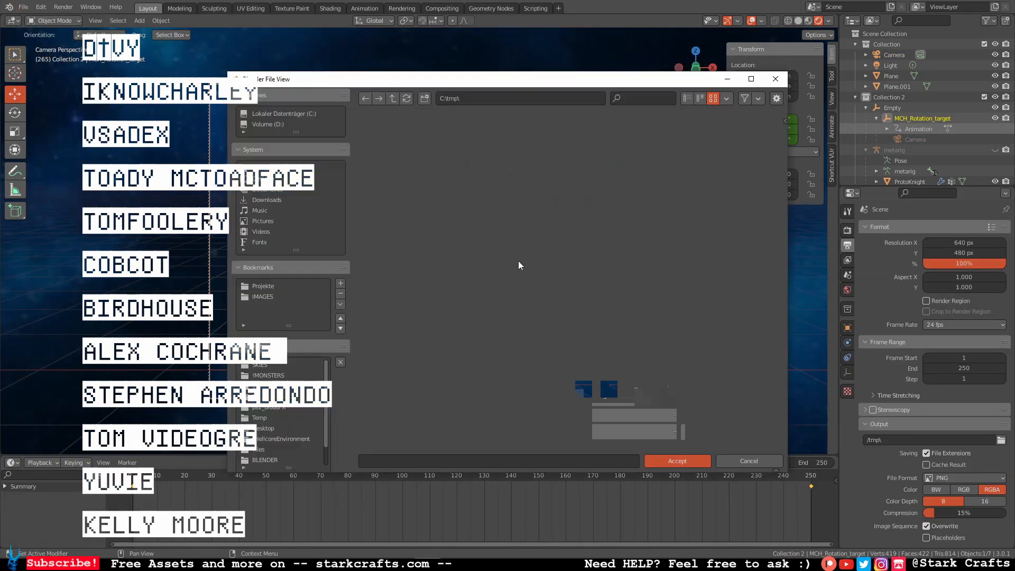